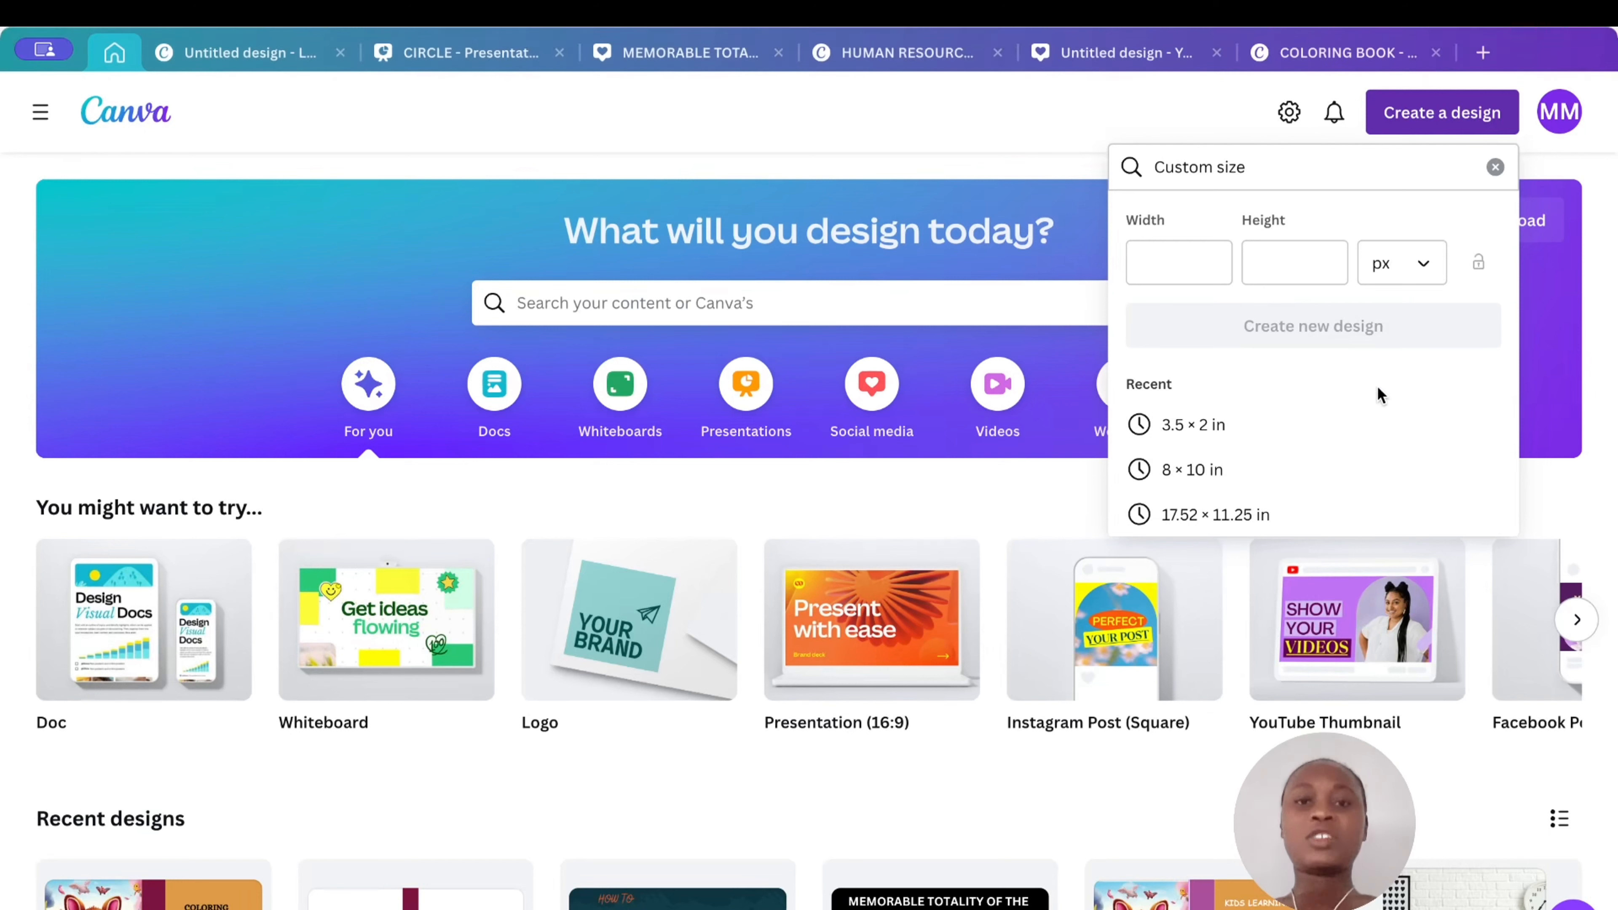
- Create a new custom-size design of 17.52 × 11.25 in
left_click(1061, 144)
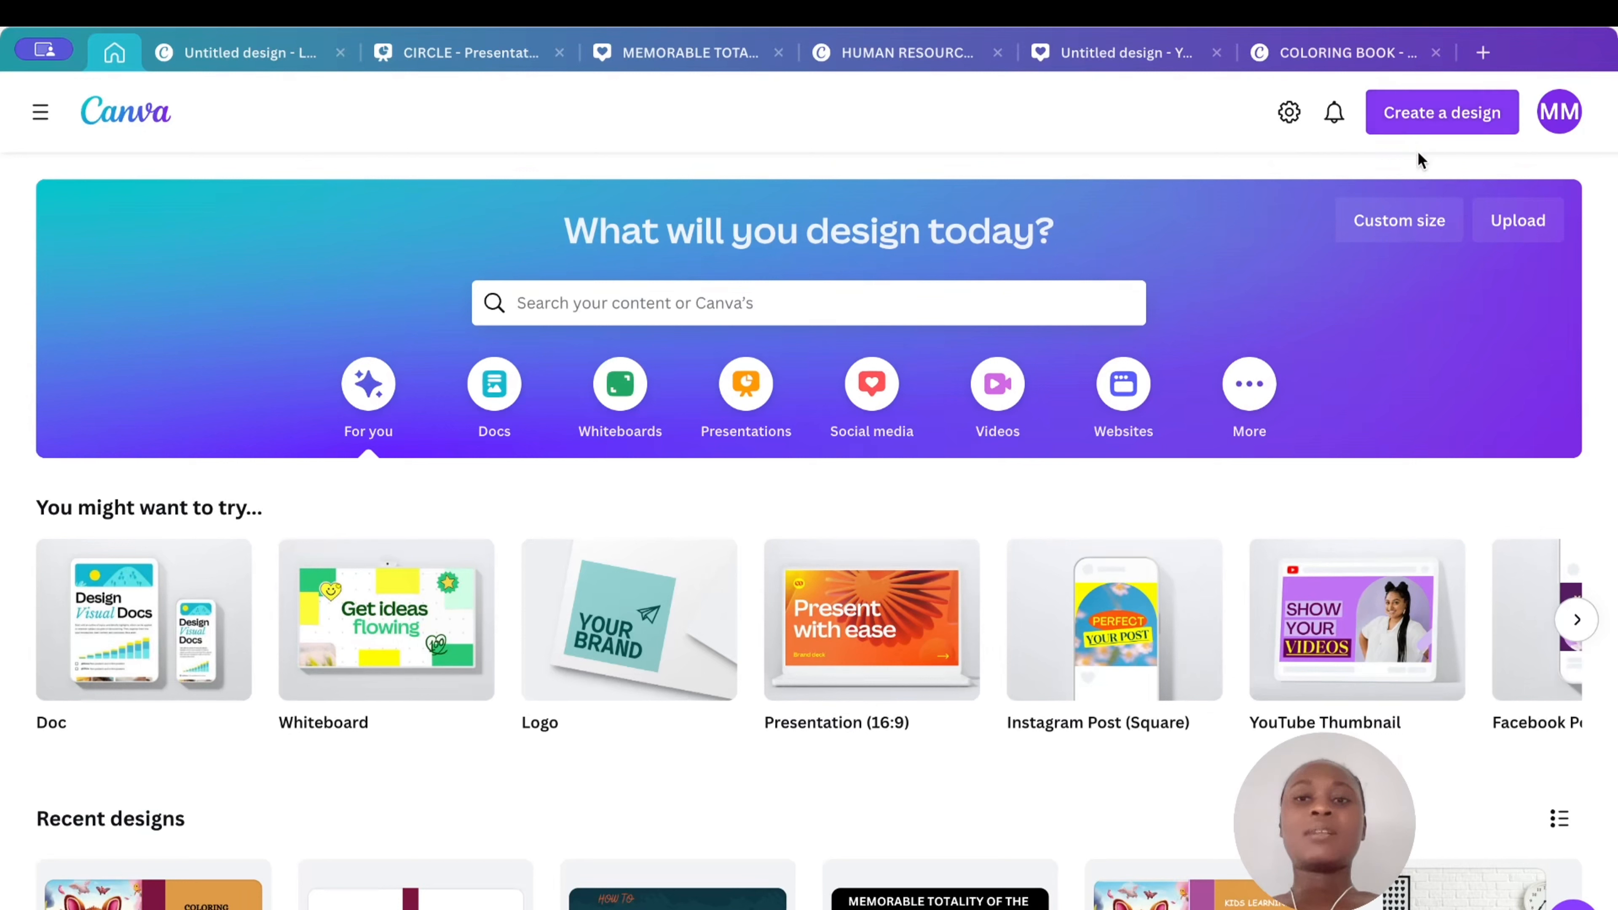
left_click(1420, 220)
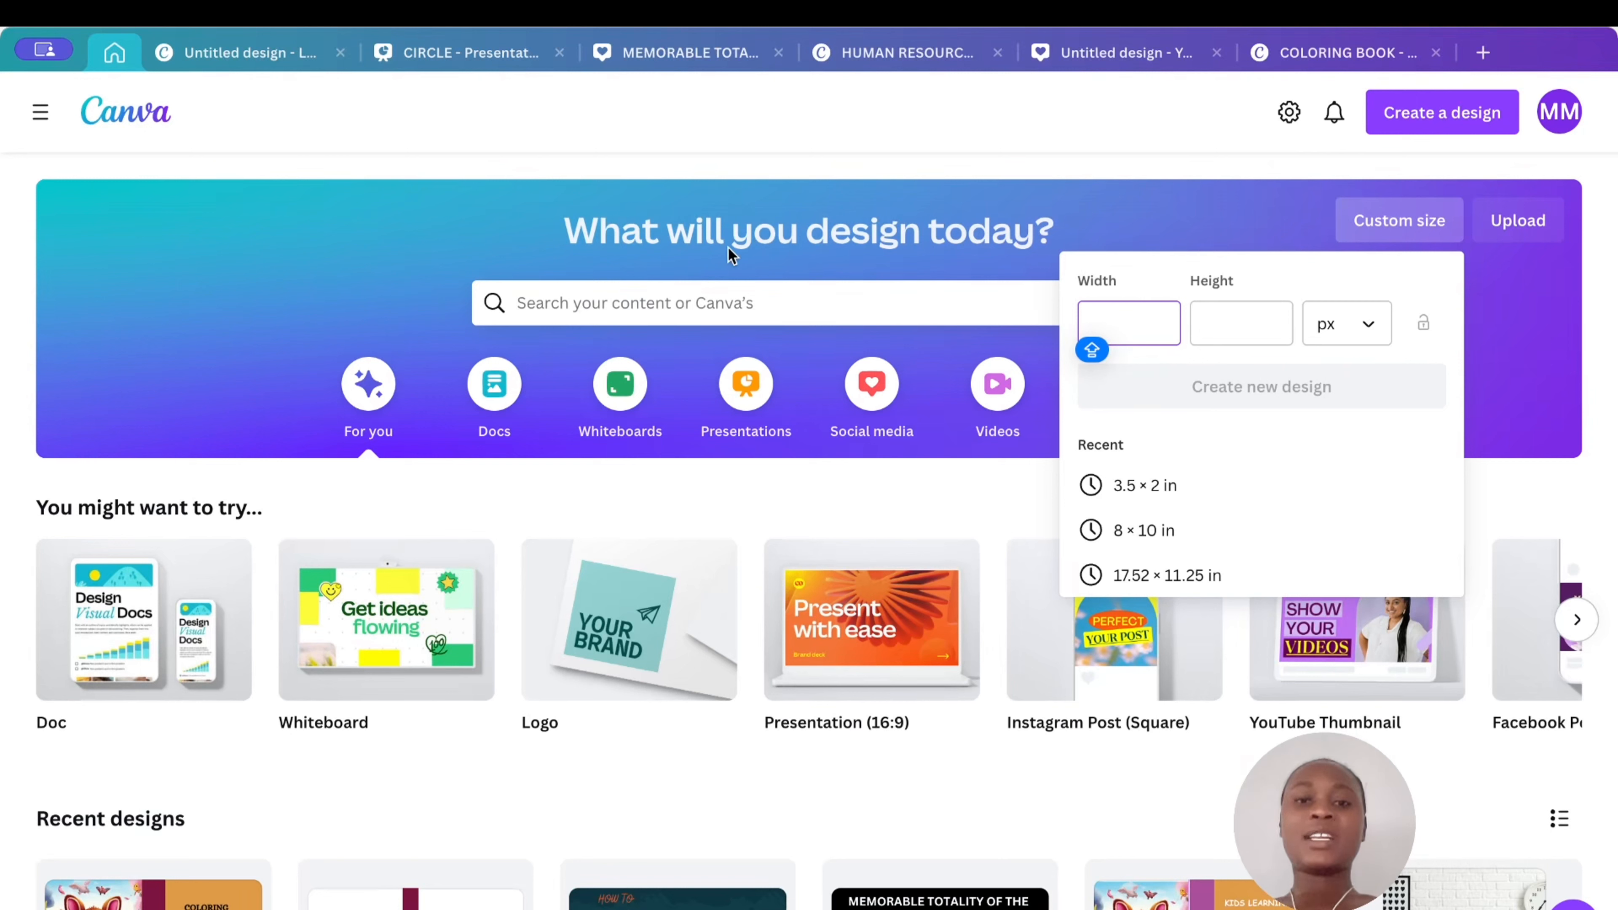
left_click(1131, 574)
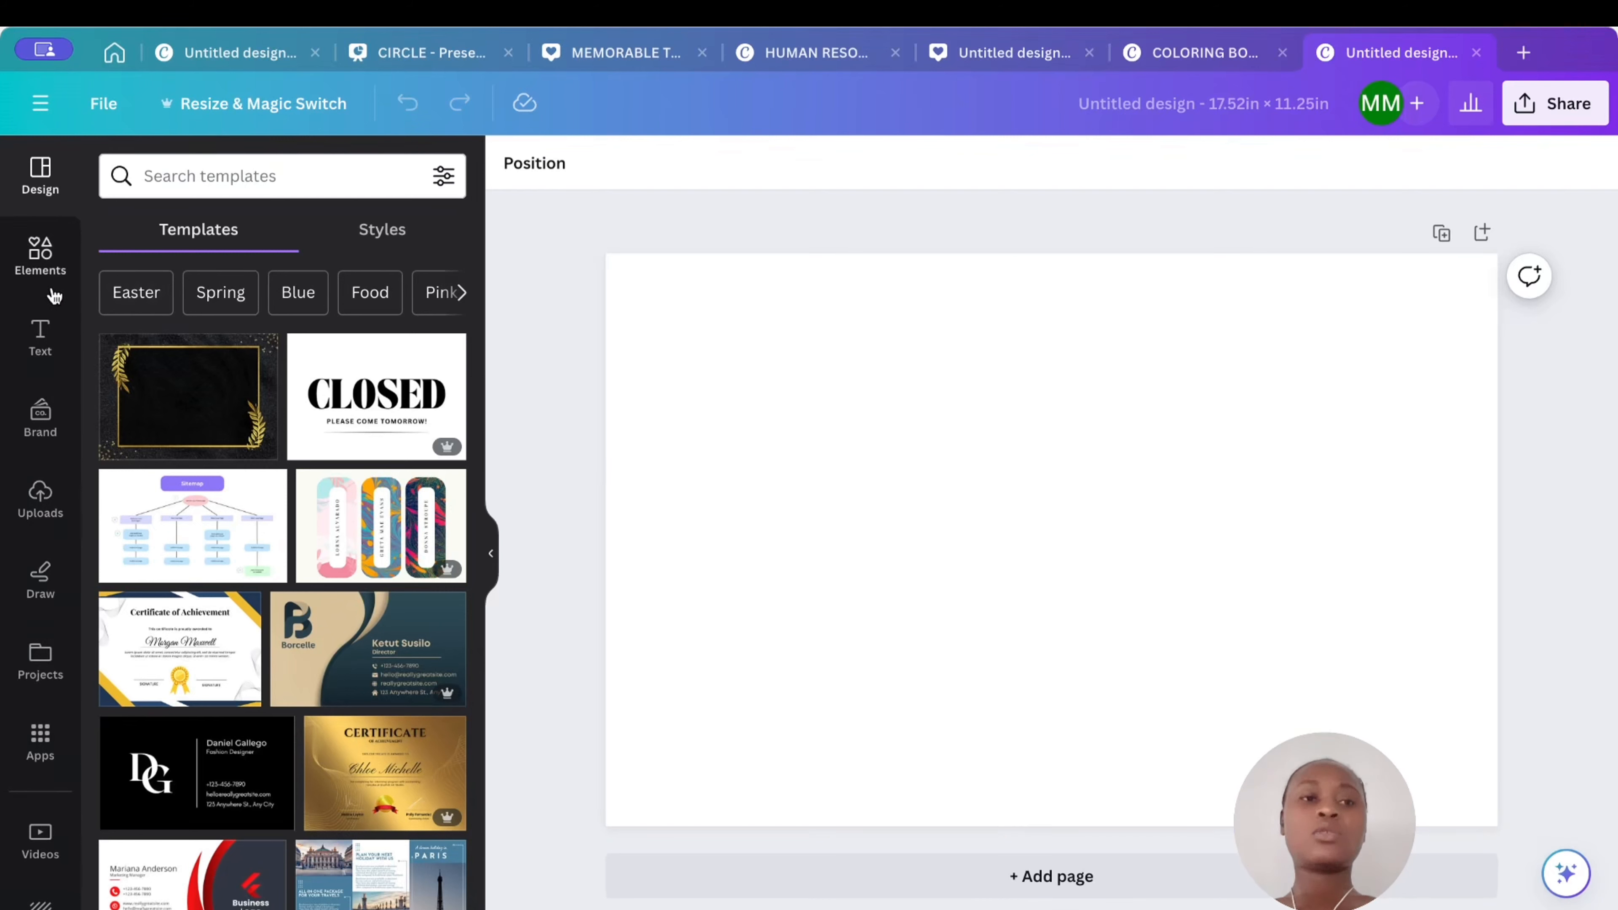
- Add a square shape and narrow it to about 1.92 in wide to serve as the book spine
left_click(42, 255)
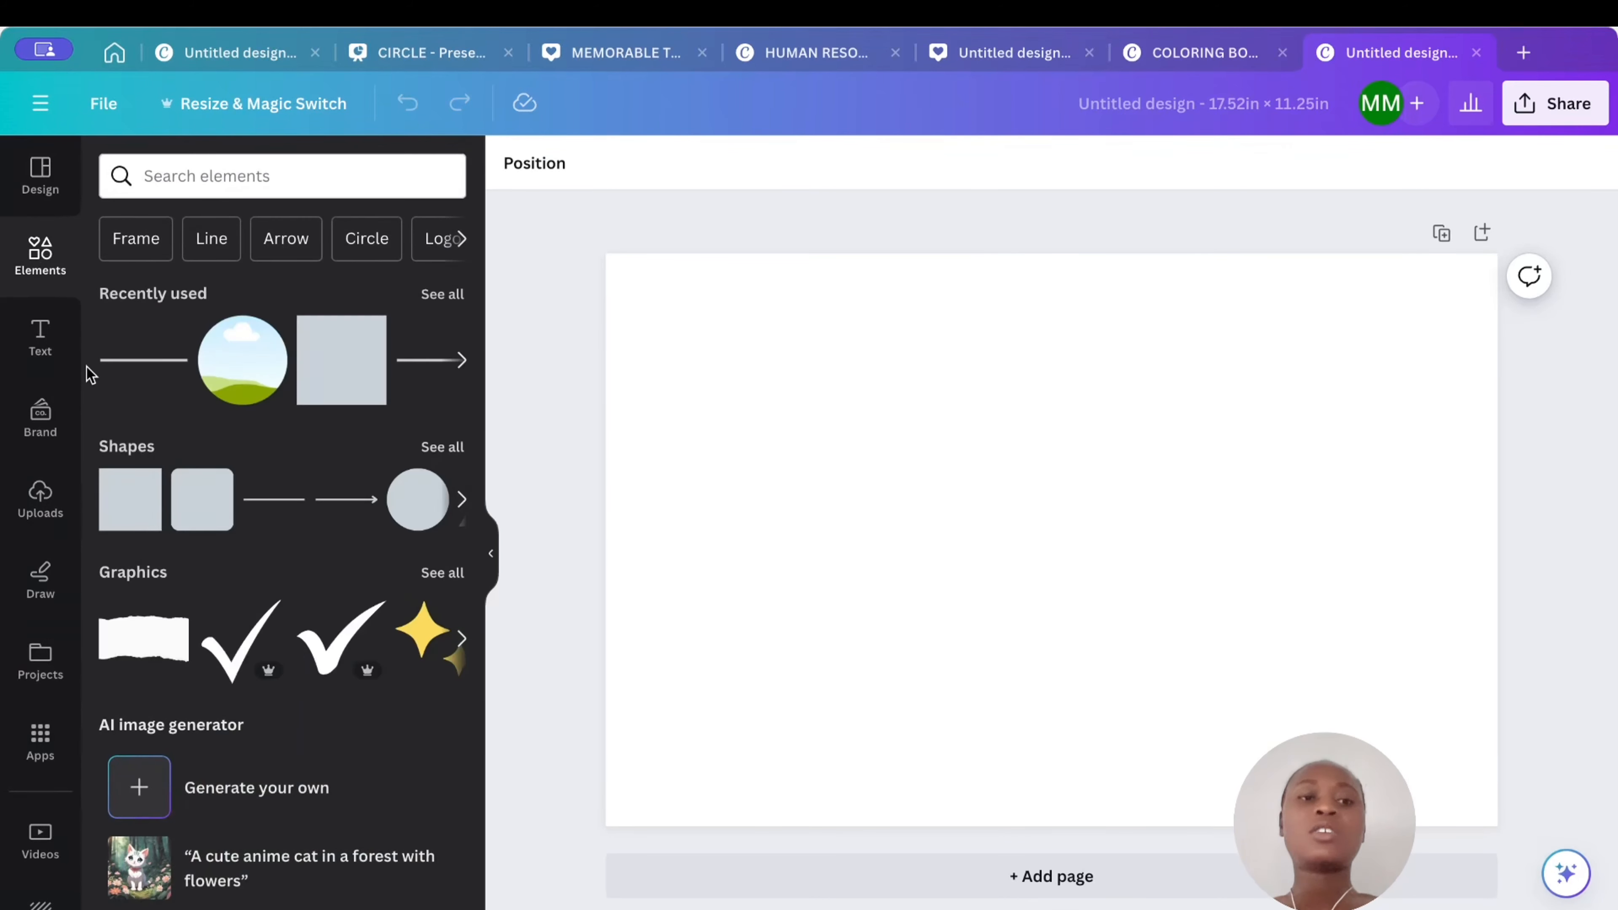
left_click(116, 505)
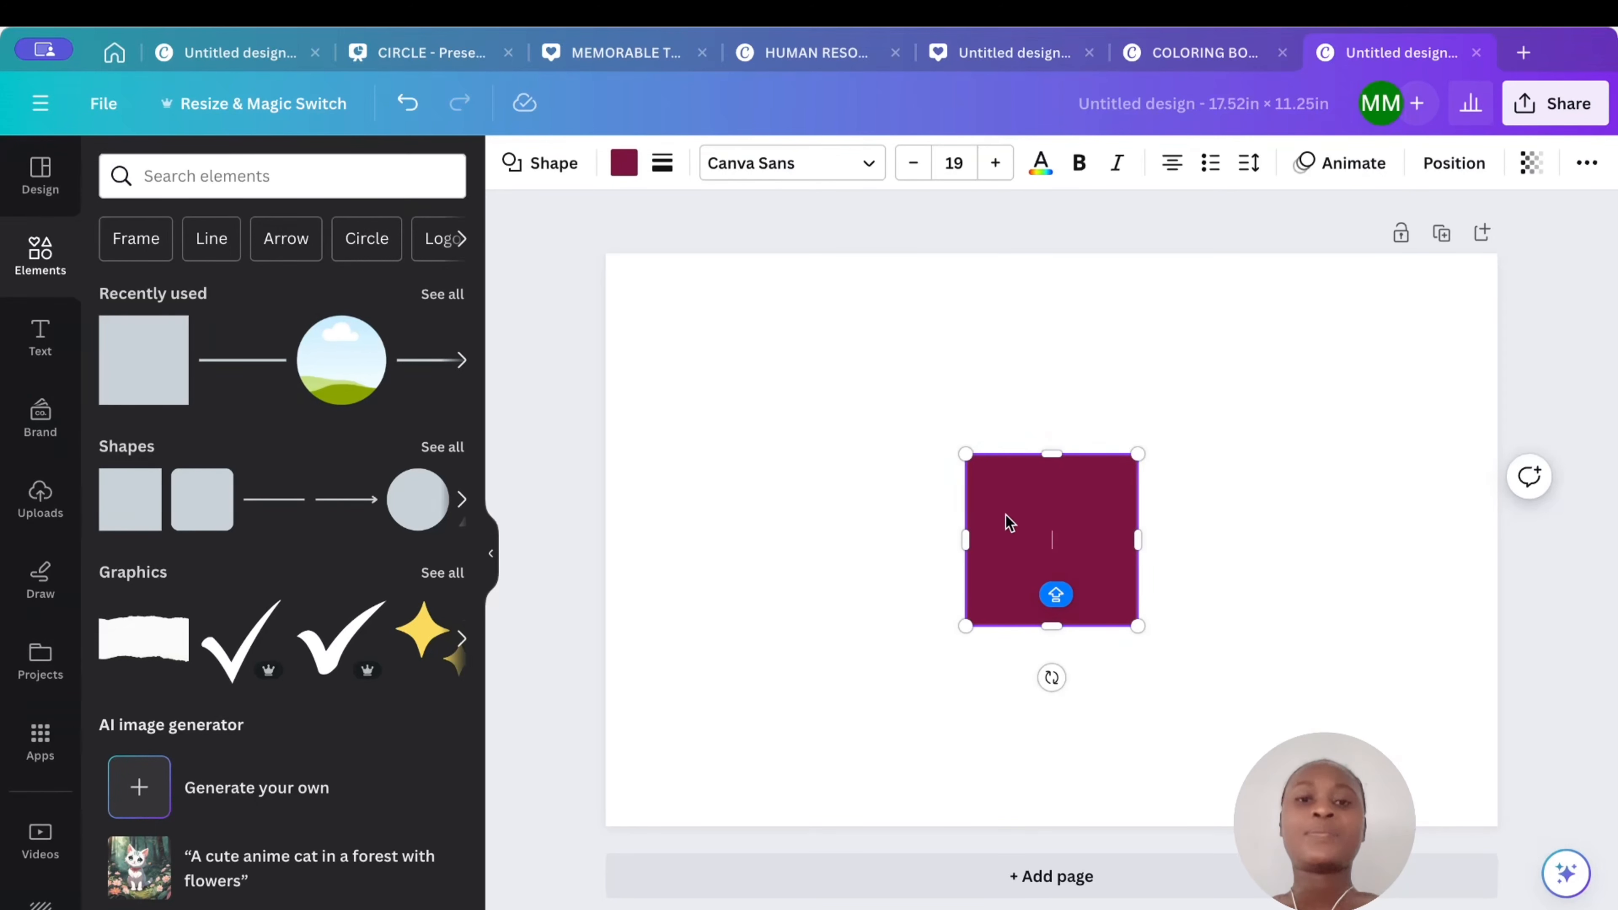
double_click(1040, 515)
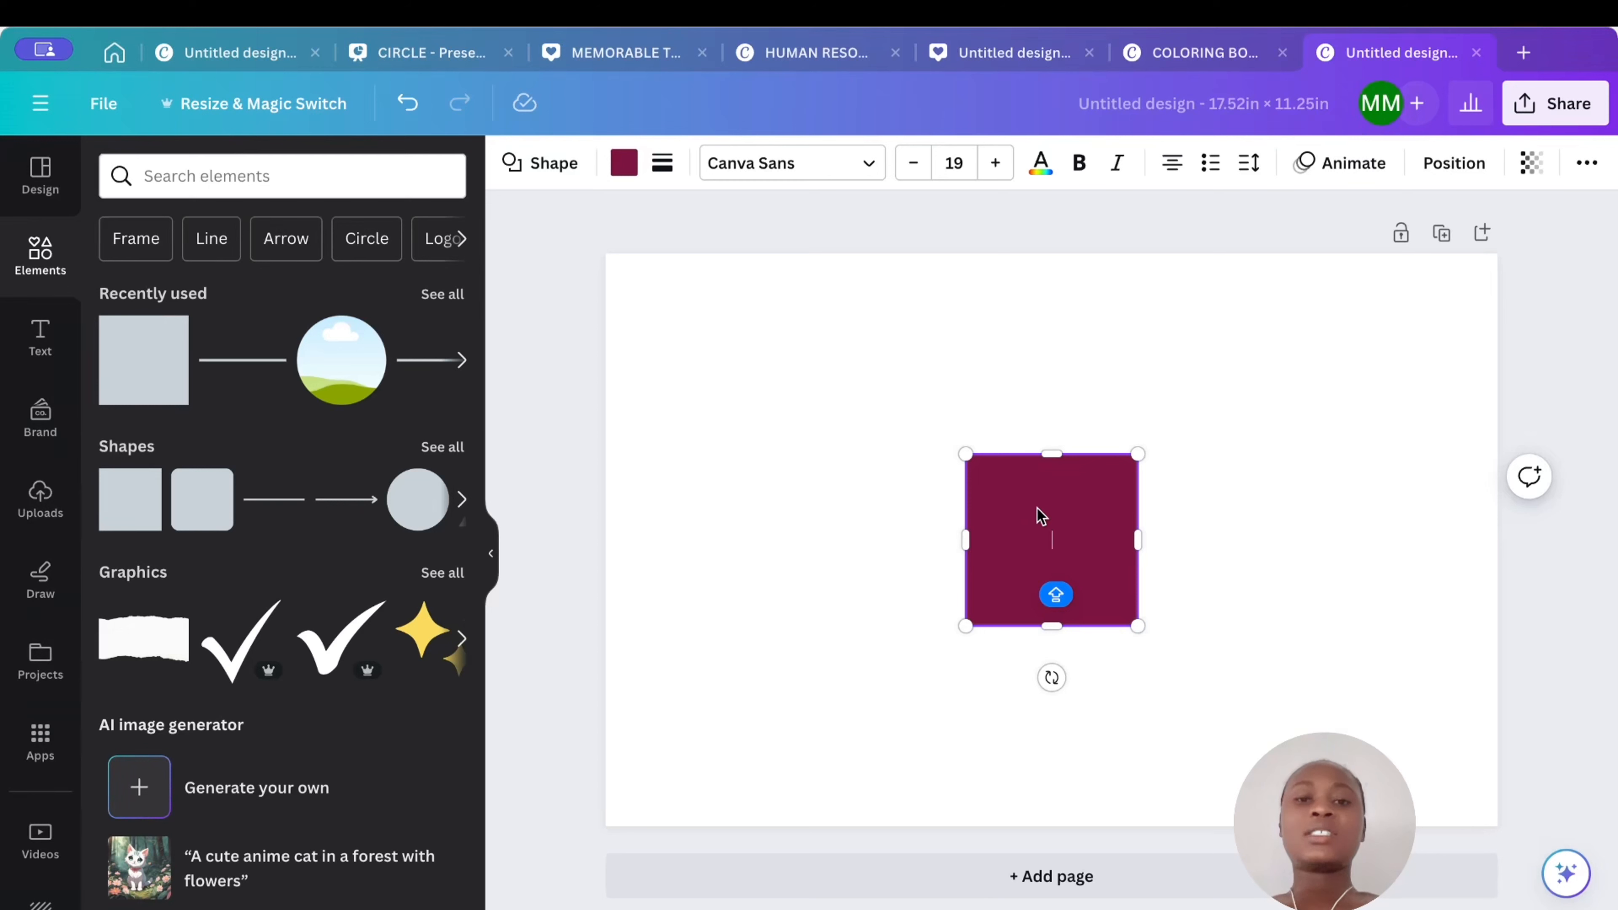
left_click_drag(1137, 540, 1062, 540)
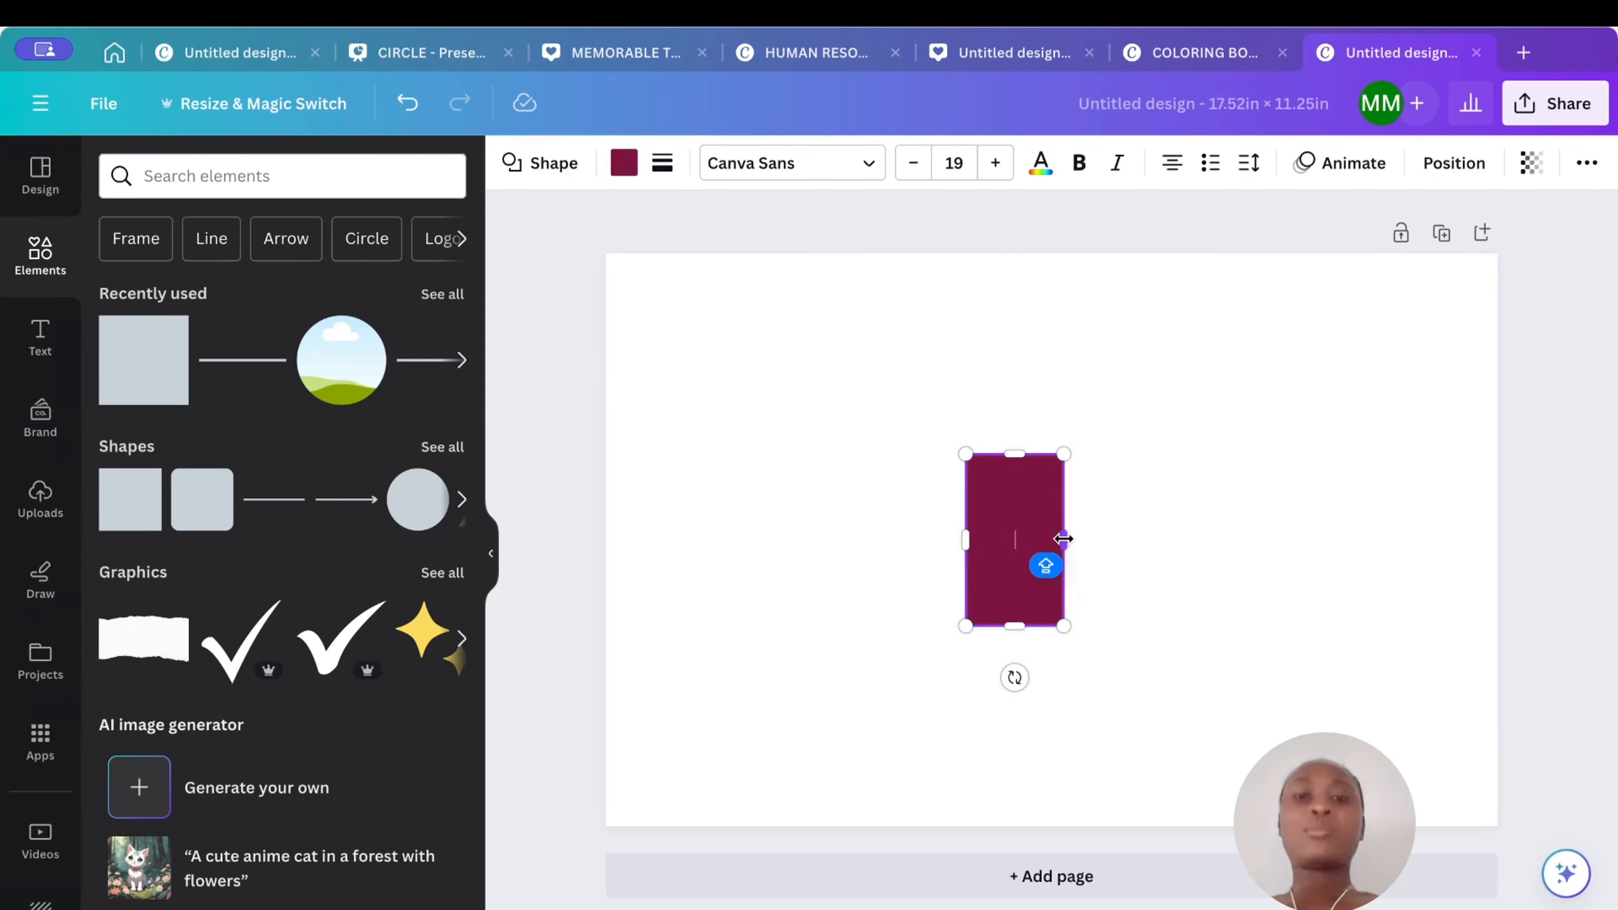
- Center the spine rectangle horizontally on the page
left_click(1123, 517)
right_click(1031, 529)
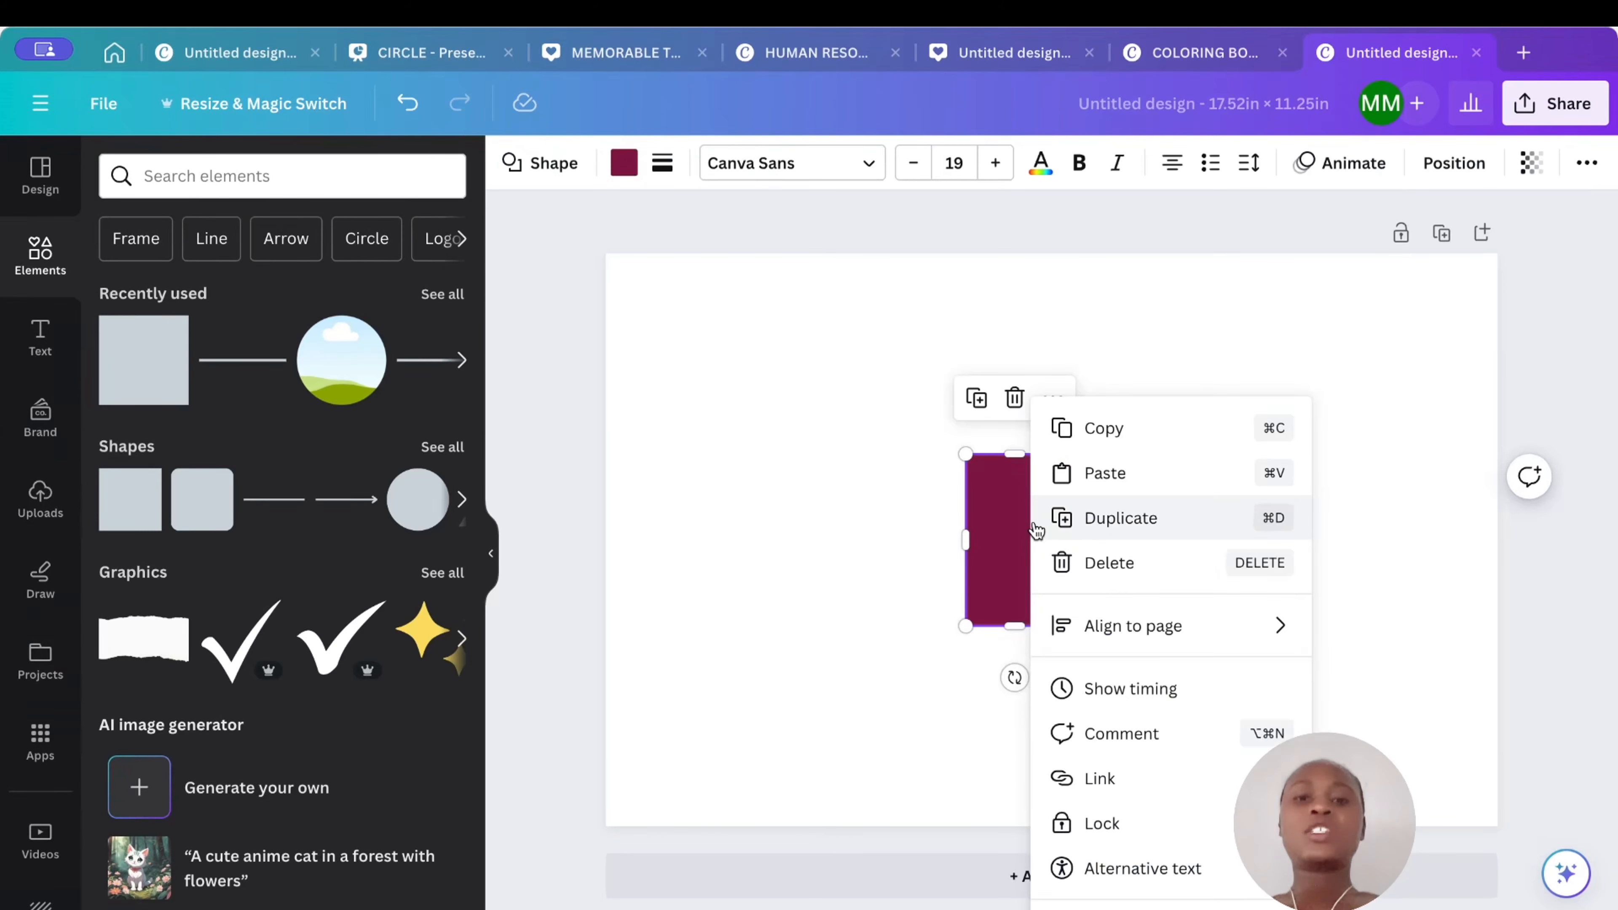
left_click(1181, 389)
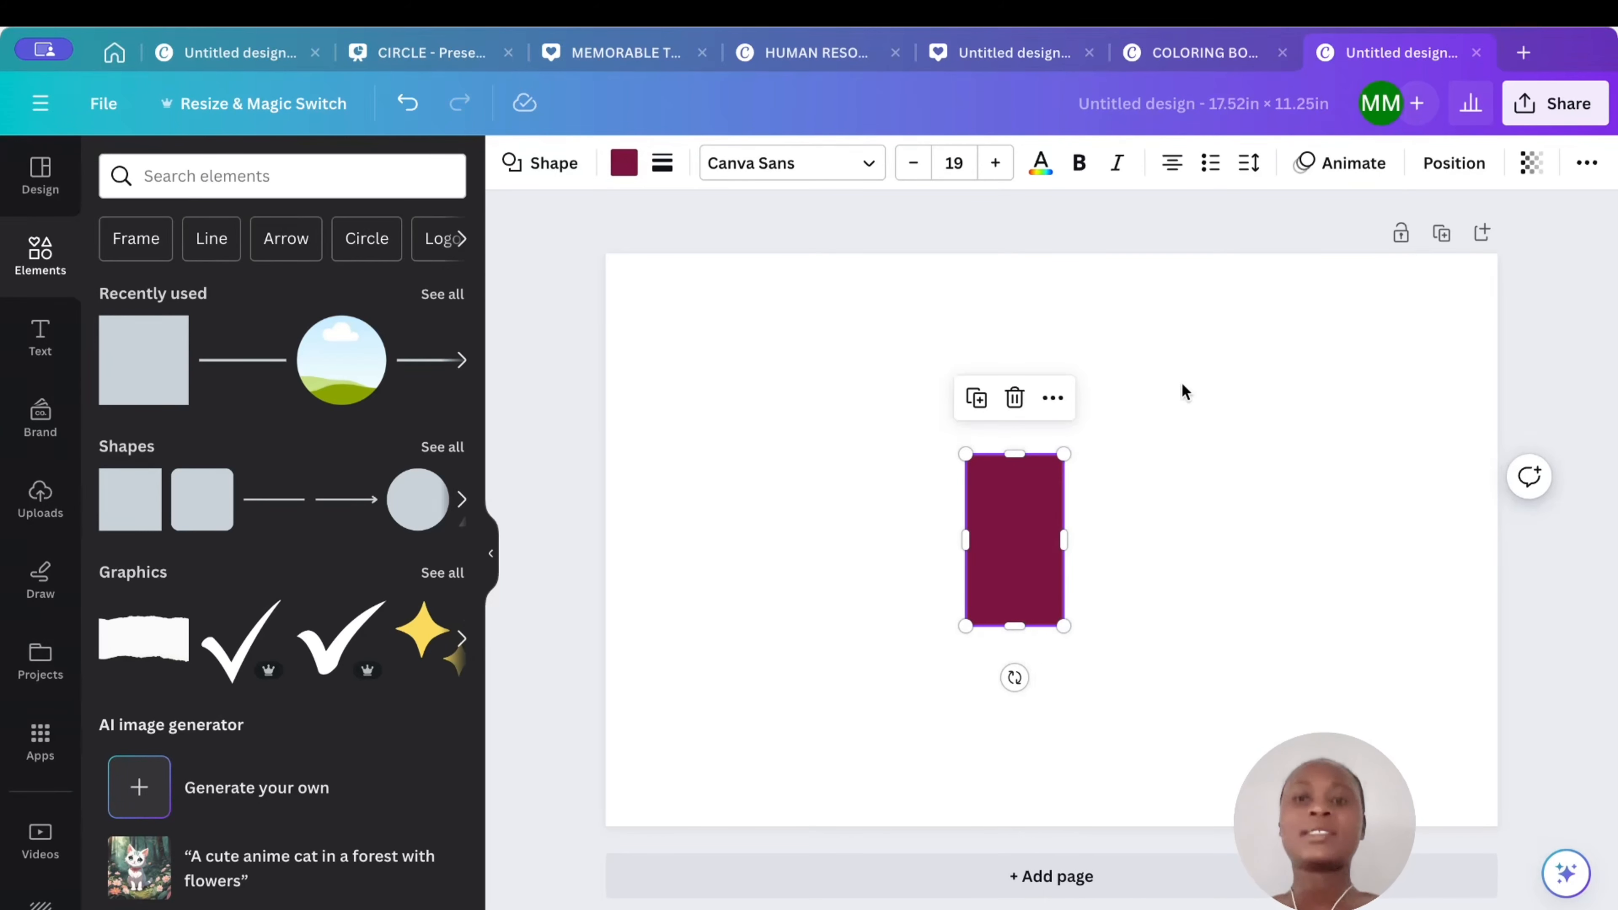
left_click(1432, 173)
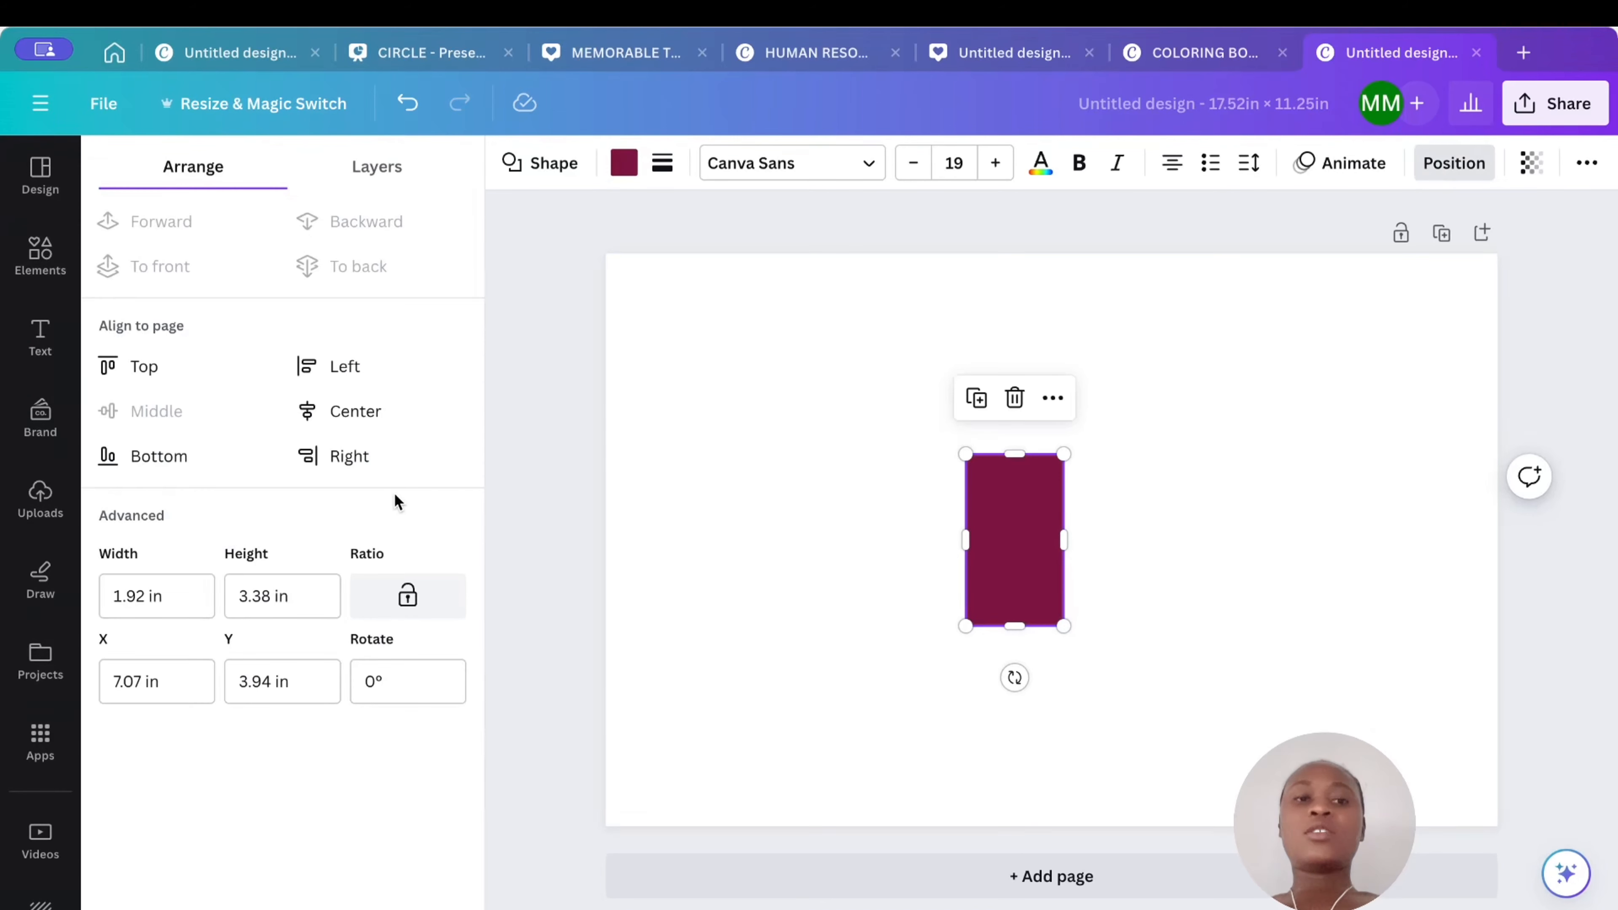
left_click(366, 414)
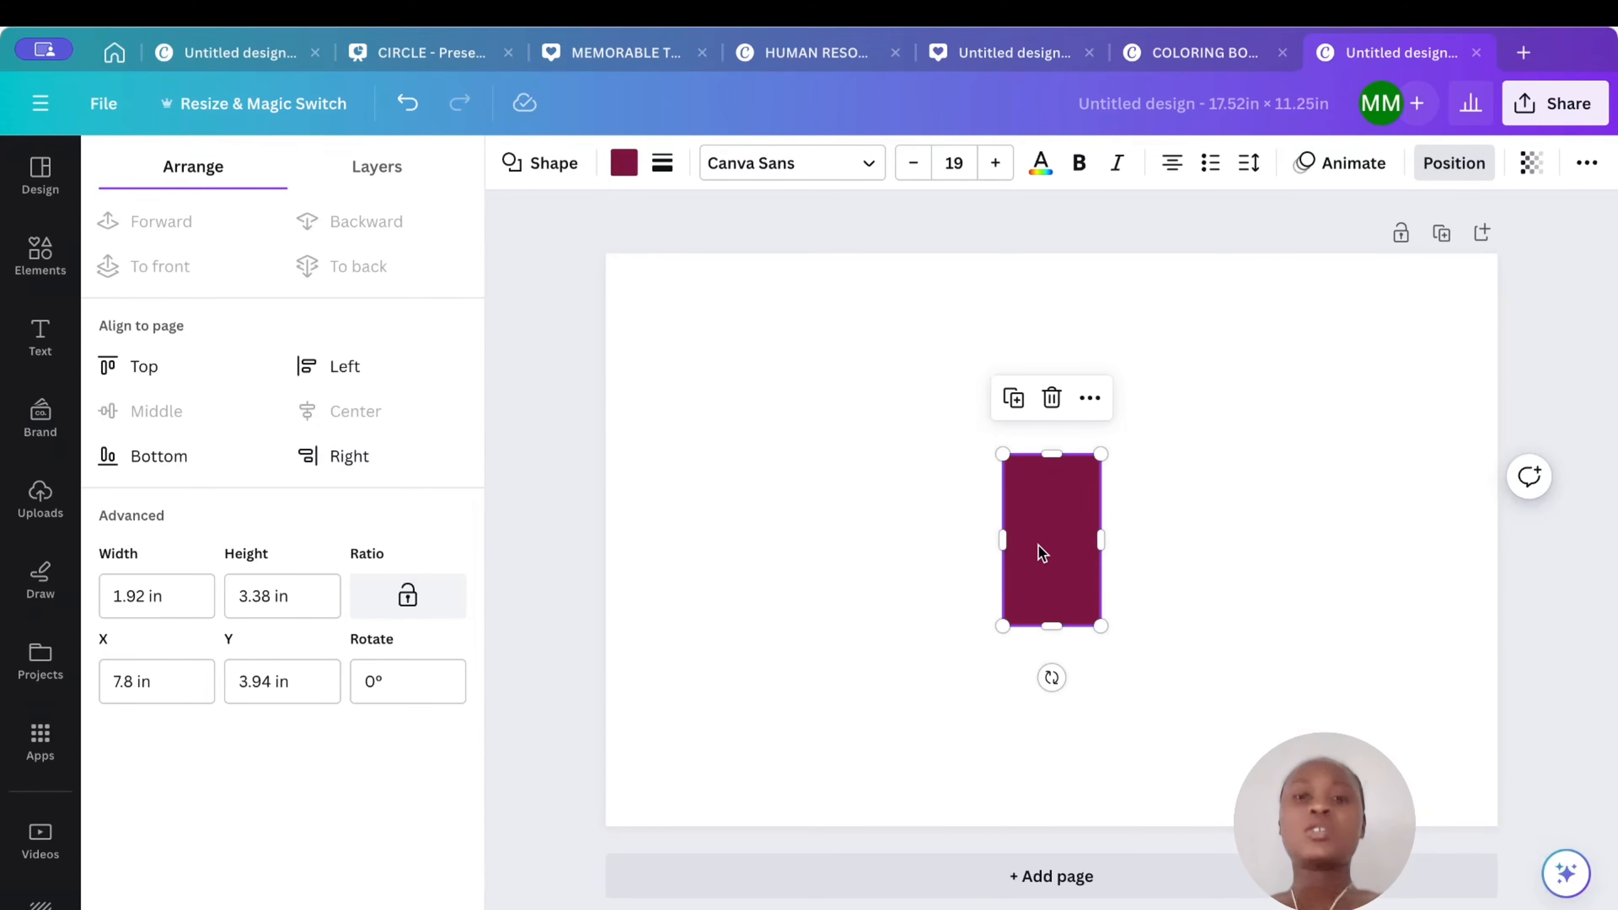
- Stretch the spine rectangle to the full page height of 11.25 in
left_click_drag(1051, 453, 1040, 253)
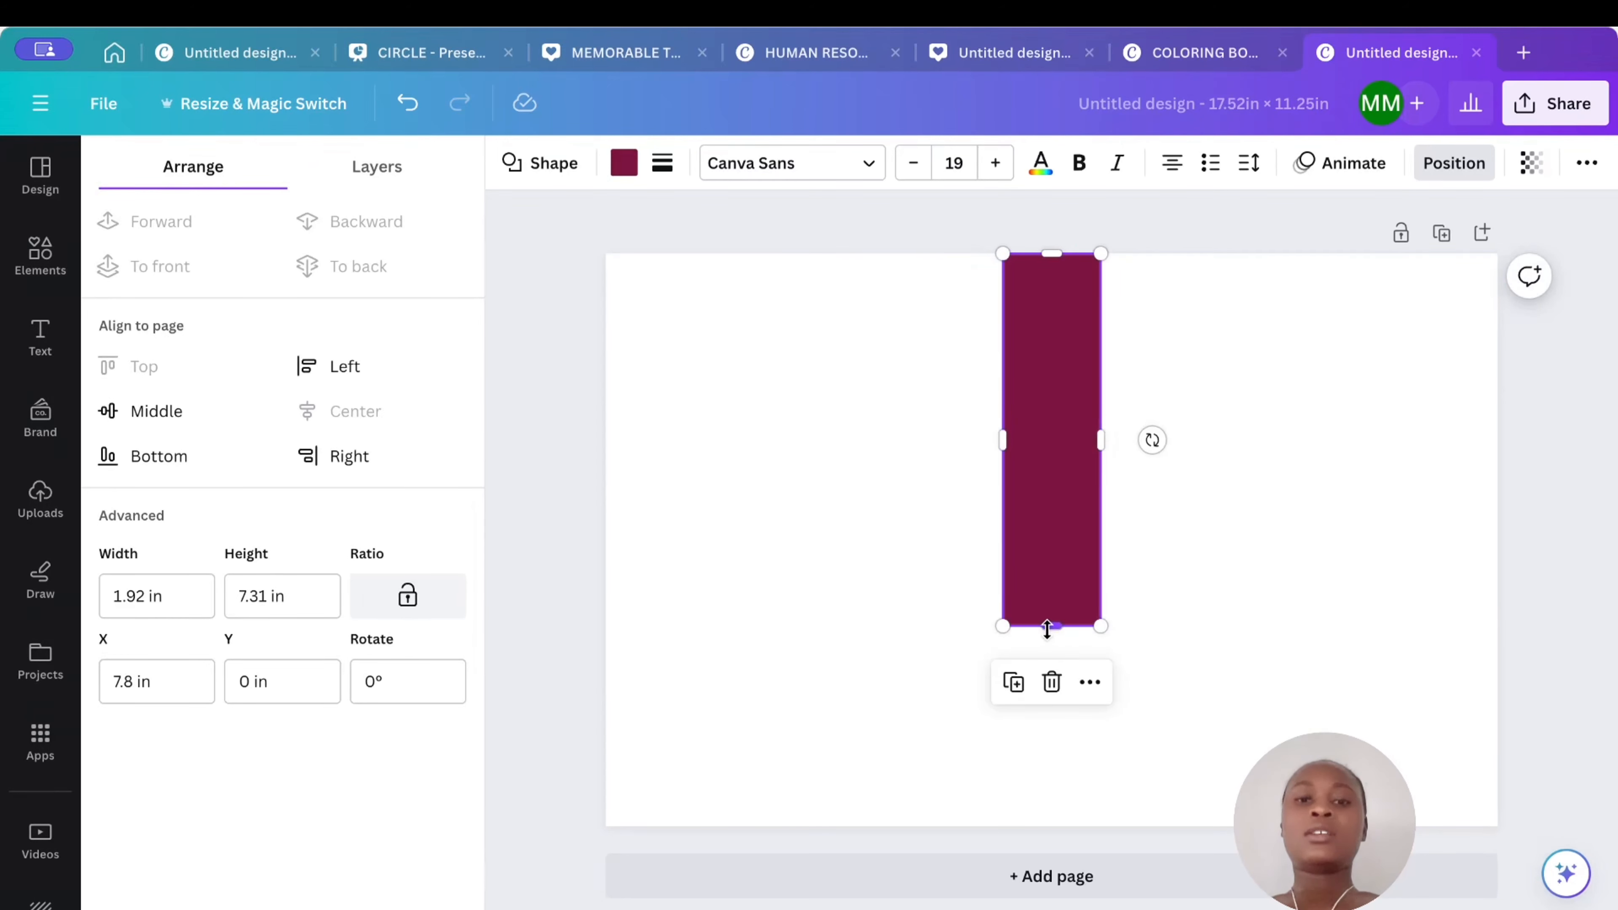
left_click_drag(1047, 628, 1052, 828)
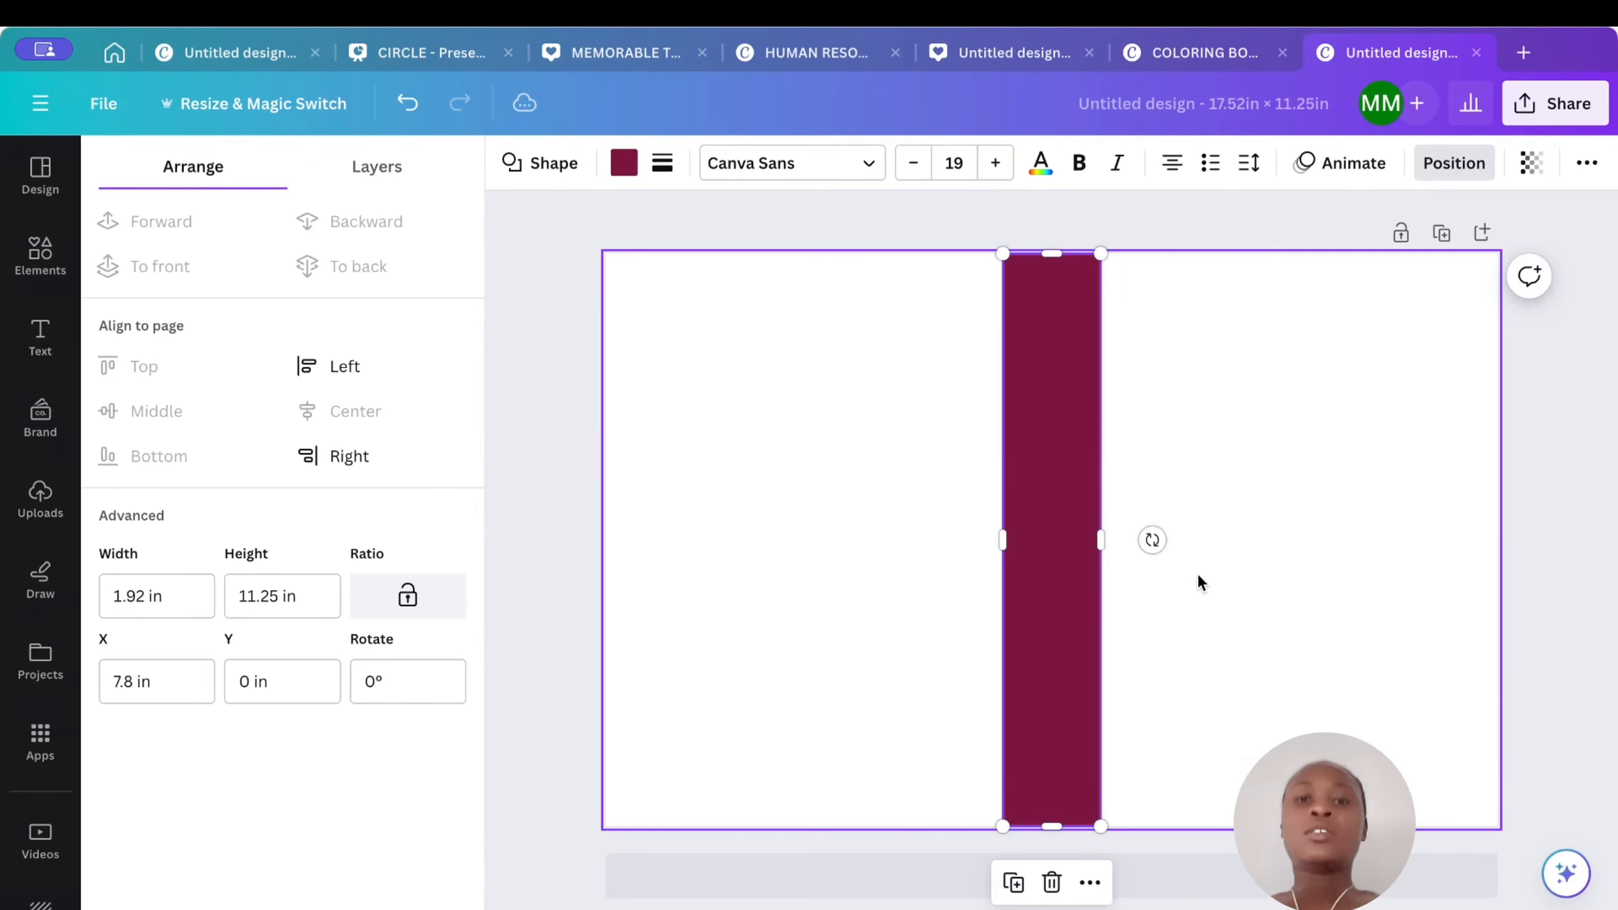
left_click(1246, 554)
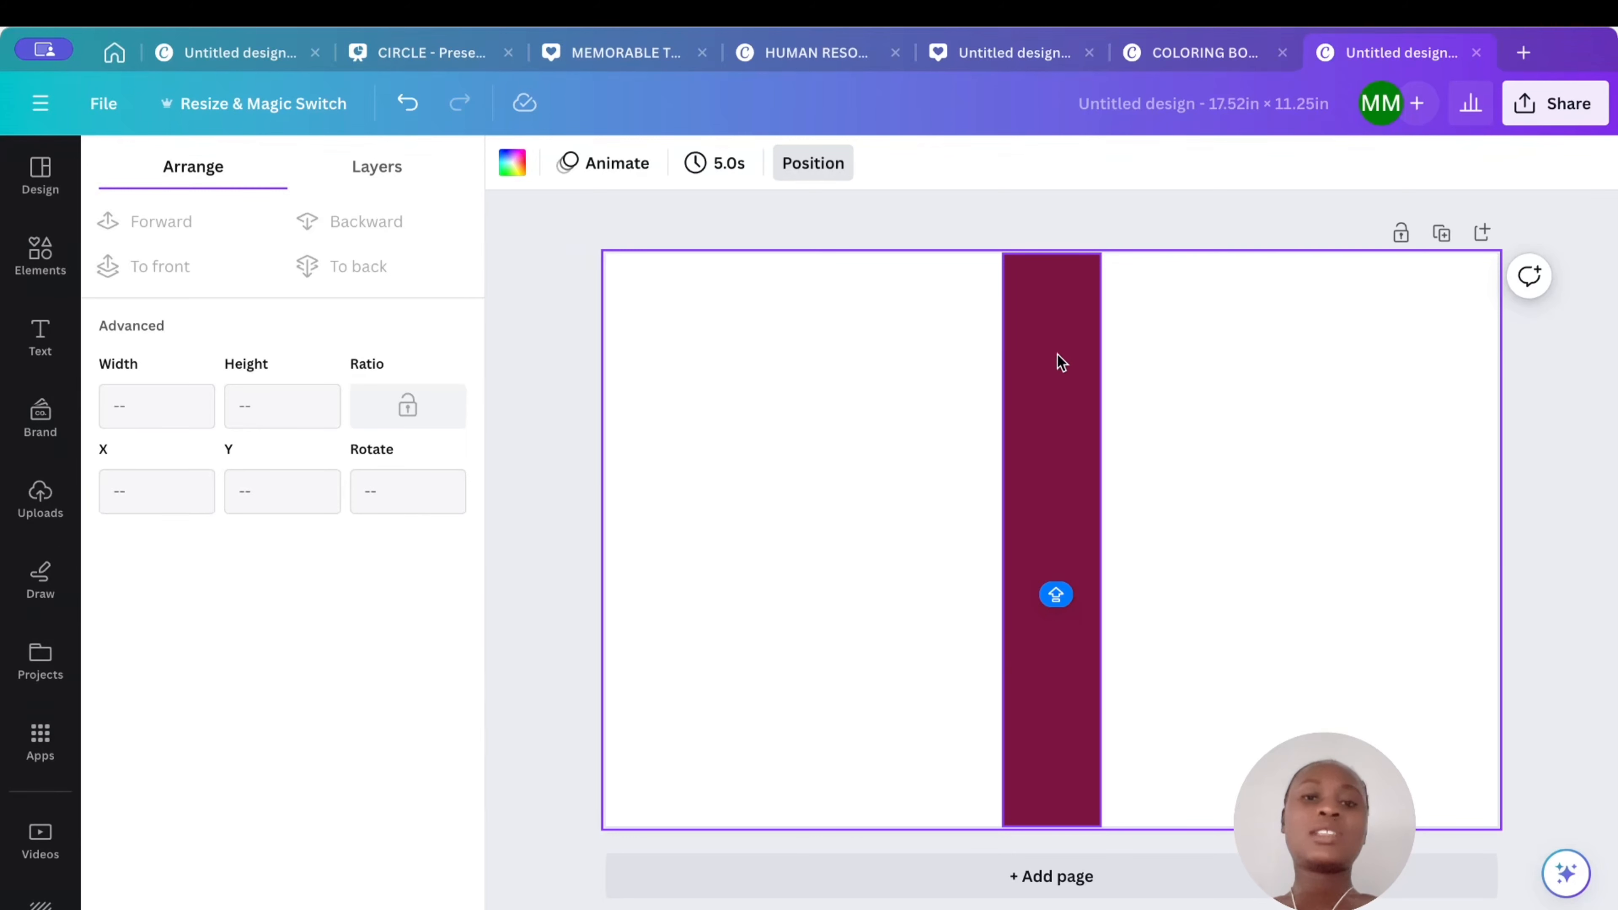
left_click(1078, 448)
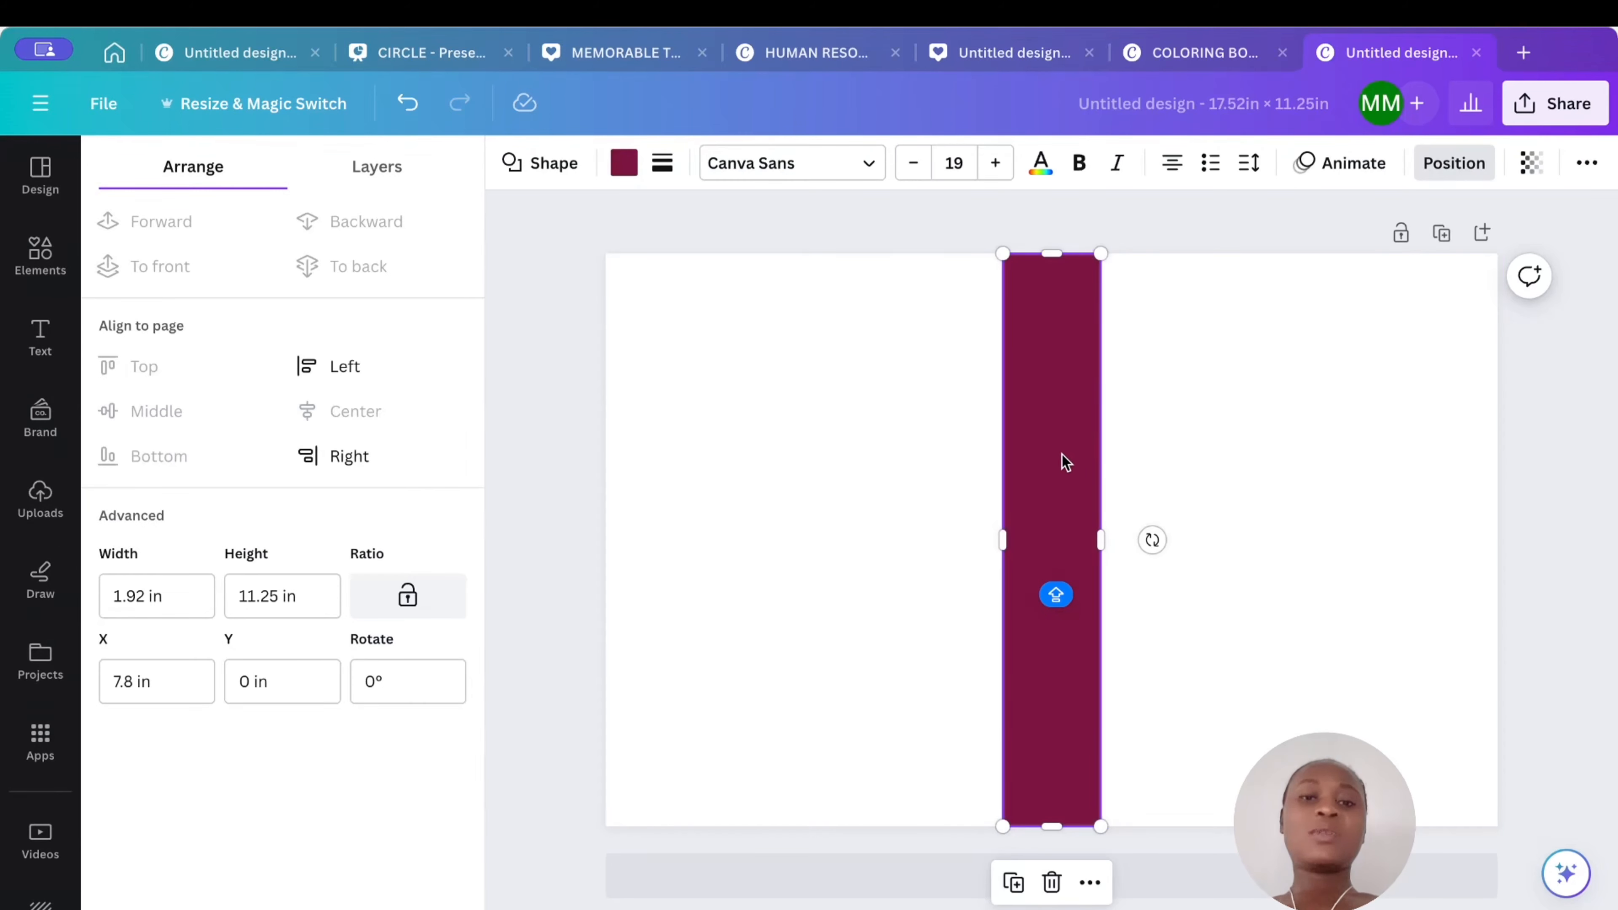
left_click(1130, 440)
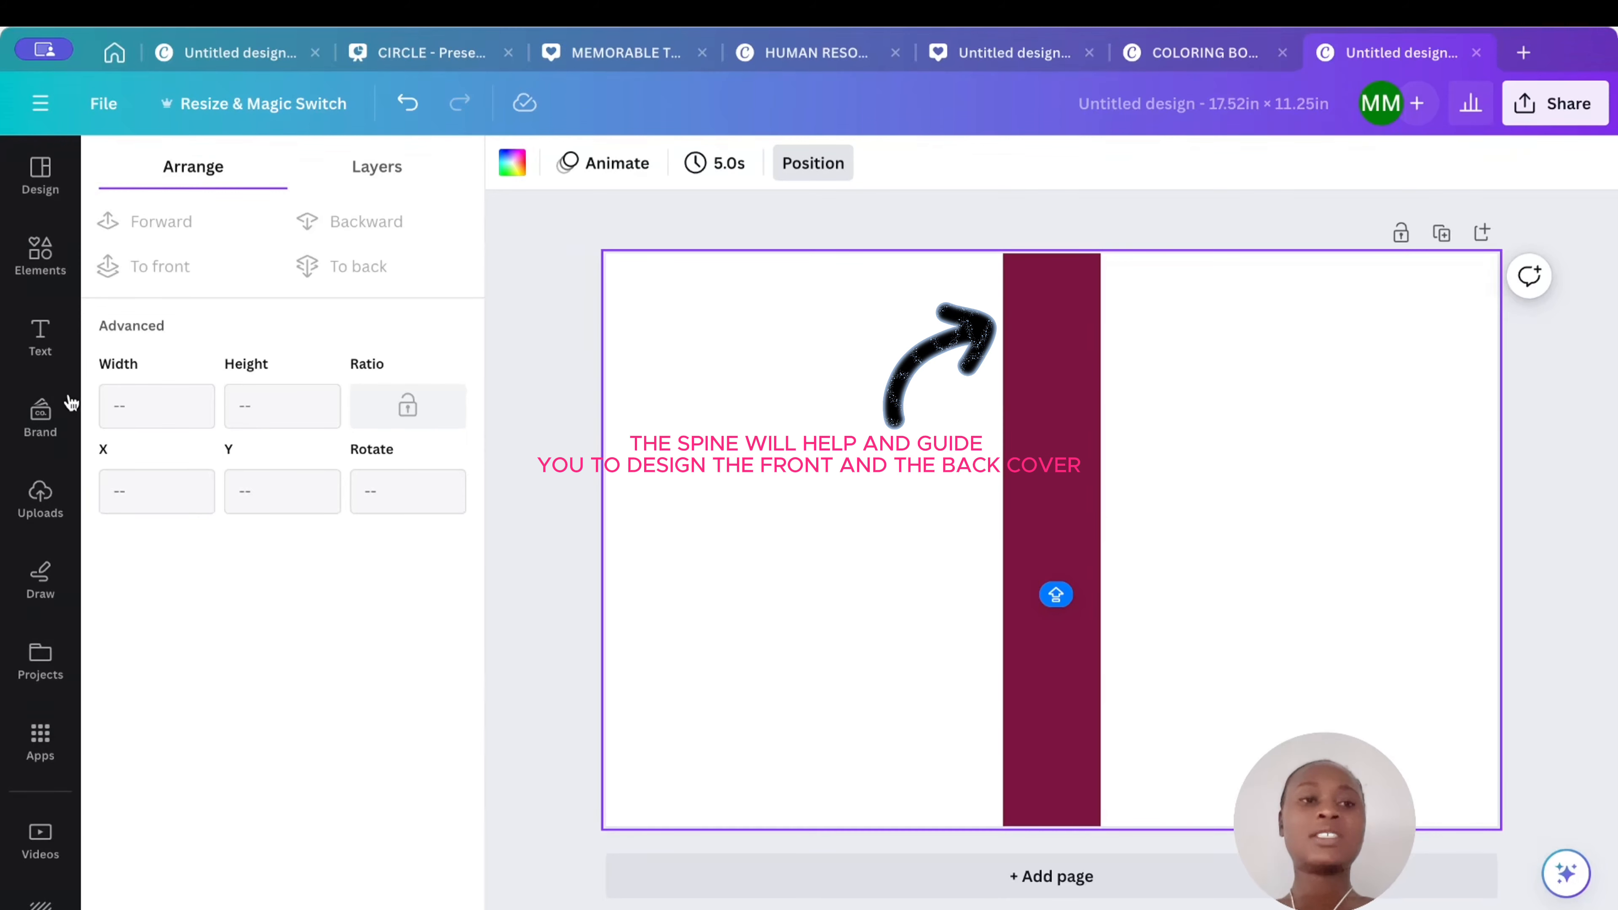
- Add the uploaded image of a boy coloring and move it to the left of the spine
left_click(40, 497)
left_click(282, 459)
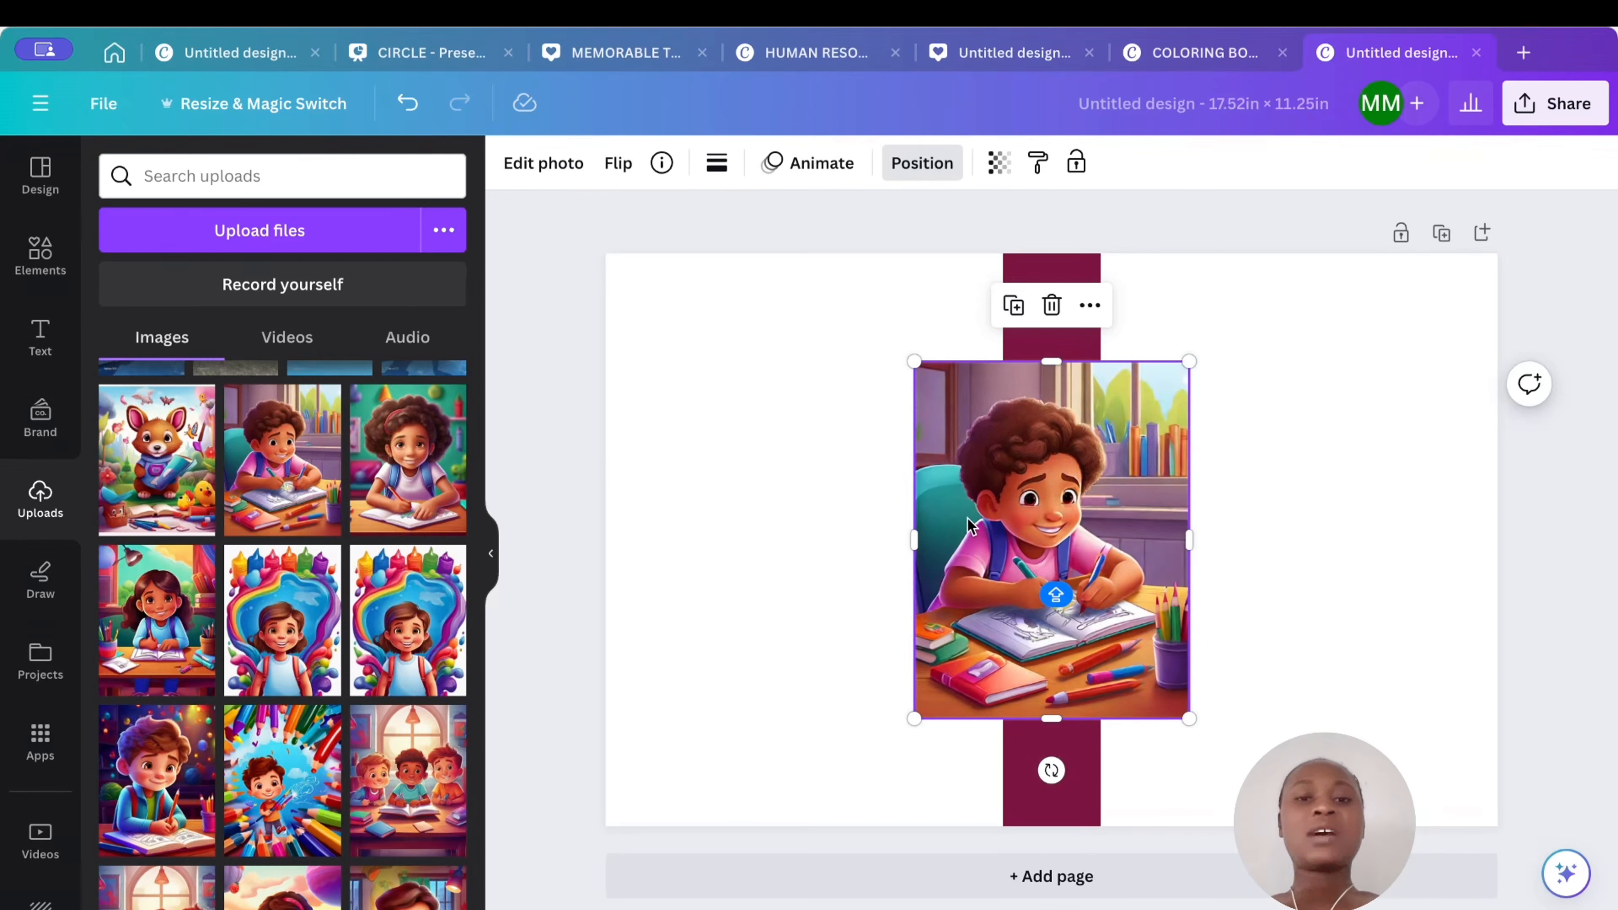
left_click_drag(967, 526, 776, 497)
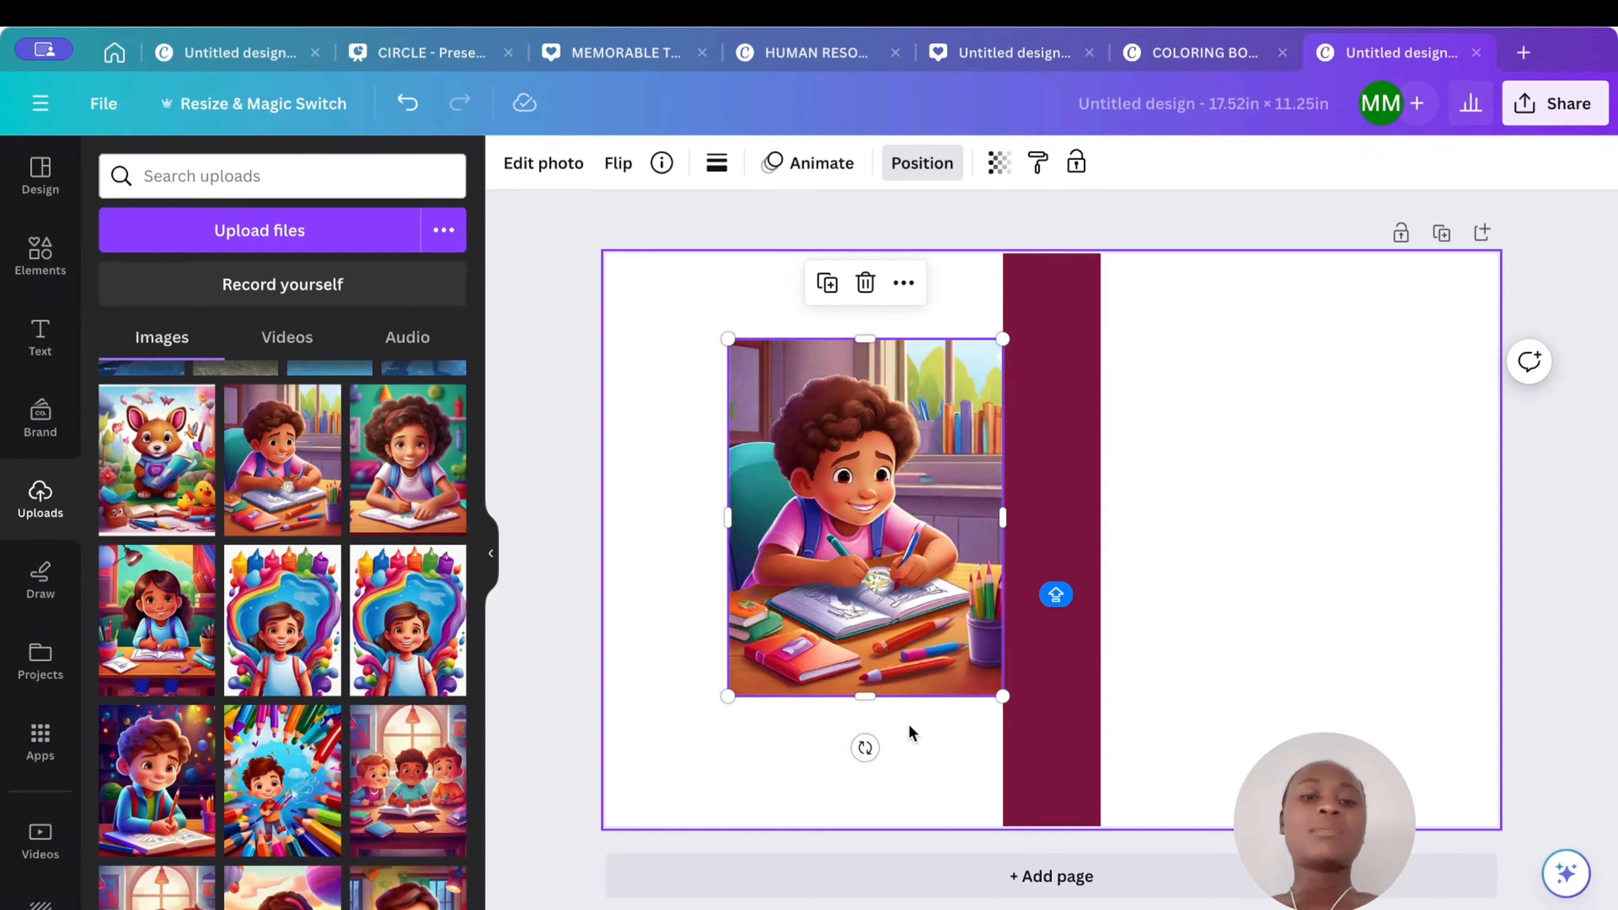
- Enlarge the image to cover the left panel from the page's top edge to its bottom edge
right_click(851, 653)
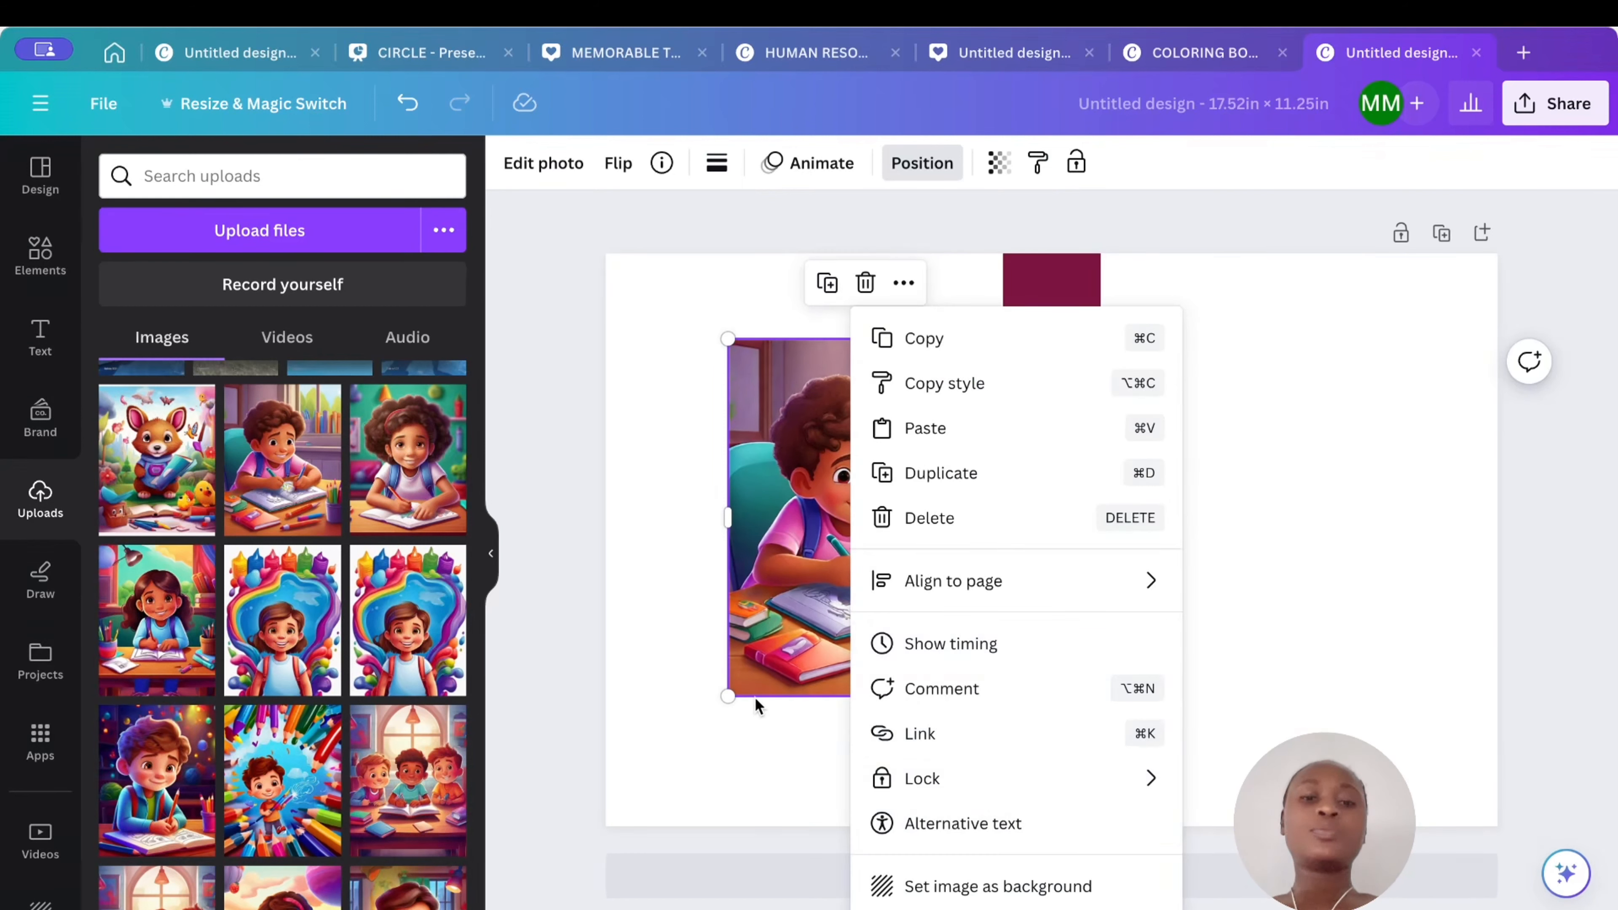
left_click(728, 343)
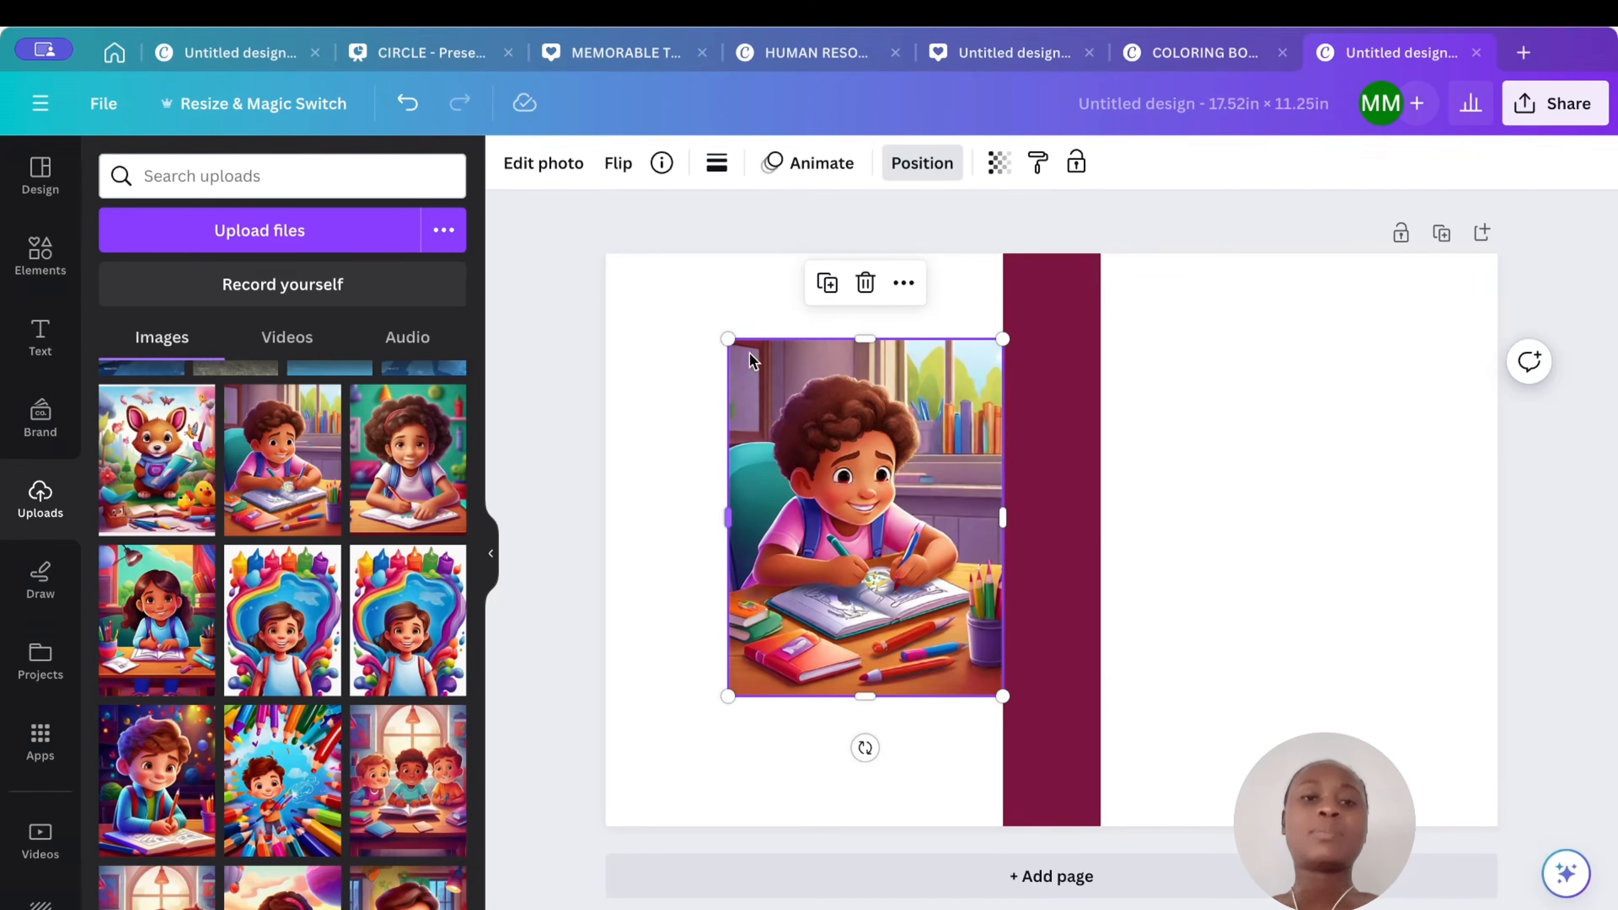
left_click_drag(728, 339, 567, 318)
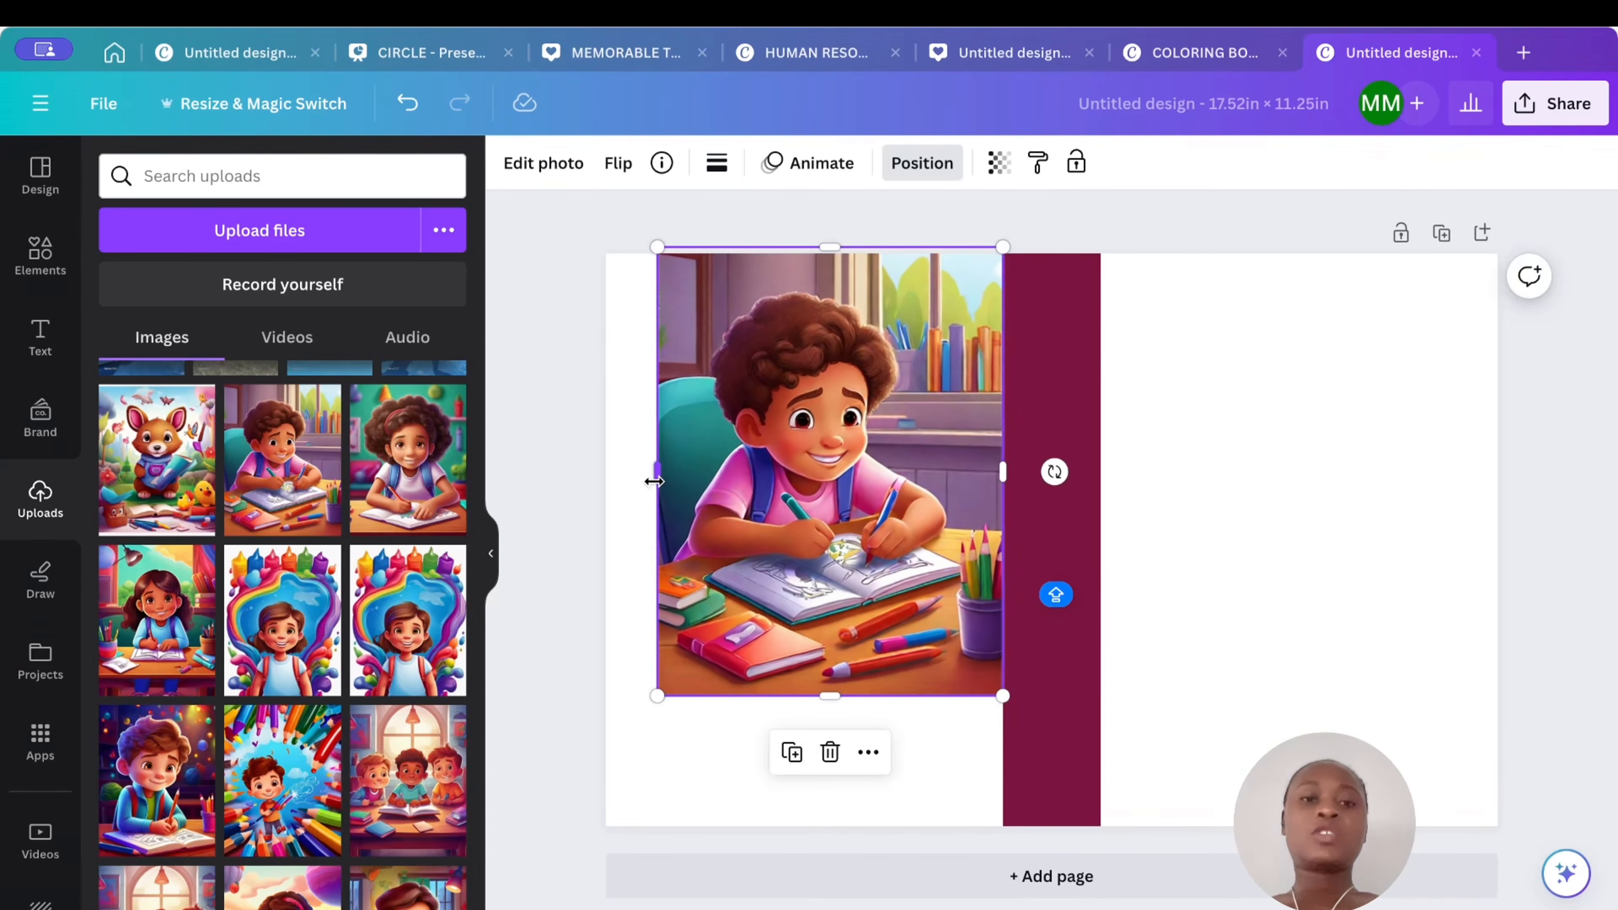
left_click_drag(653, 481, 594, 478)
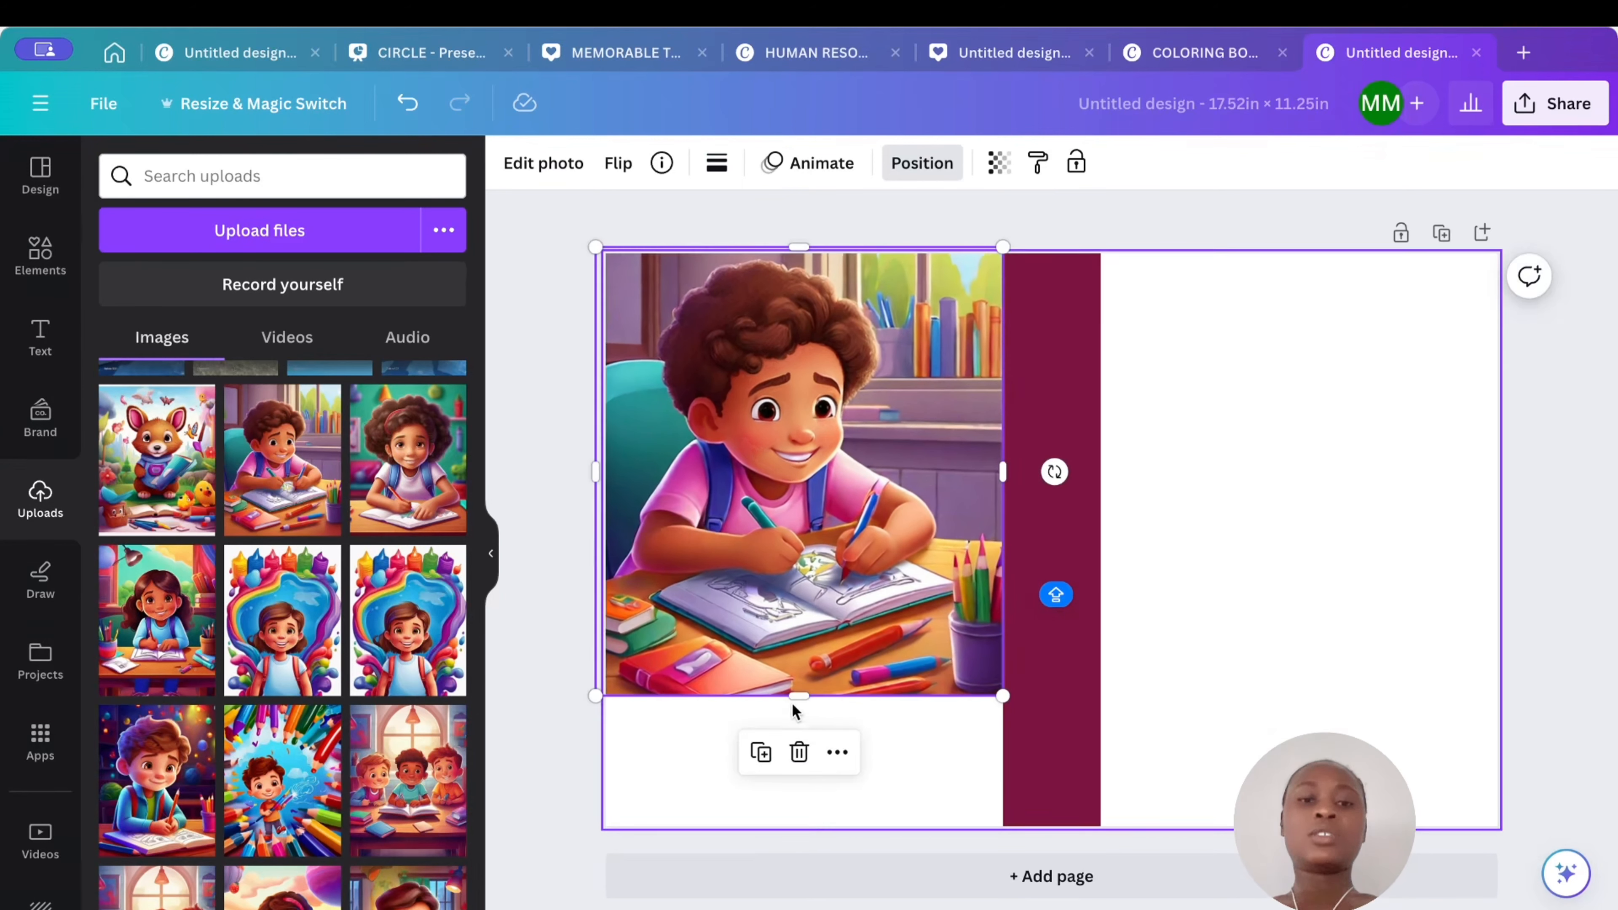
left_click_drag(796, 698, 804, 827)
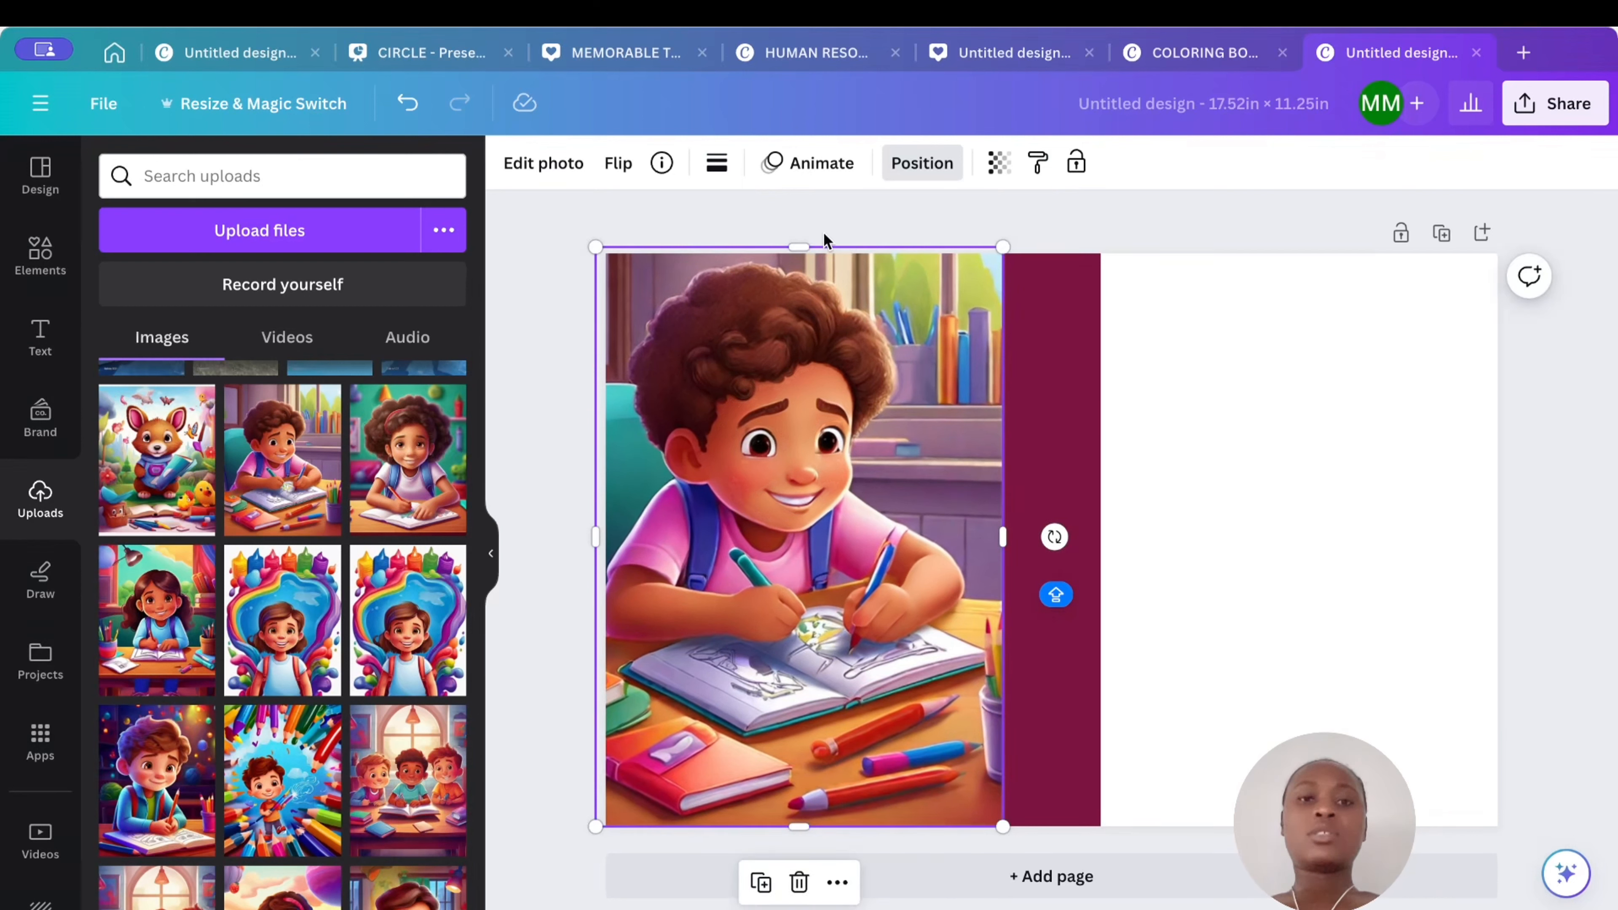
left_click_drag(803, 241, 803, 253)
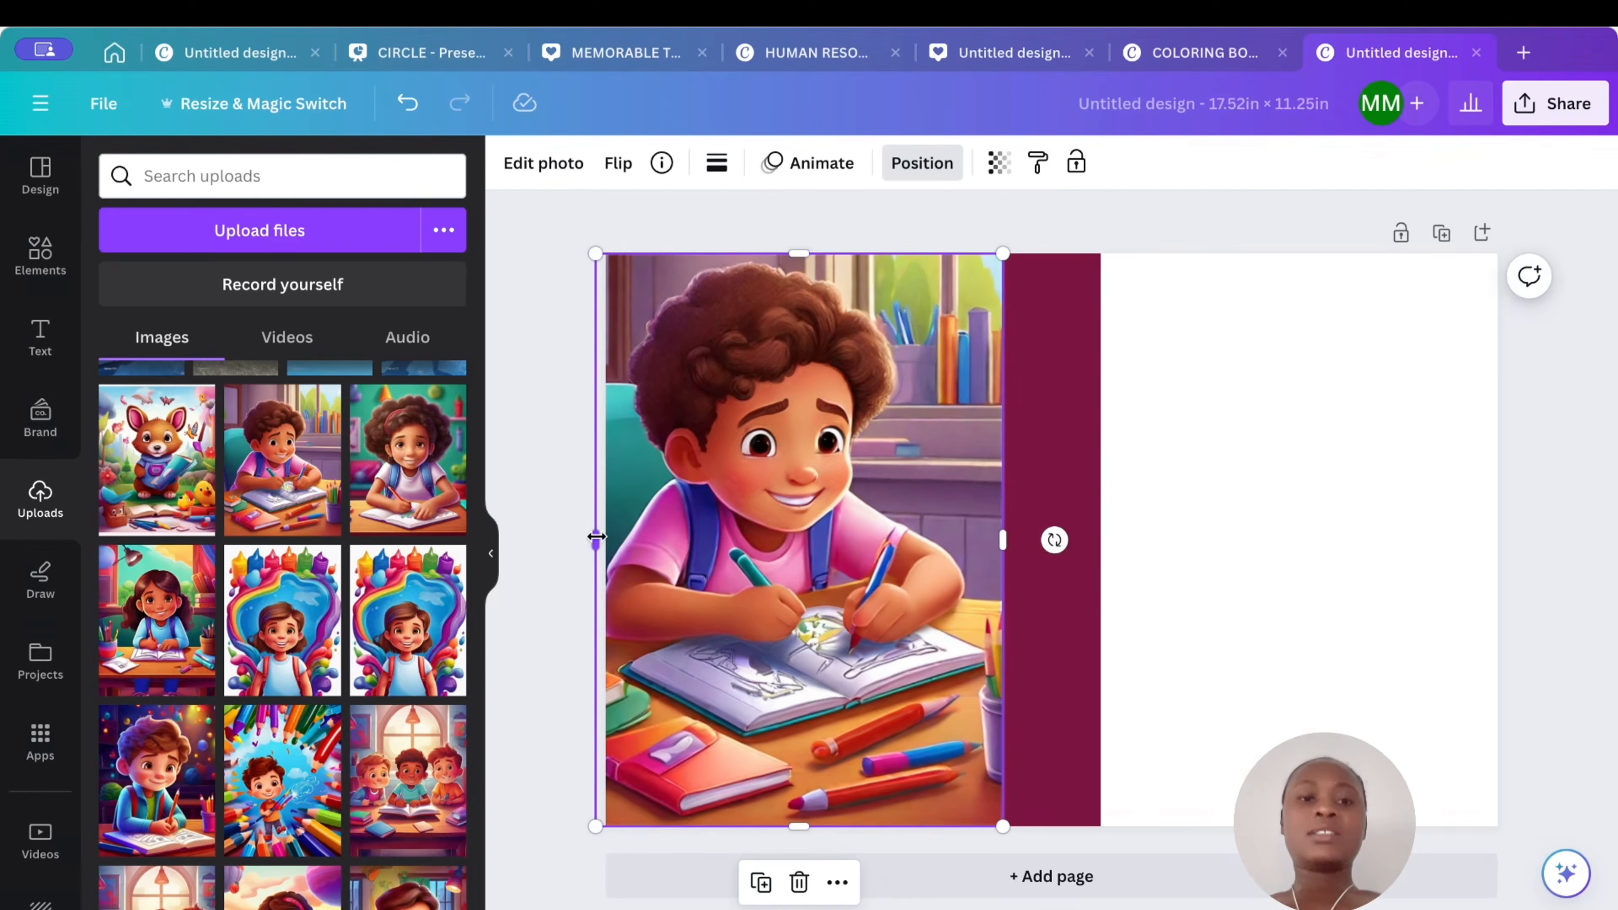
- Fine-tune the image's edges so it fits exactly between the page's left edge and the spine
left_click_drag(590, 544, 621, 544)
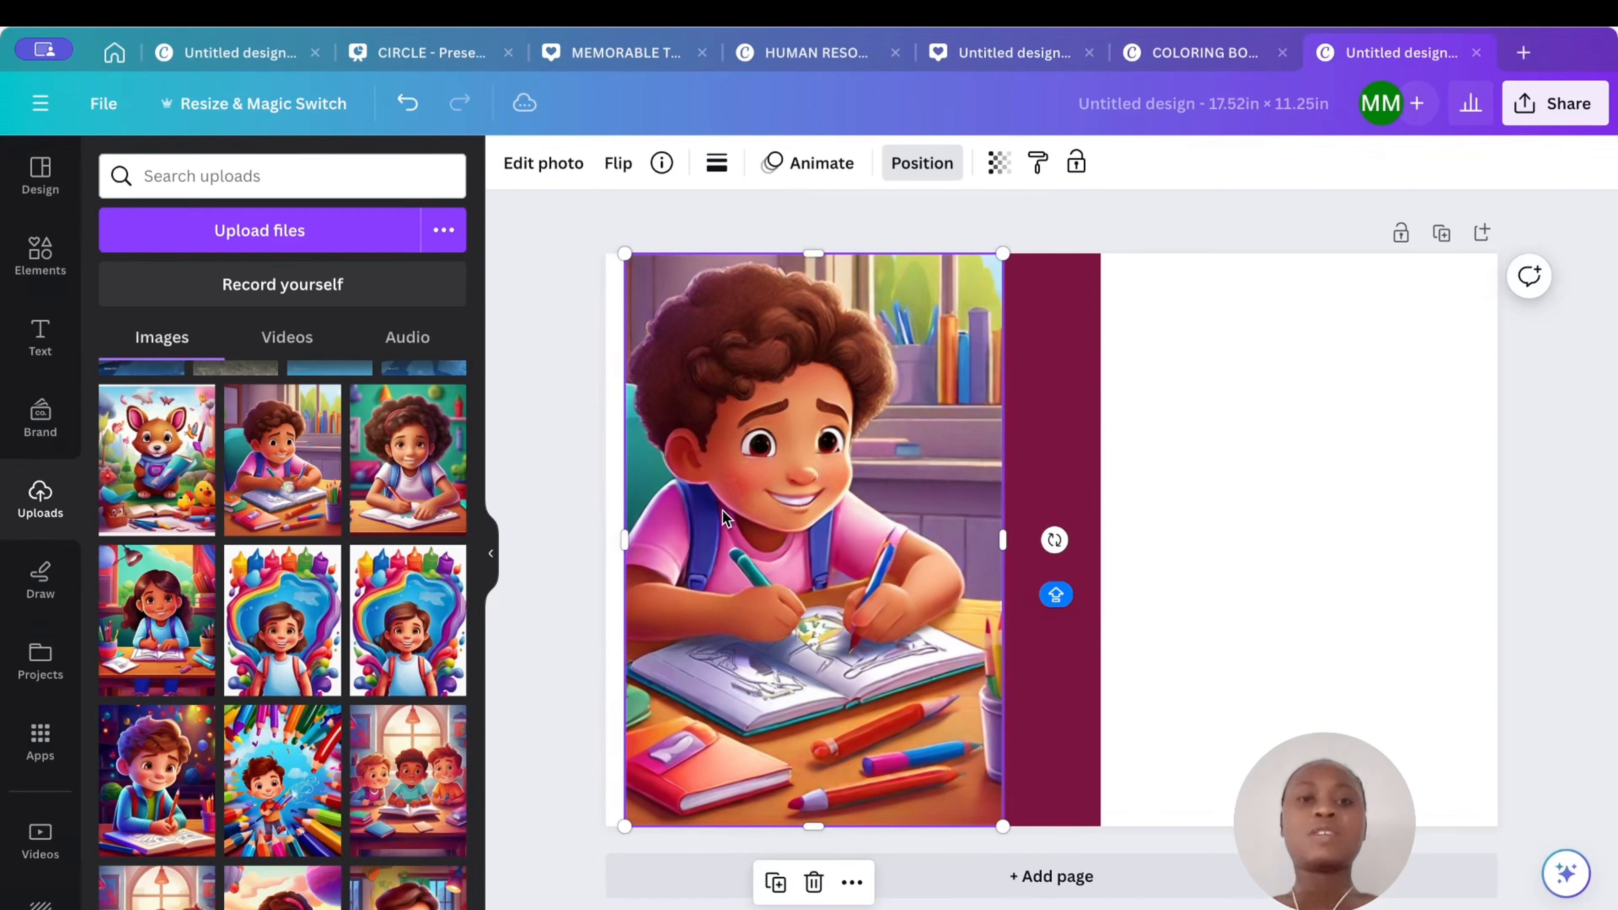
mouse_move(726, 511)
left_mouse_down()
mouse_move(689, 518)
mouse_move(718, 517)
left_mouse_up()
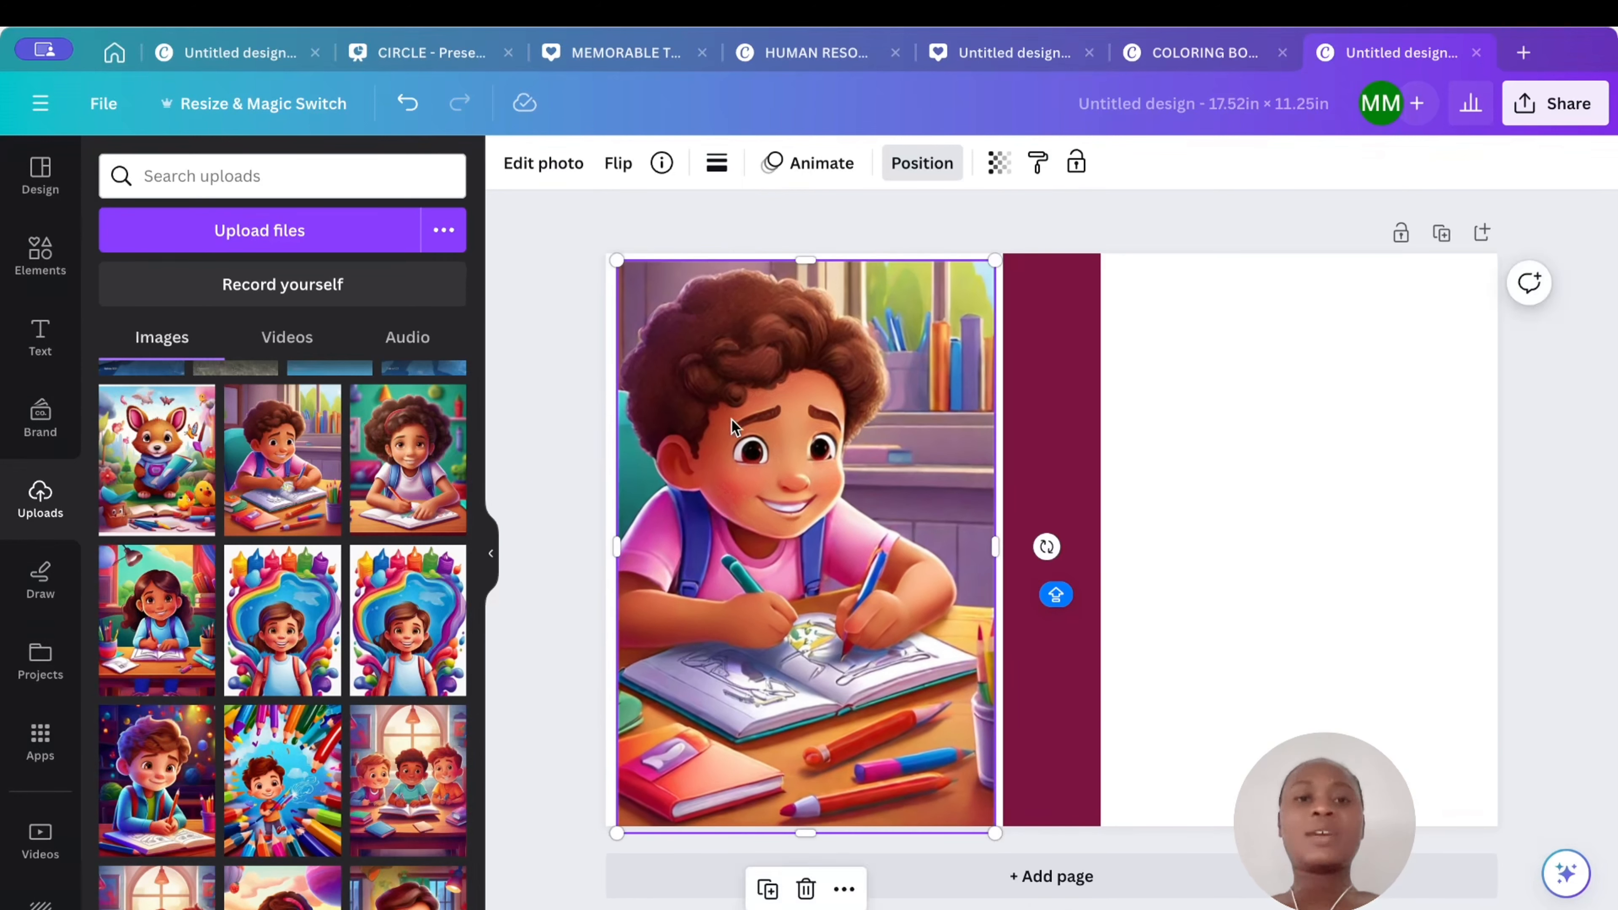
left_click_drag(615, 262, 600, 259)
left_click_drag(764, 355, 767, 356)
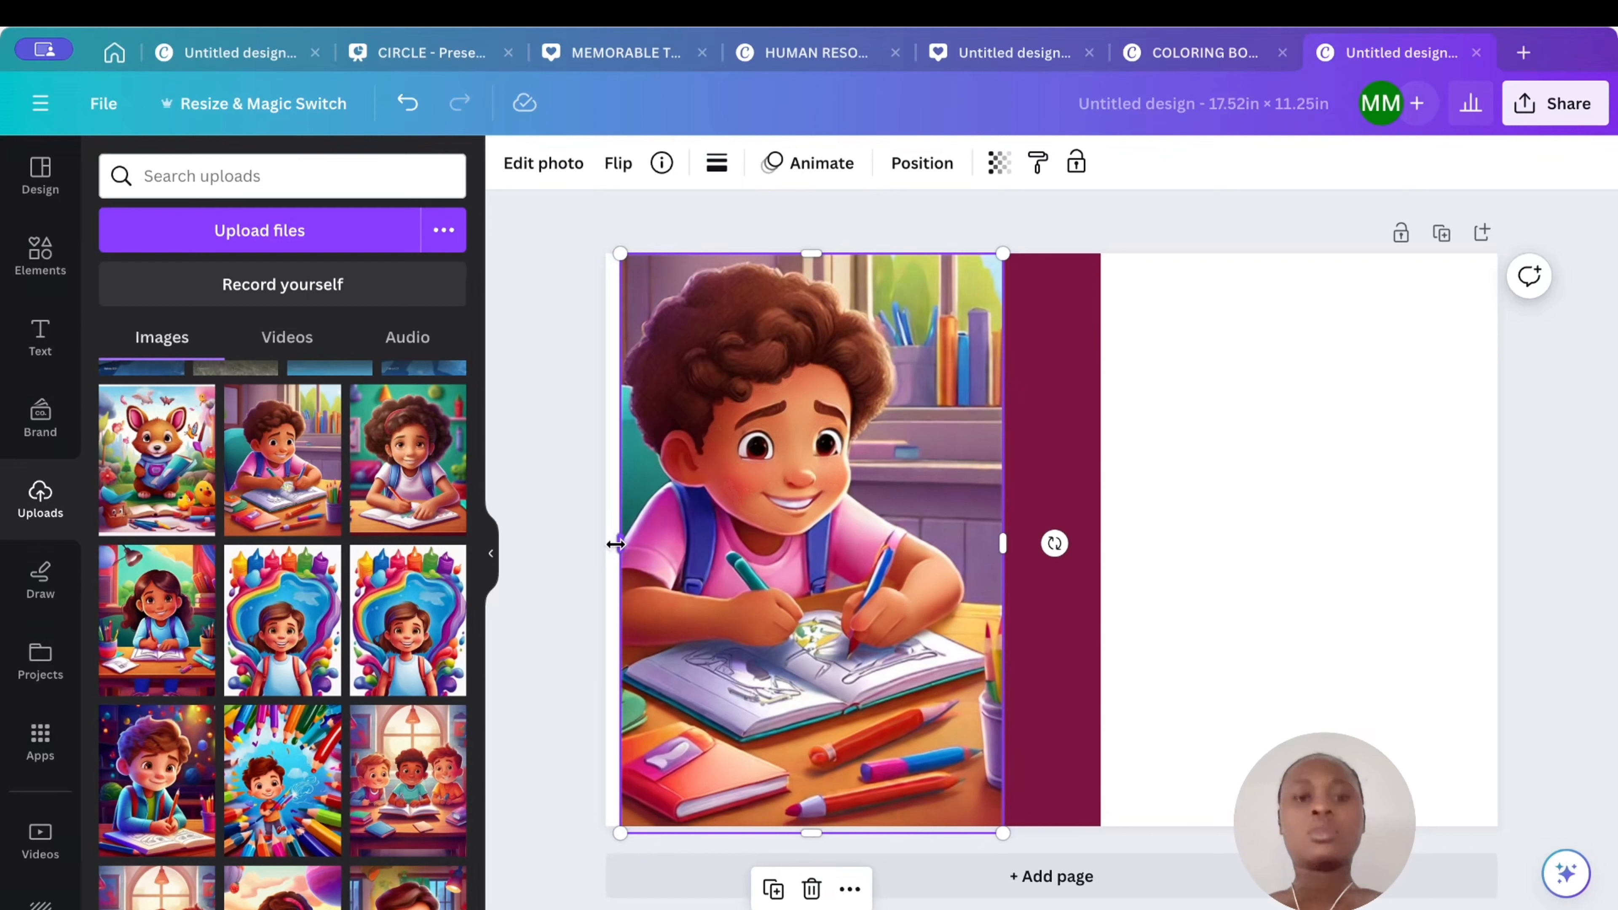
left_click_drag(615, 544, 604, 544)
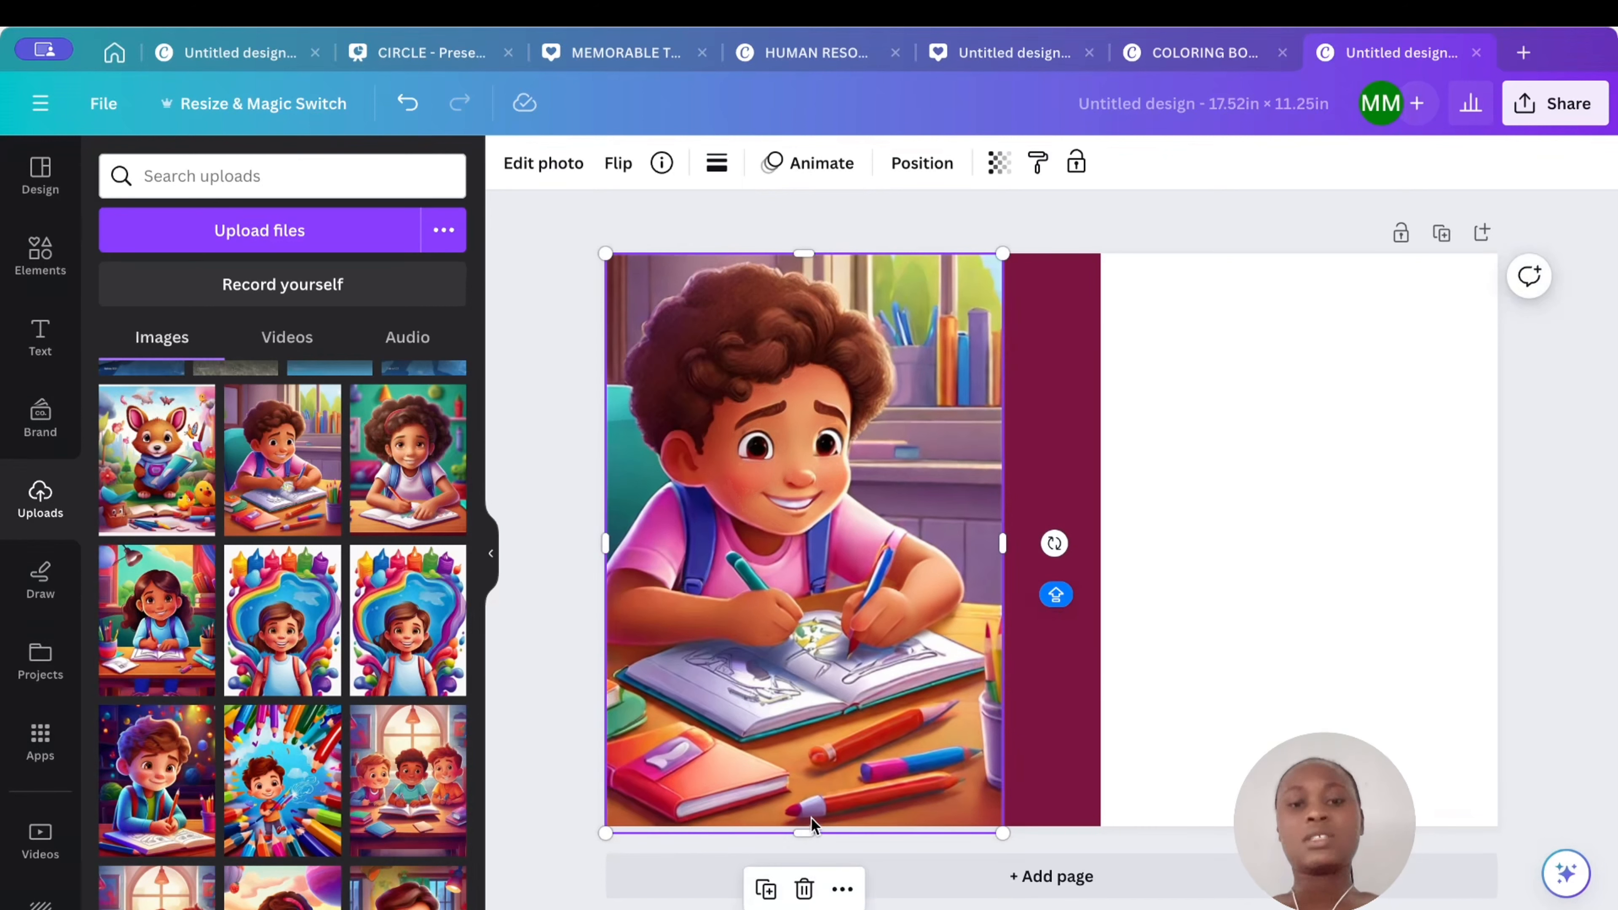
left_click_drag(799, 836, 800, 826)
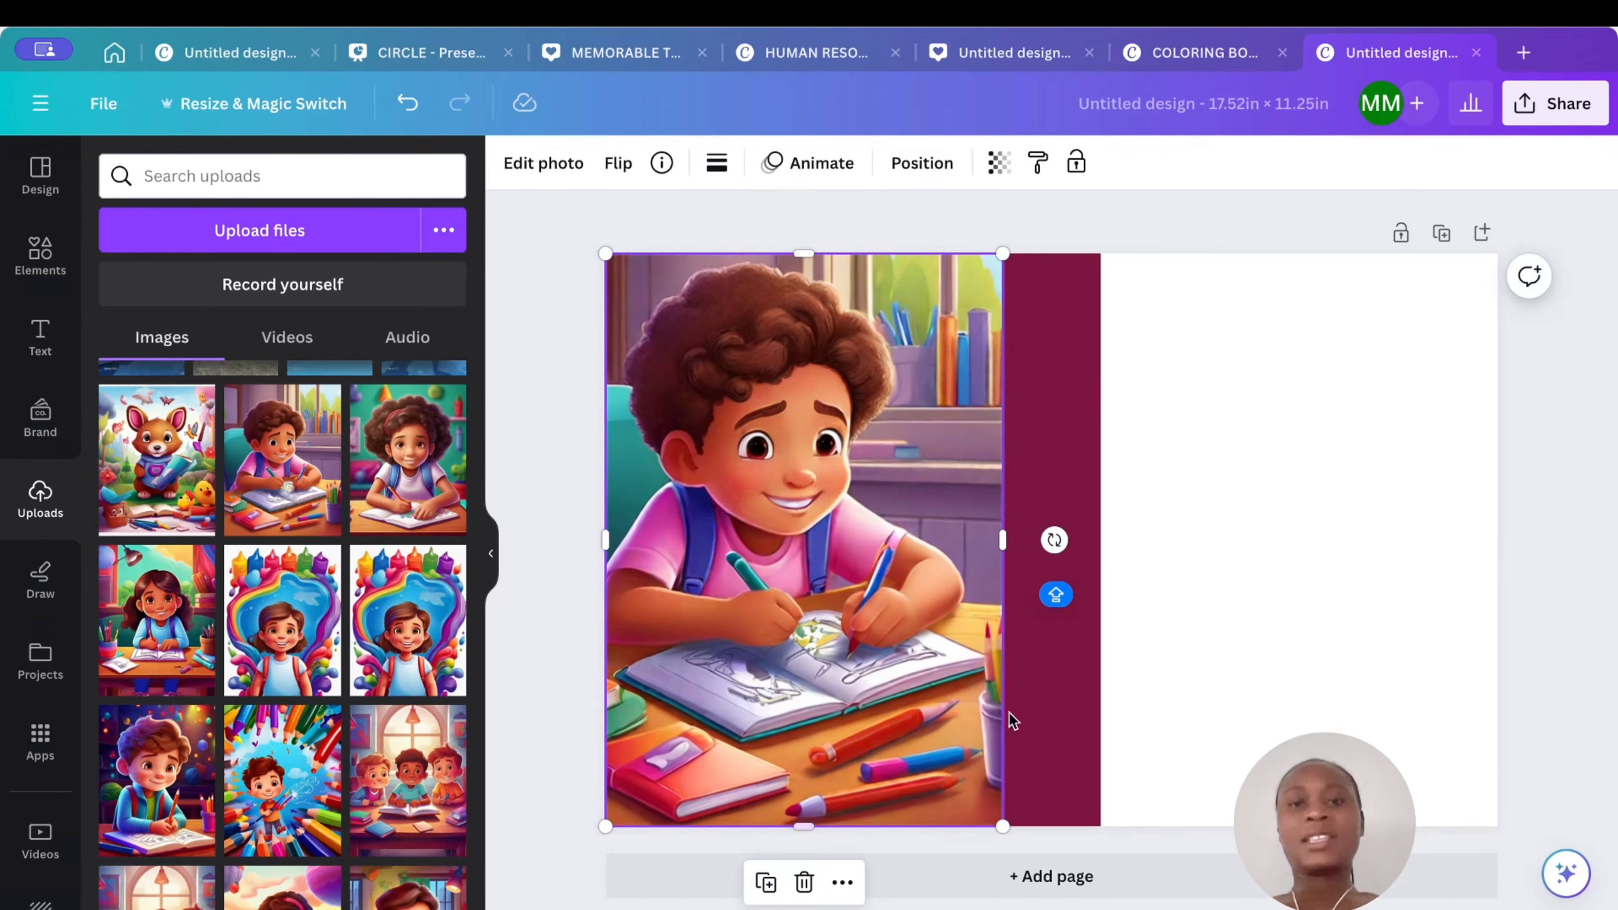
left_click_drag(1001, 254, 934, 373)
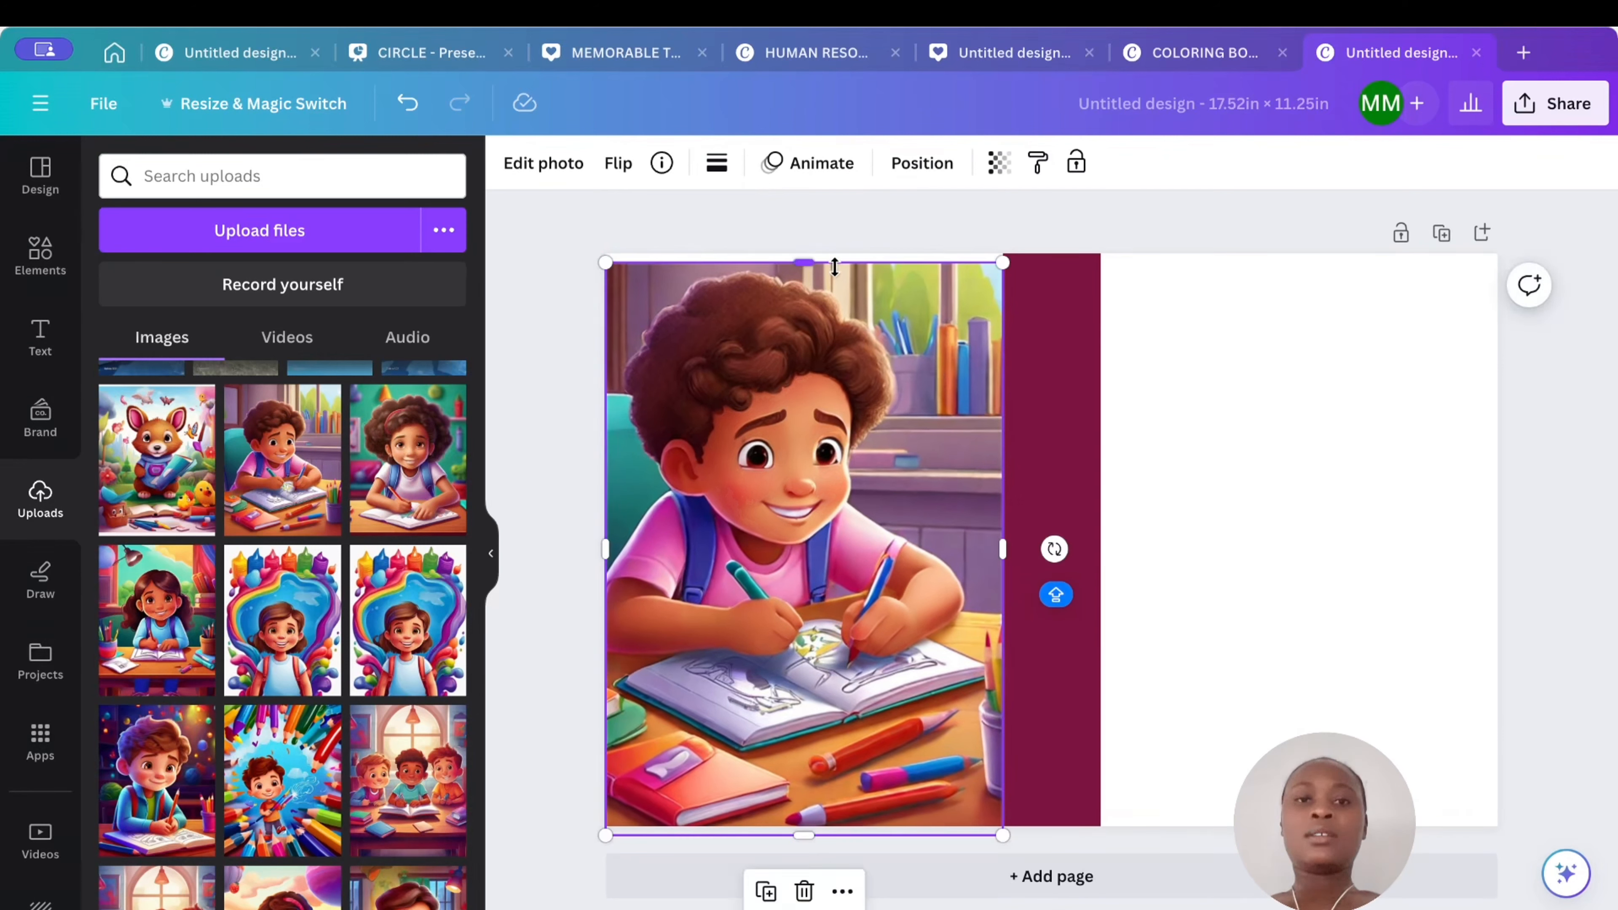
left_click_drag(812, 260, 811, 253)
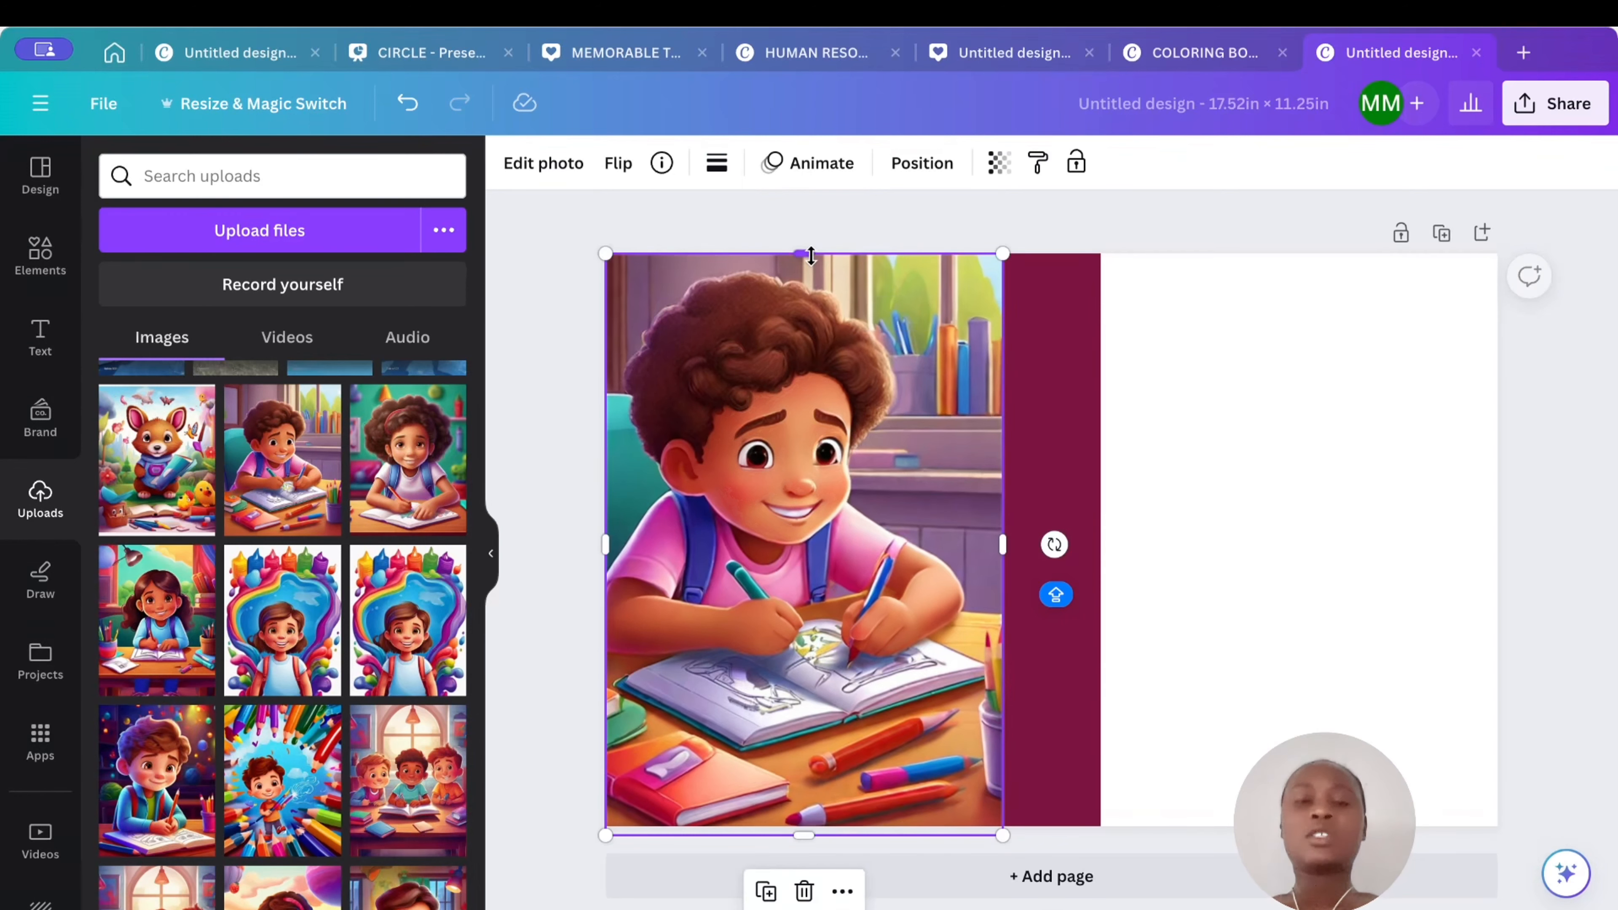
- Duplicate the image and place the copy in the right panel beside the spine, aligned to the page edges
right_click(819, 359)
left_click(887, 429)
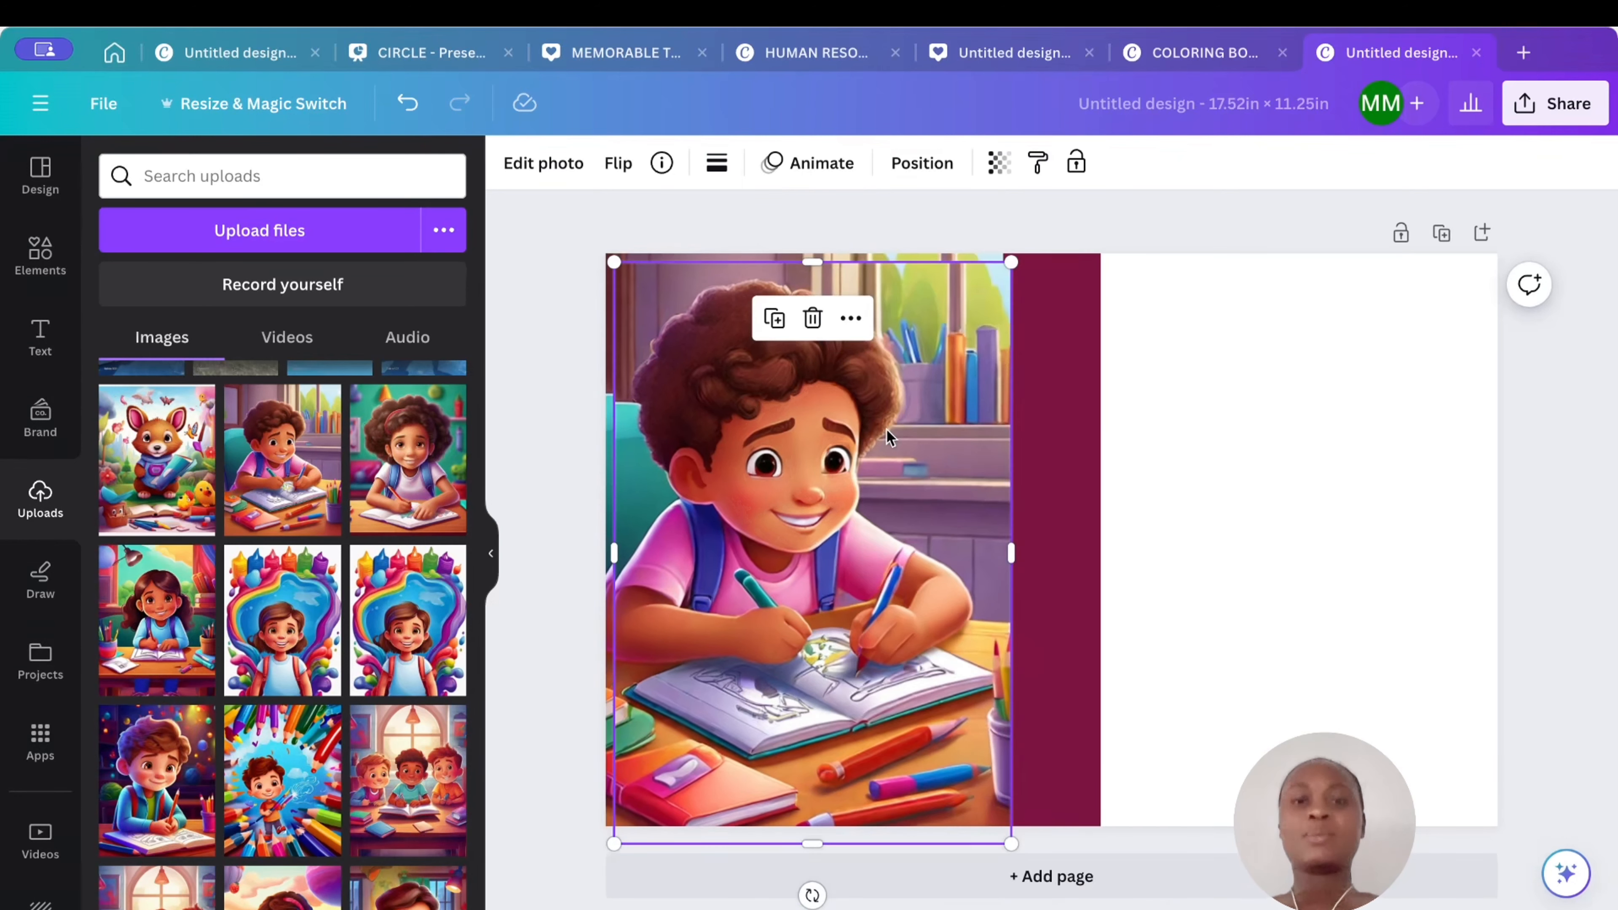
left_click_drag(868, 452, 1357, 442)
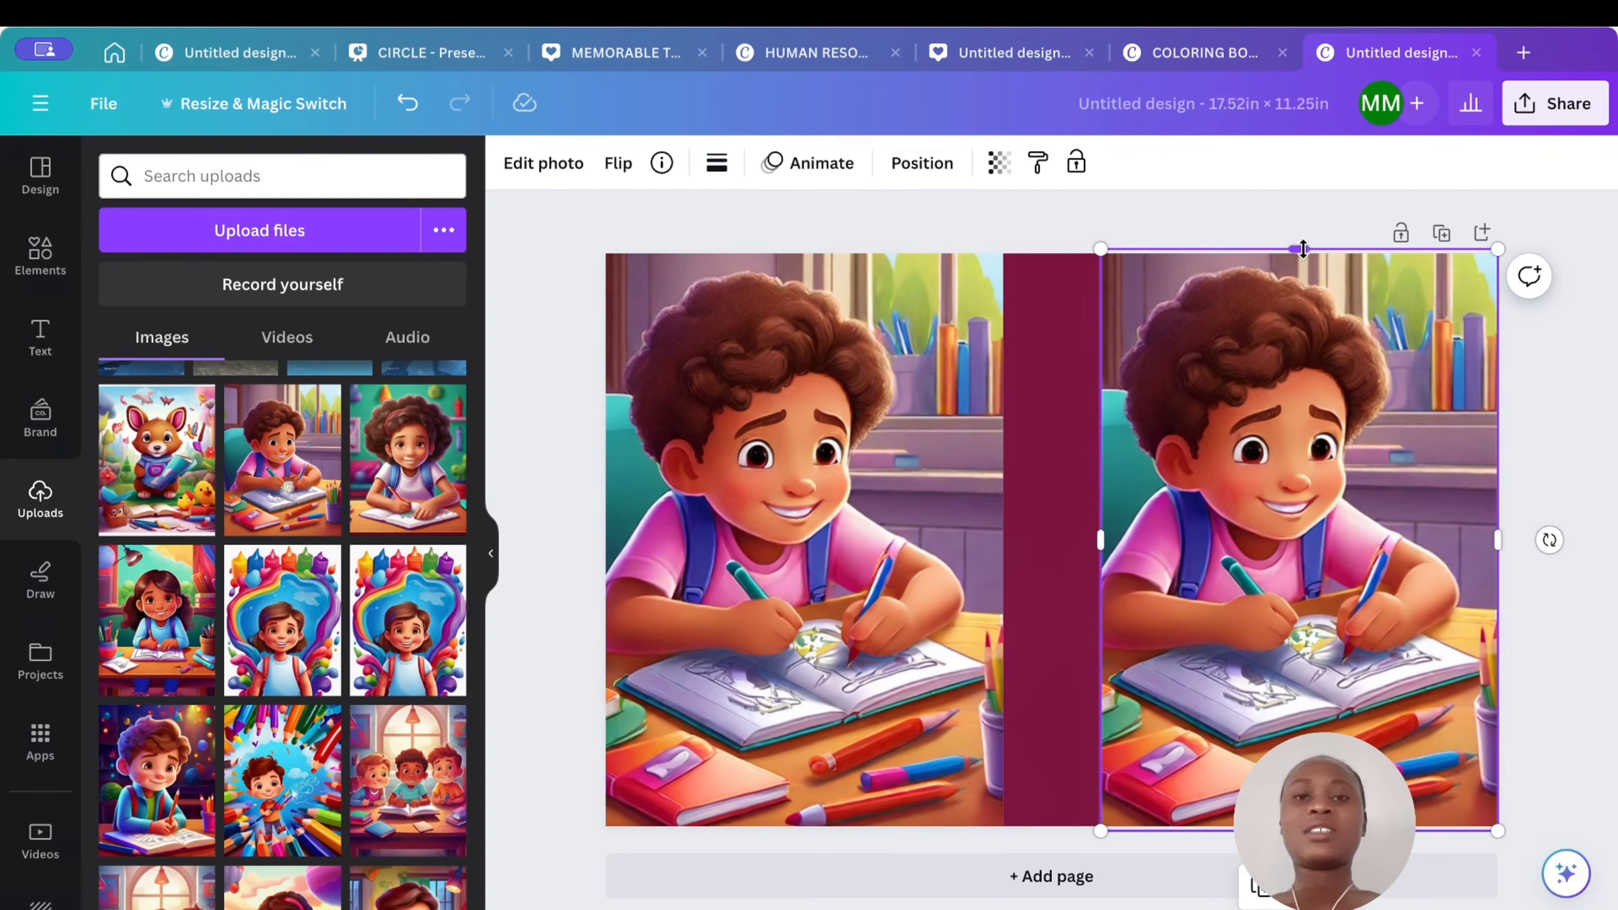
left_click_drag(1303, 249, 1303, 254)
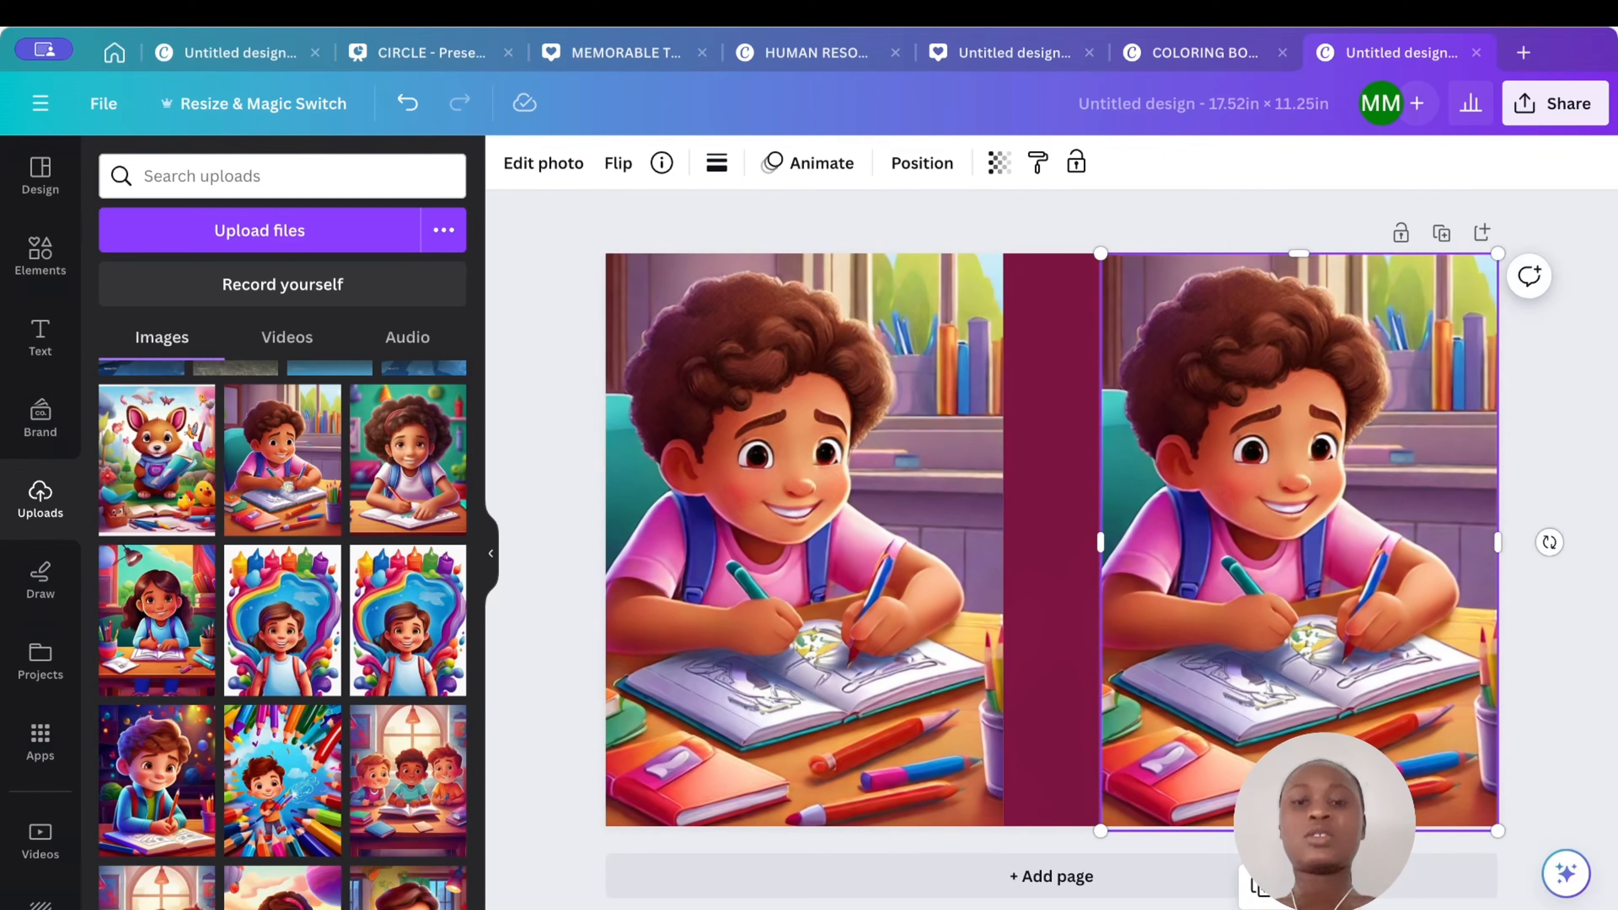
left_click_drag(1299, 831, 1300, 827)
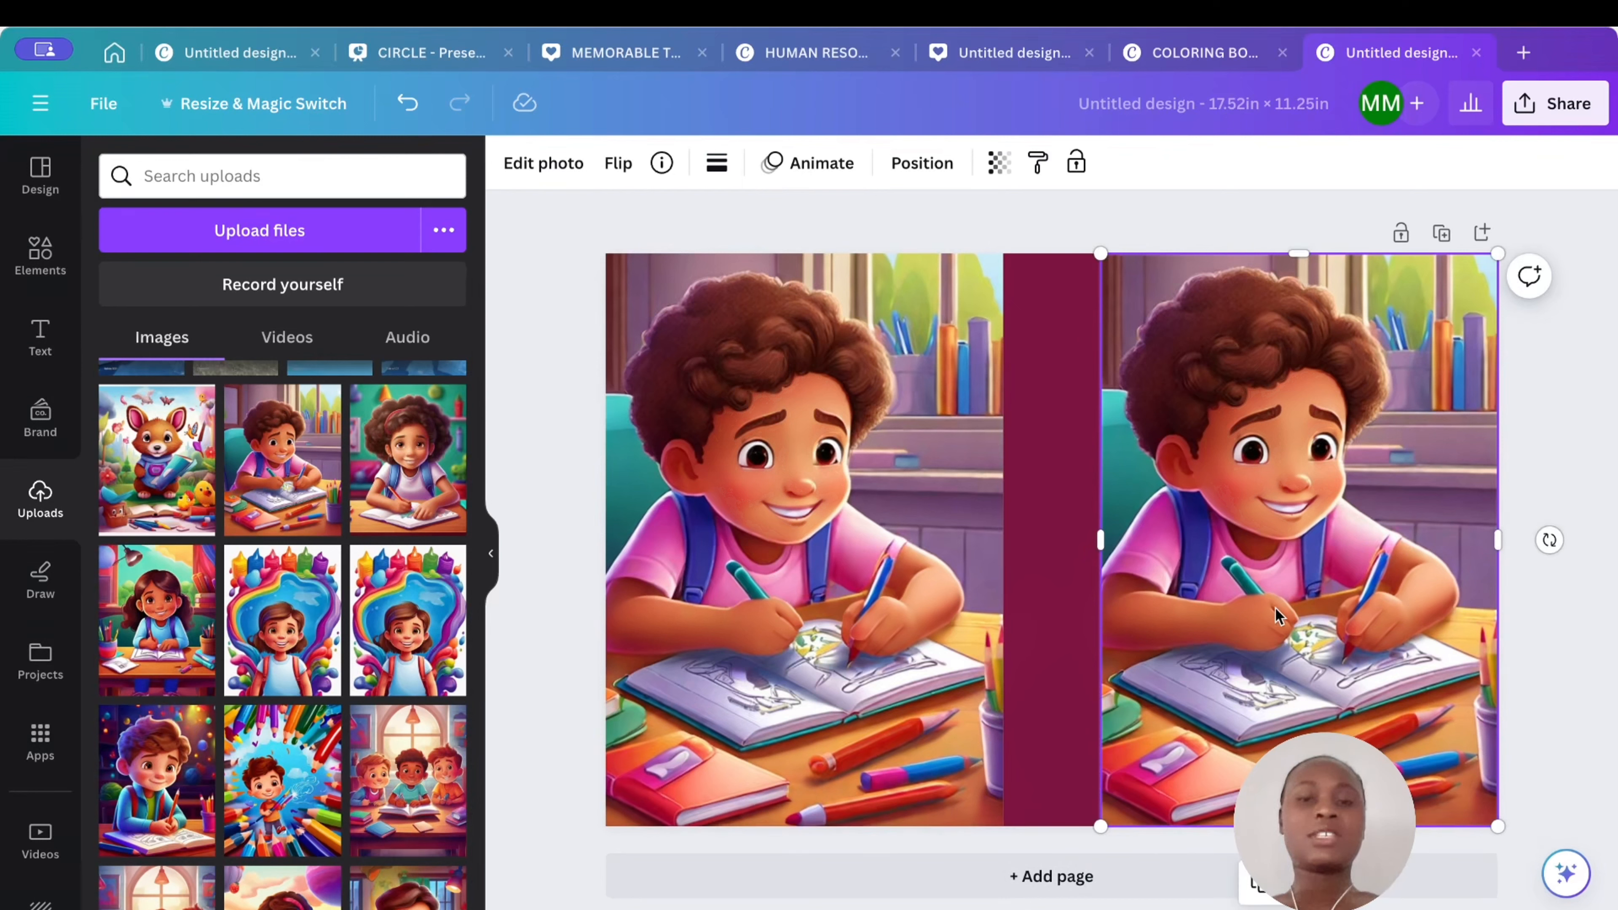
- Add a circle frame to the front panel and place the boy-coloring image inside it
left_click(39, 255)
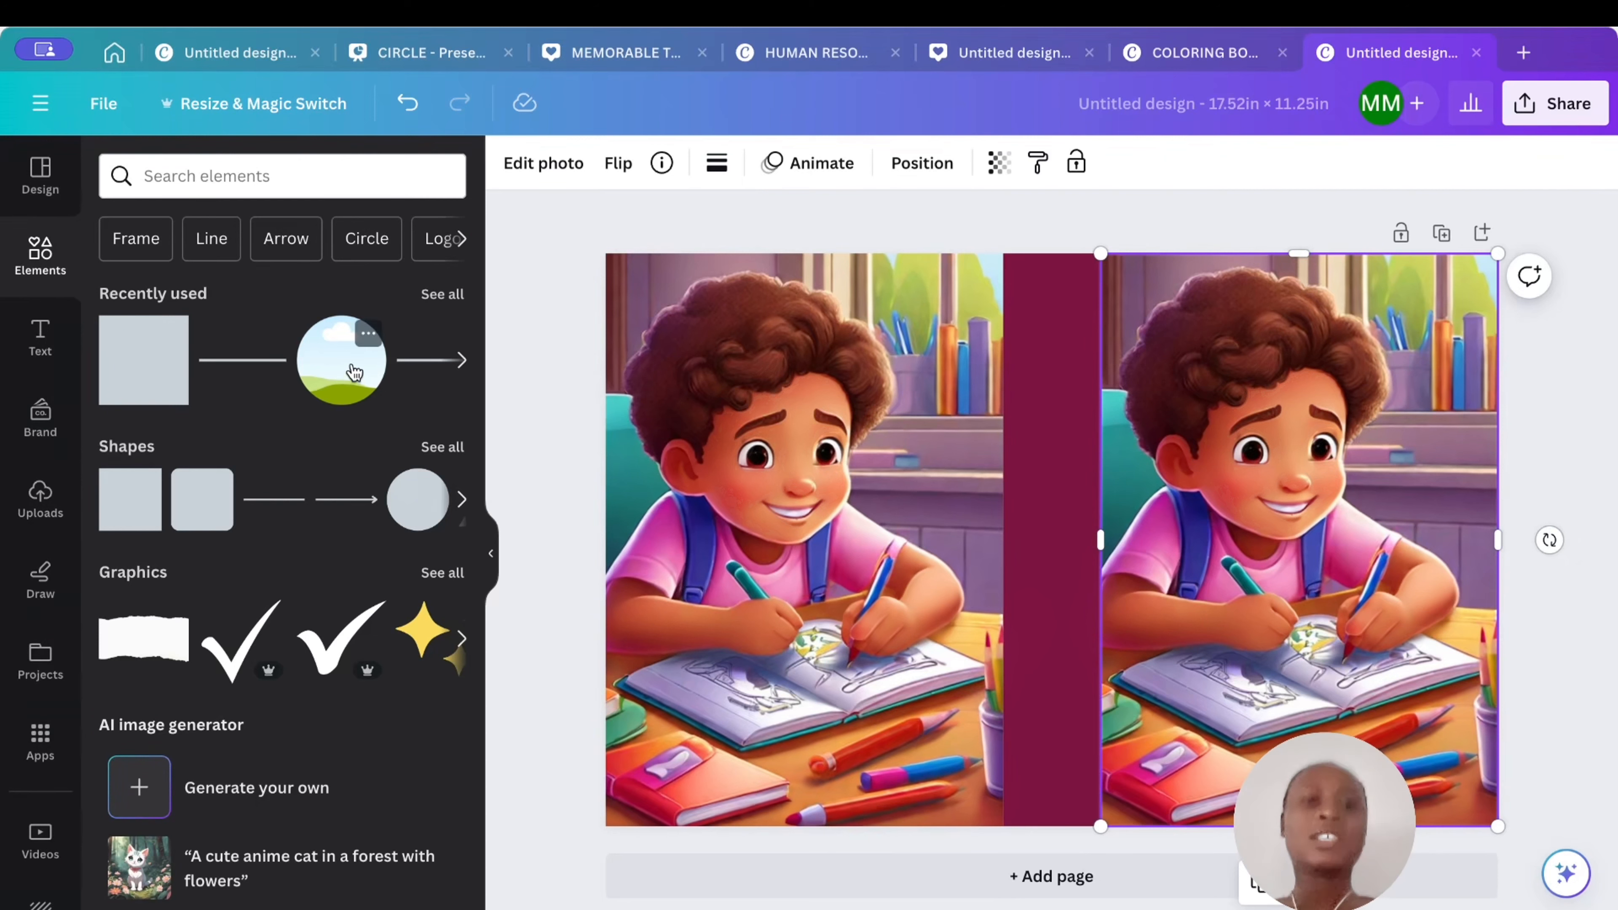
left_click(355, 373)
left_click_drag(1314, 357, 1305, 504)
left_click(1171, 329)
left_click(1292, 503)
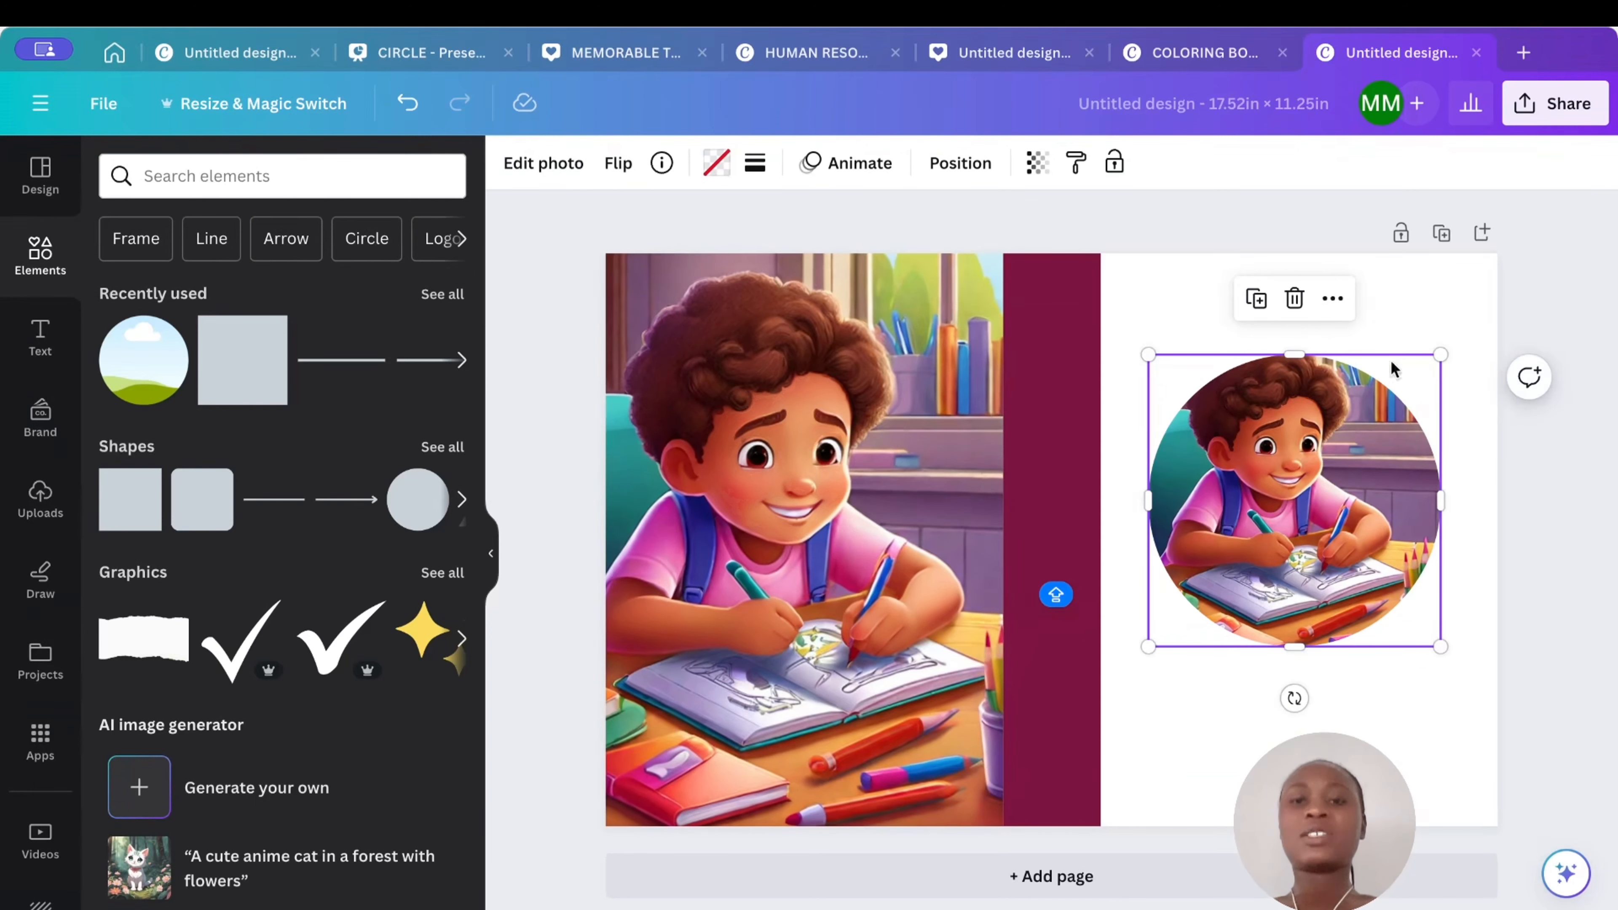
- Try several palette colors for the page background, settling on the photo color #835c84
left_click(1417, 318)
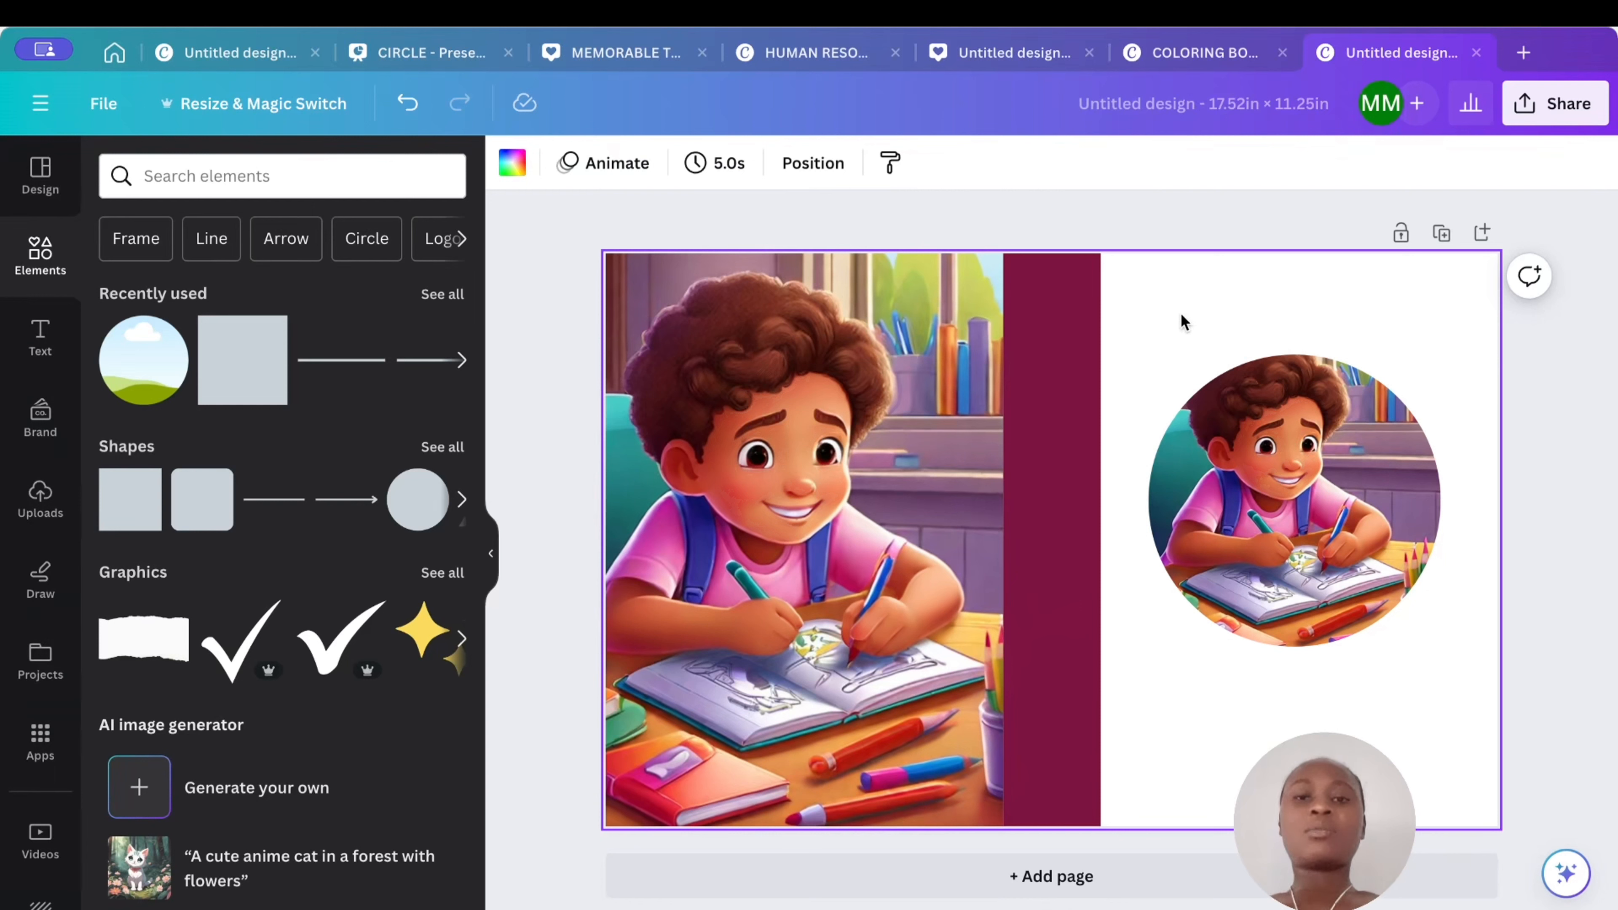
left_click(511, 170)
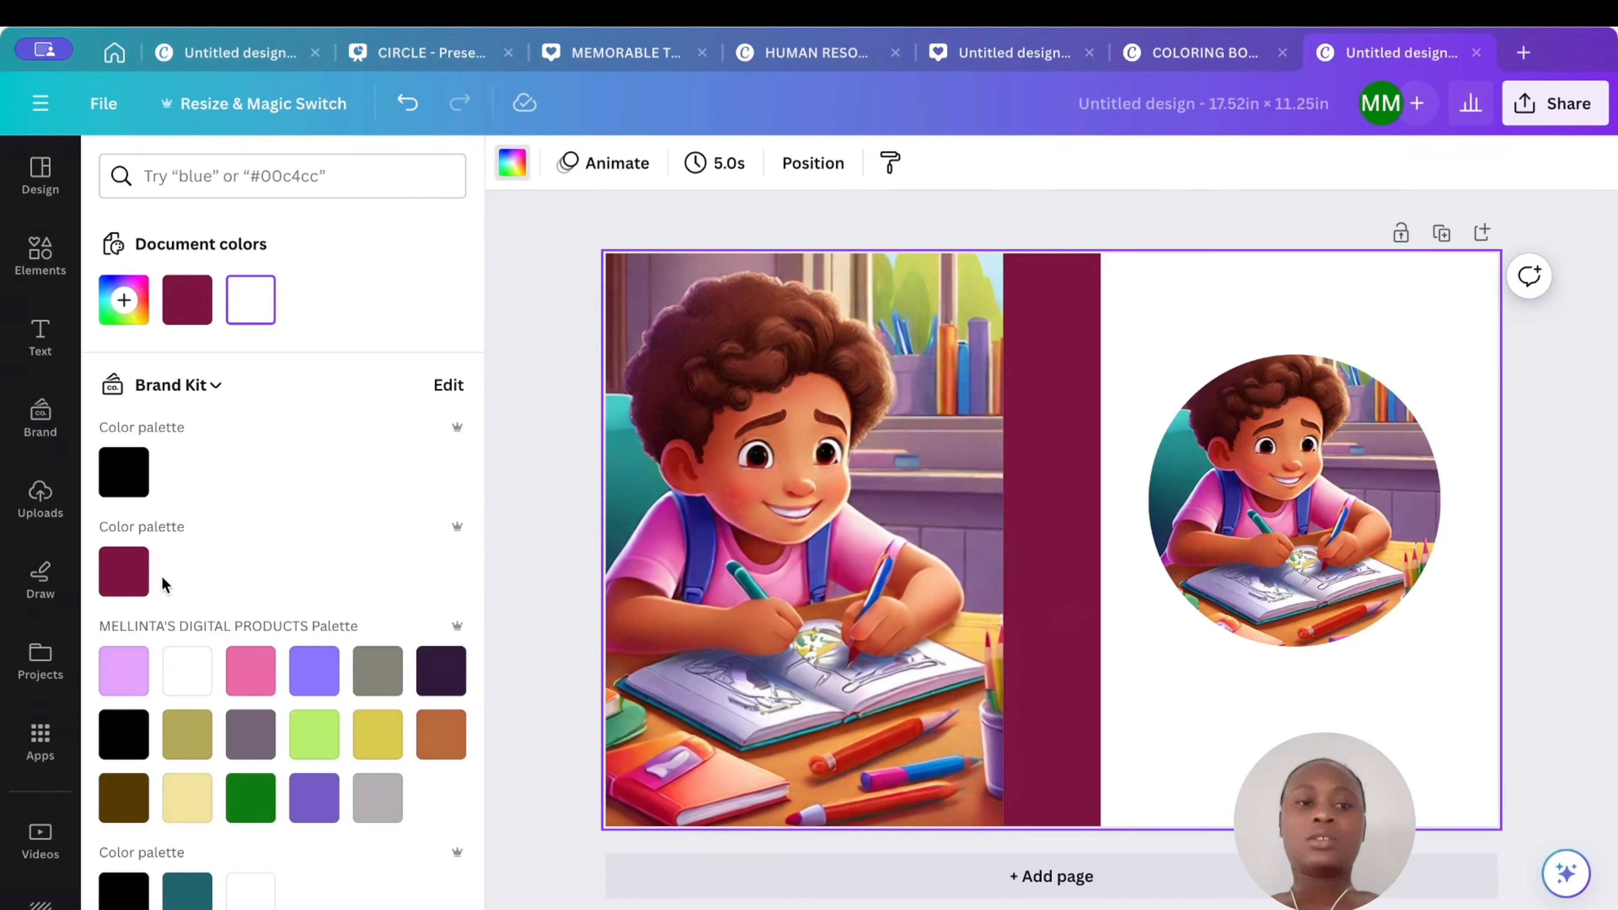
left_click(324, 673)
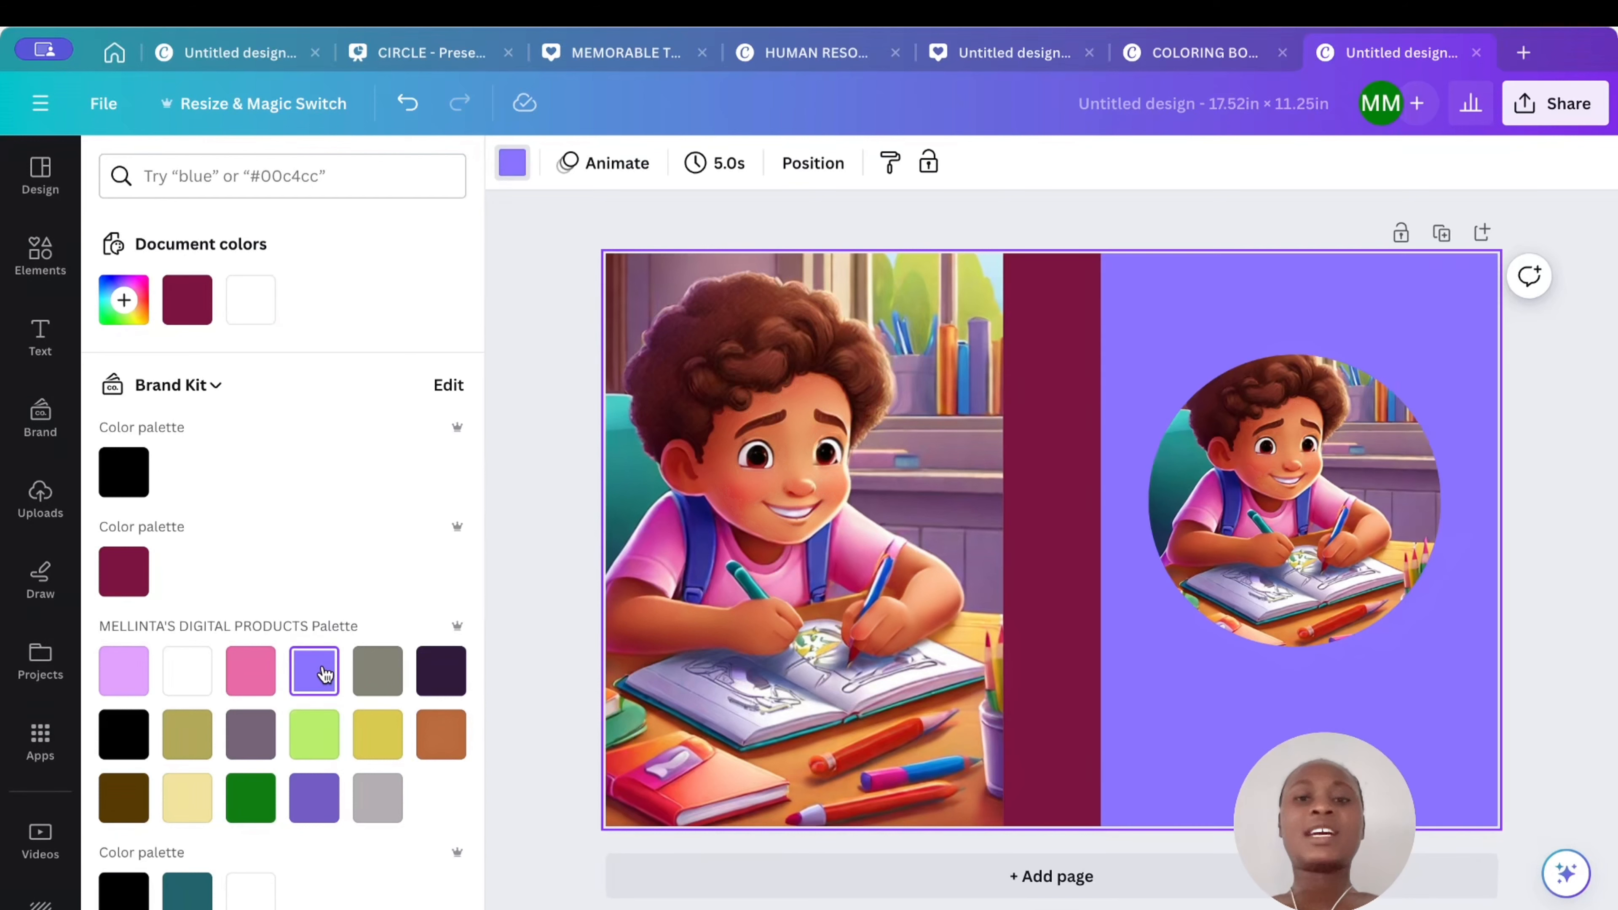
left_click(377, 673)
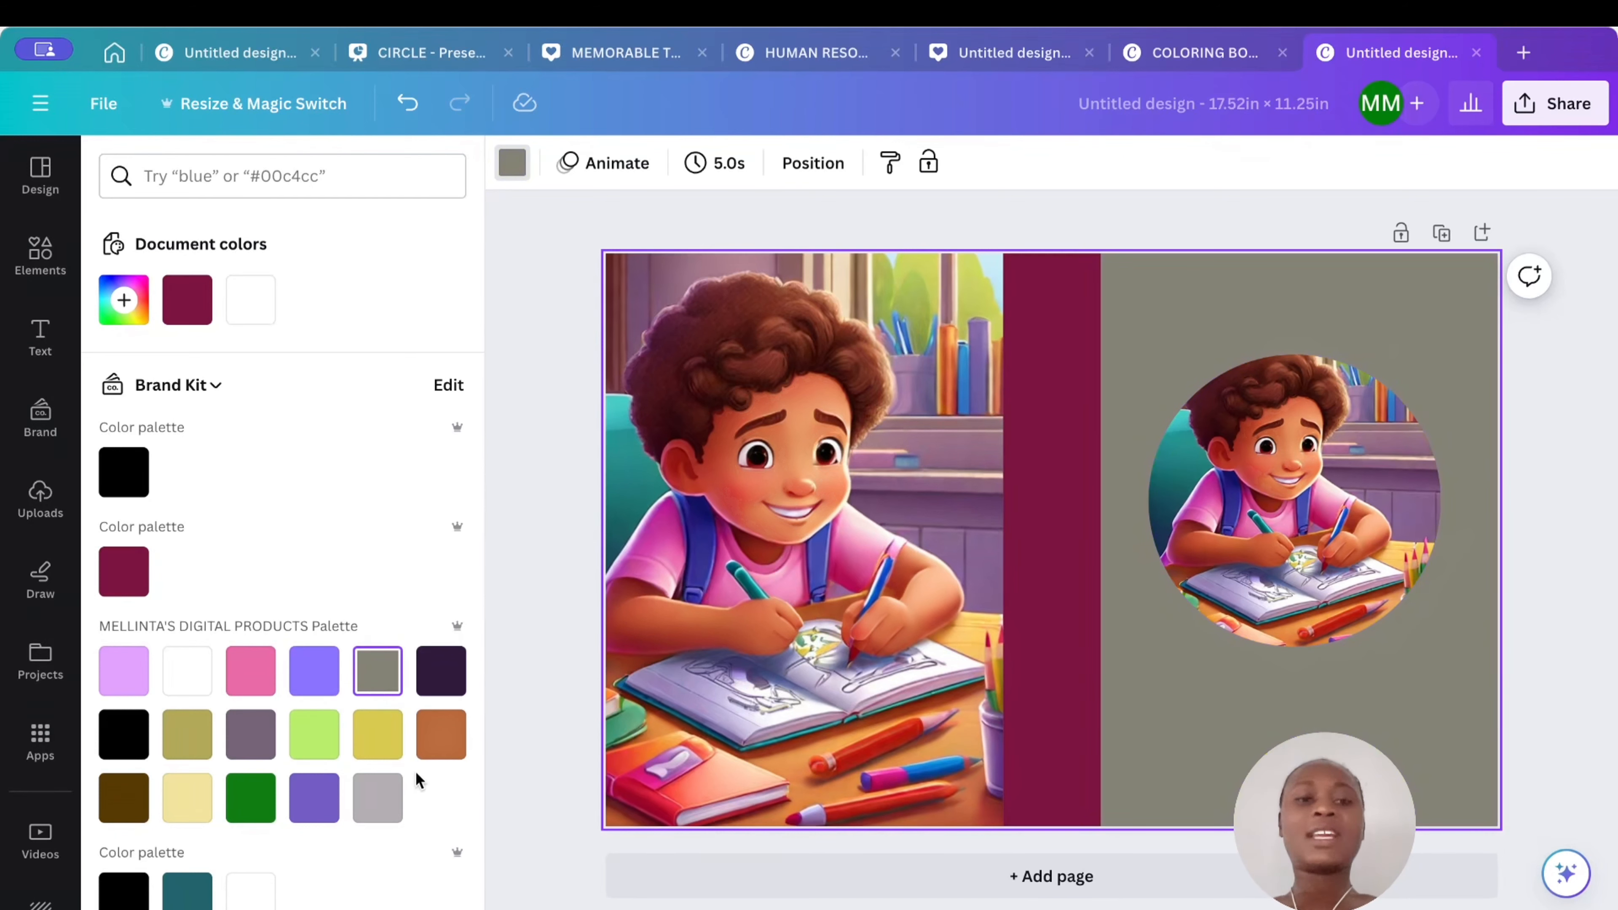
left_click(437, 746)
left_click(377, 799)
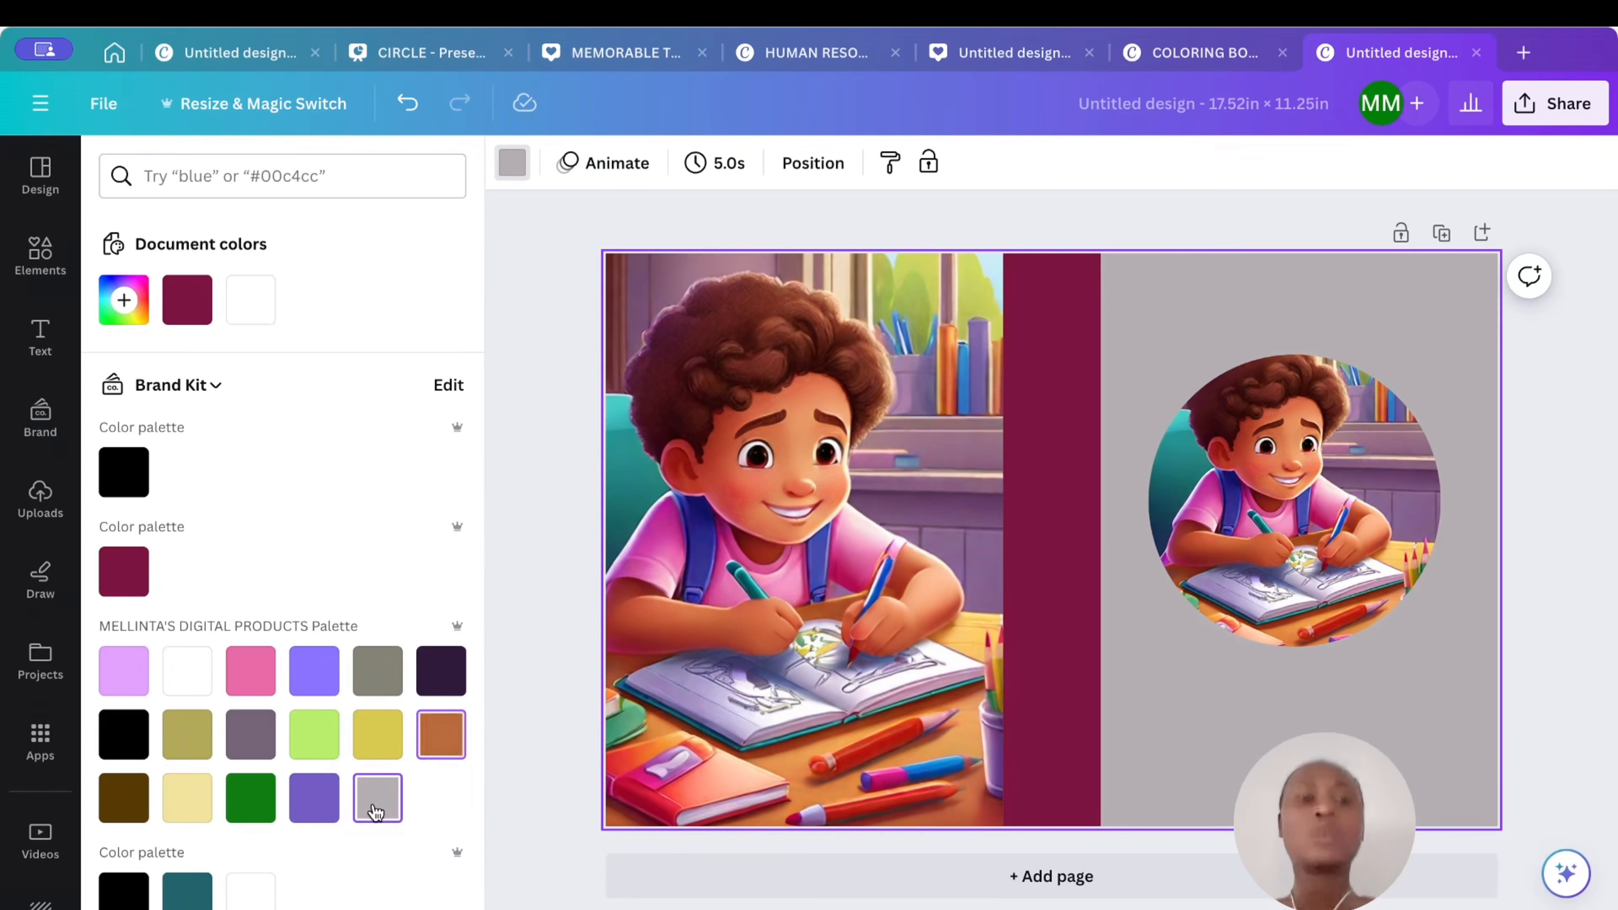
left_click(253, 810)
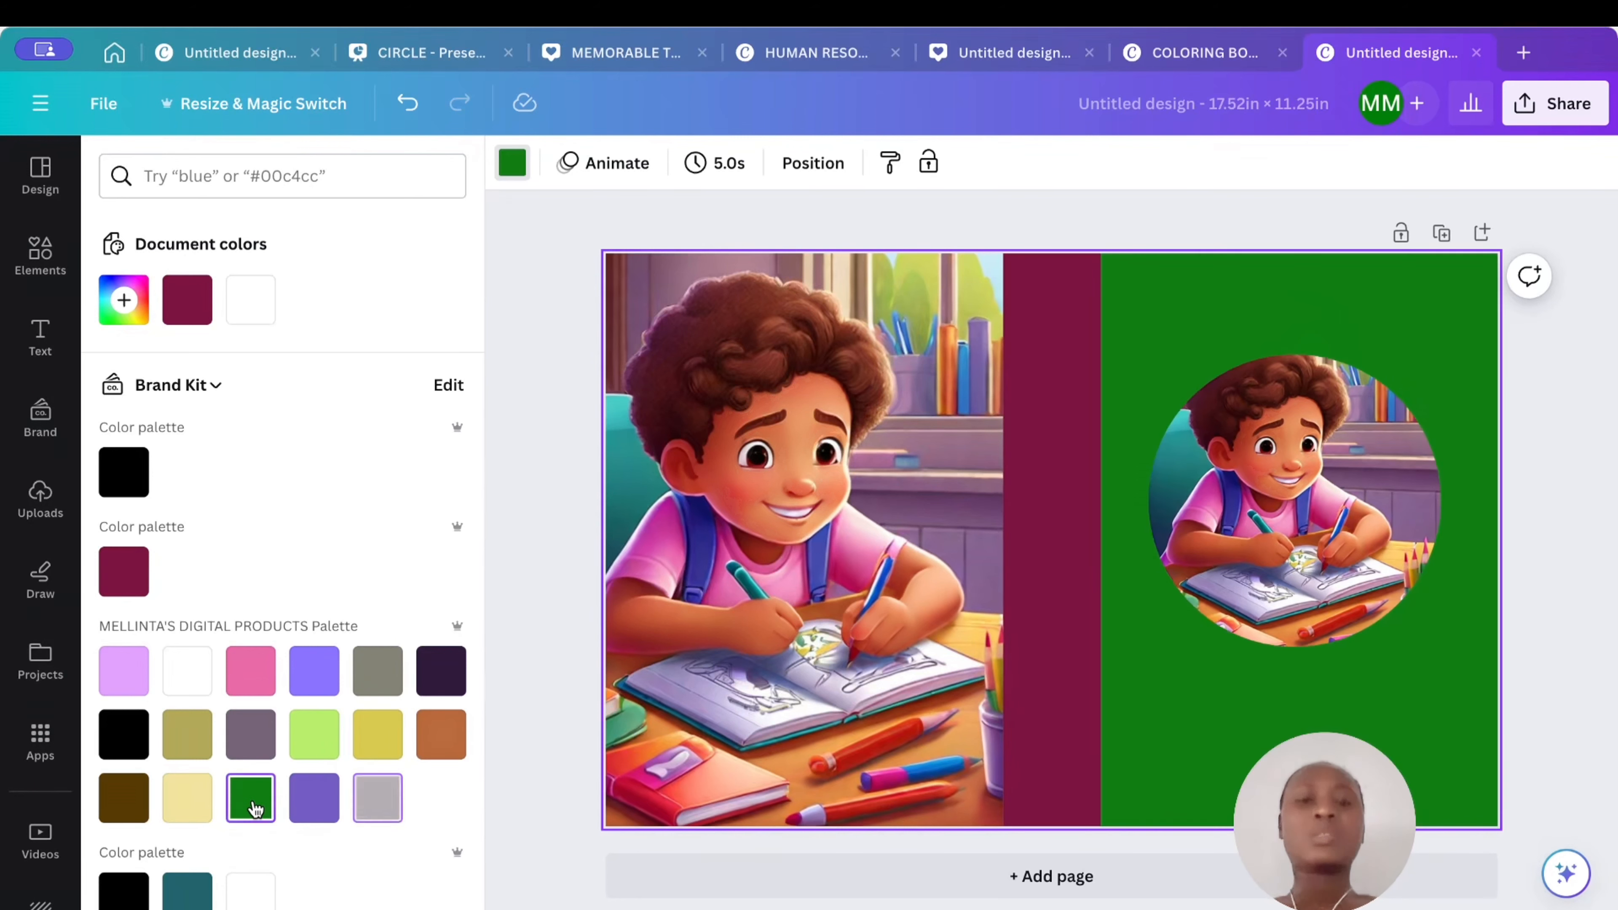
left_click(185, 806)
left_click(127, 797)
scroll(209, 797, "down", 5)
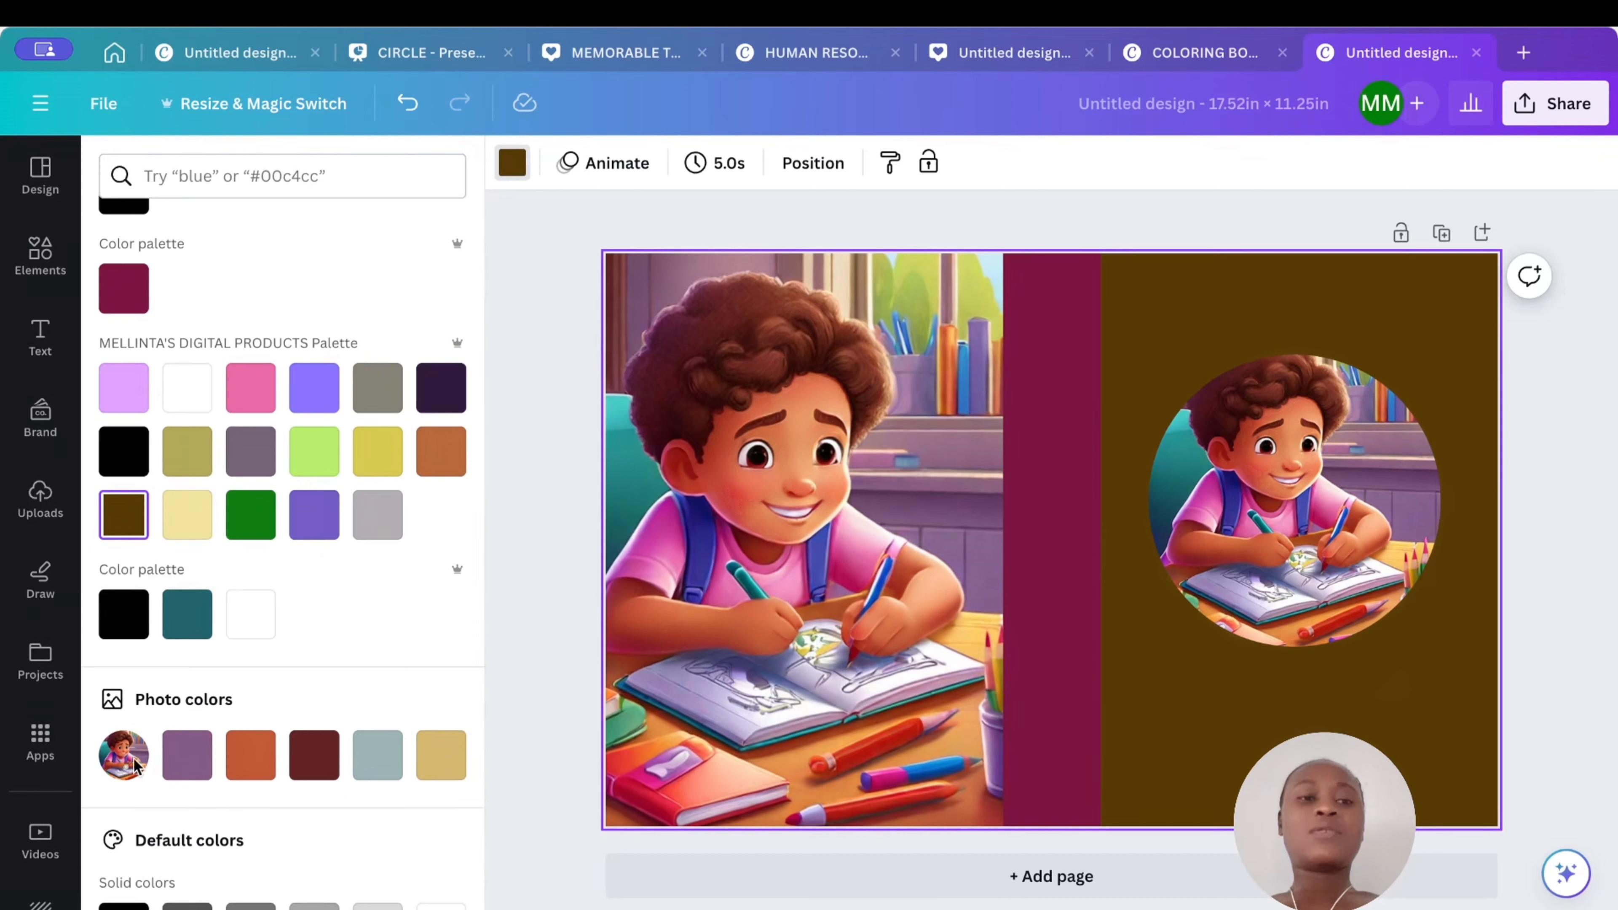
left_click(198, 770)
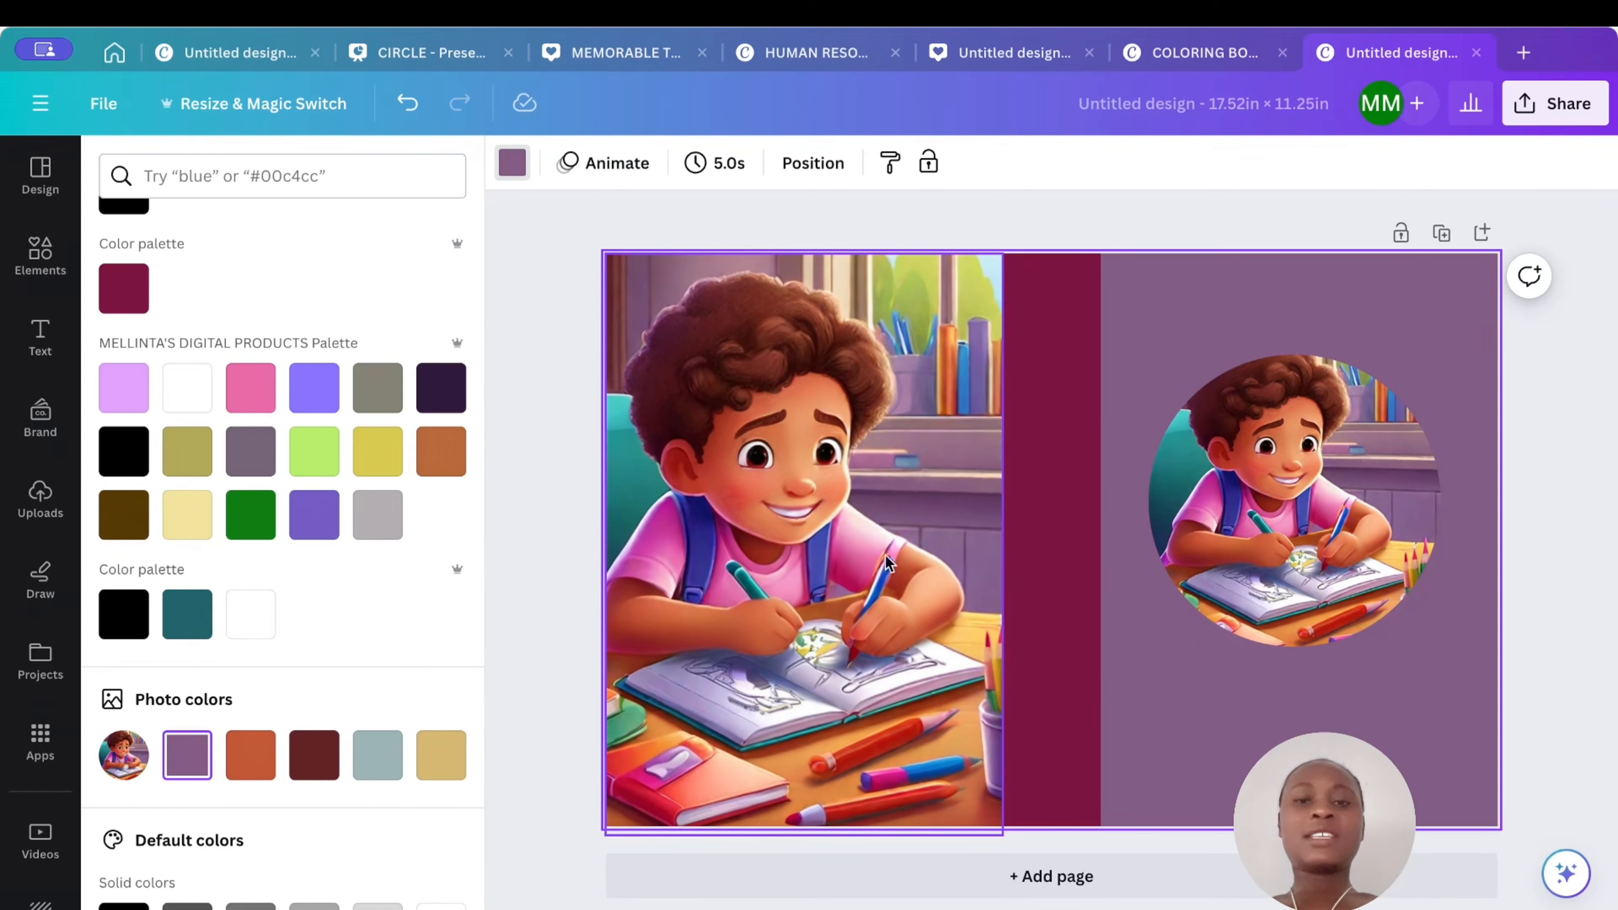
left_click(313, 774)
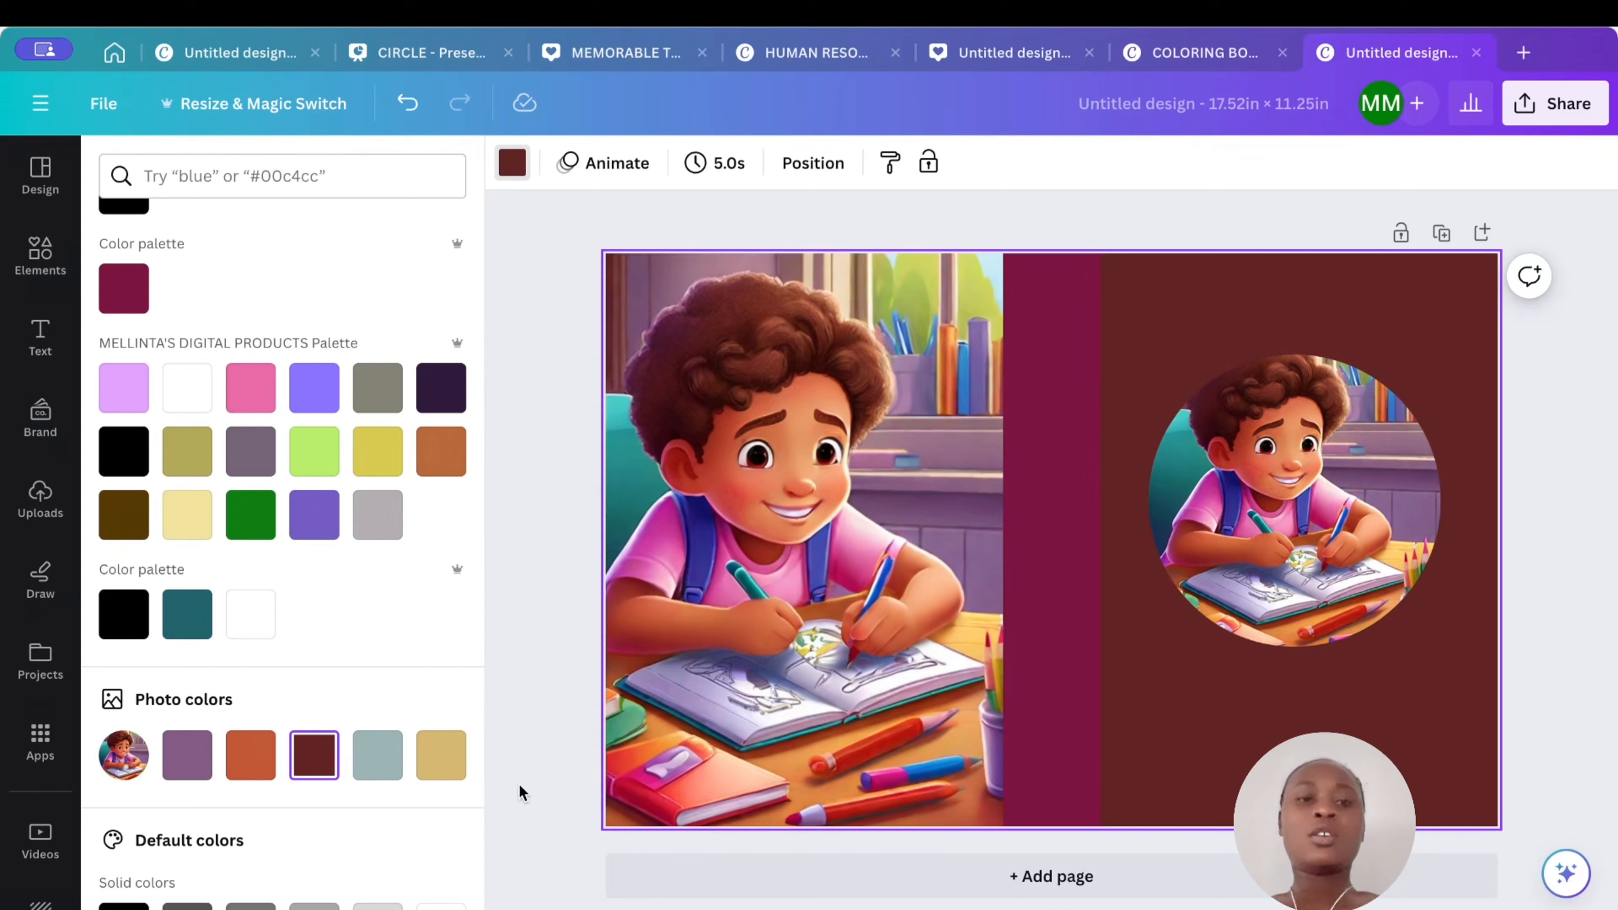
left_click(448, 760)
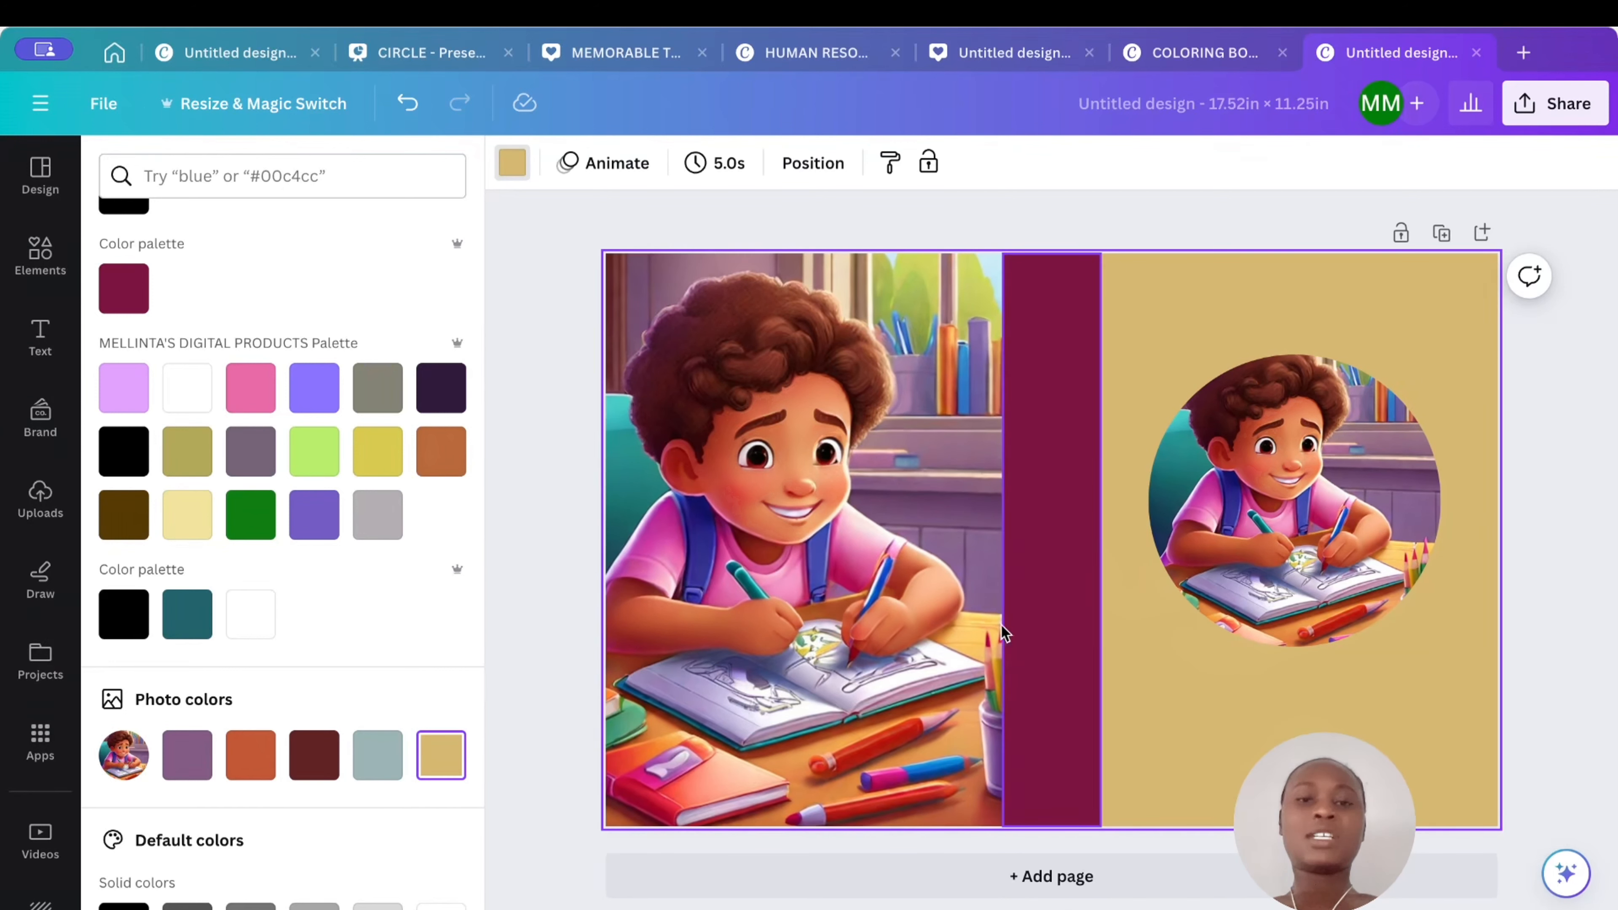
left_click(187, 755)
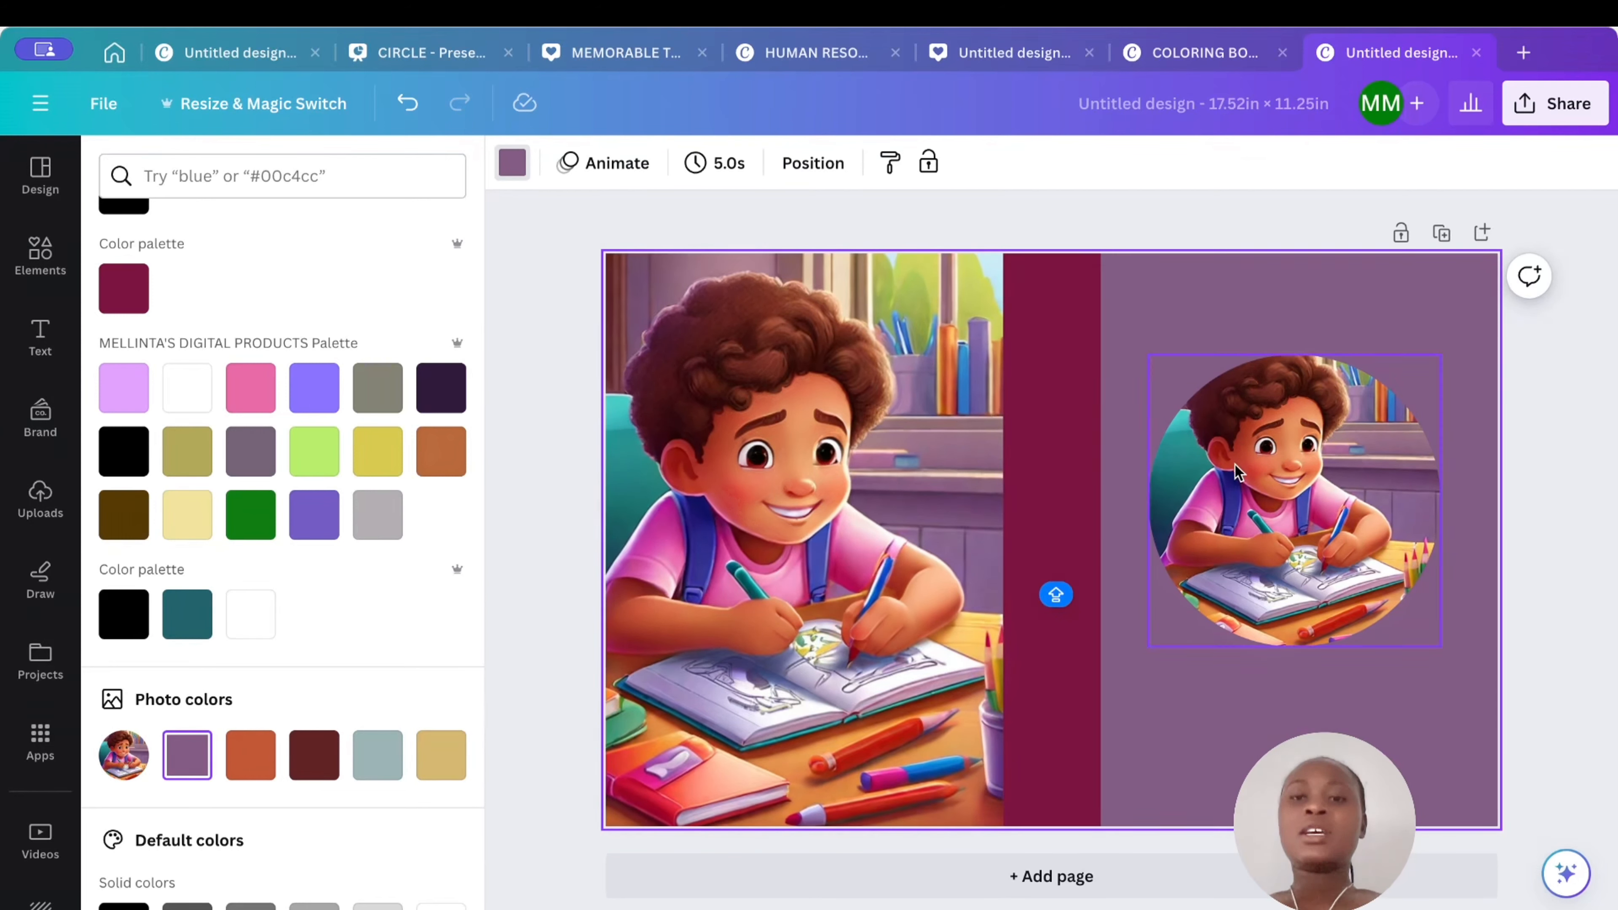
- Shrink the back-cover image so a purple margin shows around it, keeping it against the spine
mouse_move(1240, 470)
left_mouse_down()
mouse_move(1357, 449)
mouse_move(1283, 424)
mouse_move(1276, 457)
mouse_move(1241, 386)
mouse_move(1208, 433)
mouse_move(1244, 412)
mouse_move(1219, 436)
mouse_move(1279, 462)
mouse_move(1233, 453)
mouse_move(1254, 435)
mouse_move(1229, 447)
mouse_move(1246, 470)
mouse_move(1242, 430)
mouse_move(1226, 450)
mouse_move(1246, 459)
left_mouse_up()
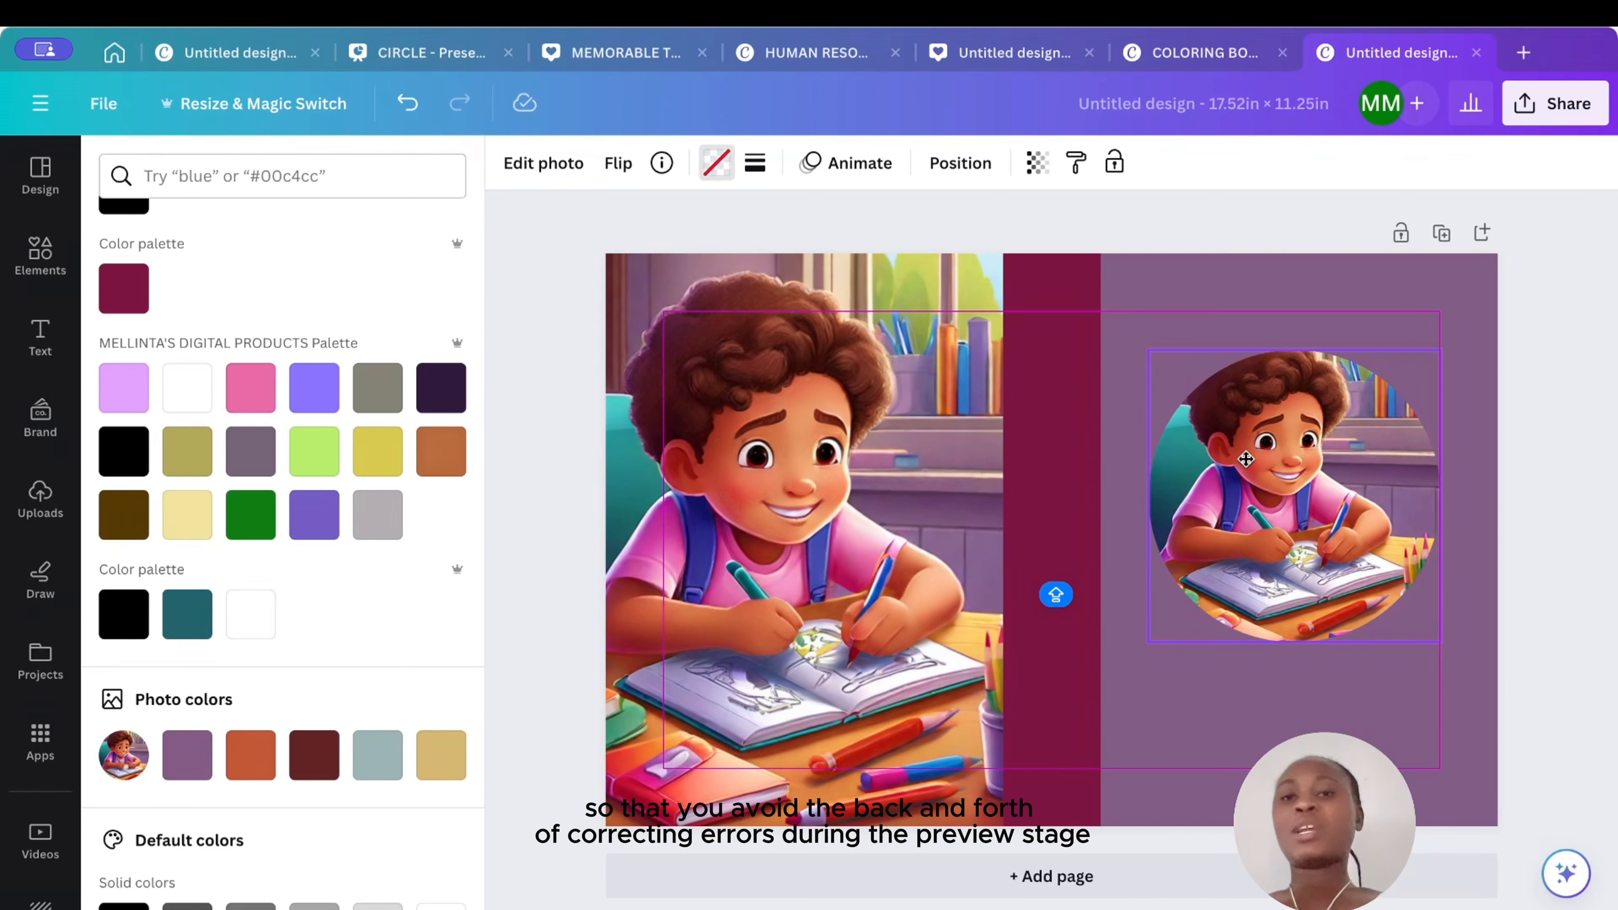
left_click_drag(1245, 459, 1246, 461)
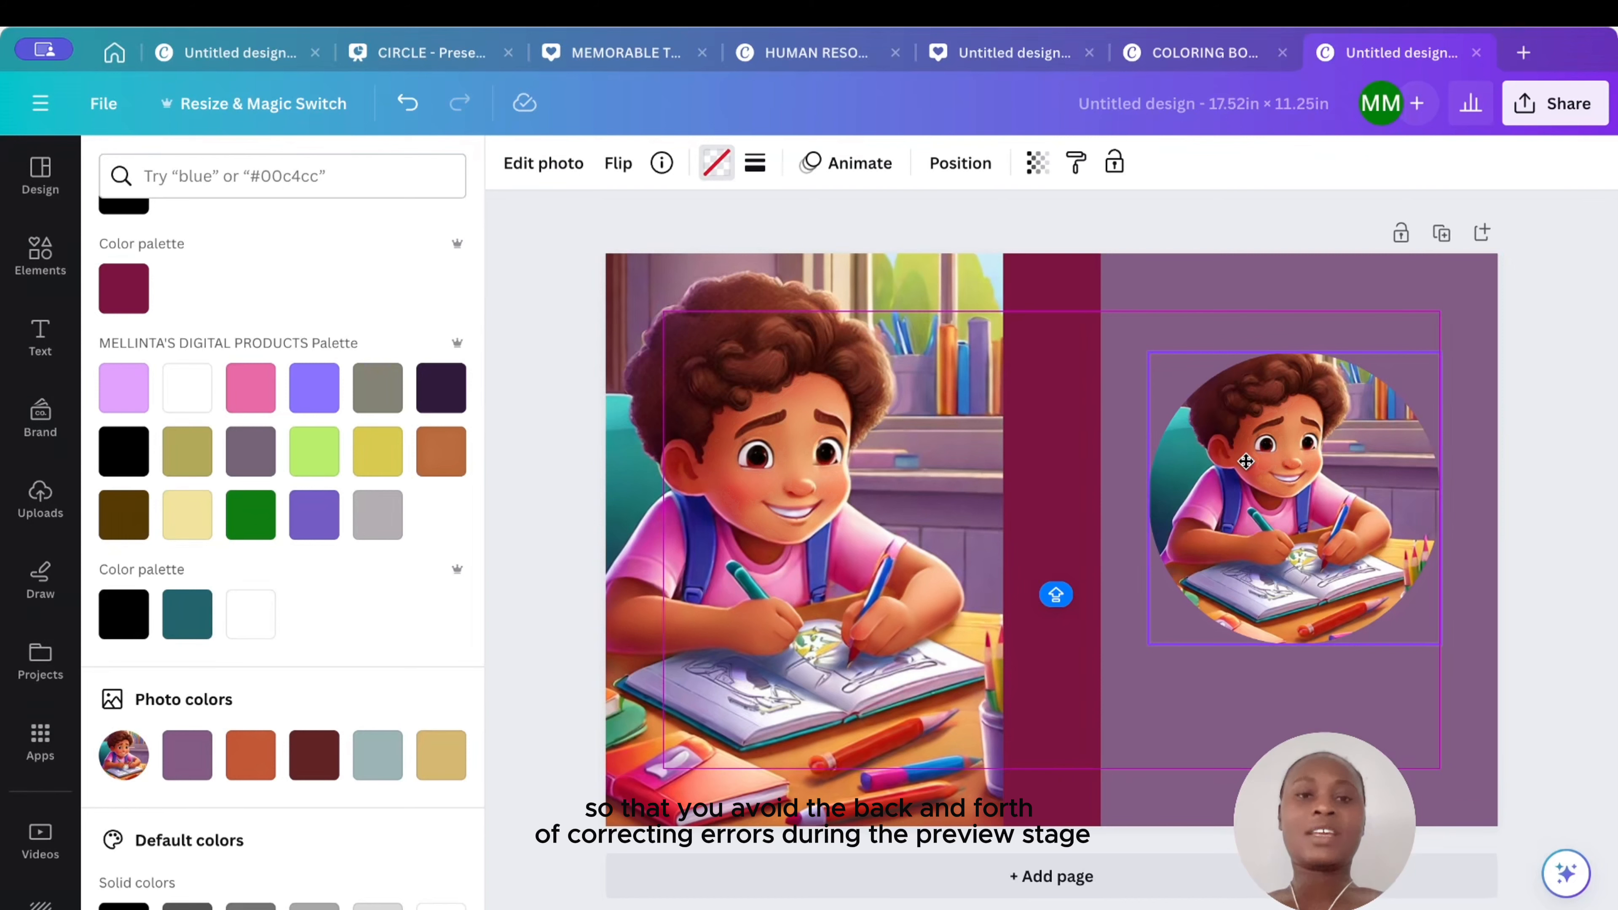
left_click(713, 336)
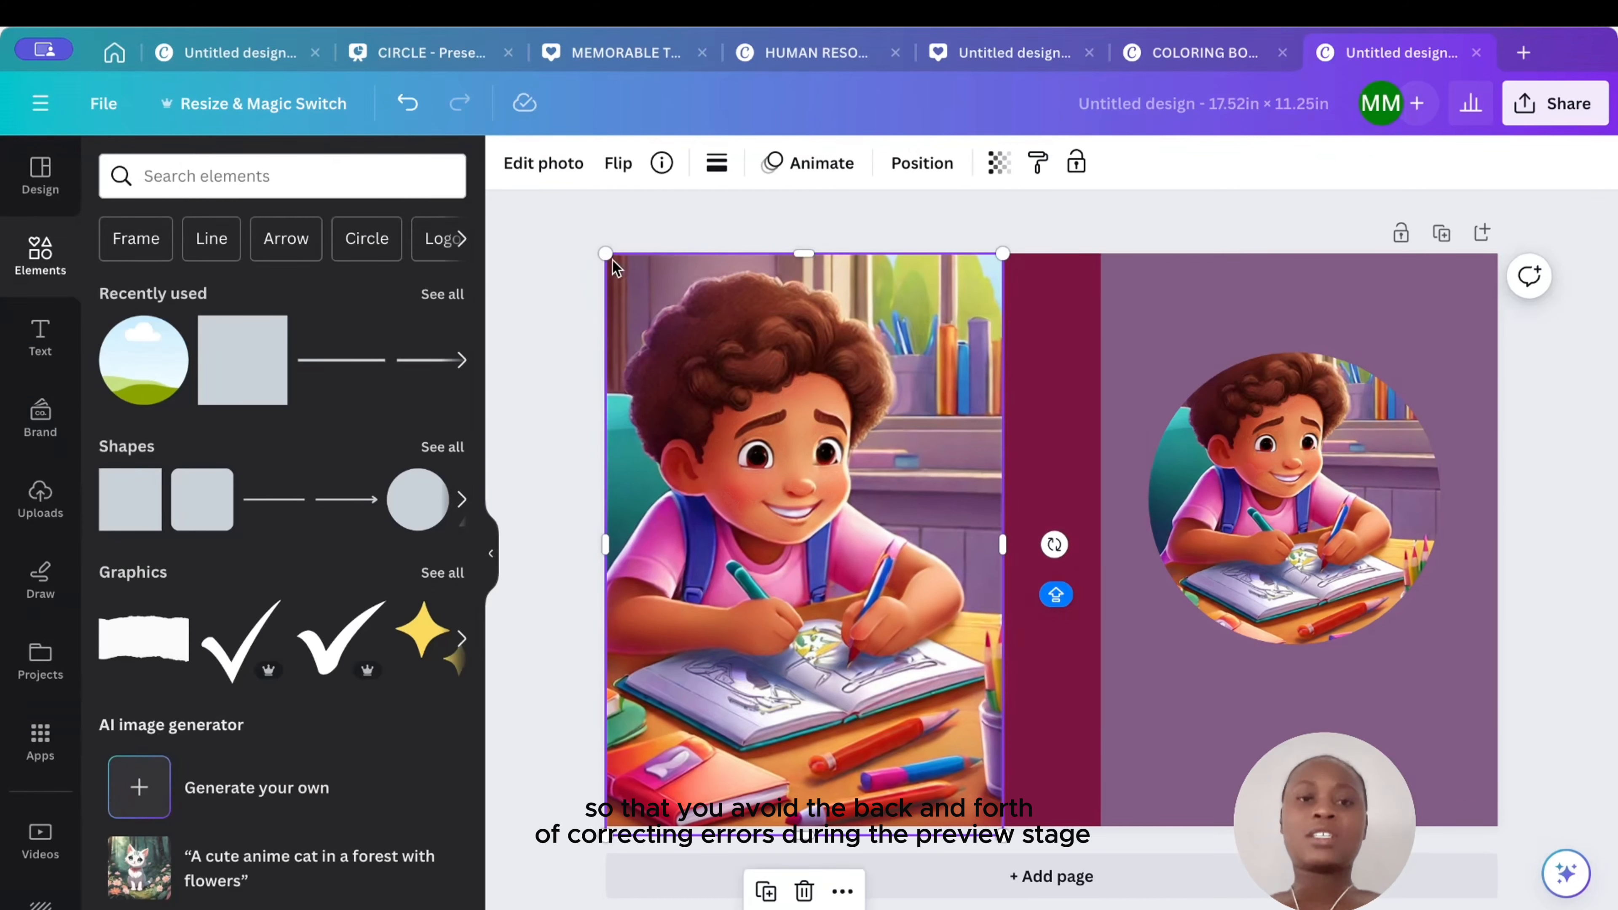
left_click_drag(605, 254, 701, 300)
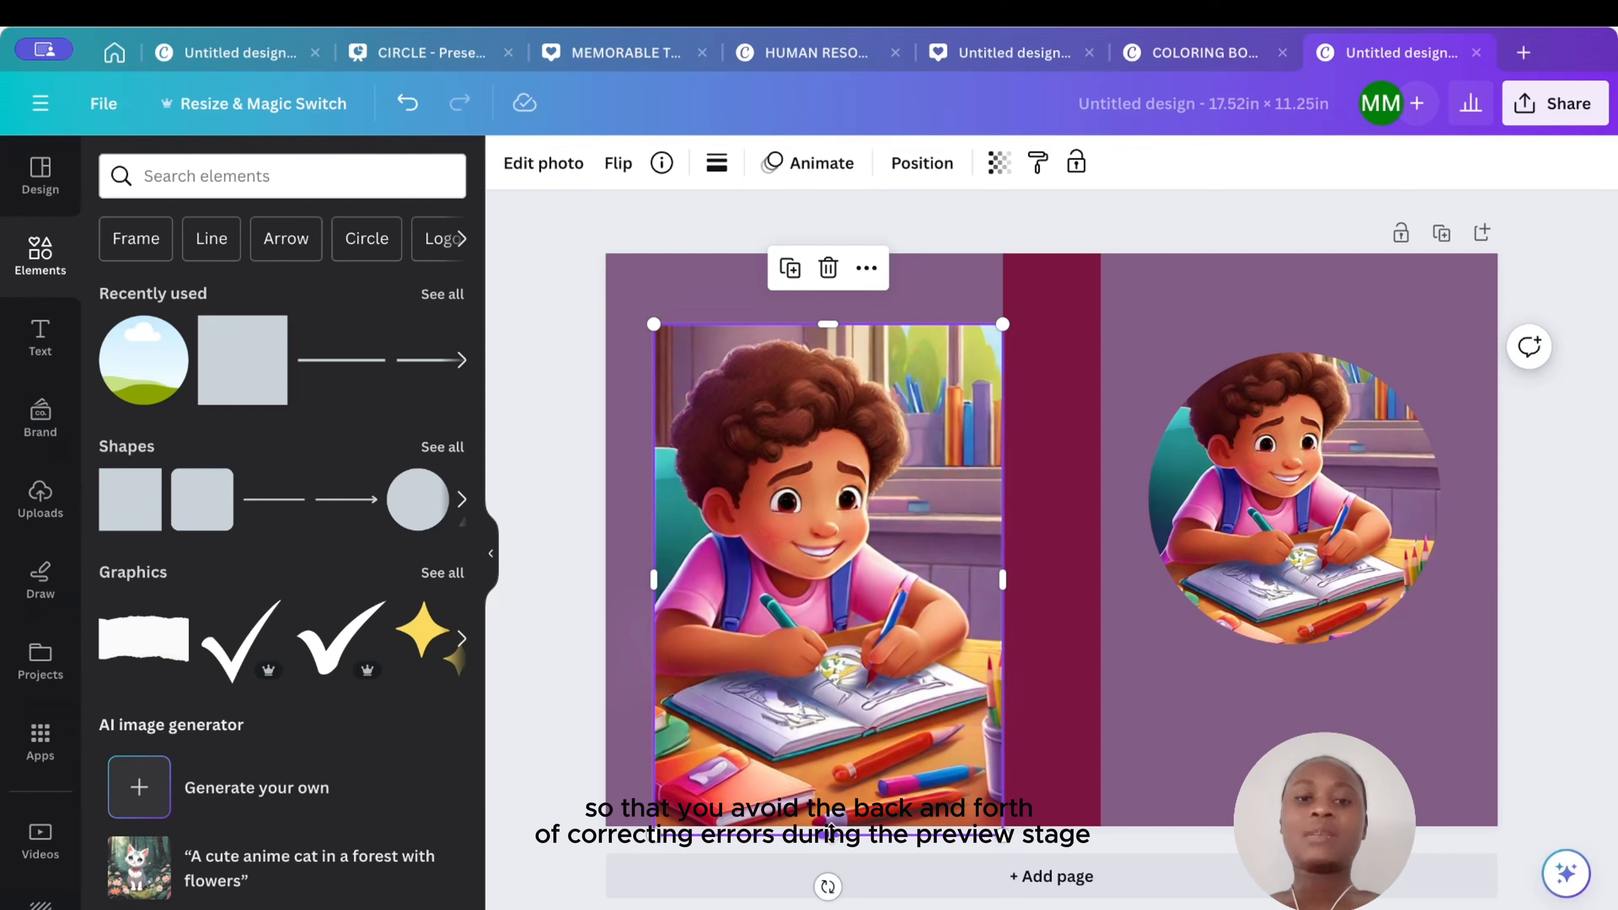
left_click_drag(830, 830, 826, 760)
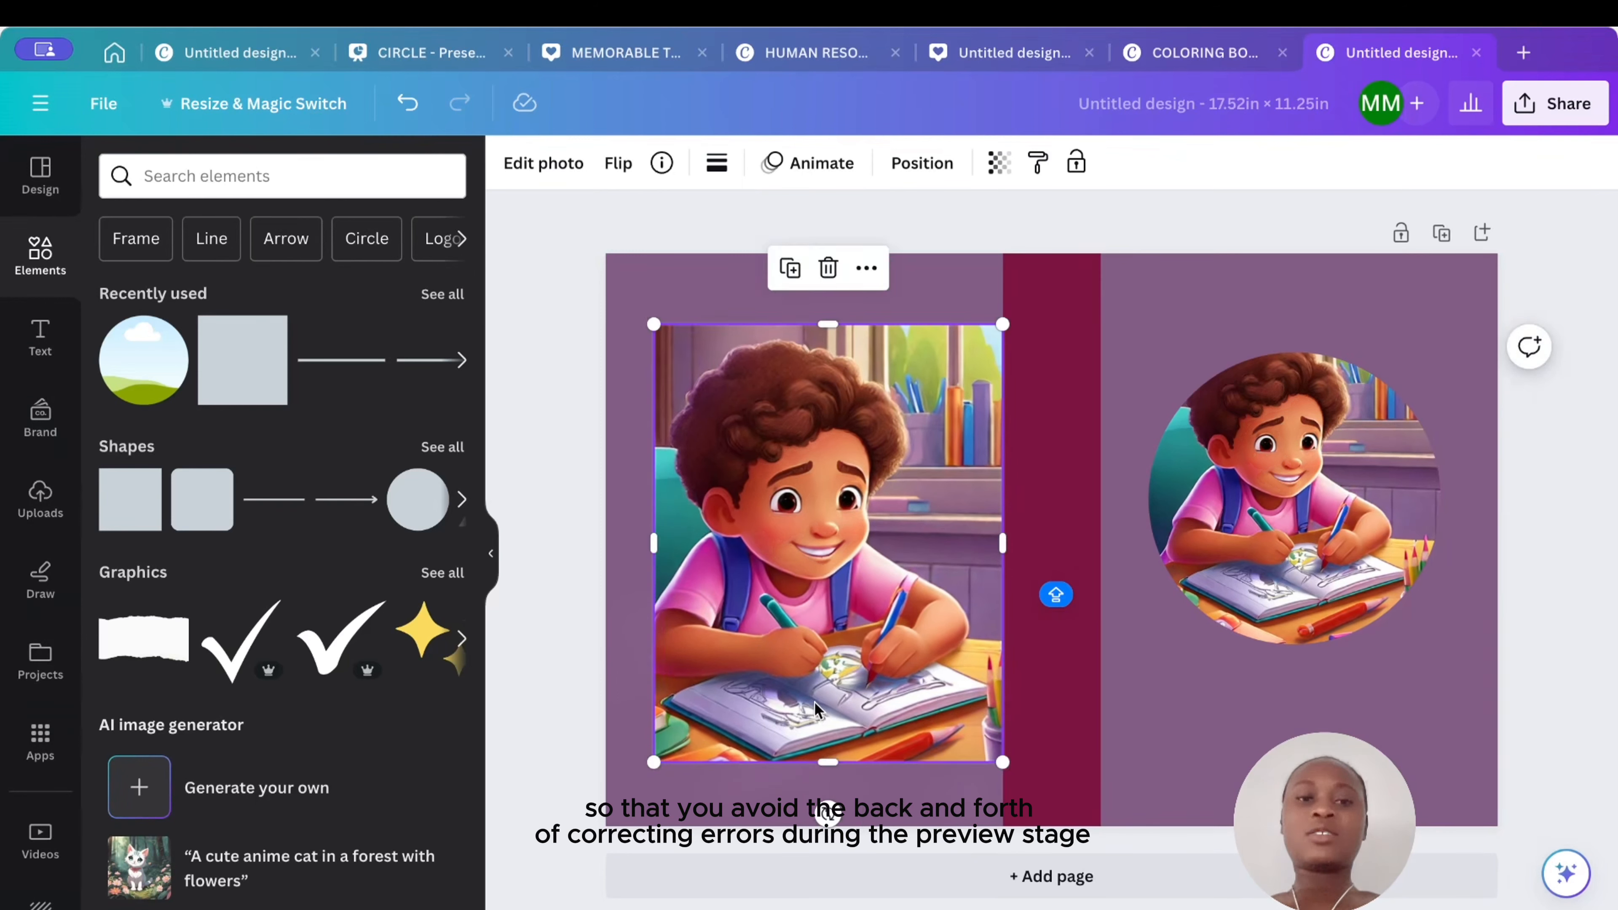
left_click_drag(819, 700, 829, 696)
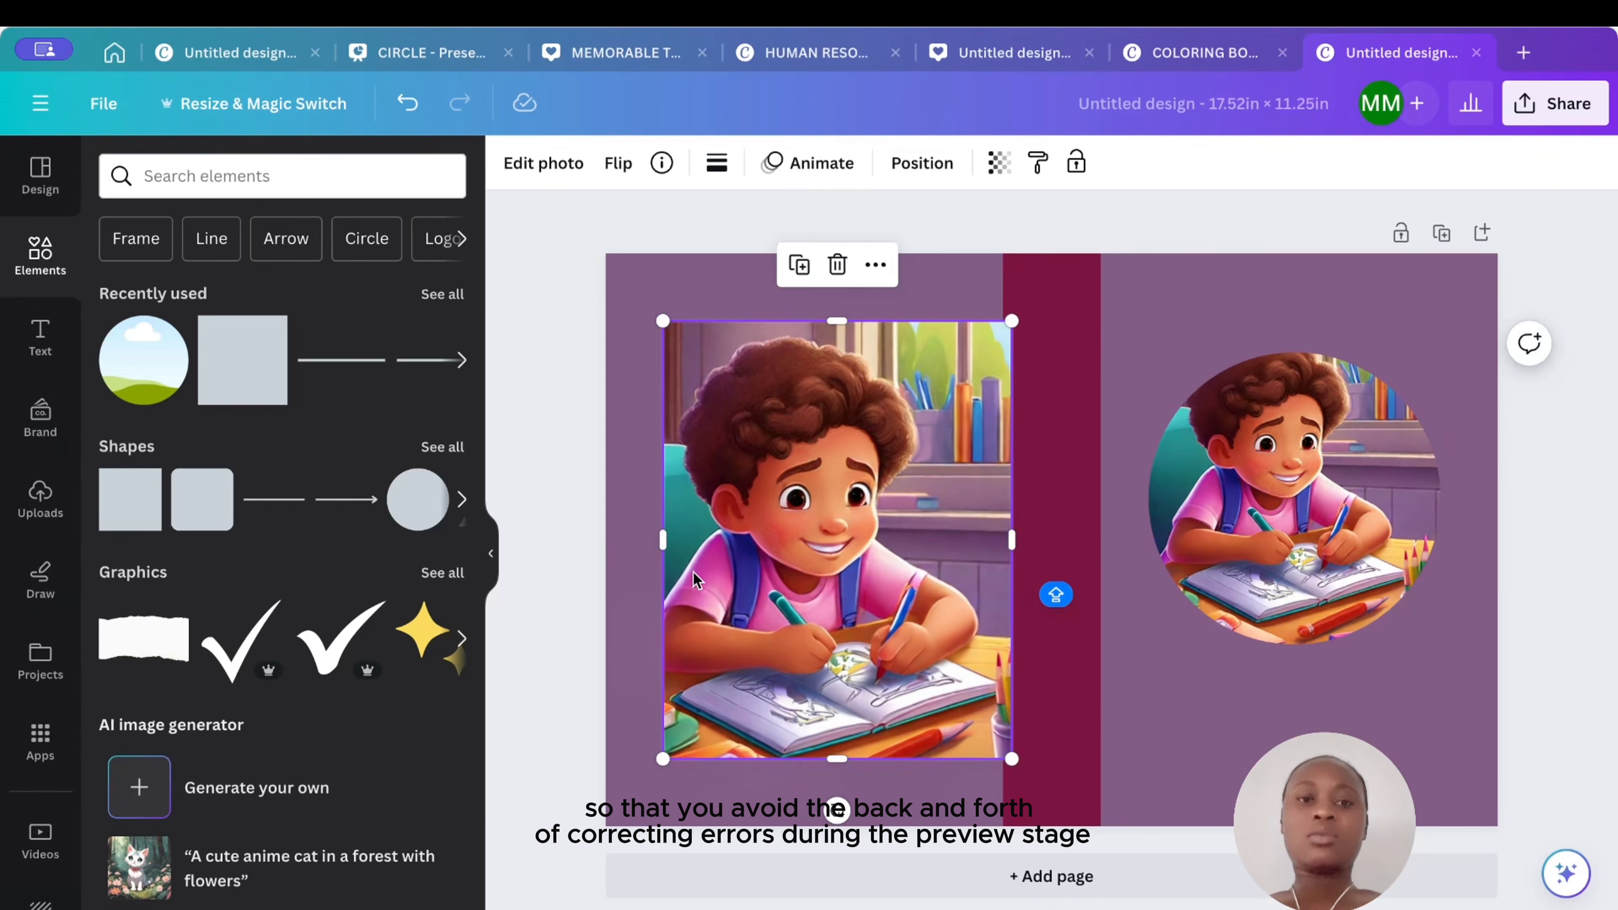
left_click_drag(666, 541, 743, 540)
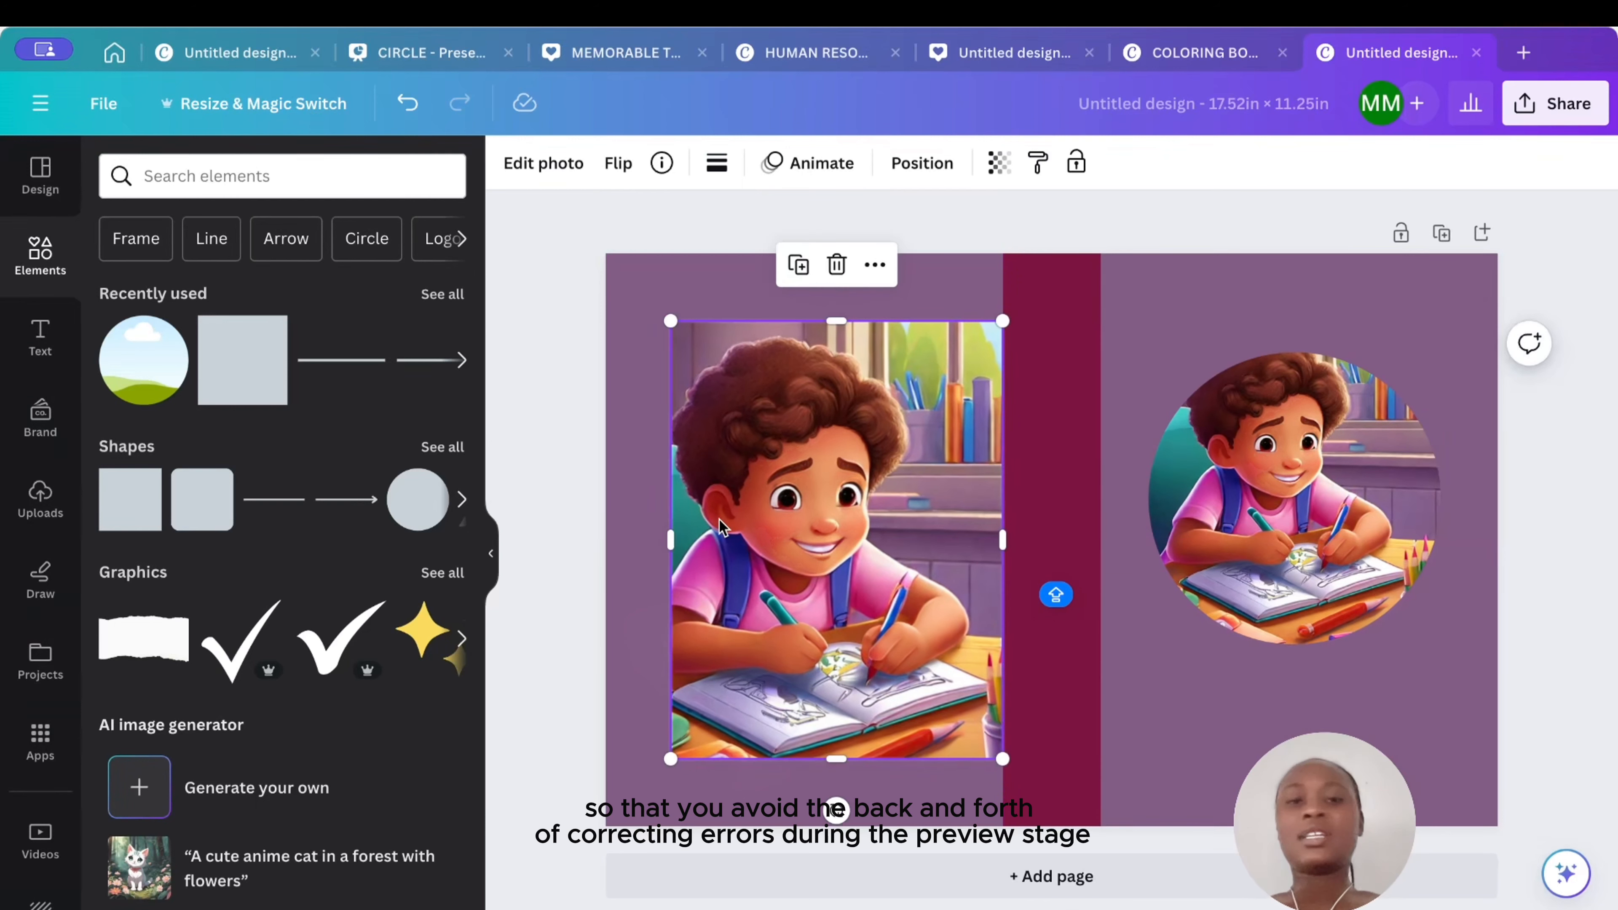
left_click(940, 210)
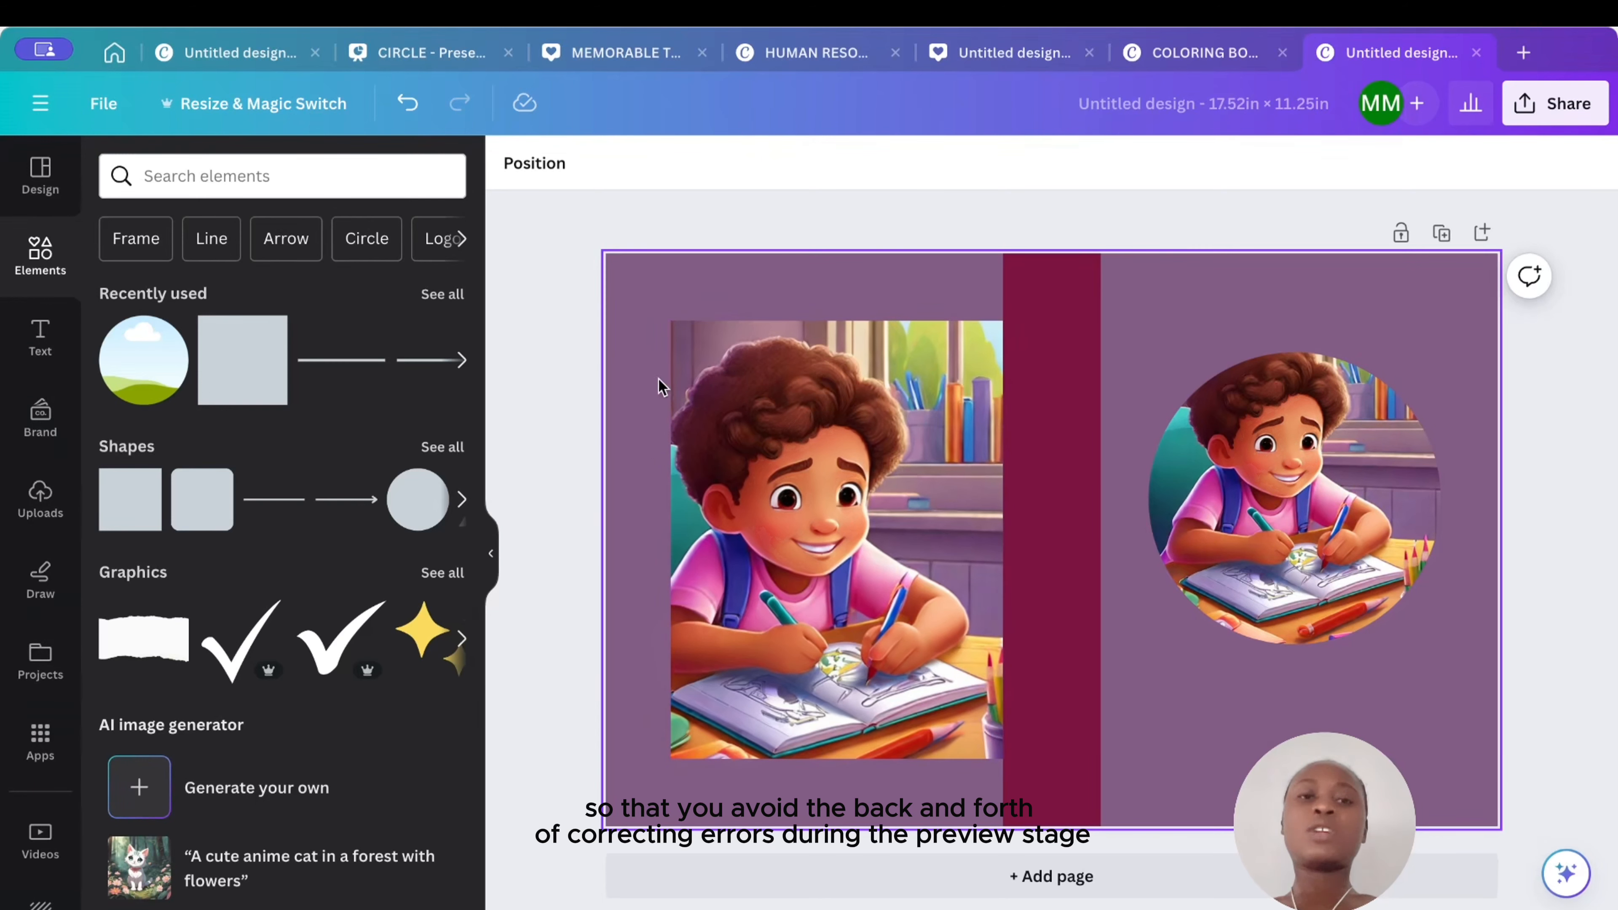
left_click(649, 371)
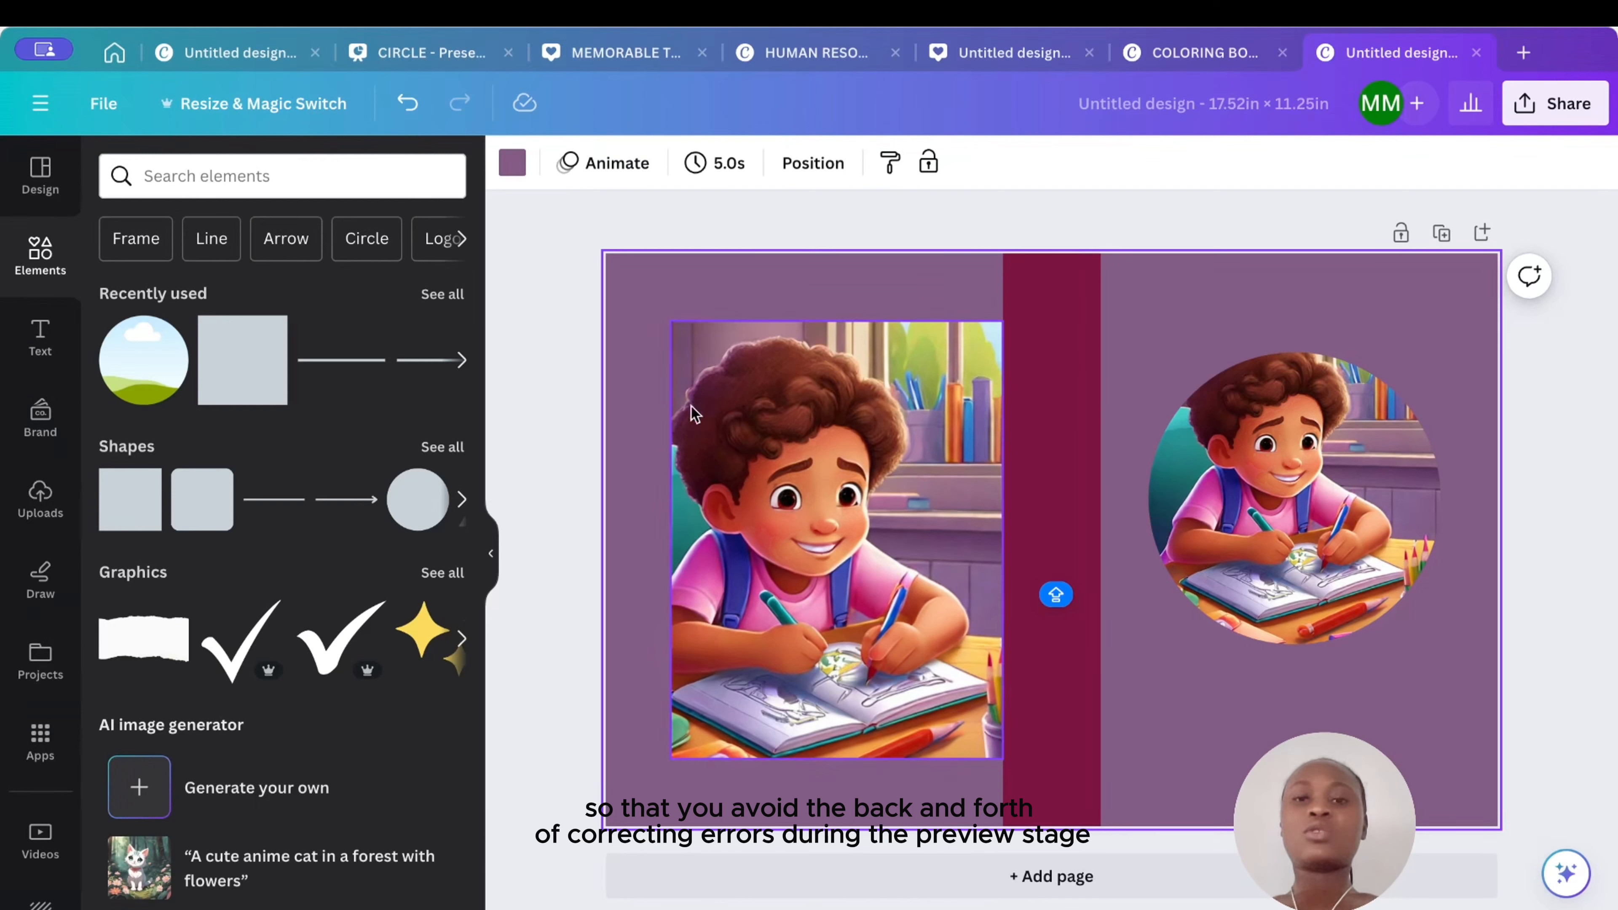
- Shrink the circular image and move it slightly lower and inward in the front panel
left_click(1256, 454)
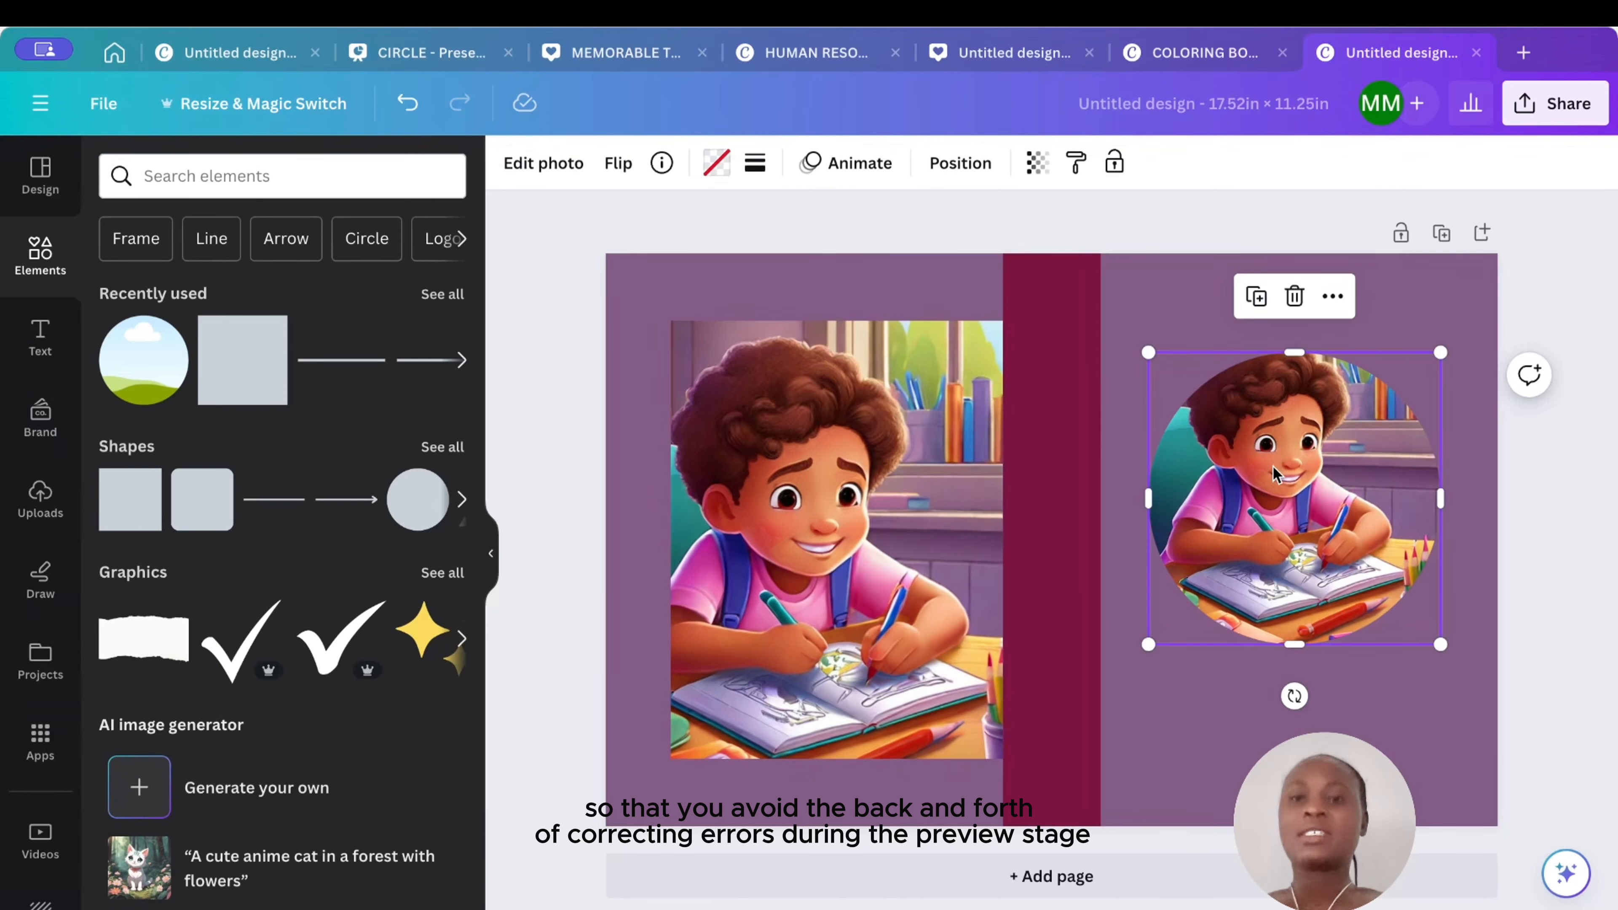
mouse_move(1273, 465)
left_mouse_down()
mouse_move(1308, 462)
mouse_move(1273, 464)
left_mouse_up()
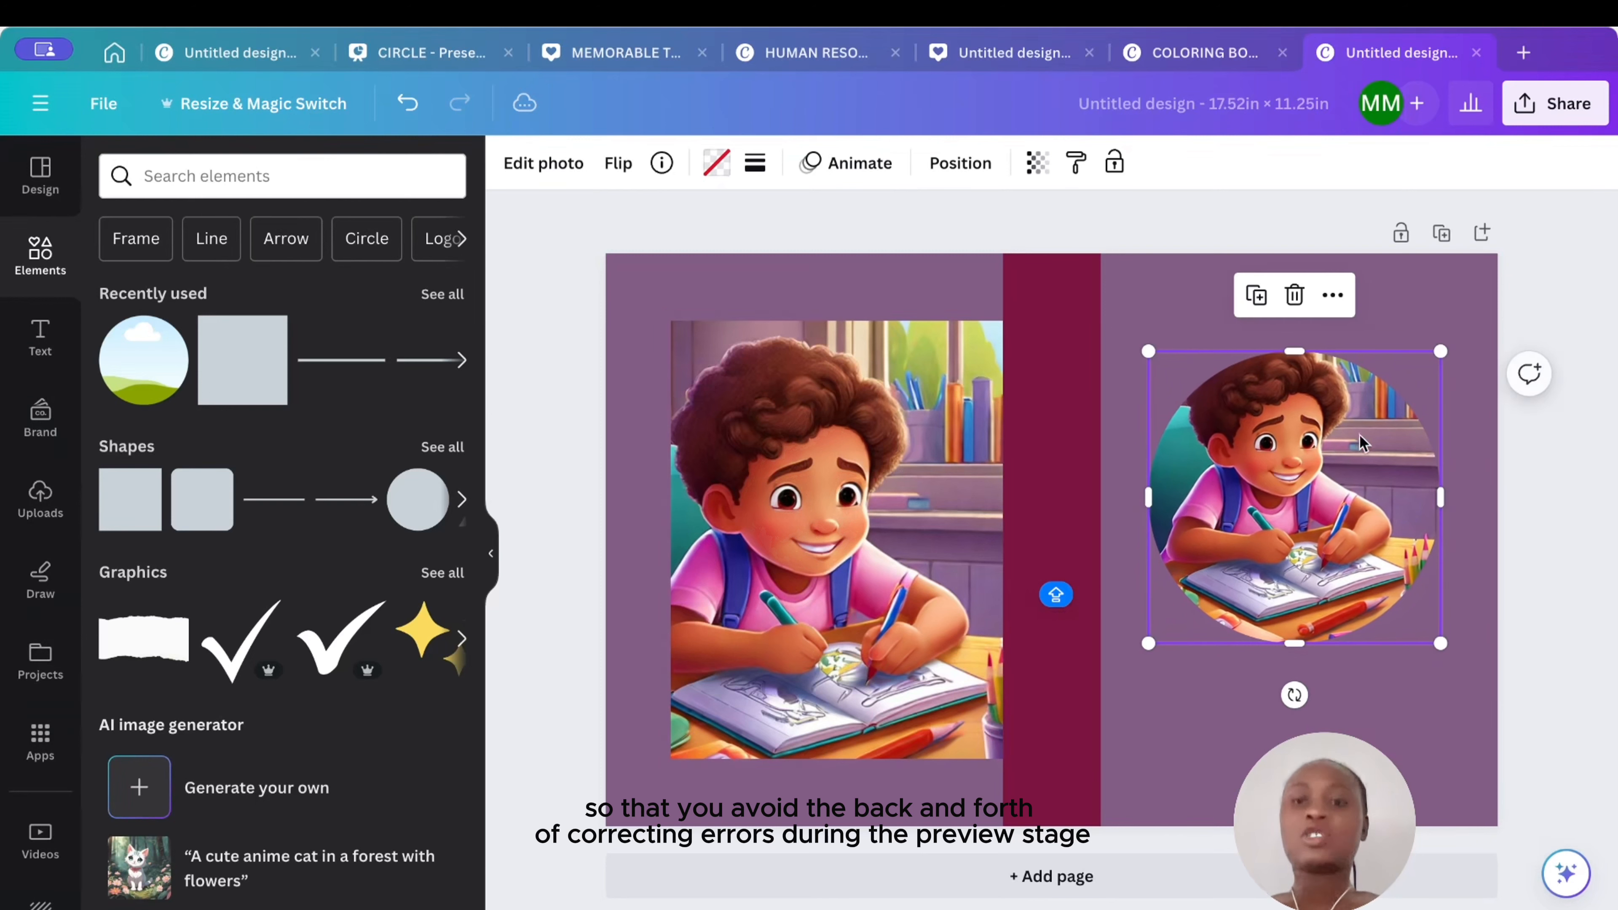
left_click_drag(1441, 355, 1381, 410)
left_click_drag(1247, 521, 1282, 507)
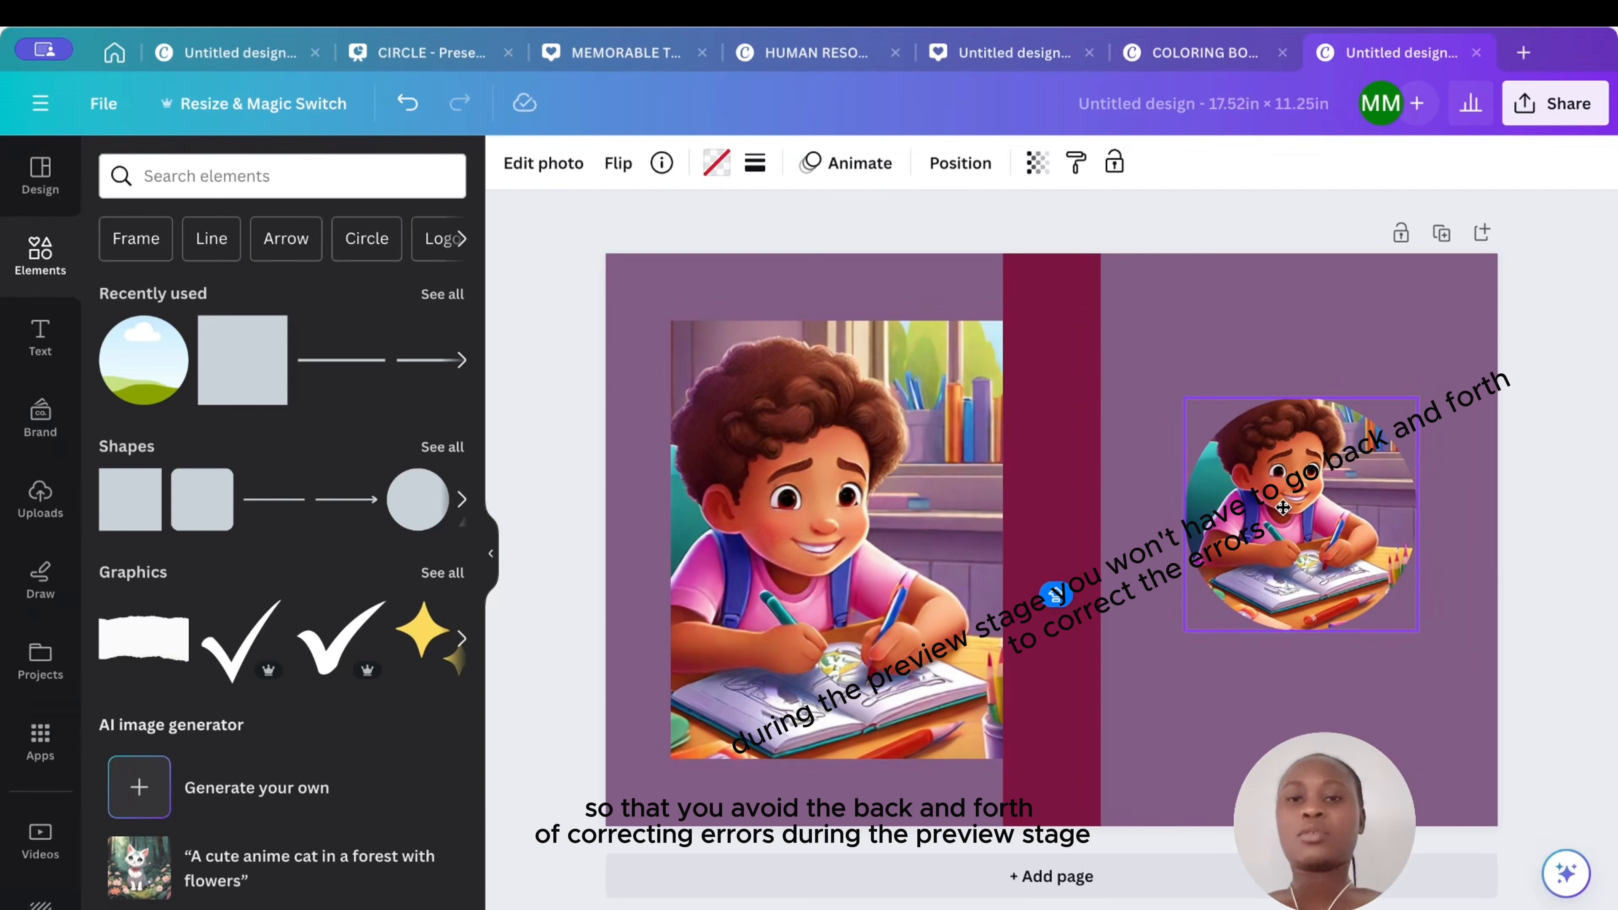
left_click(1204, 356)
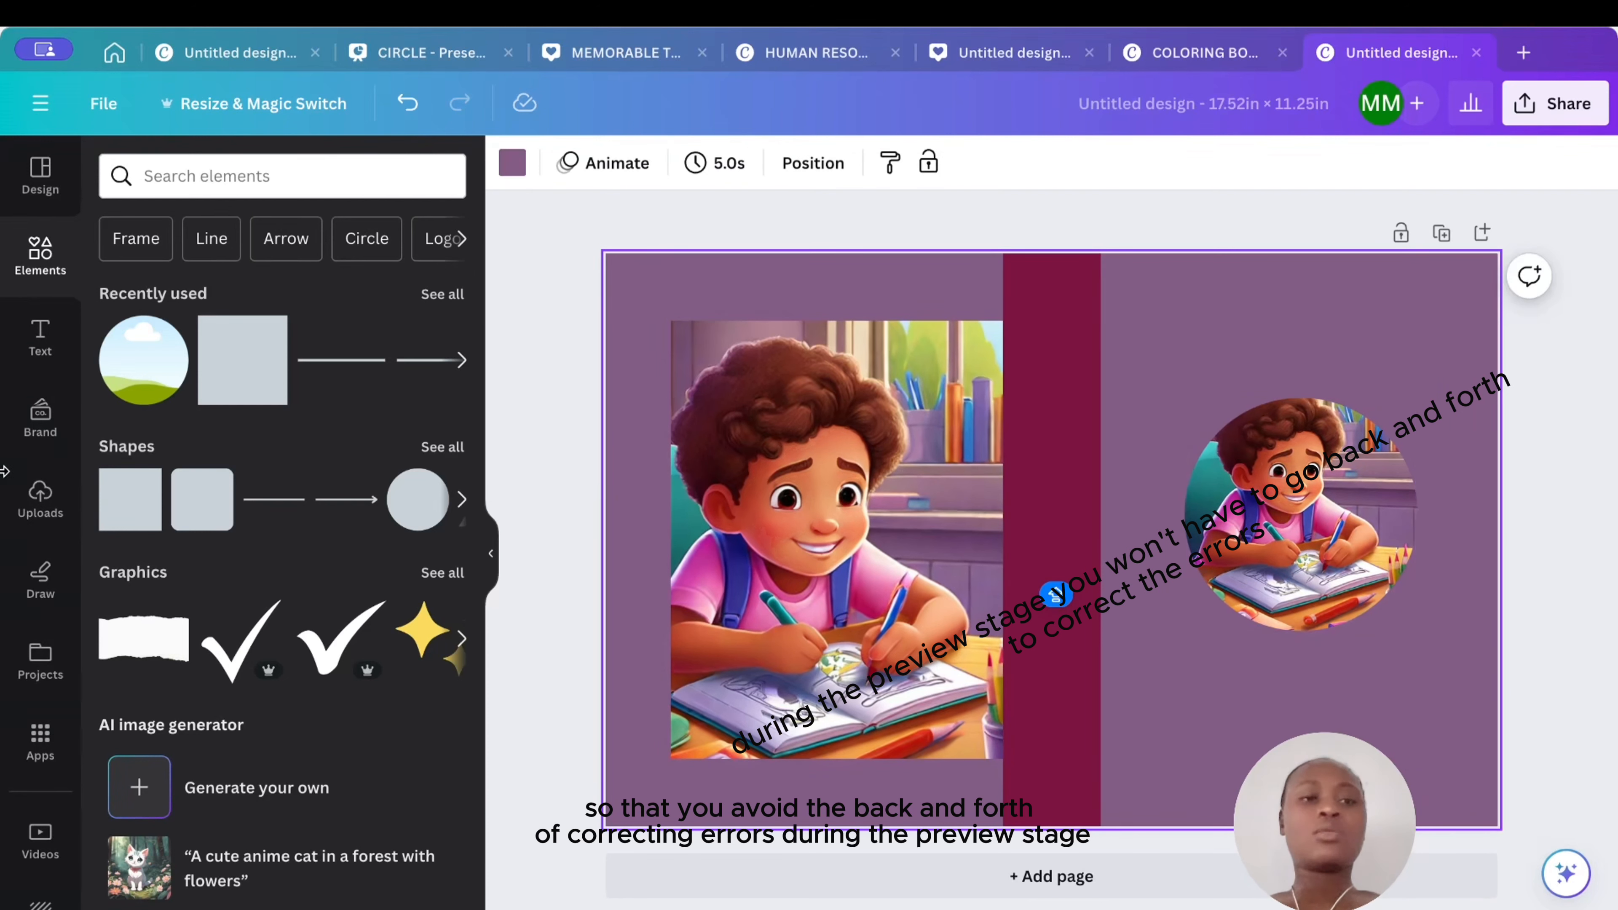
- Add a heading reading "COLORING BOOK" and break it onto two lines
left_click(40, 337)
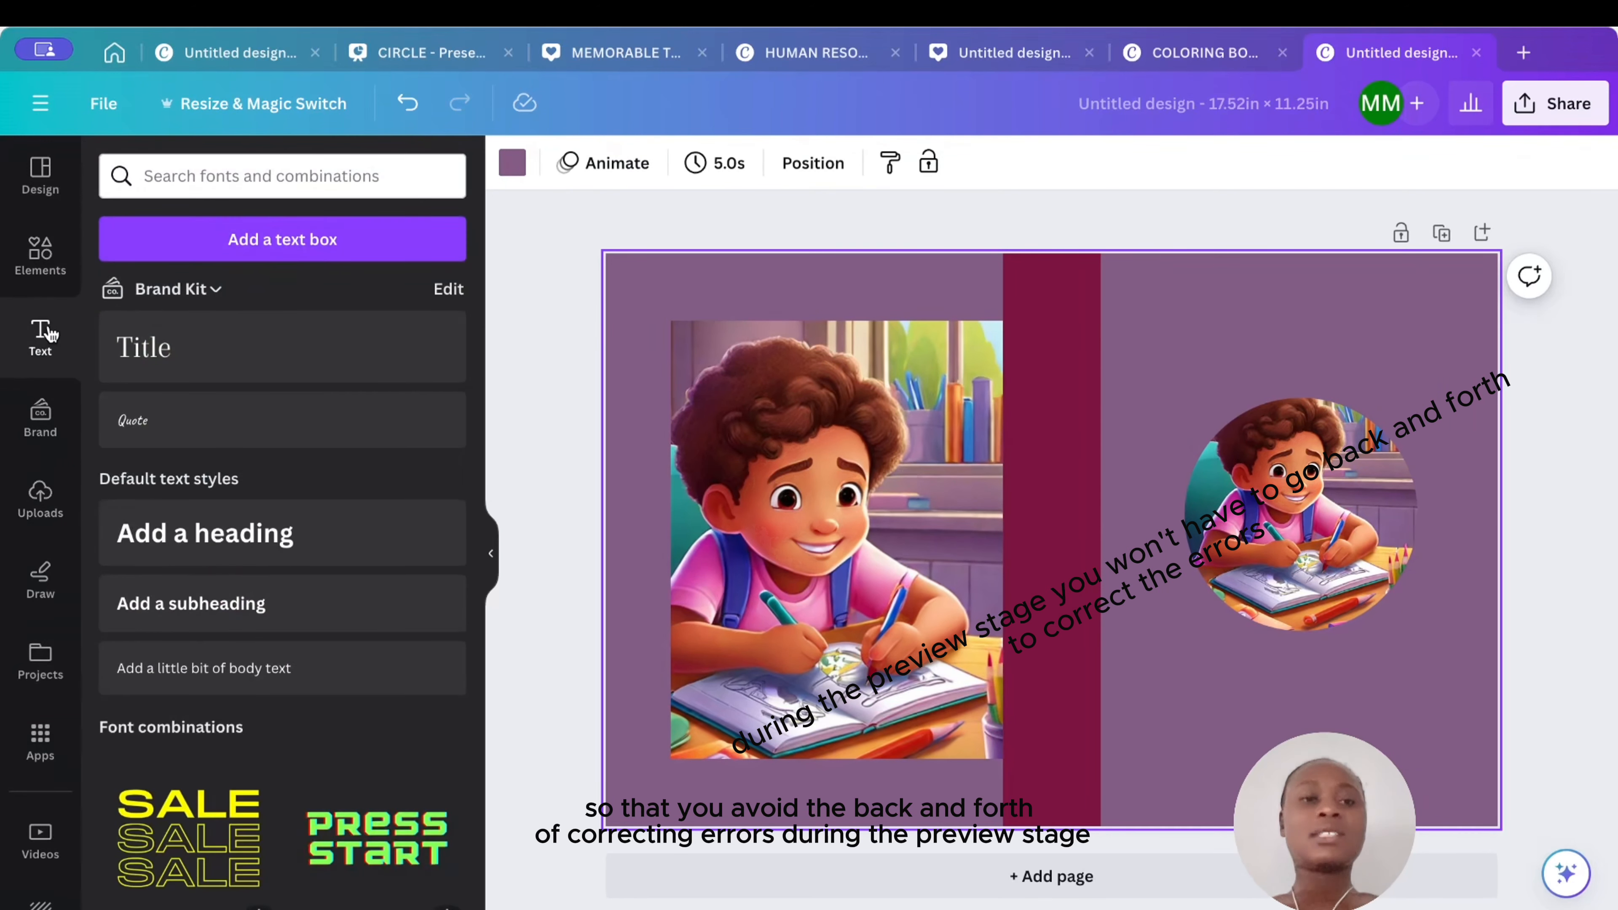
left_click(207, 529)
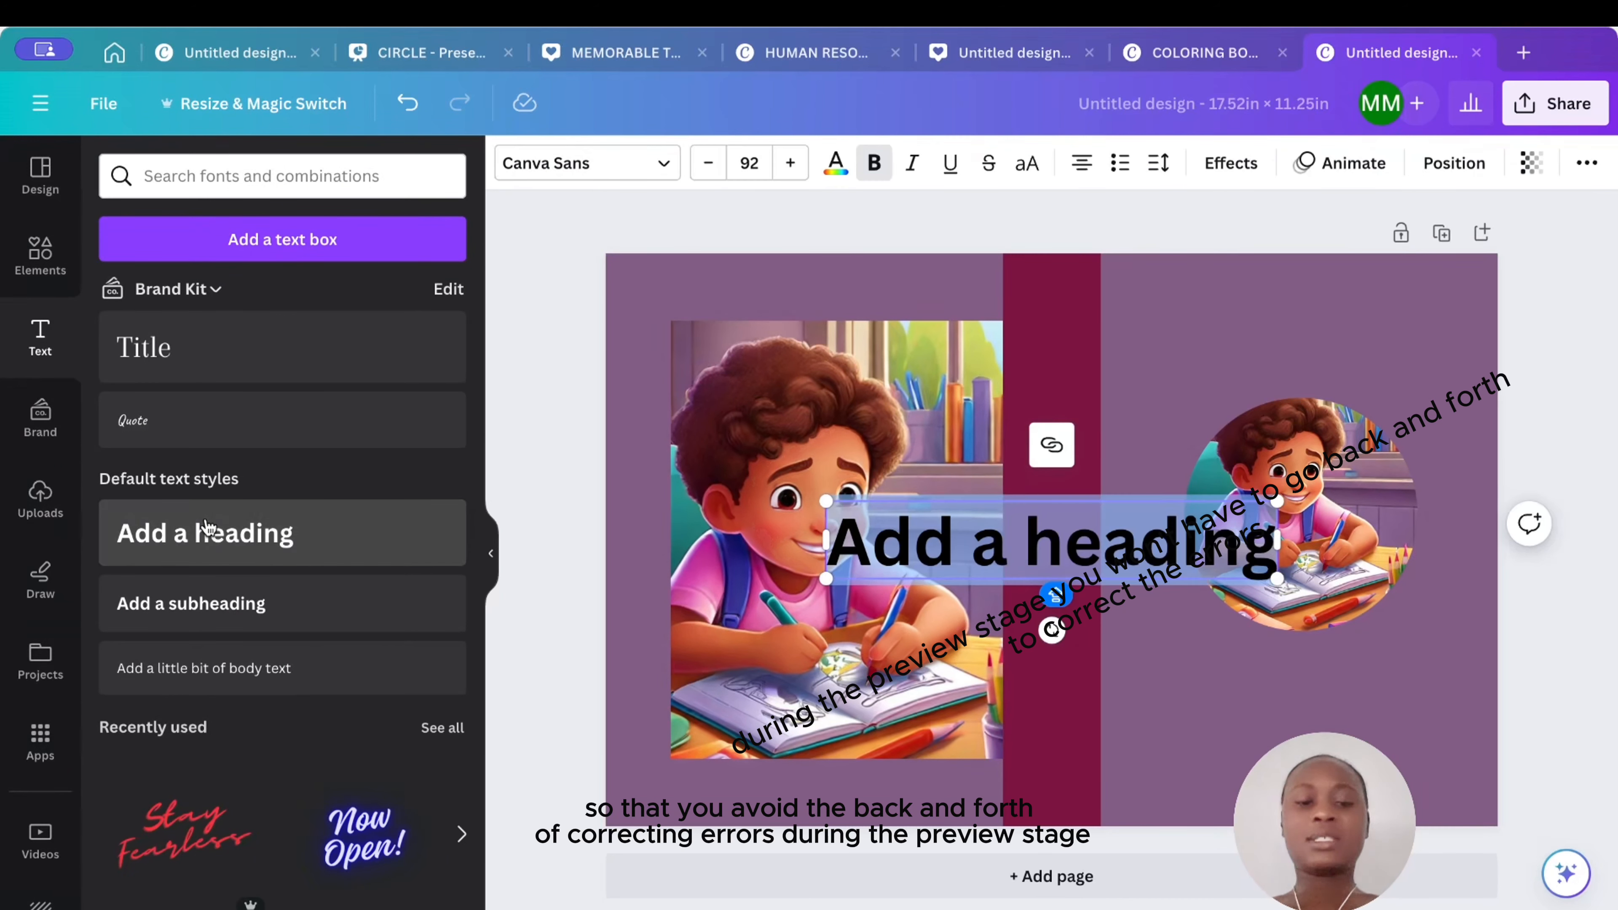
type("COLORI")
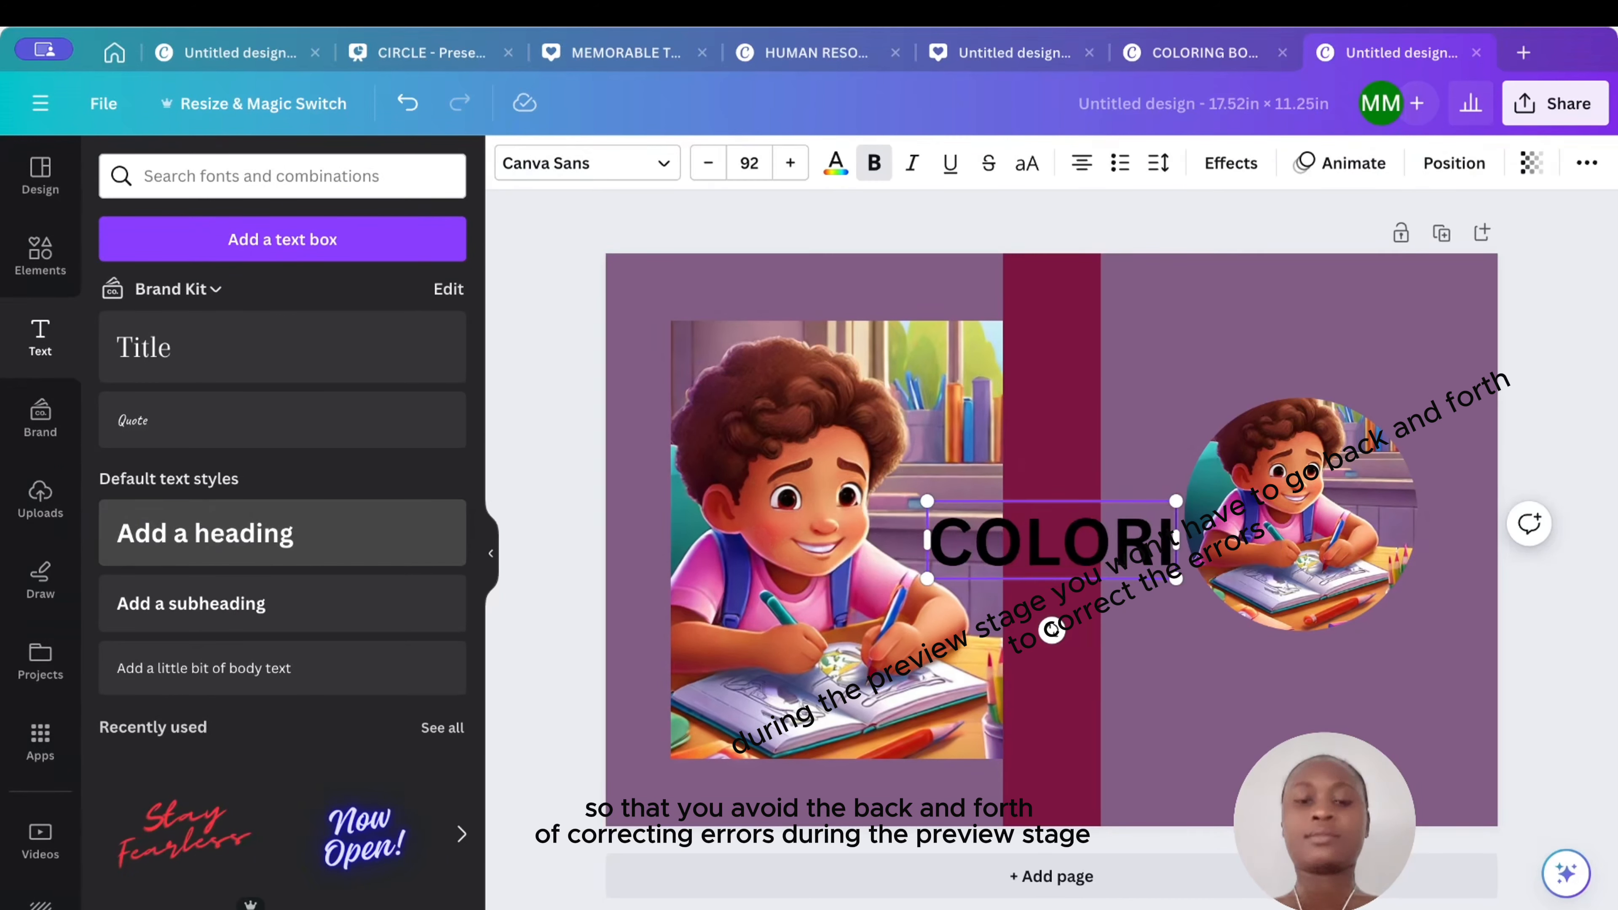
type("NG BOOK")
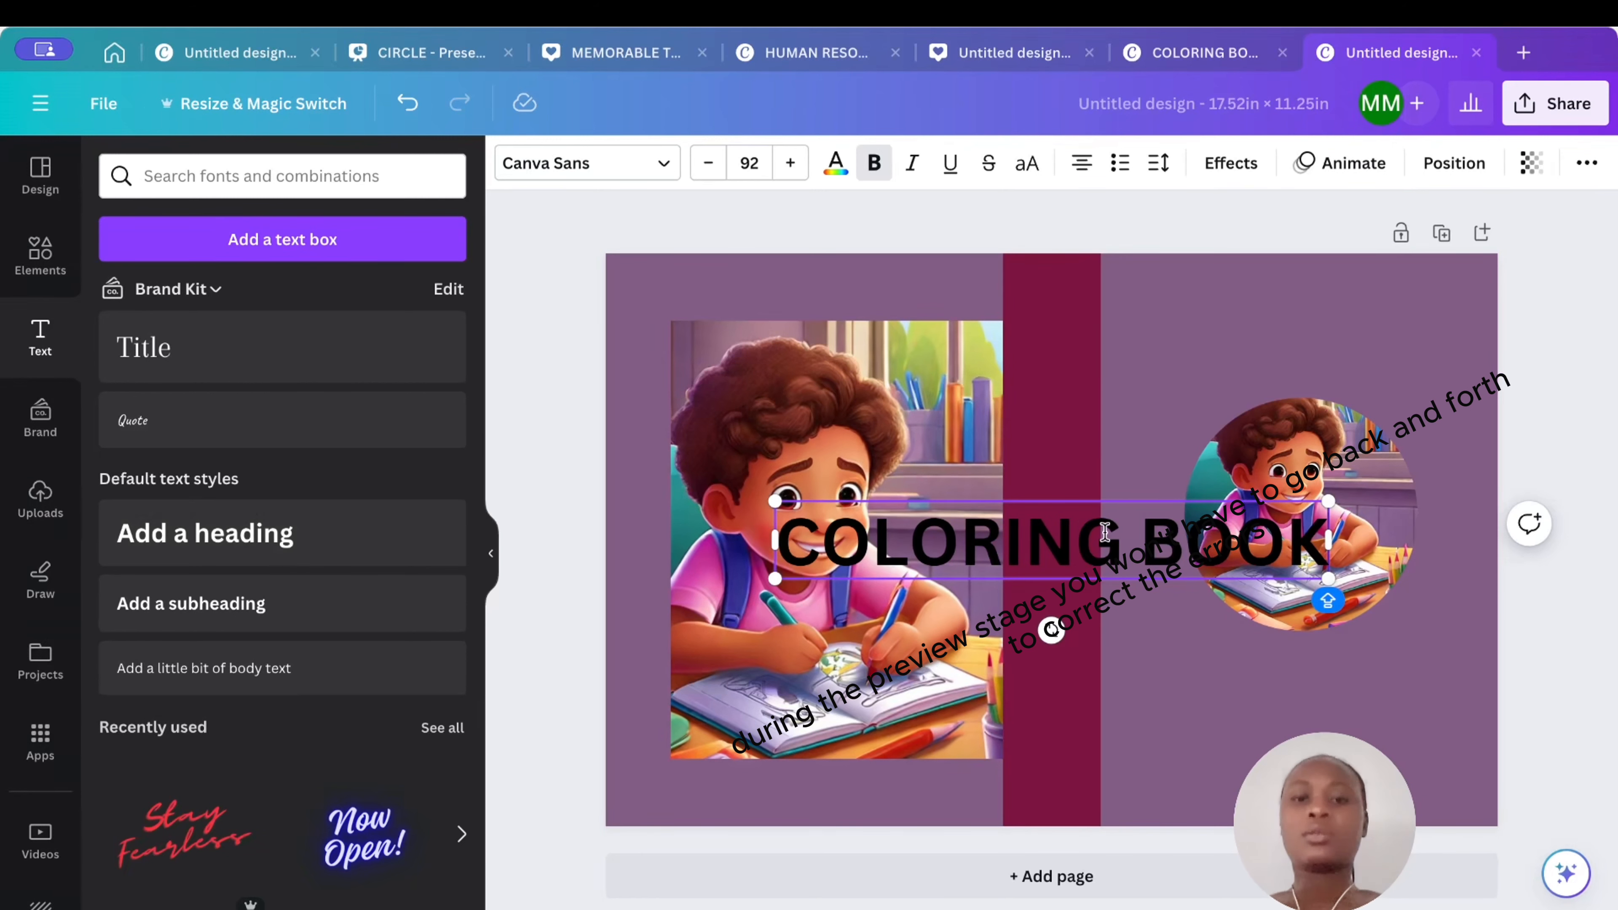
left_click(1127, 532)
key("Return")
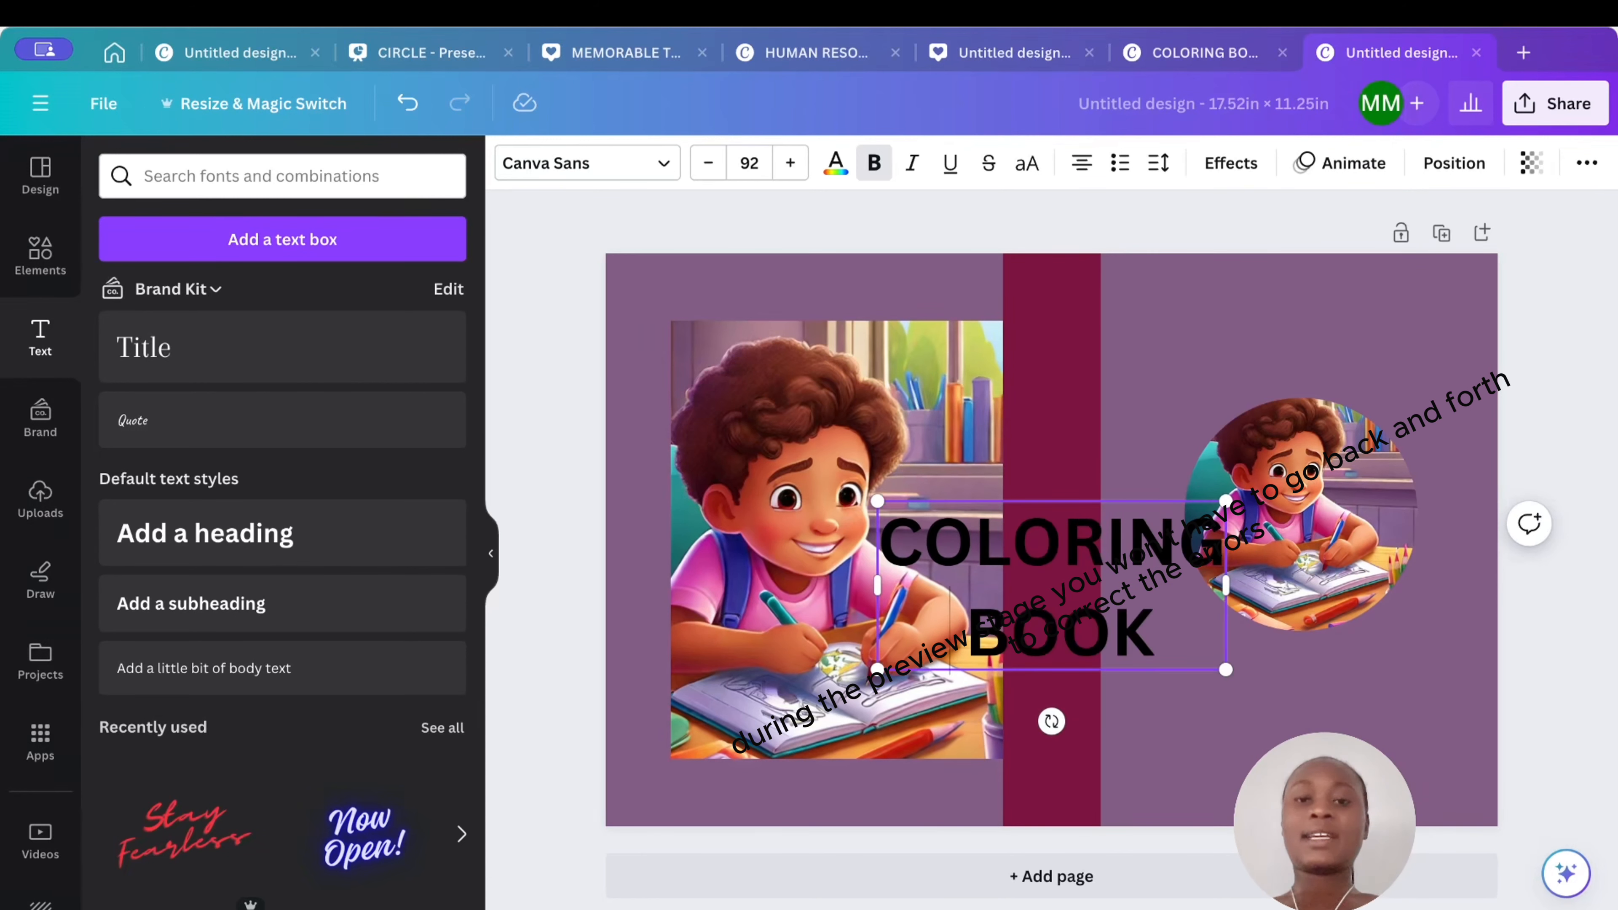
- Move the title to the top of the front panel, scale it down above the circle, and nudge the circle
left_click(1150, 405)
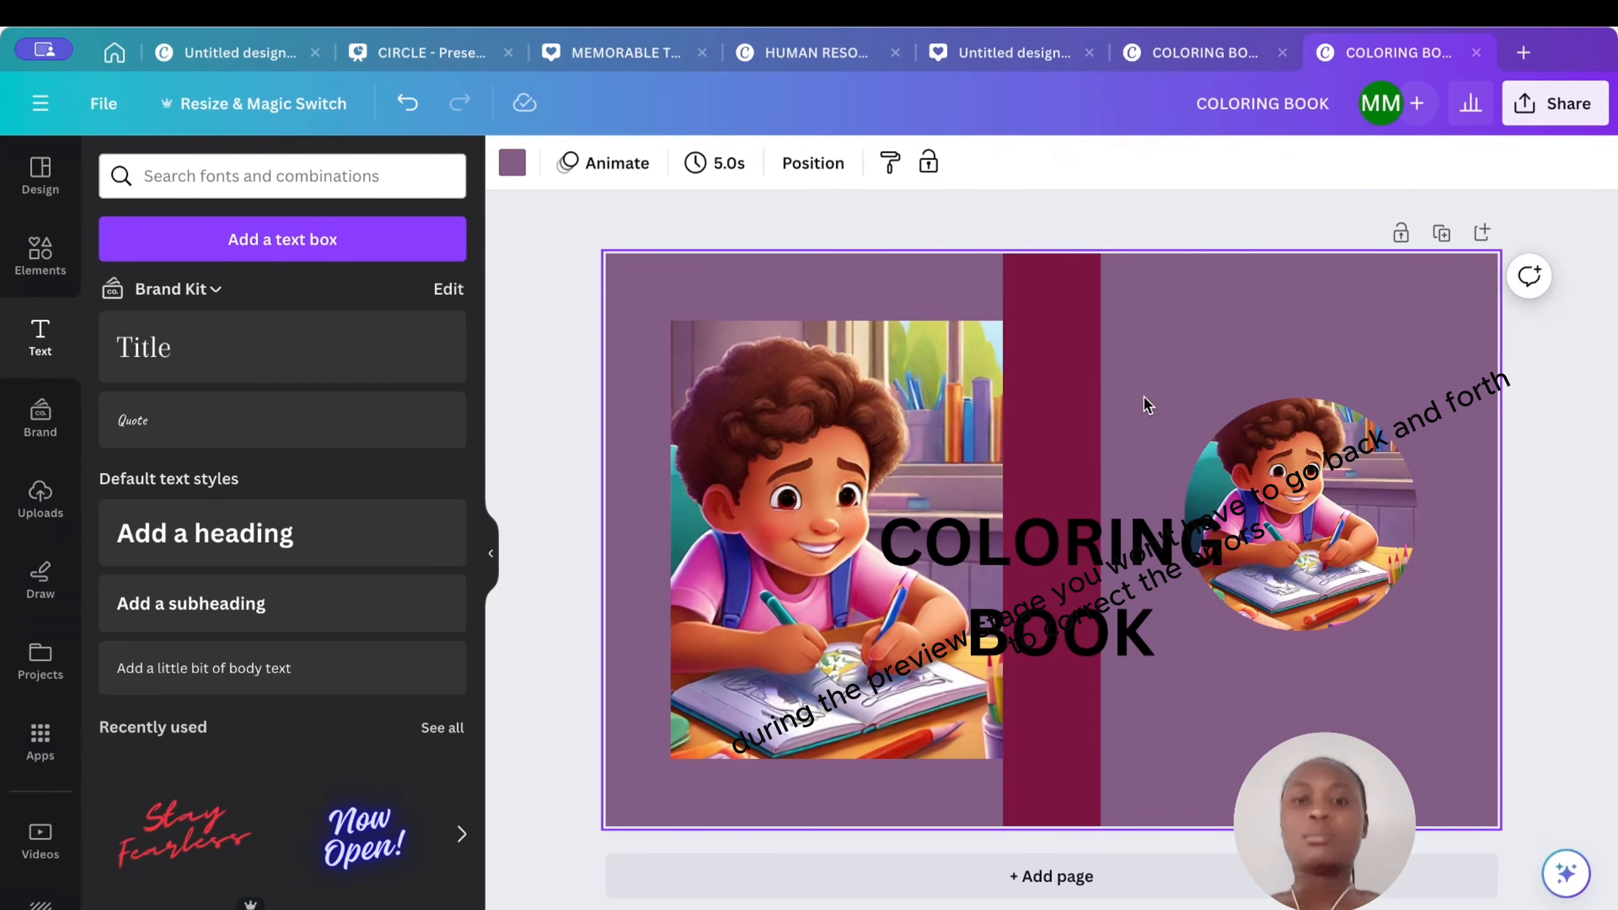
left_click_drag(1106, 562, 1329, 338)
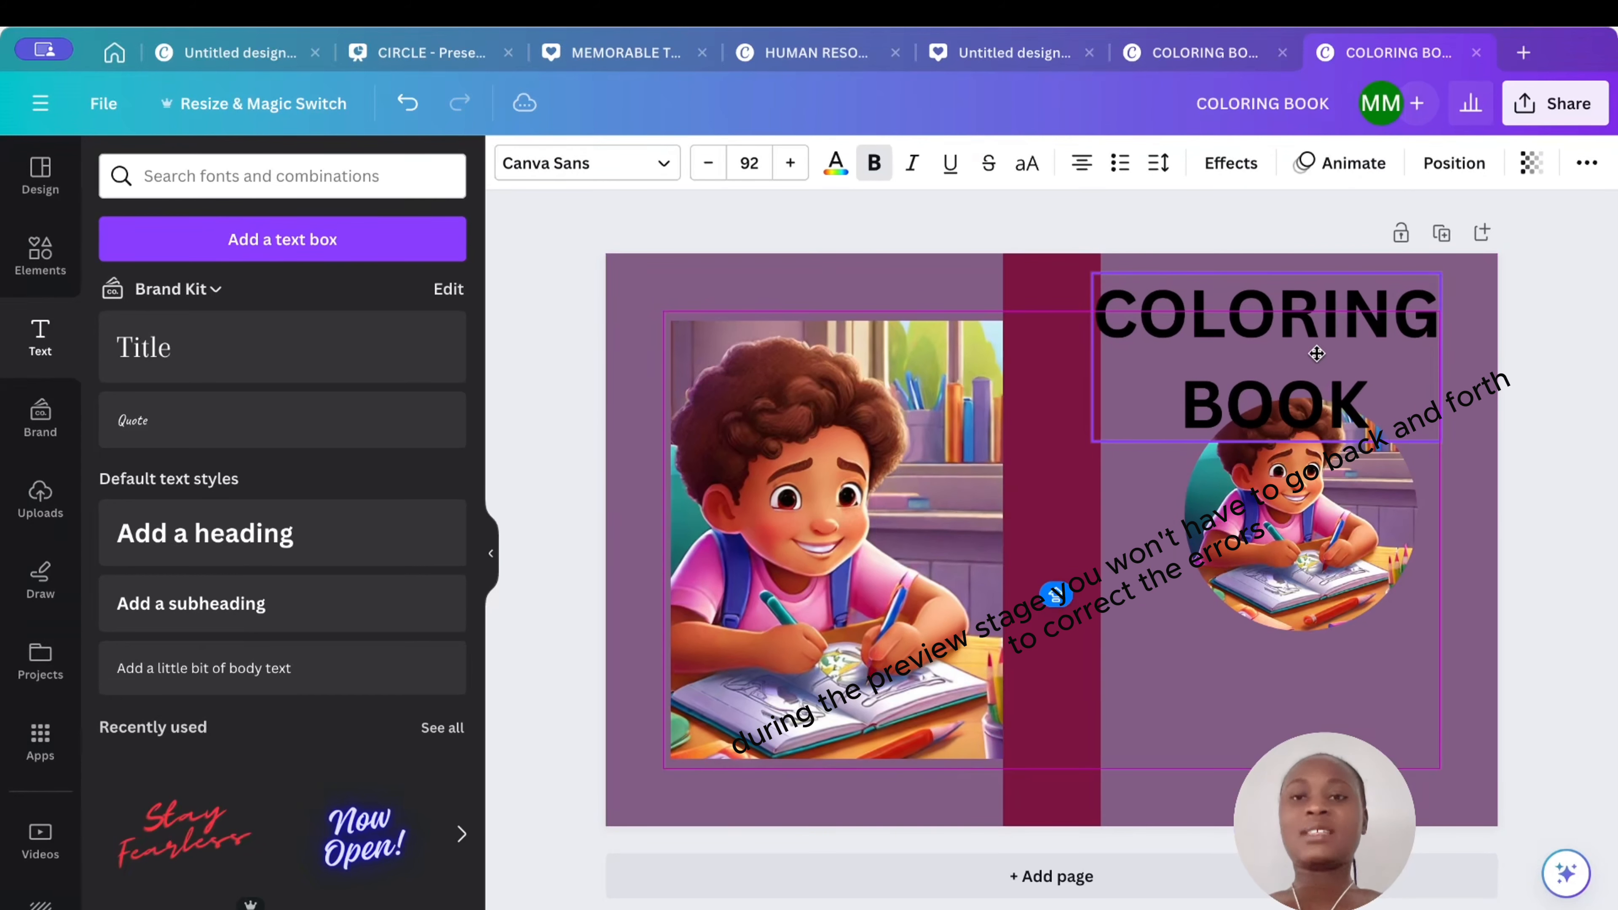
left_click_drag(1436, 275, 1341, 321)
left_click_drag(1281, 385, 1358, 384)
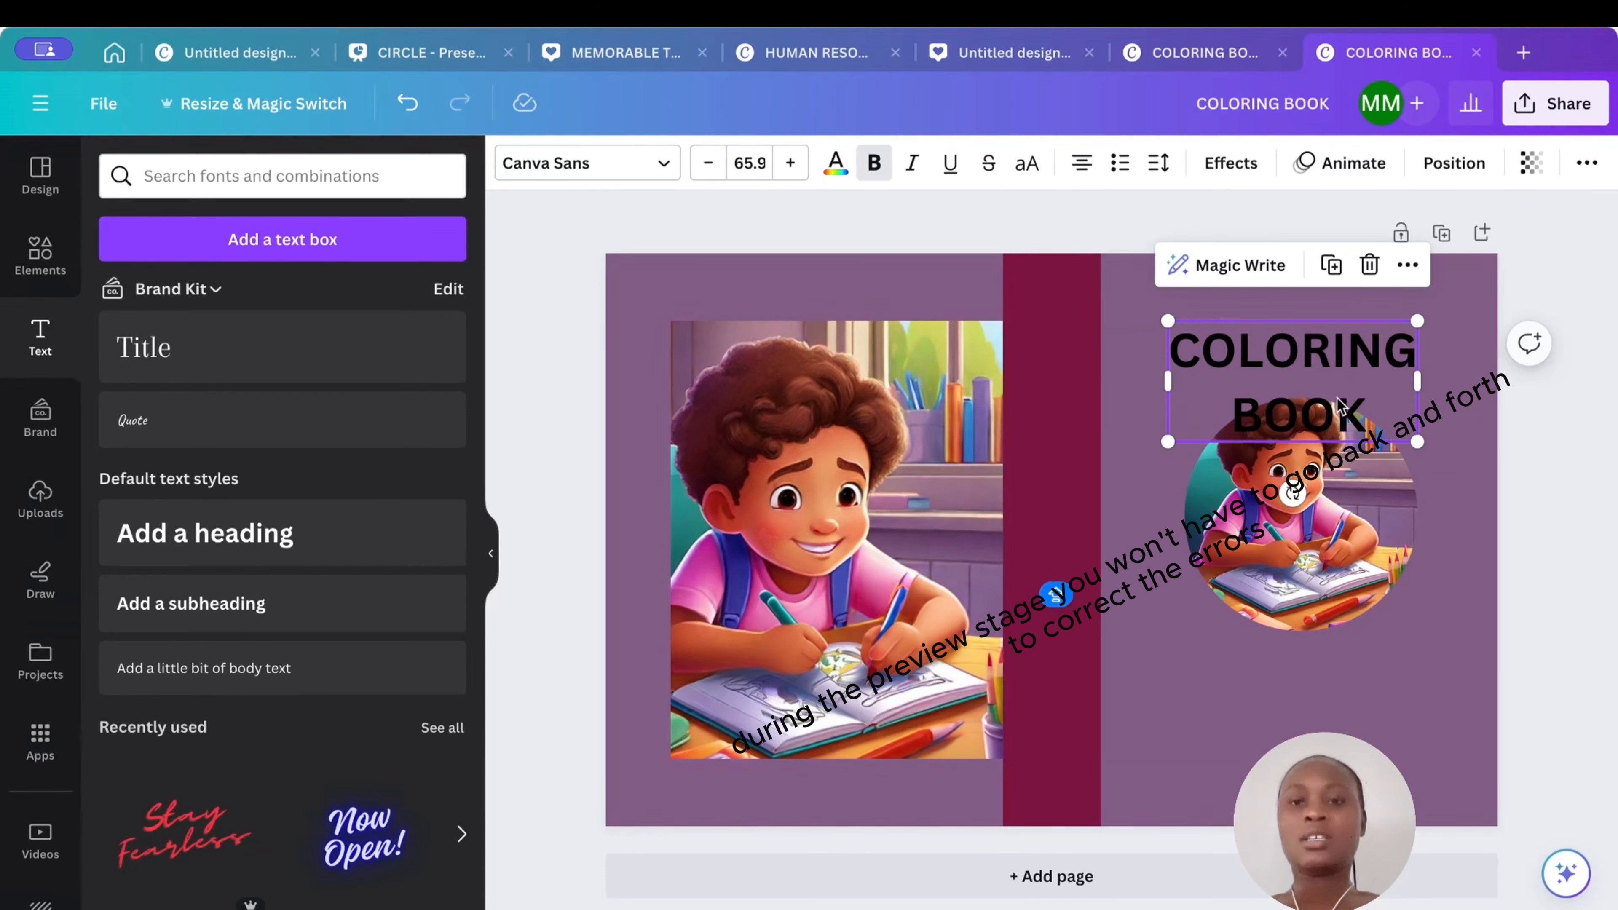
left_click_drag(1309, 564, 1291, 566)
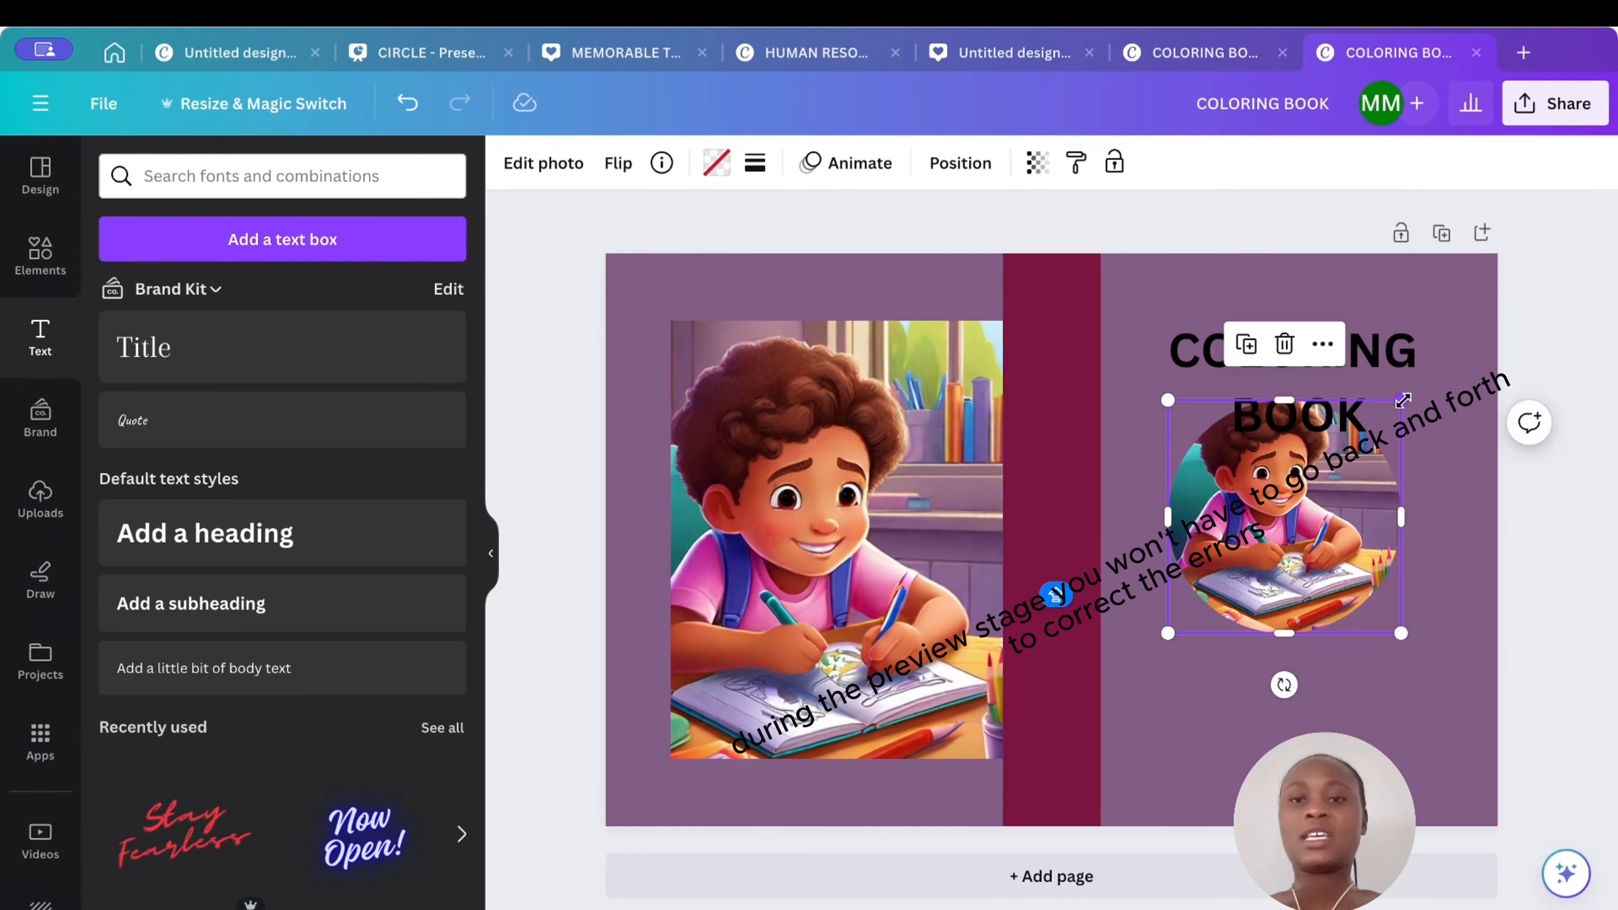
- Shrink the circular image slightly and nudge the title into place above it
left_click_drag(1404, 399, 1359, 442)
left_click_drag(1289, 538, 1310, 538)
left_click(1379, 367)
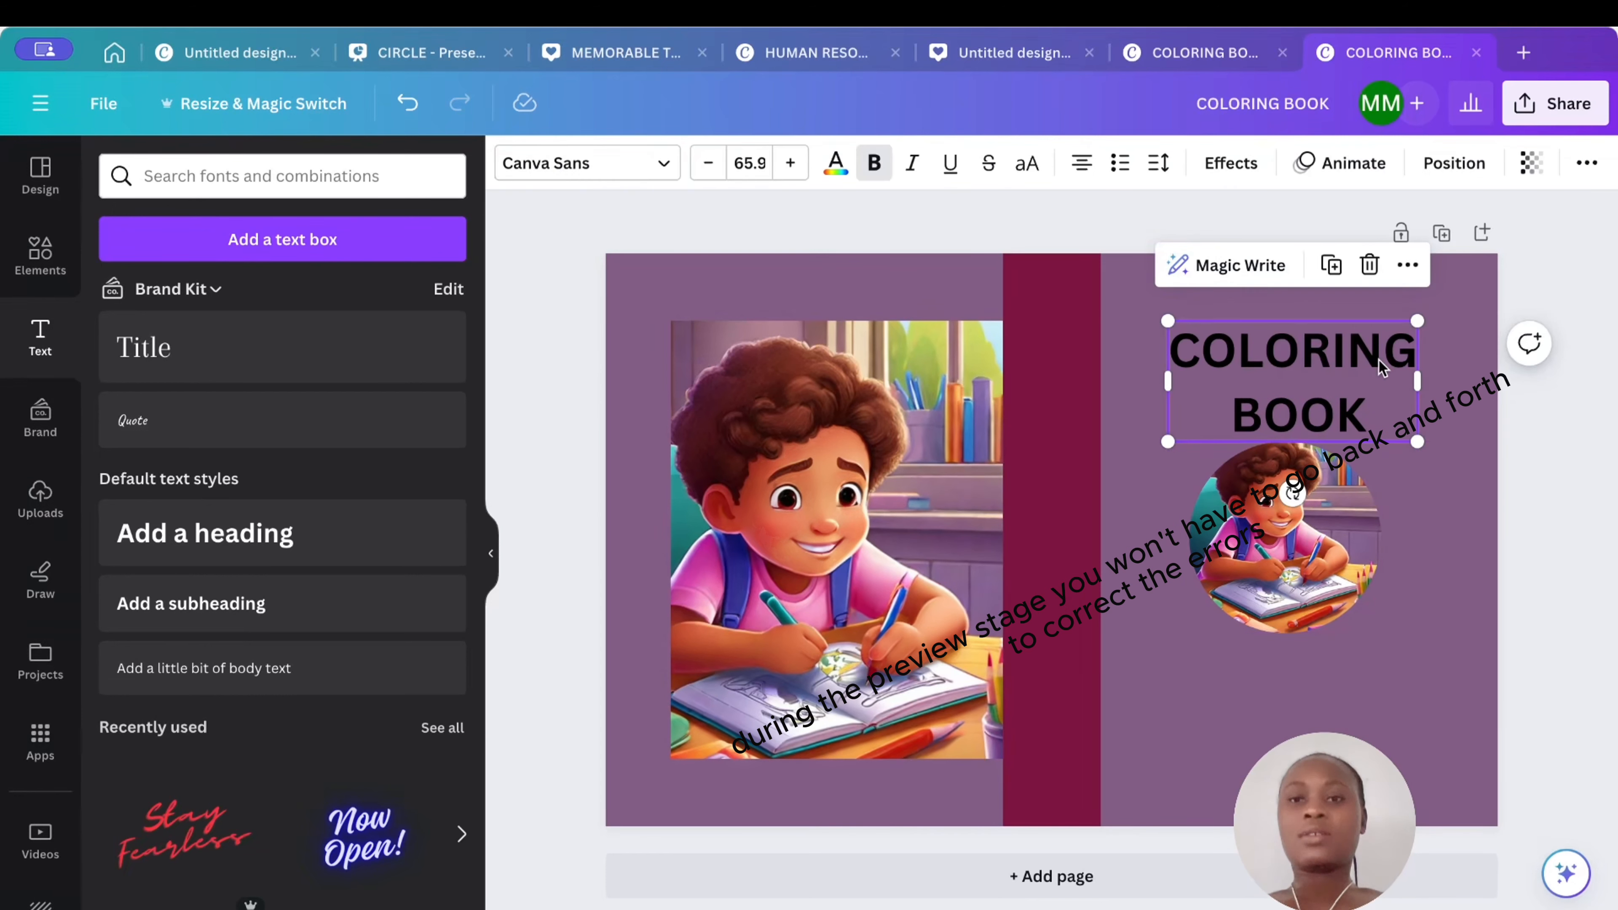
mouse_move(1379, 367)
left_mouse_down()
mouse_move(1408, 360)
mouse_move(1367, 368)
left_mouse_up()
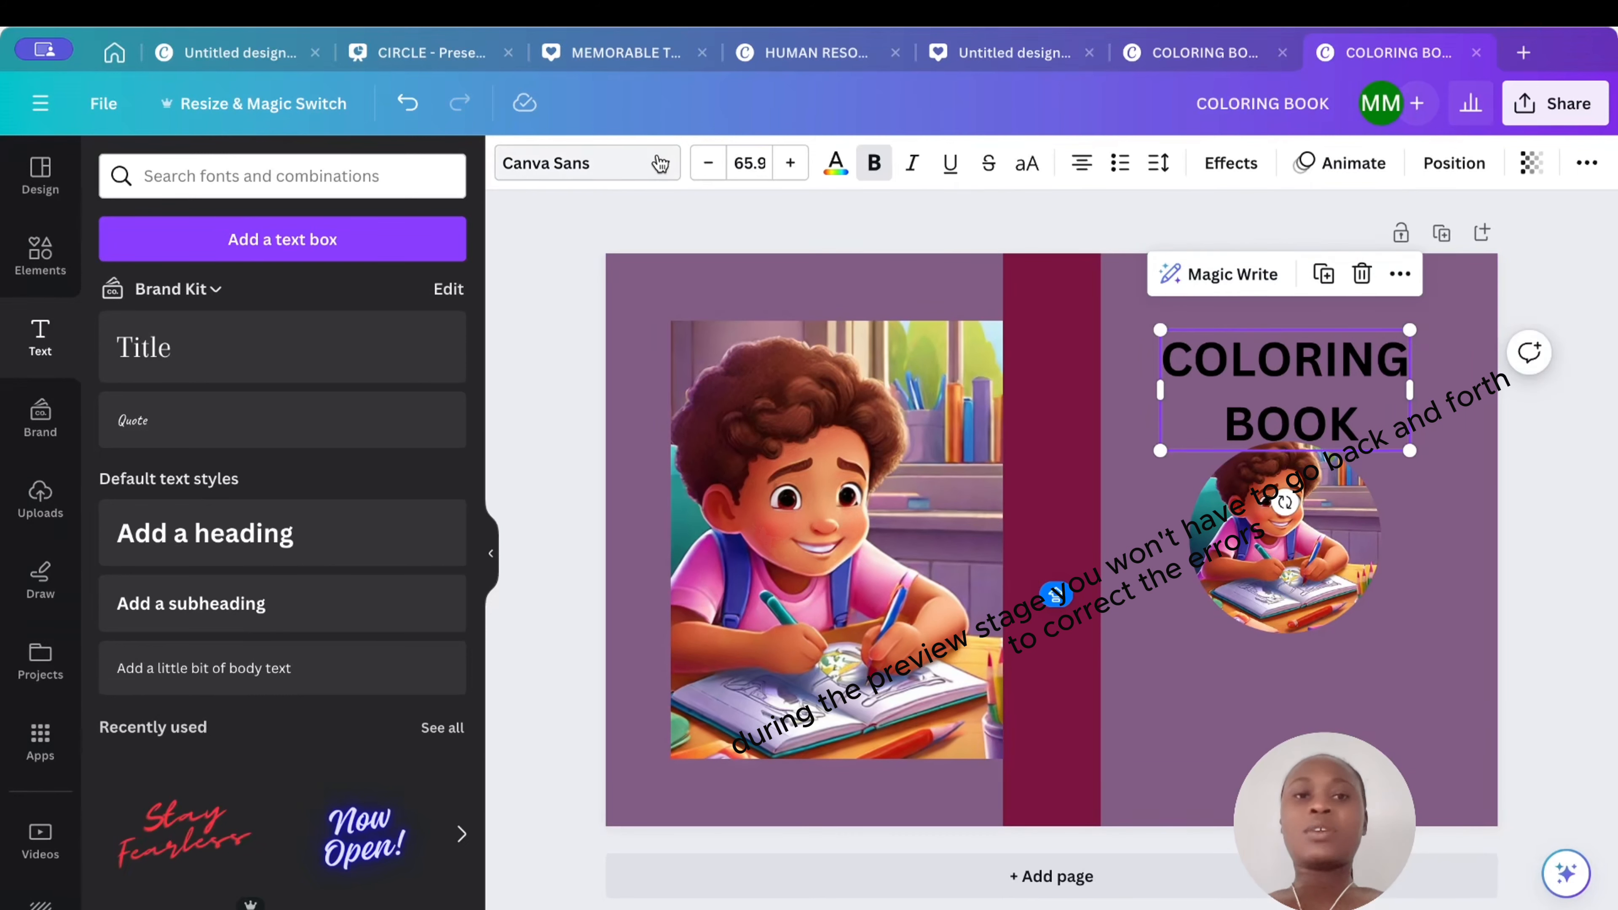
- Change the title font to Alice and scale the title down slightly
left_click(637, 163)
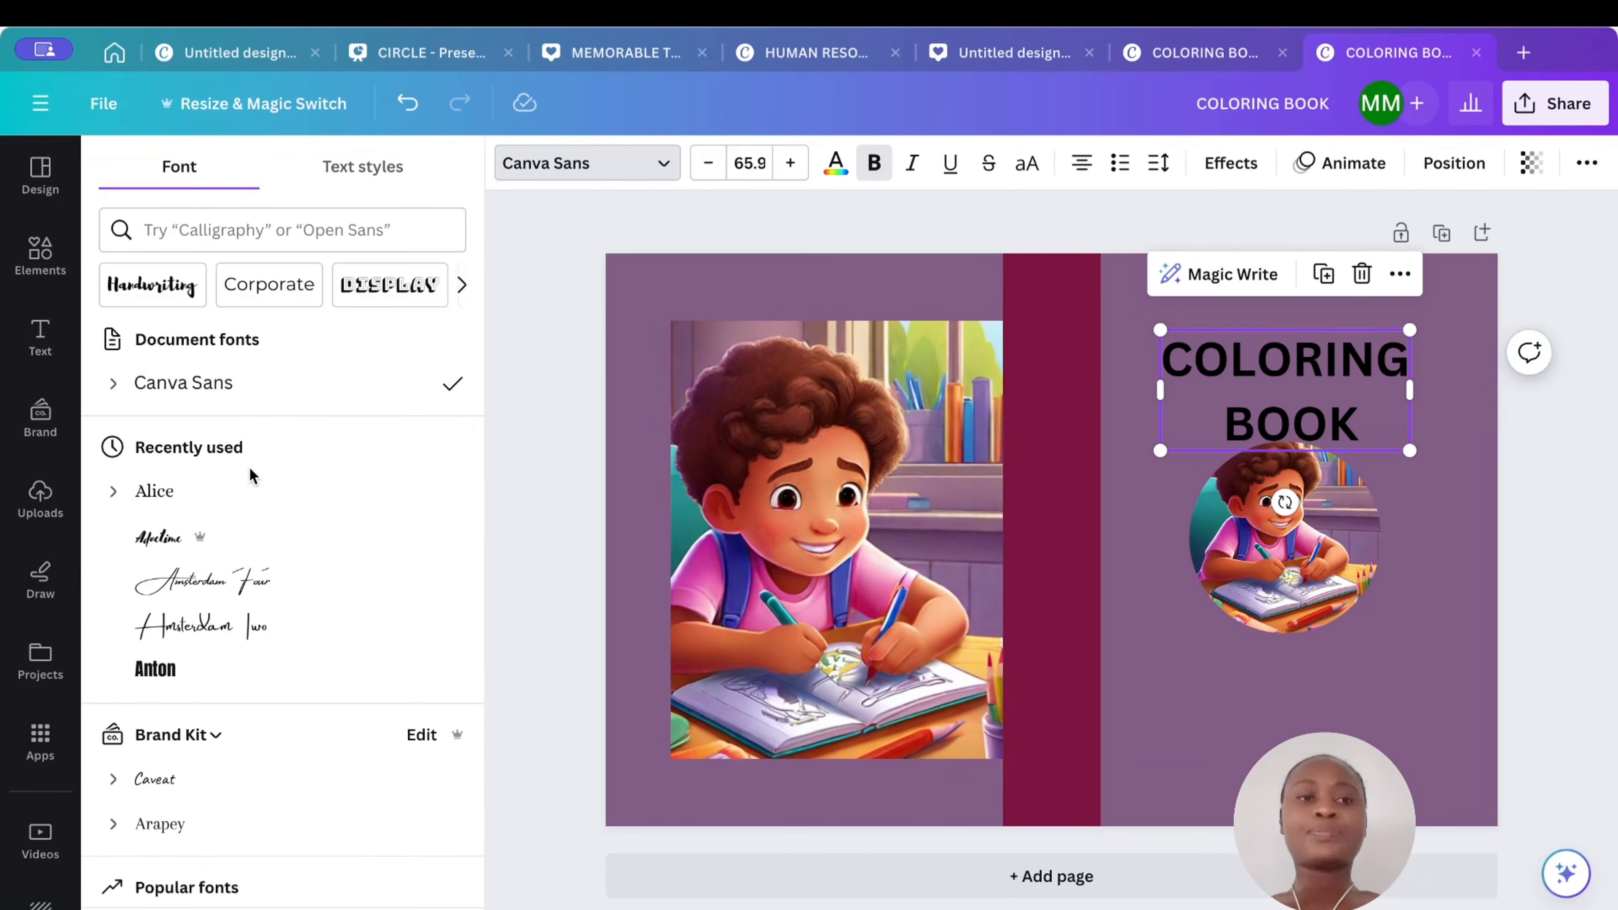
left_click(210, 495)
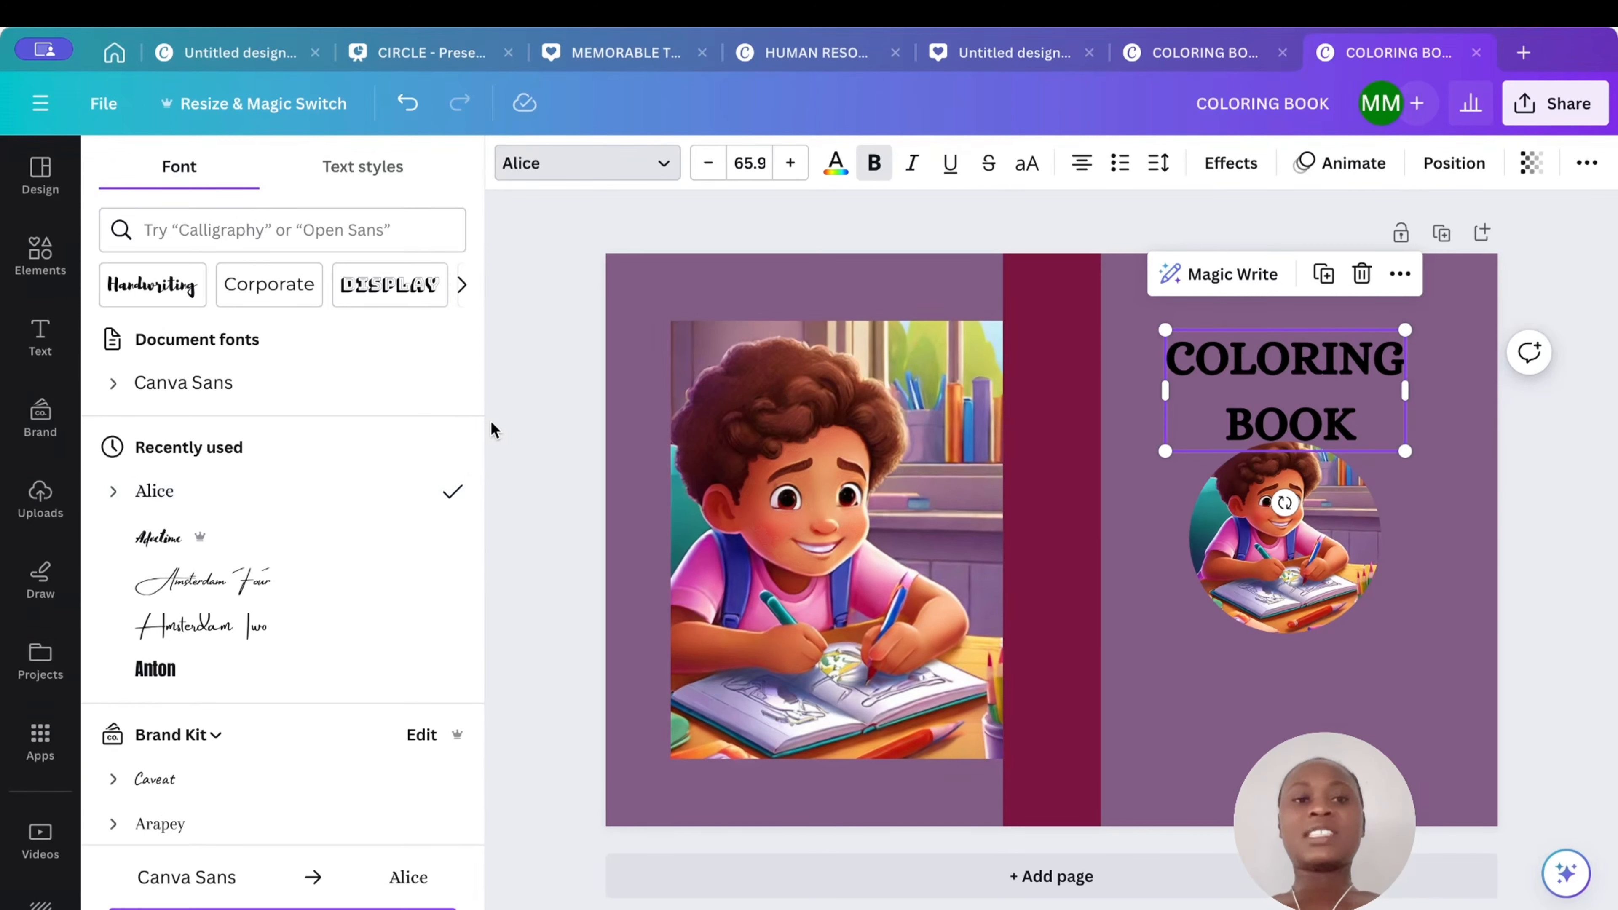
left_click(1434, 484)
left_click(1346, 421)
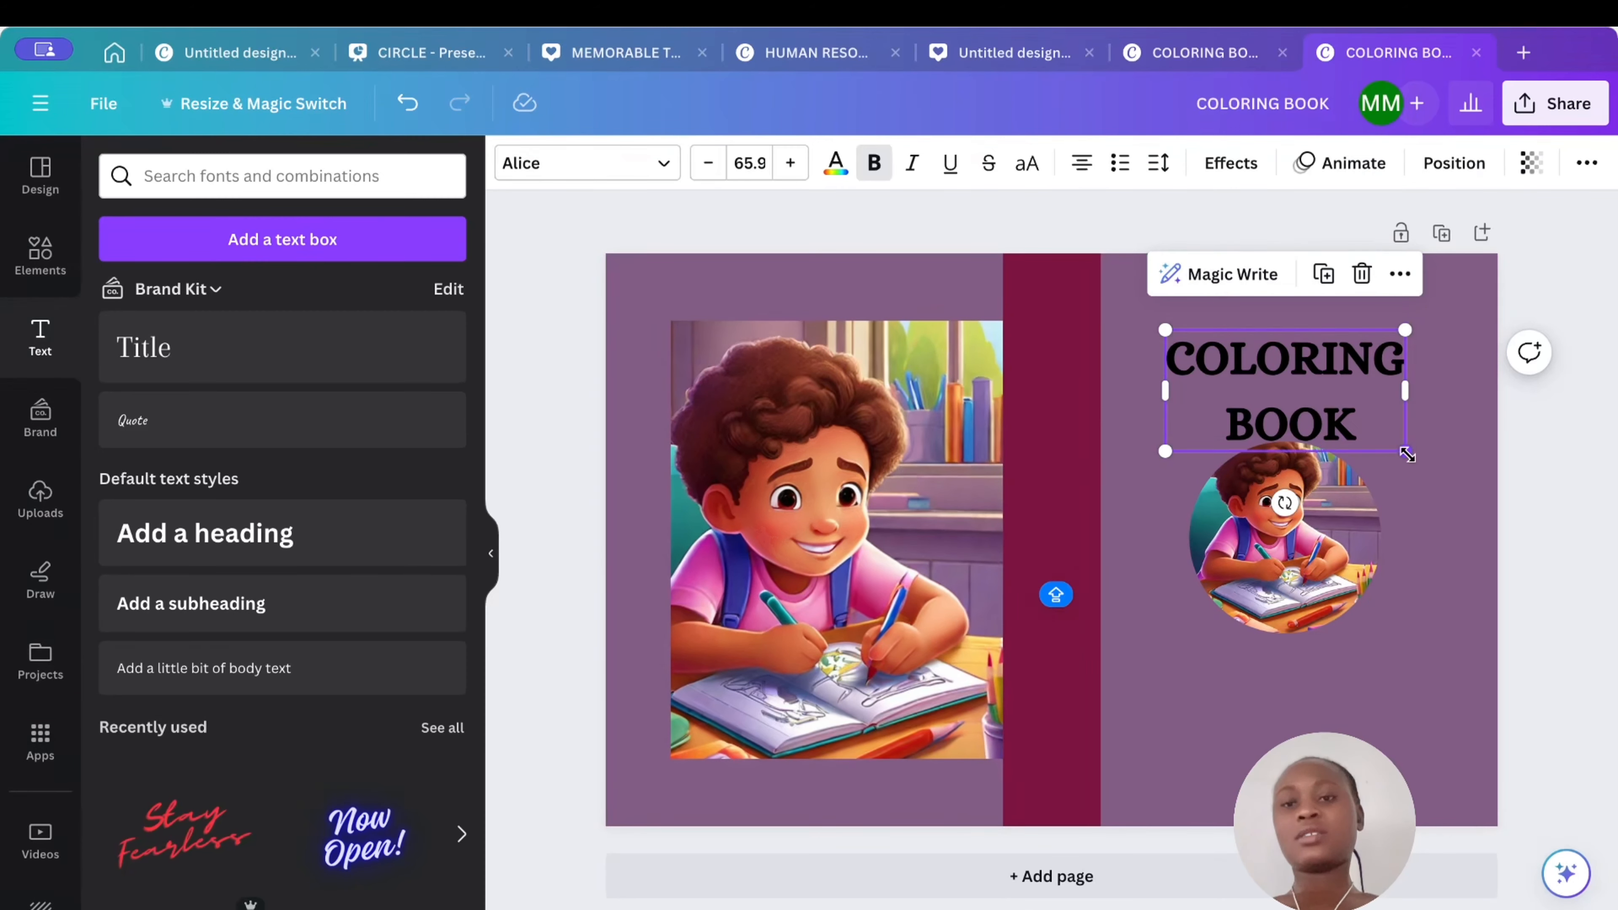
left_click_drag(1406, 453, 1399, 429)
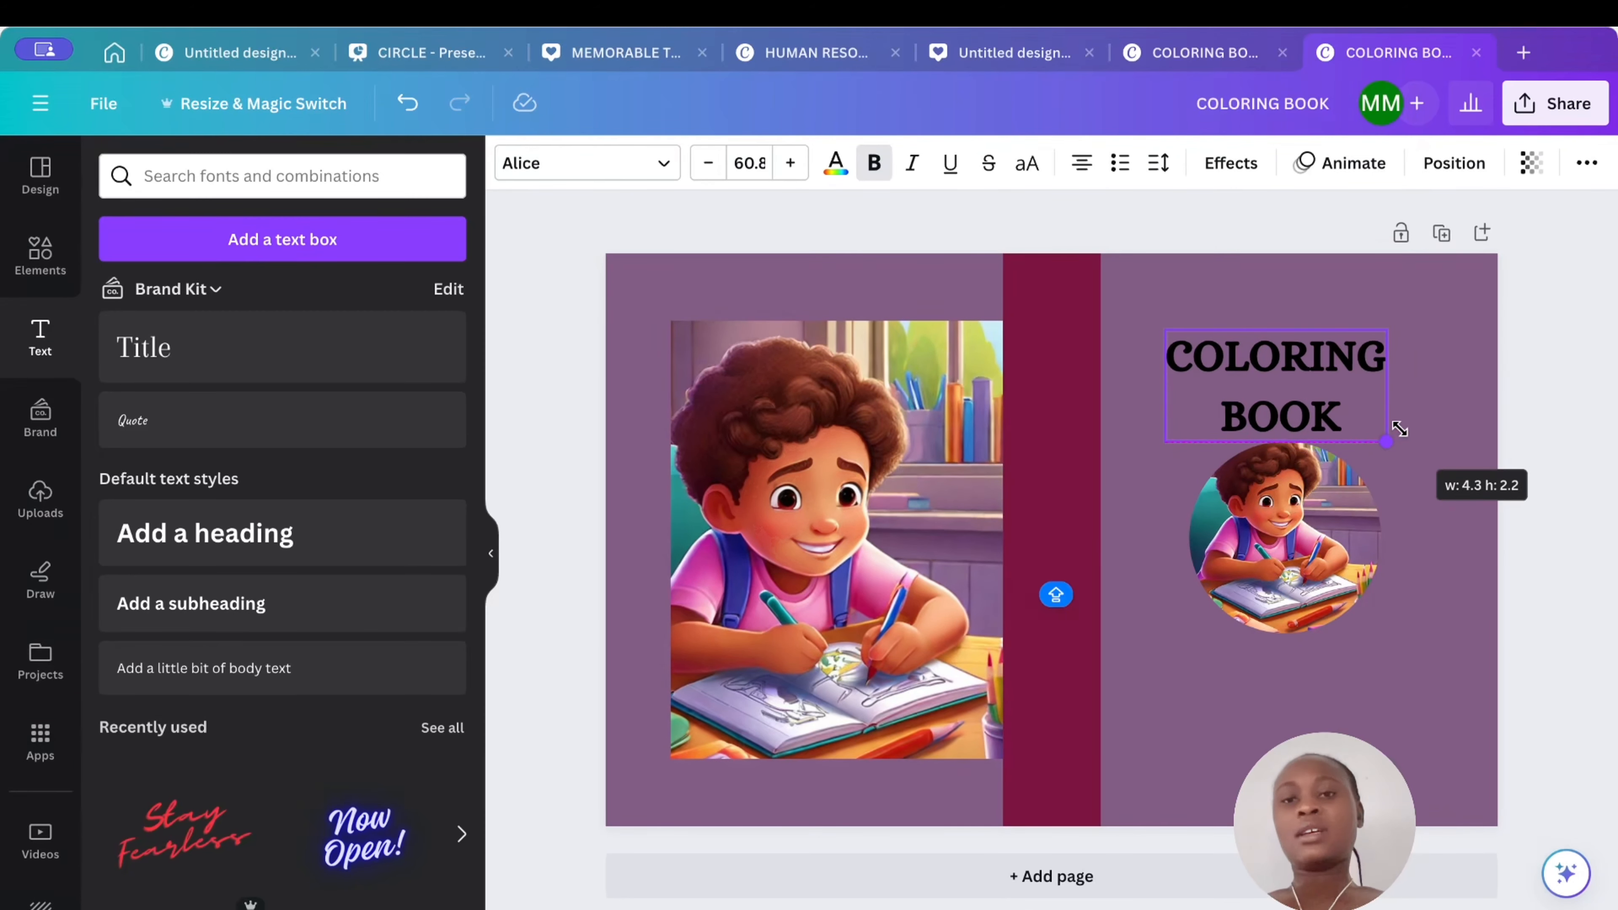
left_click(1452, 438)
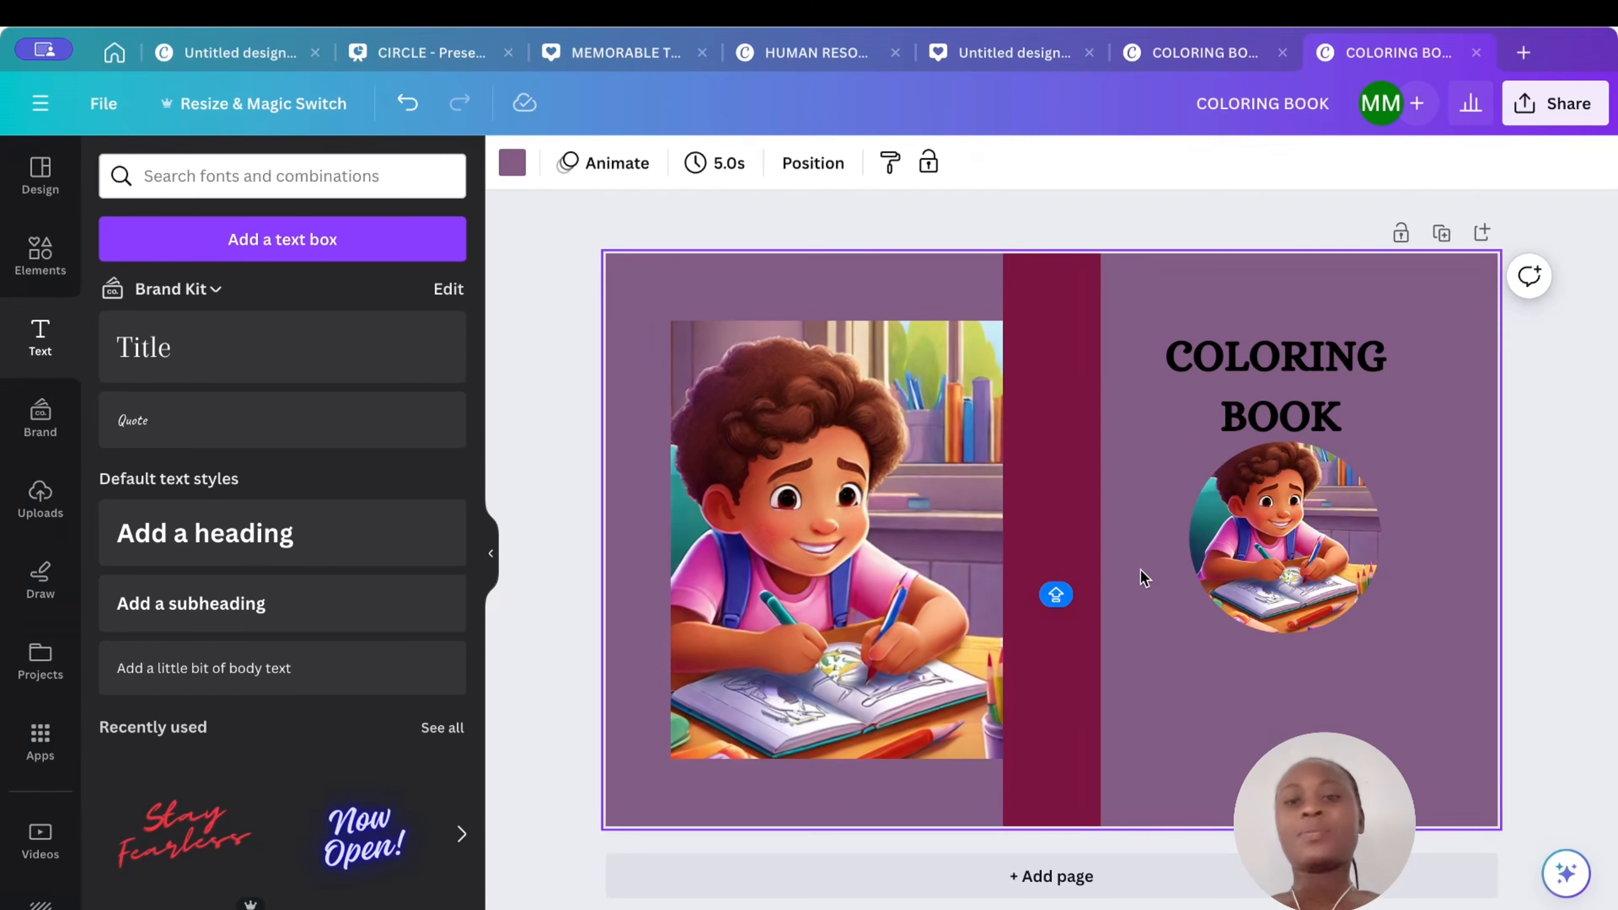
- Add a horizontal line and duplicate it twice
left_click(40, 251)
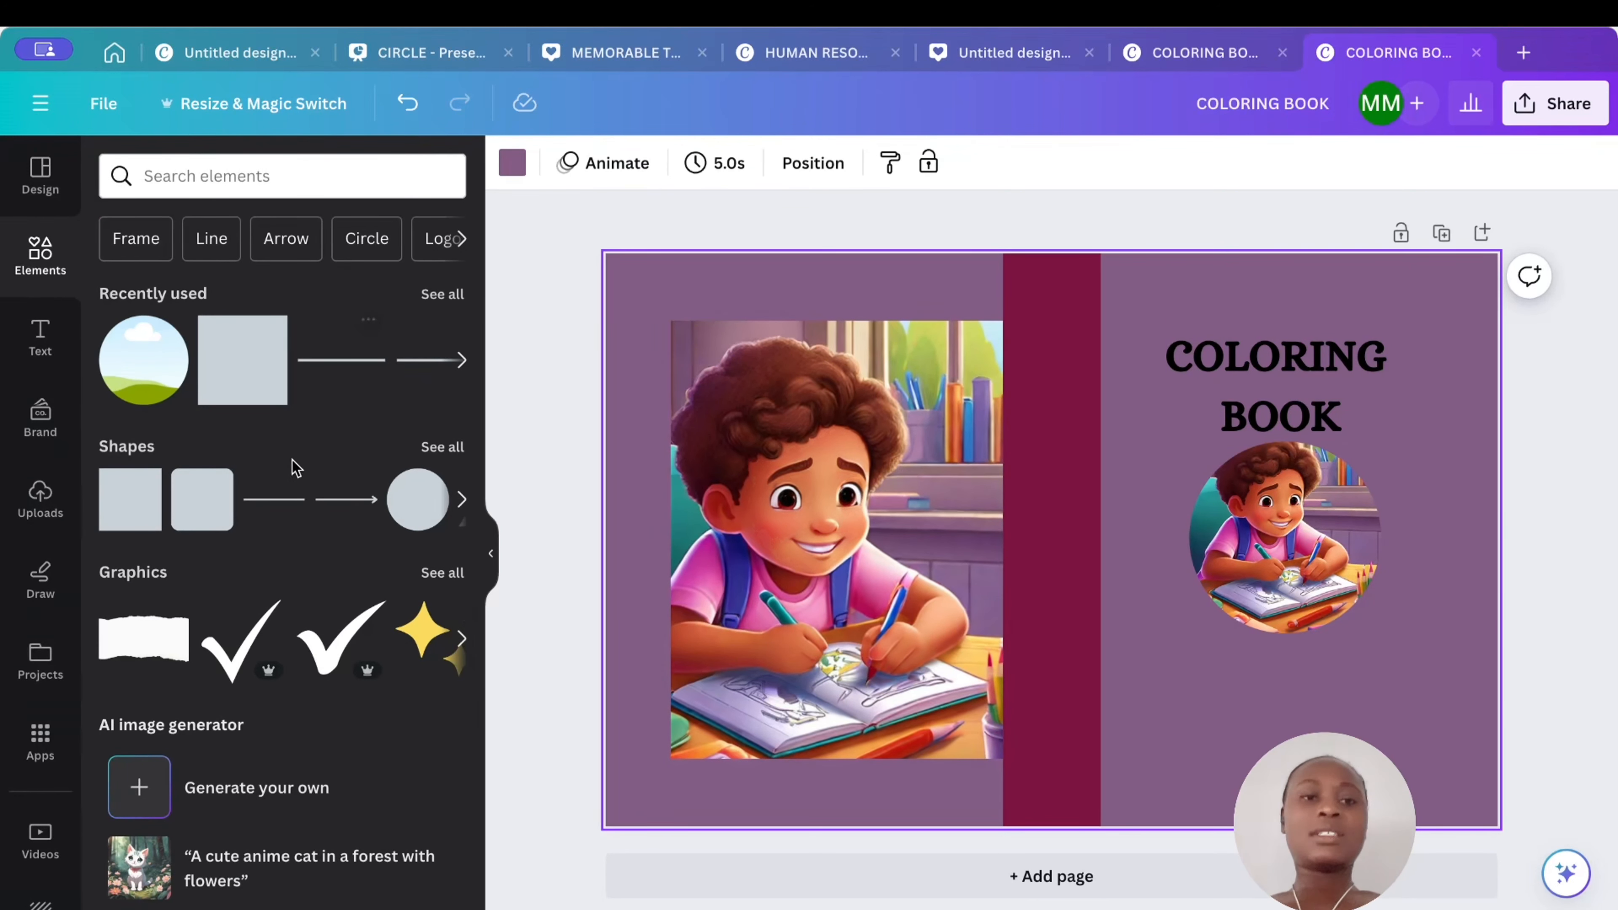
left_click(349, 365)
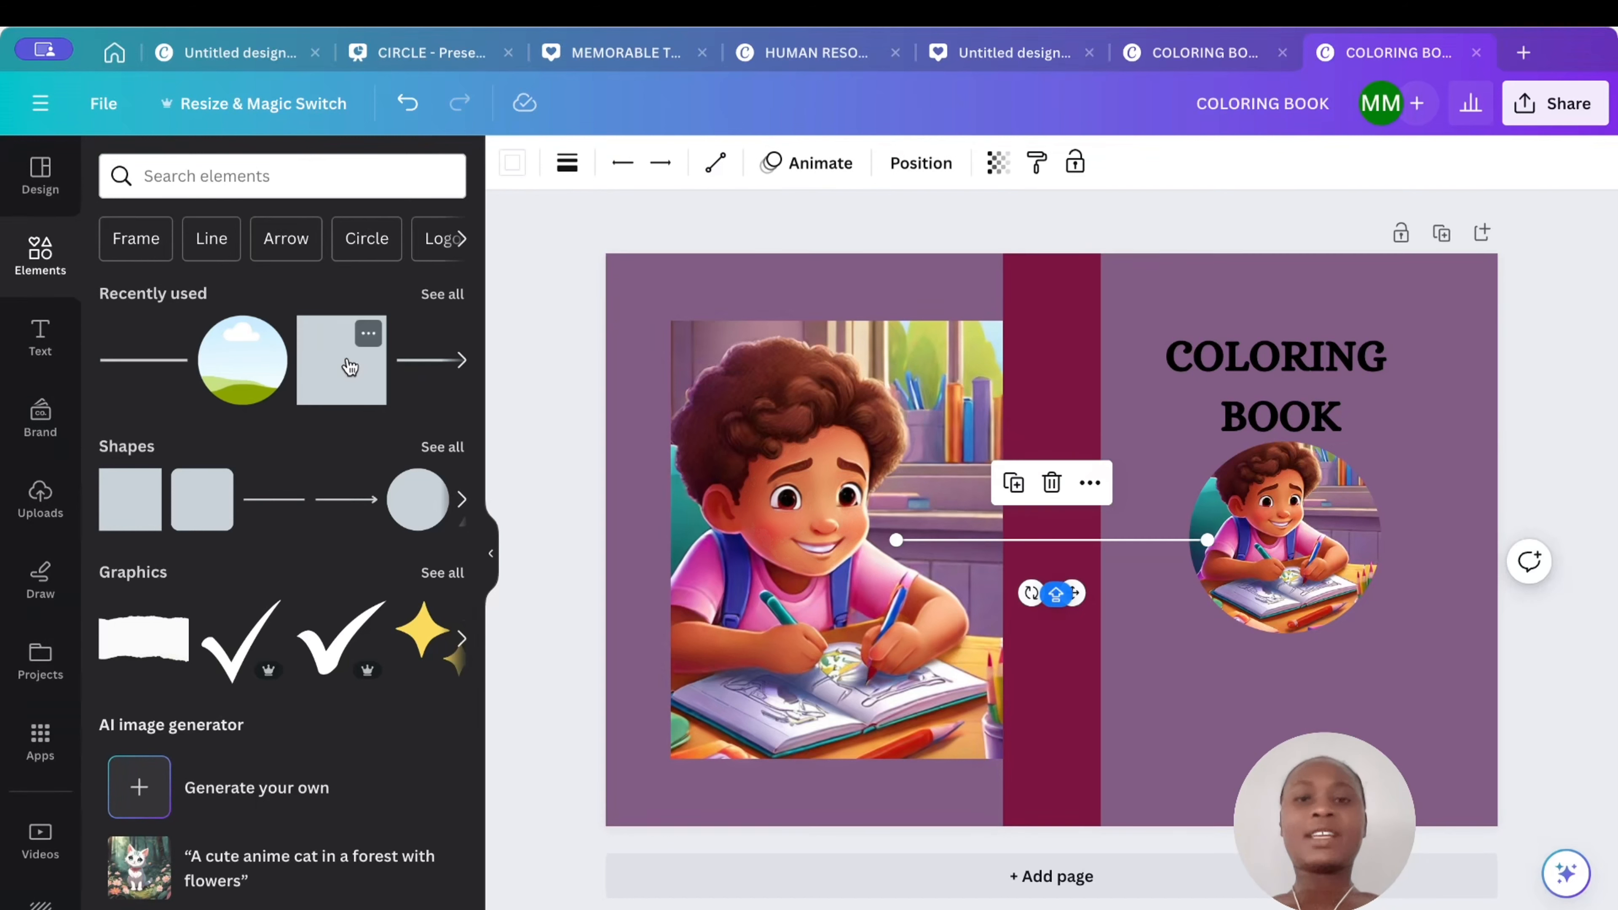
left_click(1014, 486)
left_click(1017, 492)
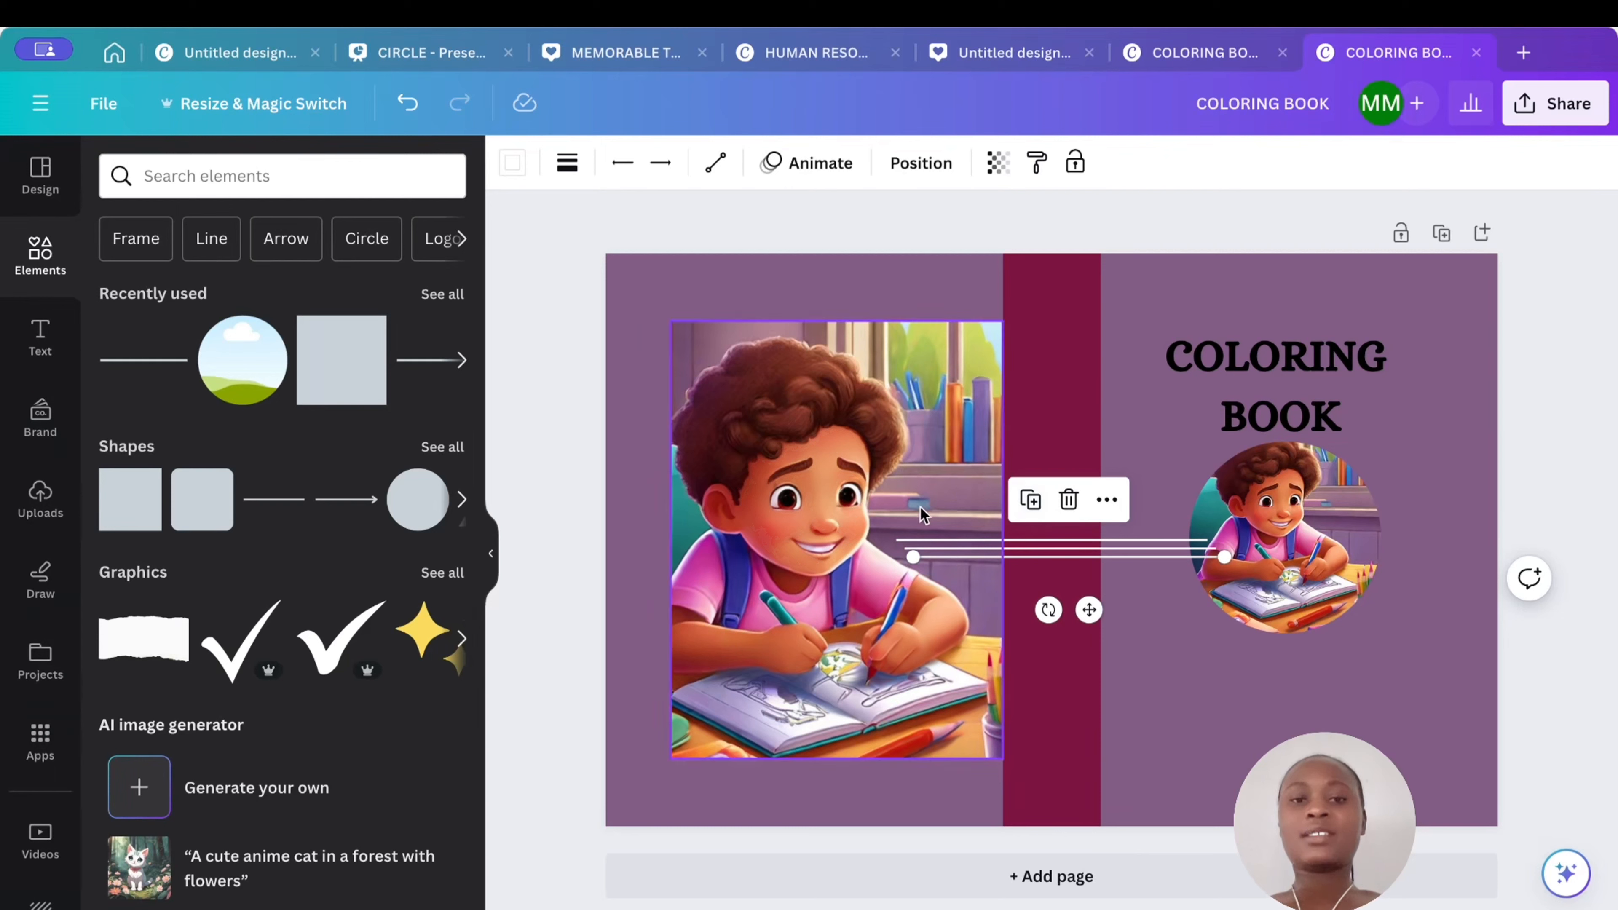
- Nudge the back-cover image and re-center the spine horizontally on the page
mouse_move(904, 515)
left_mouse_down()
mouse_move(1013, 527)
mouse_move(896, 529)
left_mouse_up()
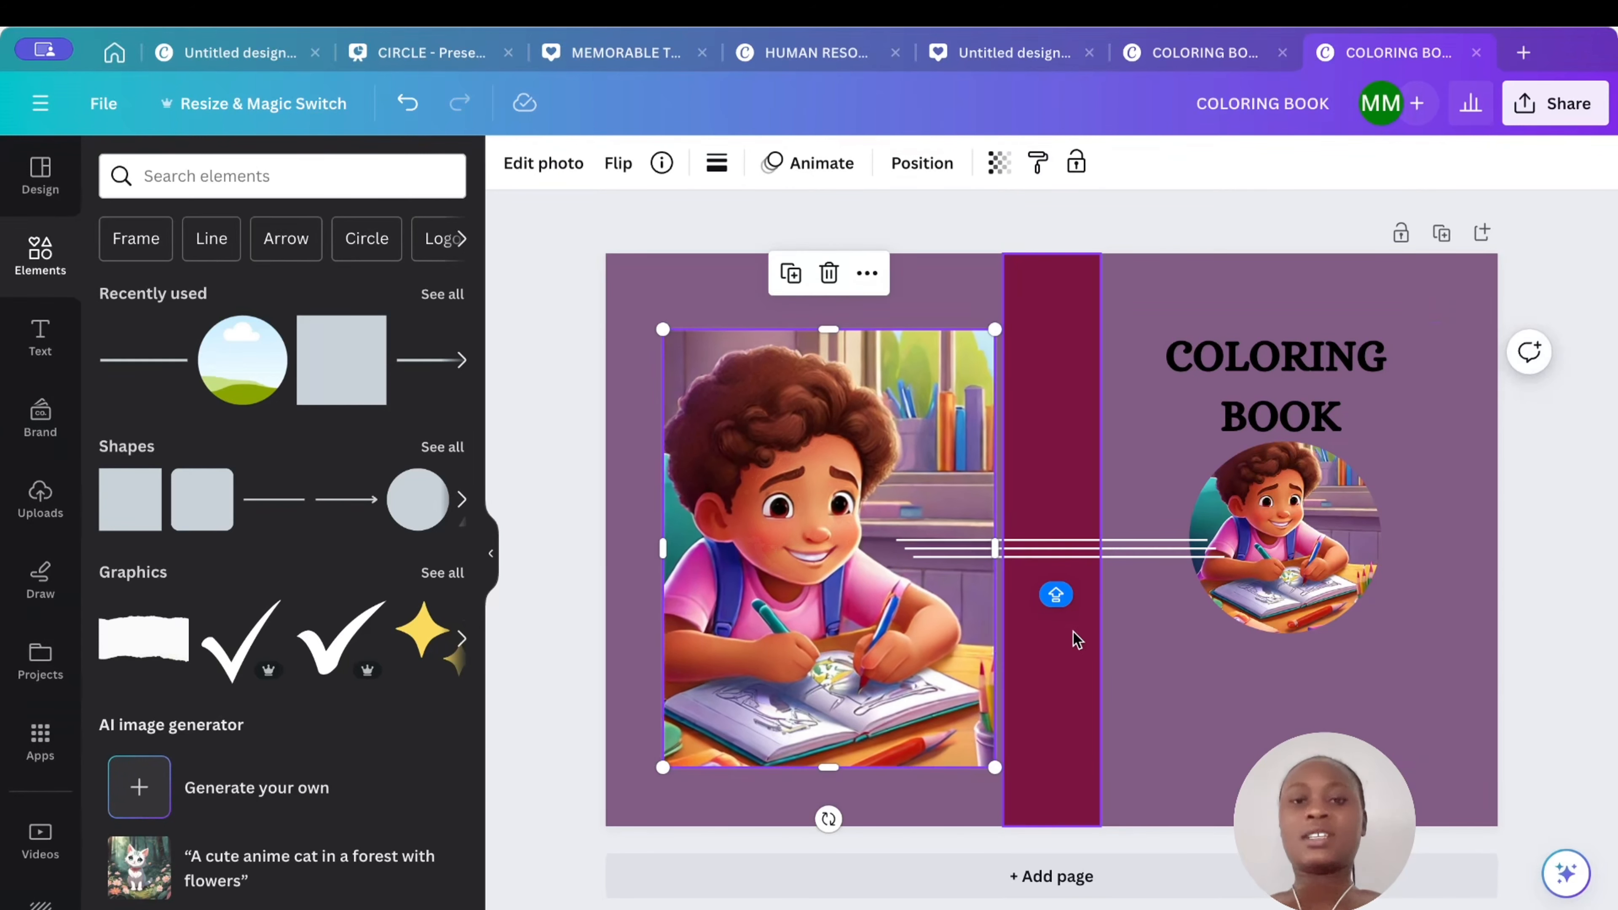
left_click(1072, 519)
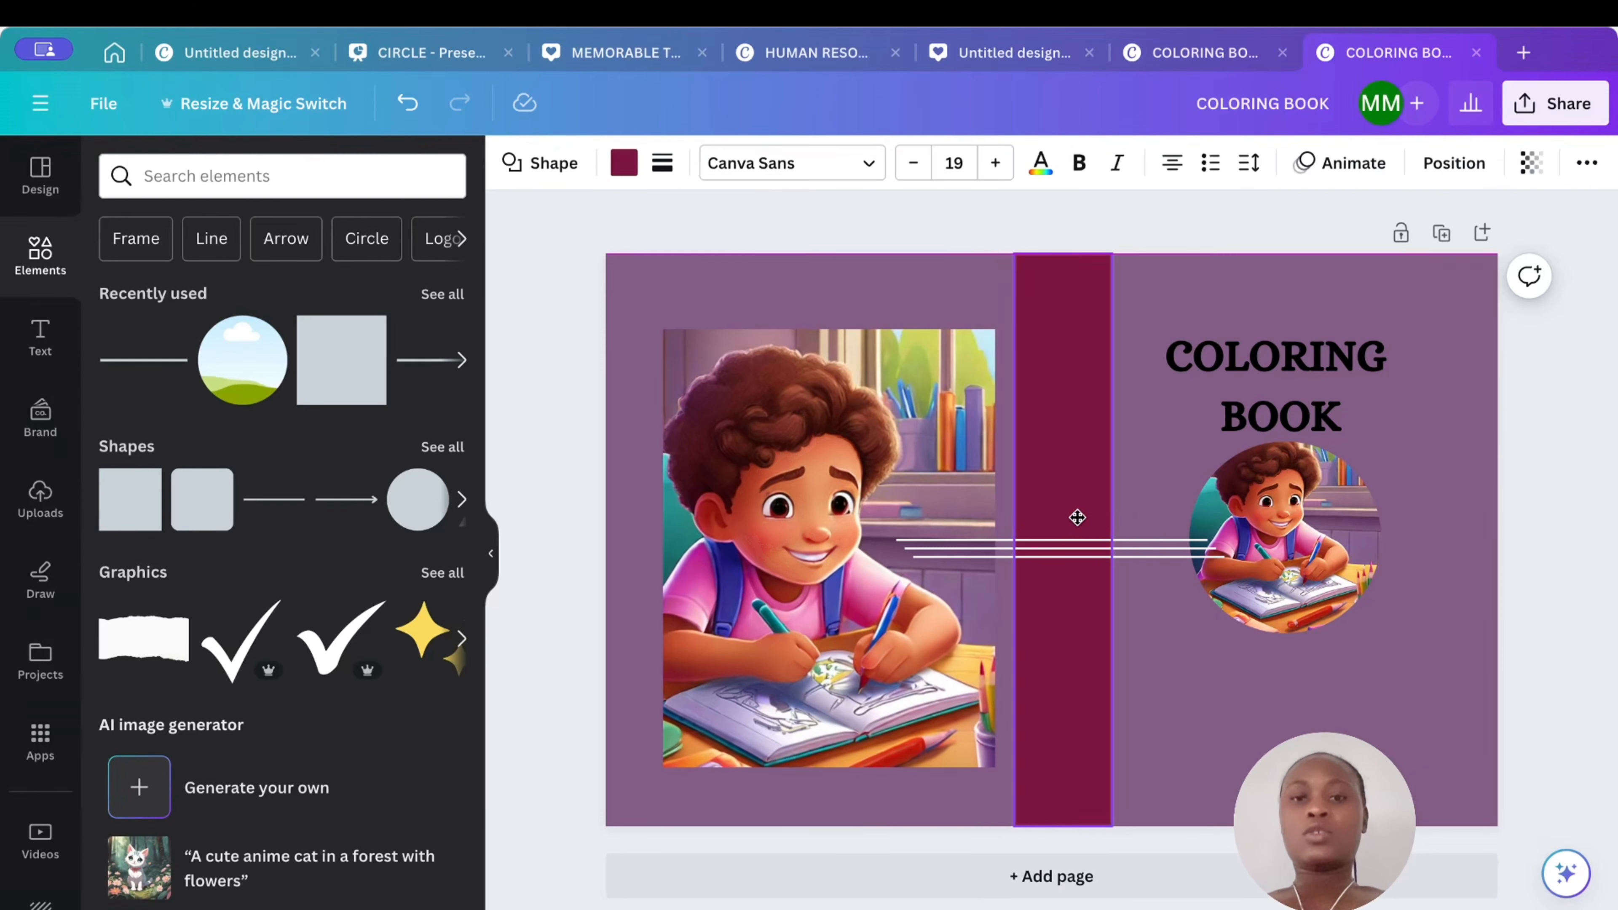
left_click_drag(1070, 522, 1077, 510)
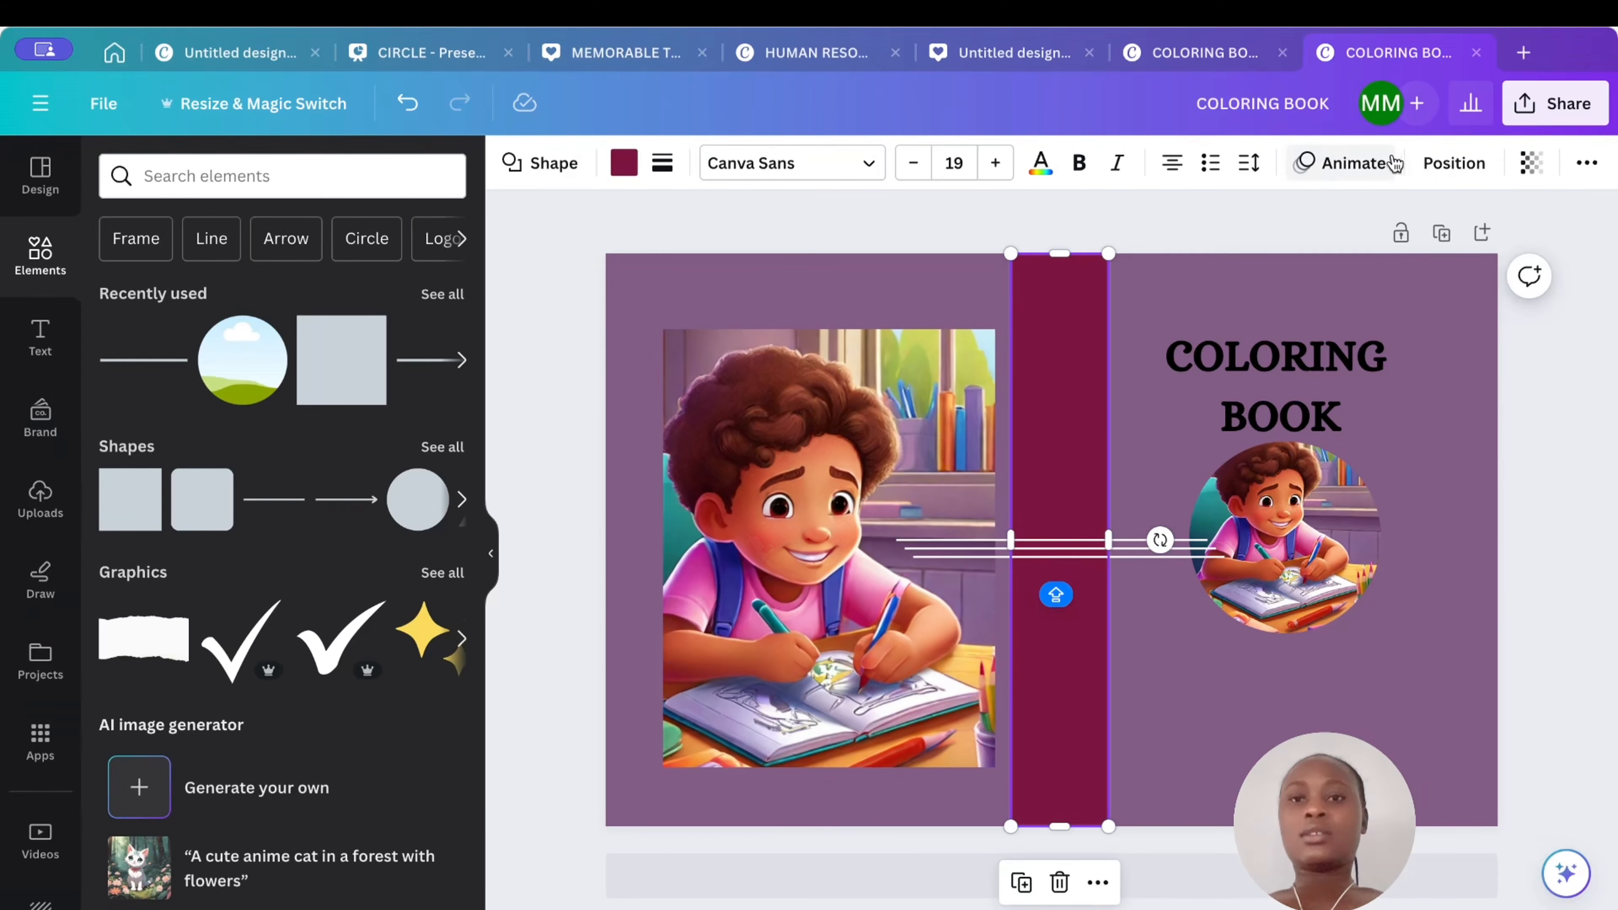
left_click(1452, 163)
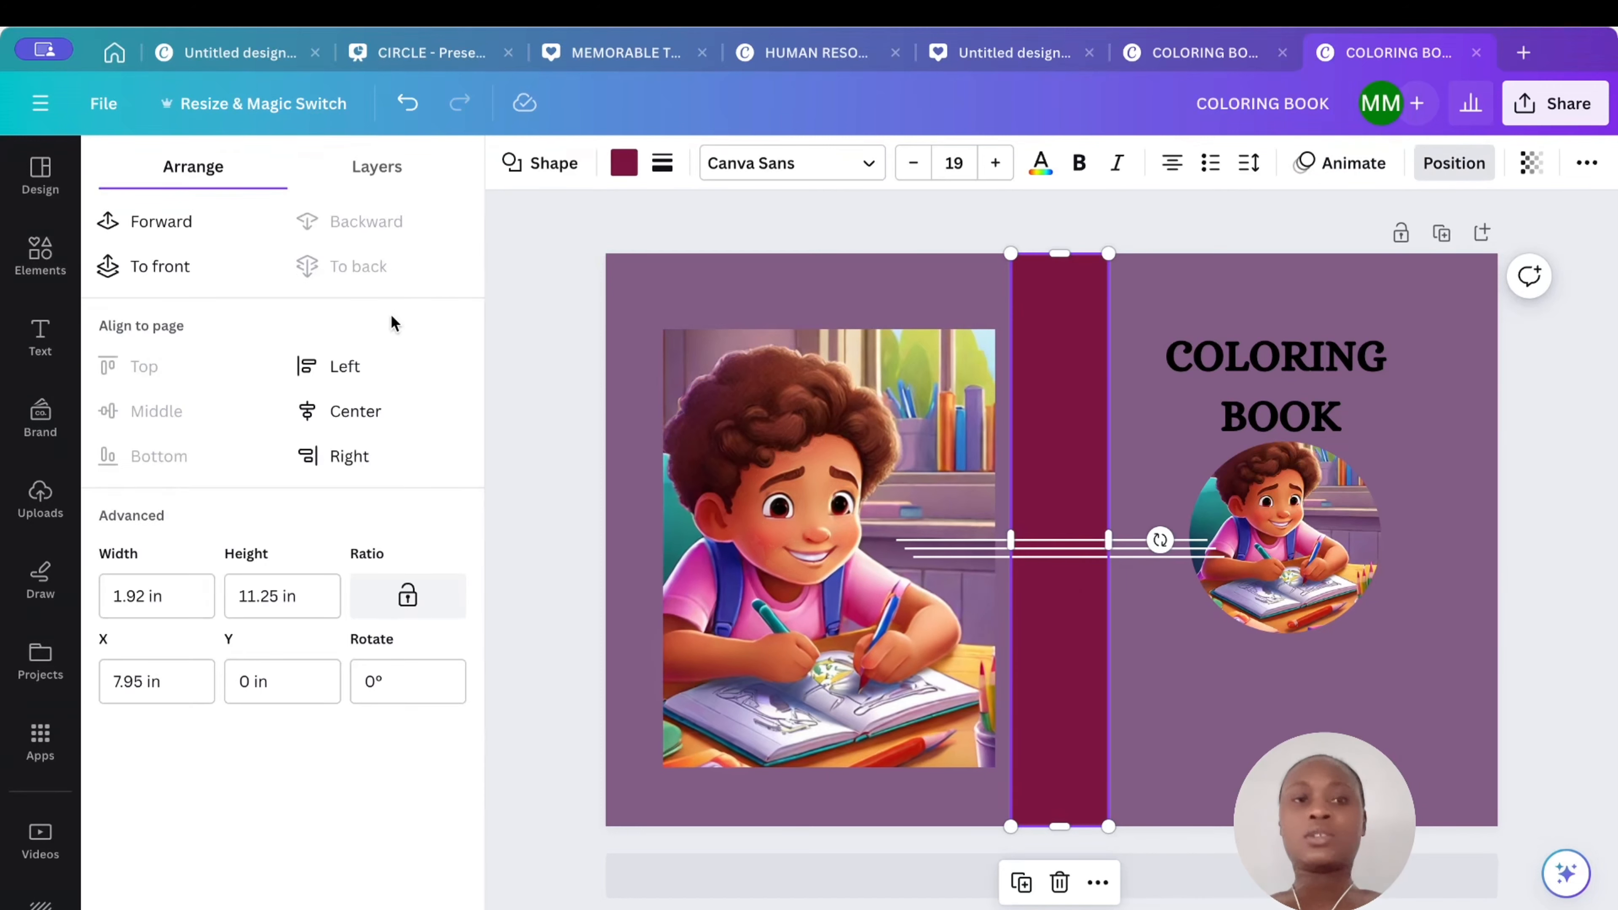
left_click(350, 411)
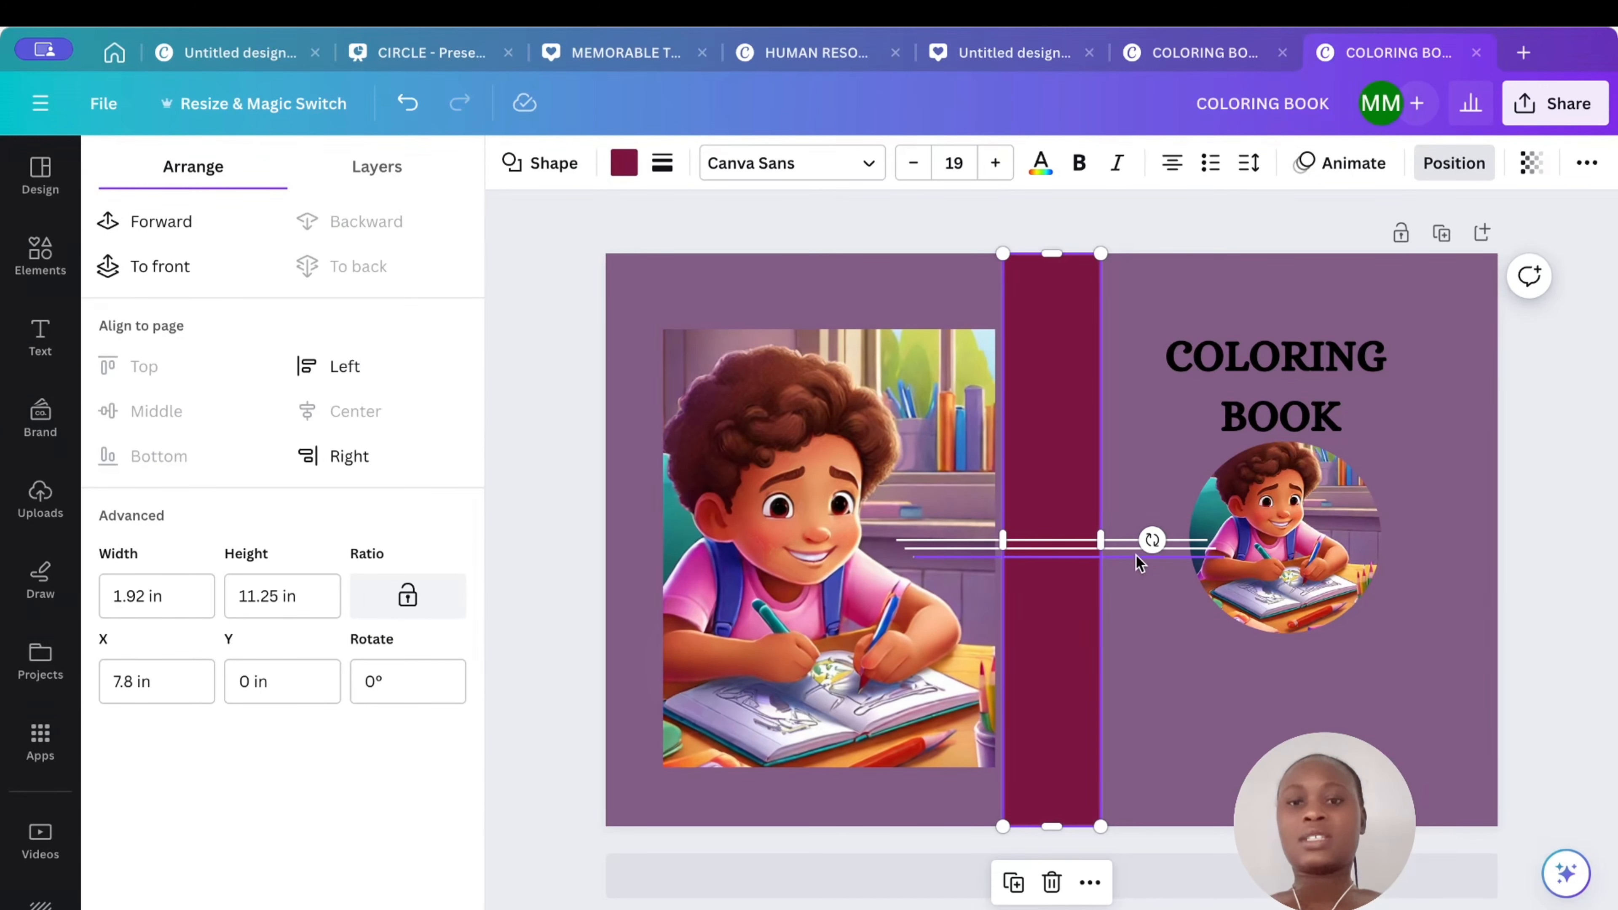
- Delete all three lines
left_click(1121, 546)
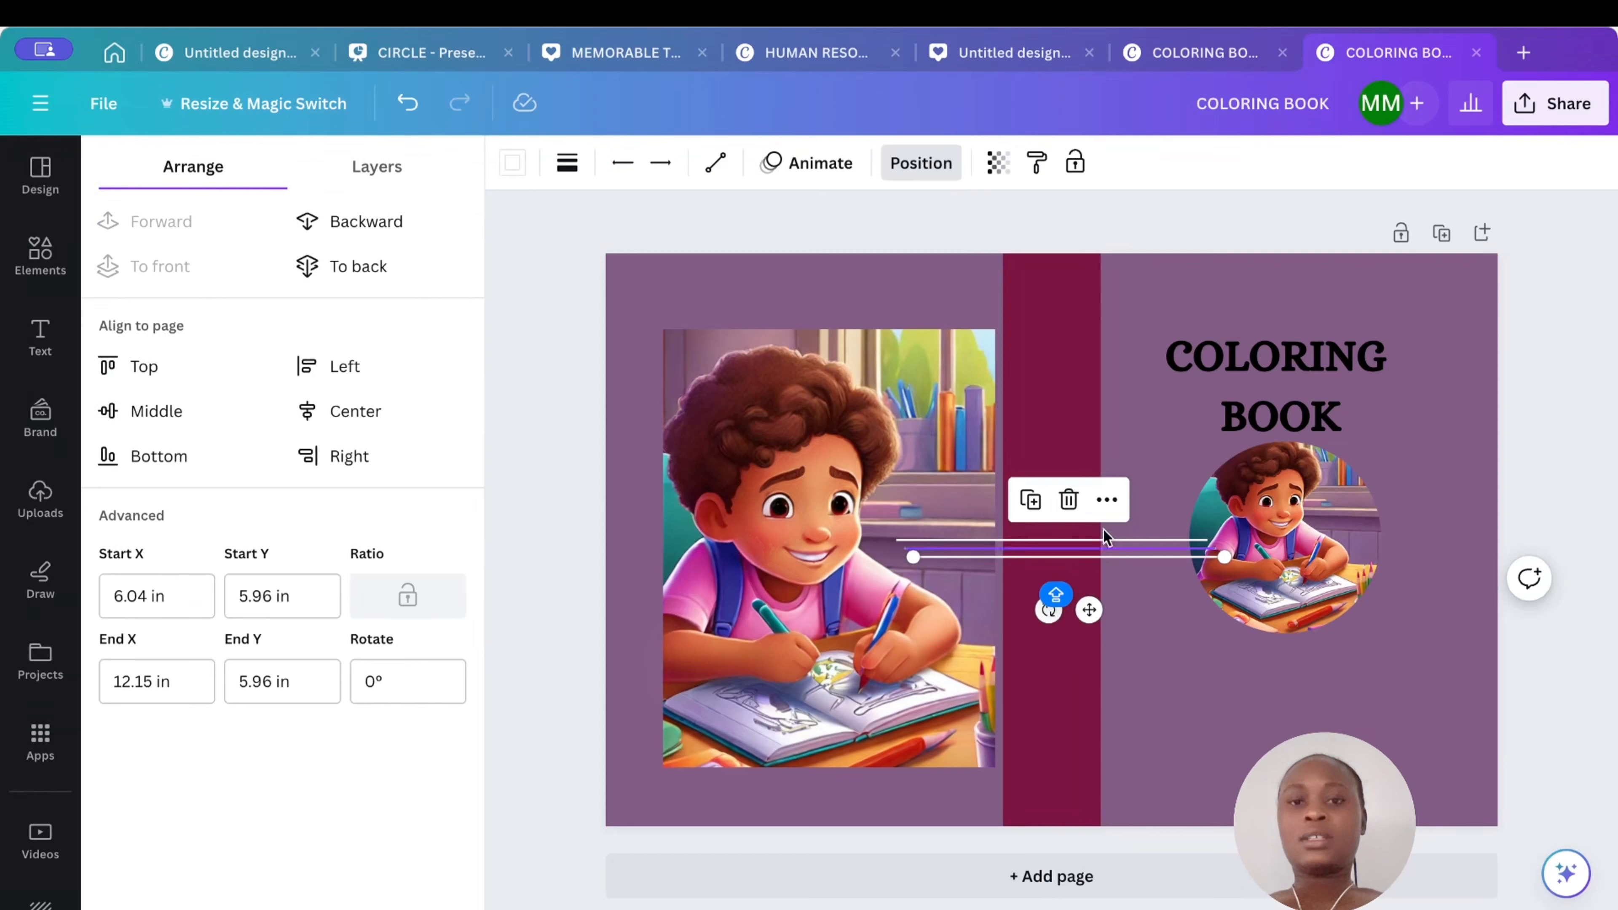
left_click(1071, 500)
left_click(1056, 544)
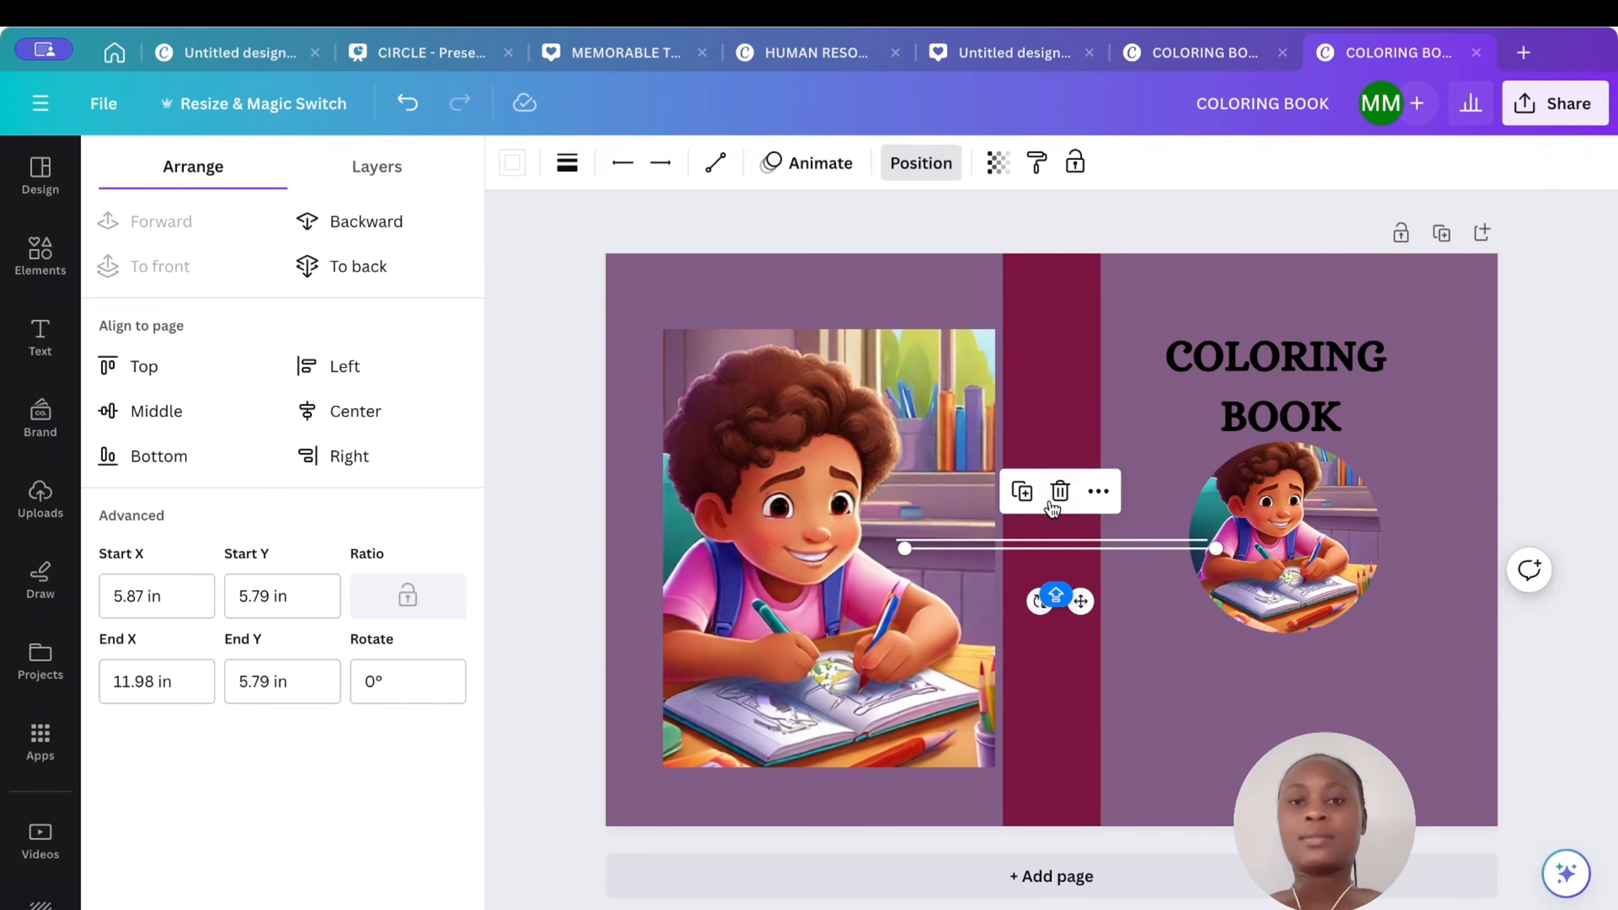
left_click(1055, 490)
left_click(1061, 542)
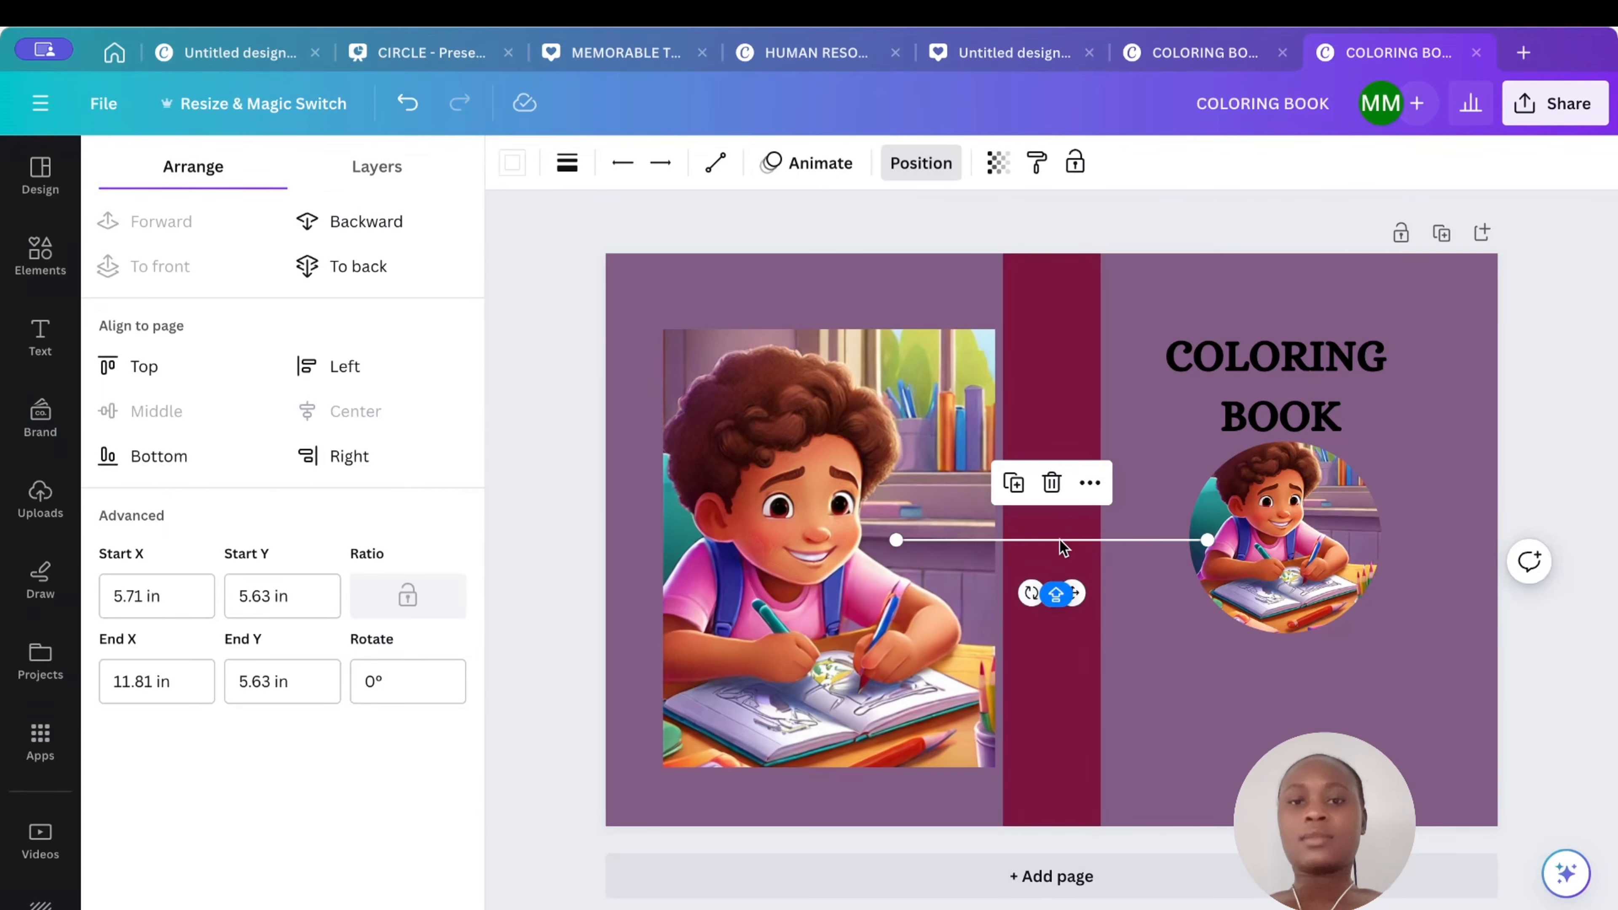
left_click(1051, 482)
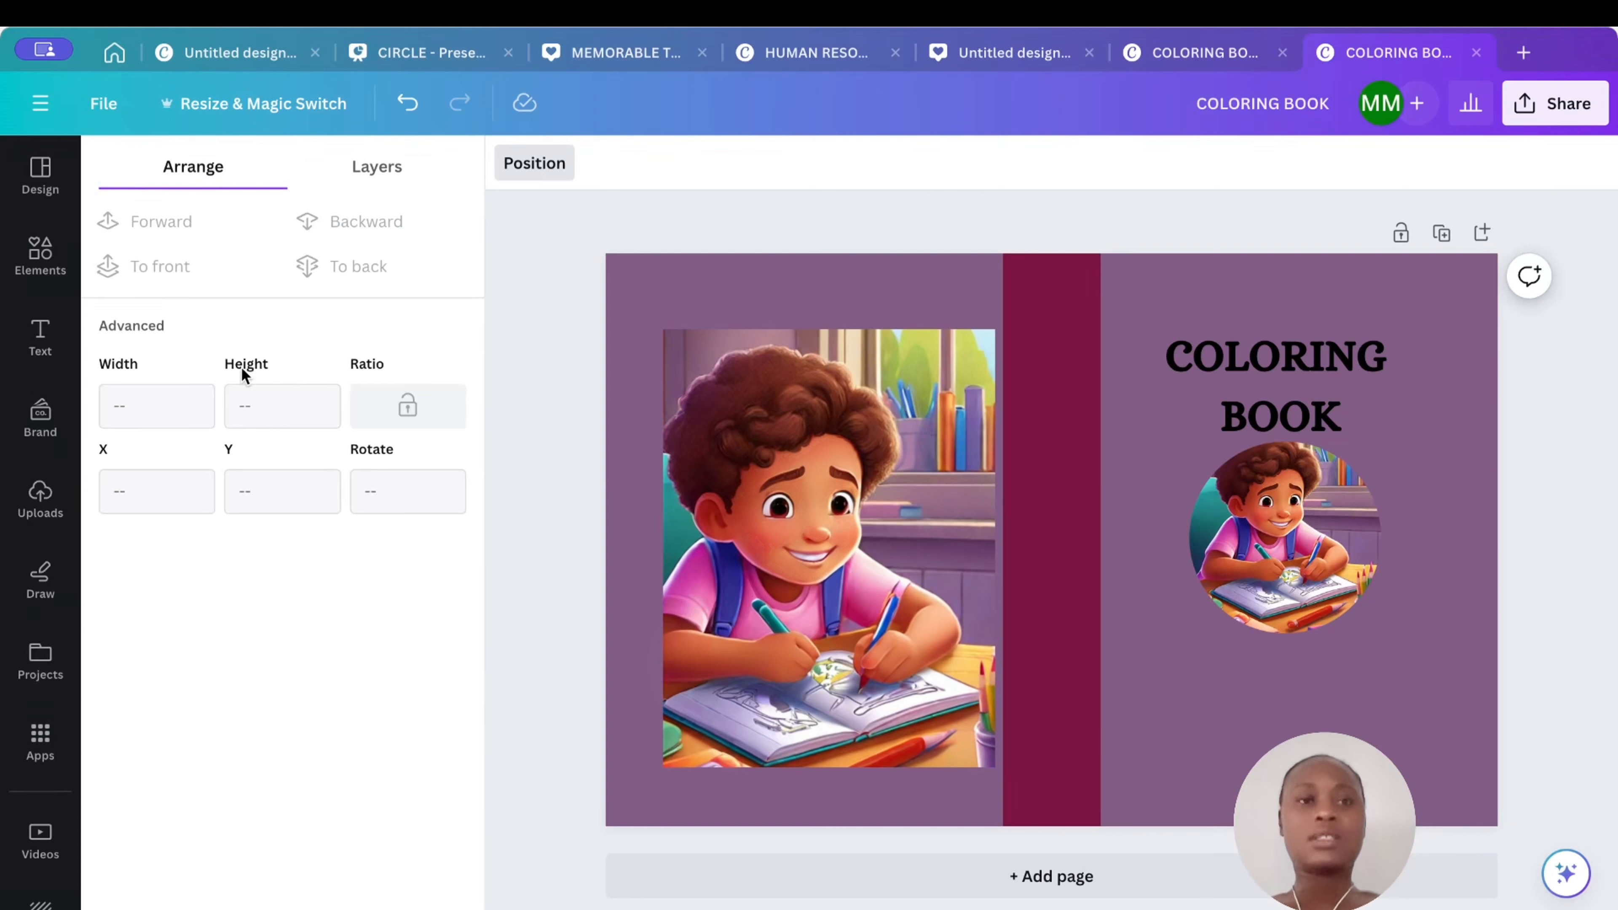
- Add a line, move it below the circle on the front cover, and duplicate it
left_click(39, 252)
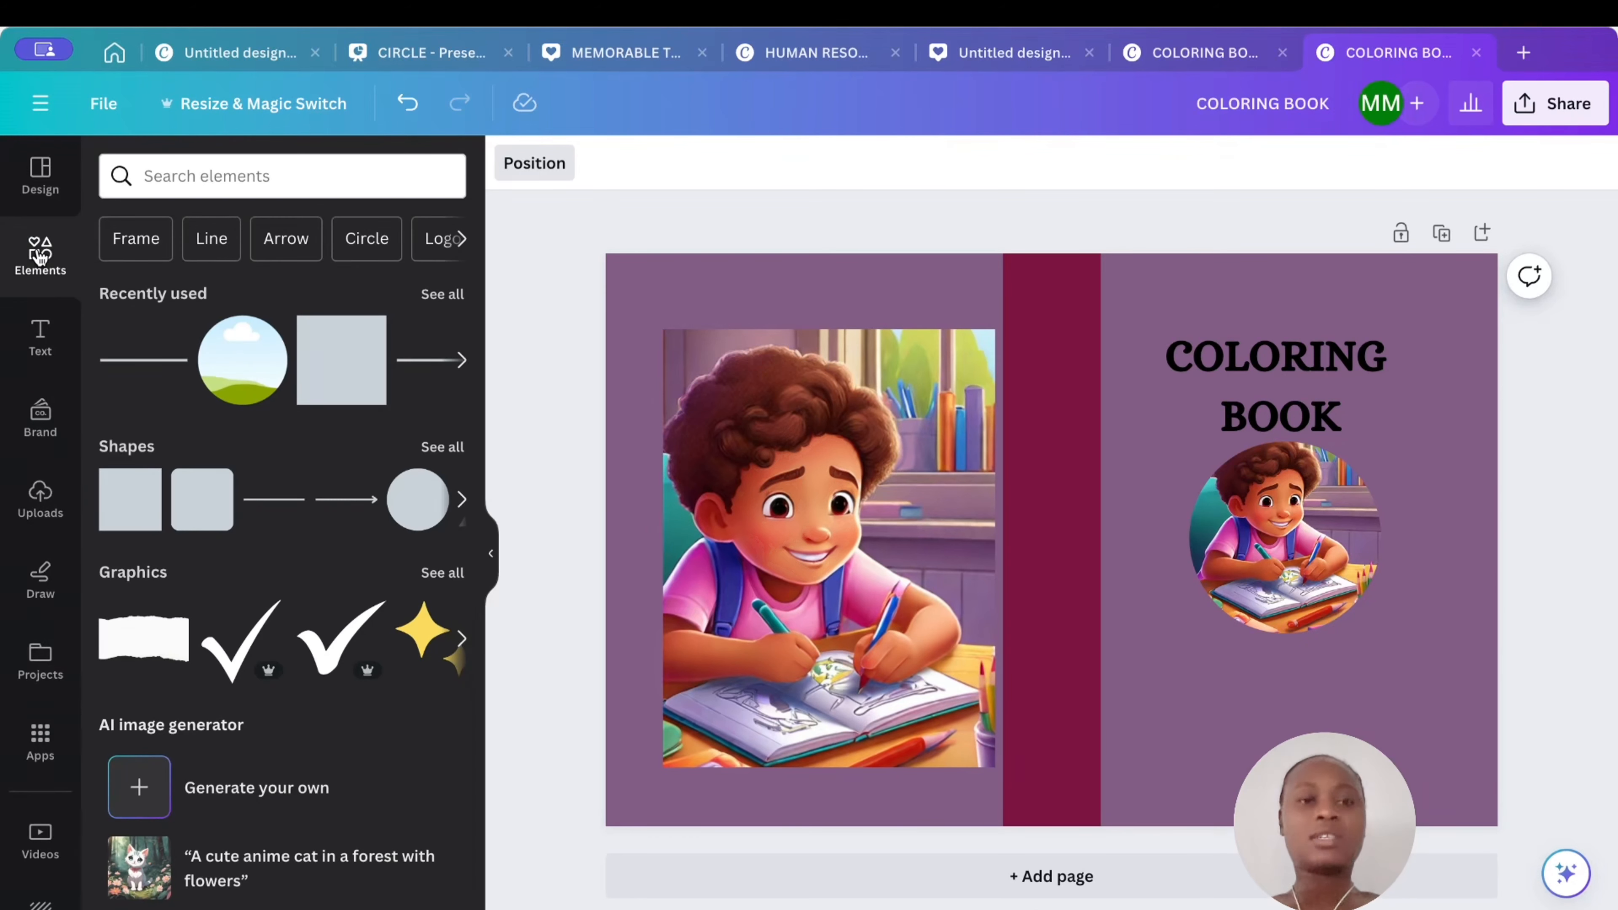
left_click(149, 361)
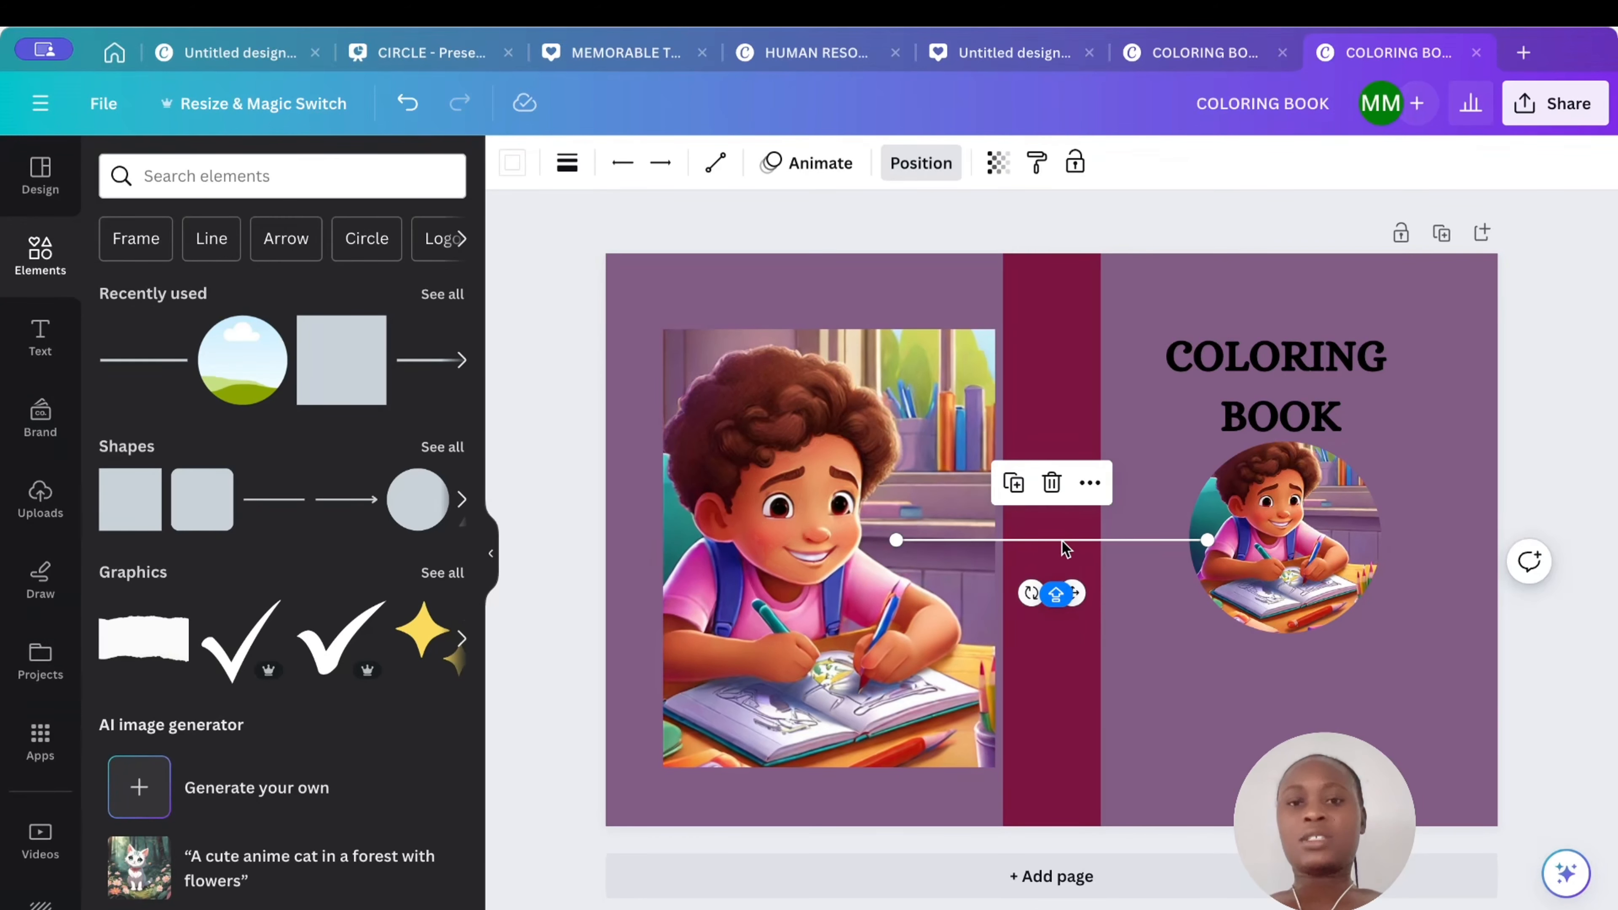
left_click_drag(1062, 541, 1260, 666)
left_click(1217, 608)
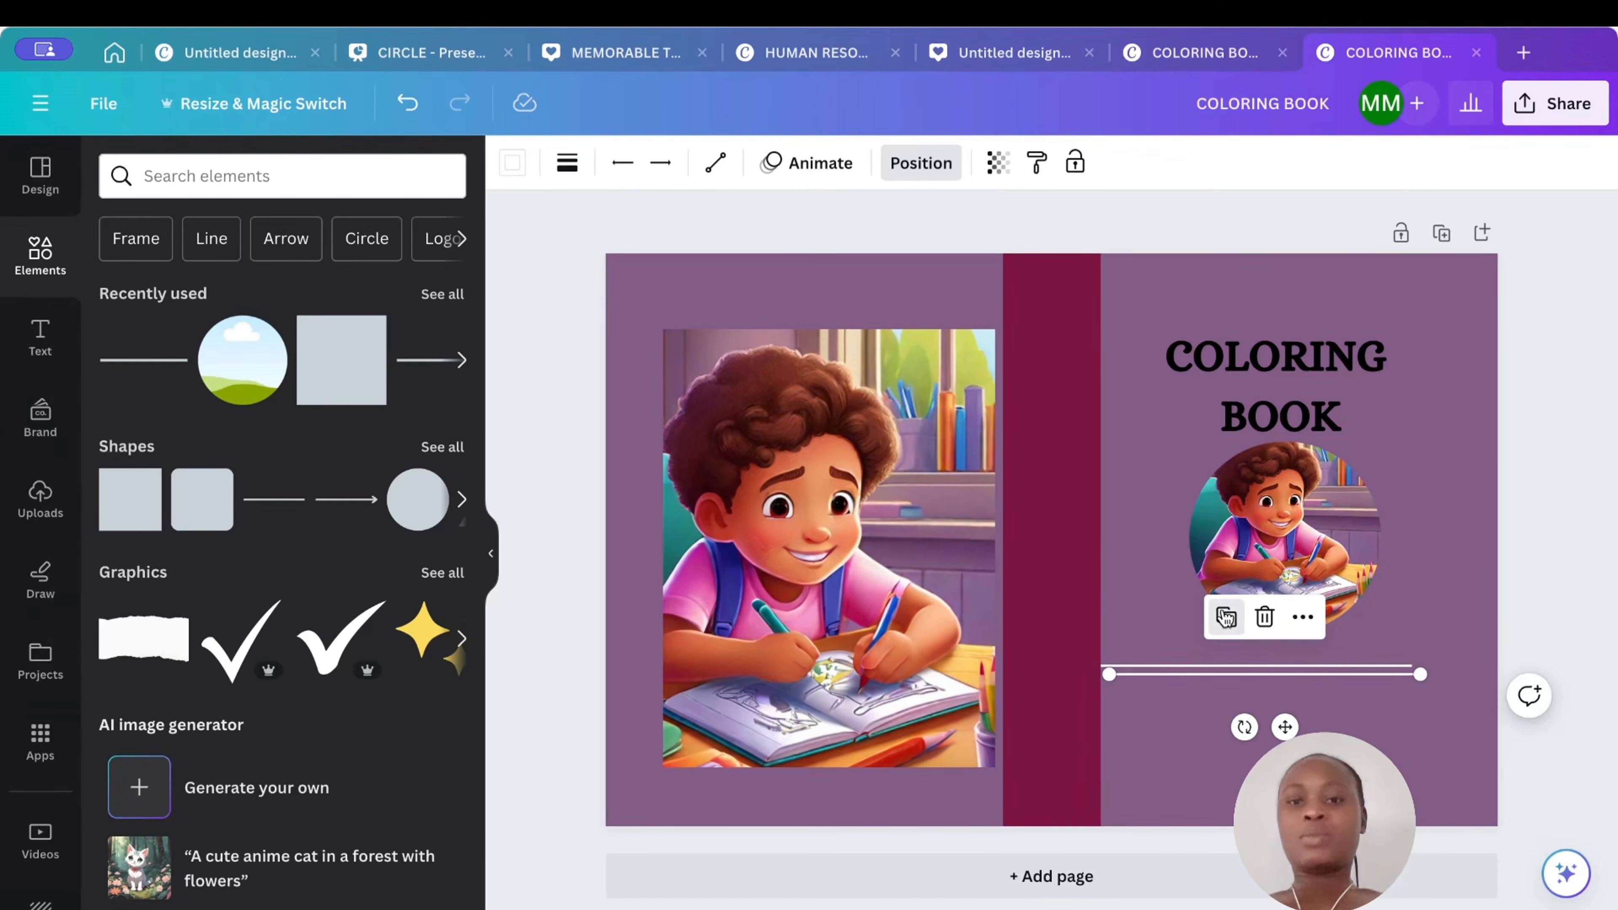
left_click(1226, 616)
- Group the lines and move and stretch them beneath the circle
left_click_drag(1147, 635, 1179, 698)
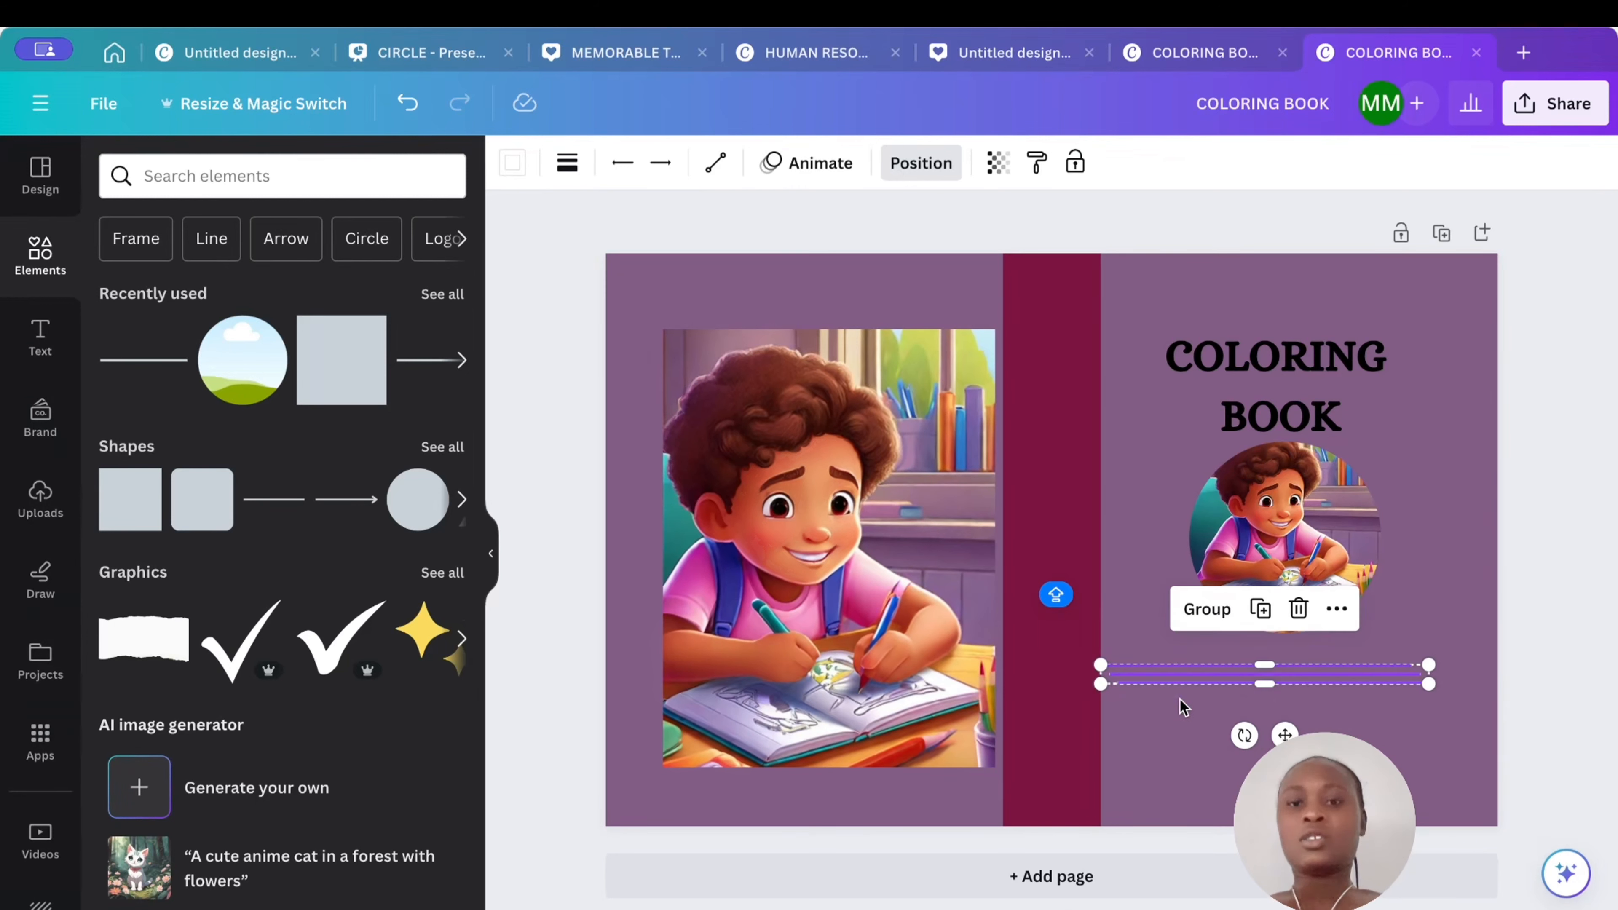
left_click(1206, 608)
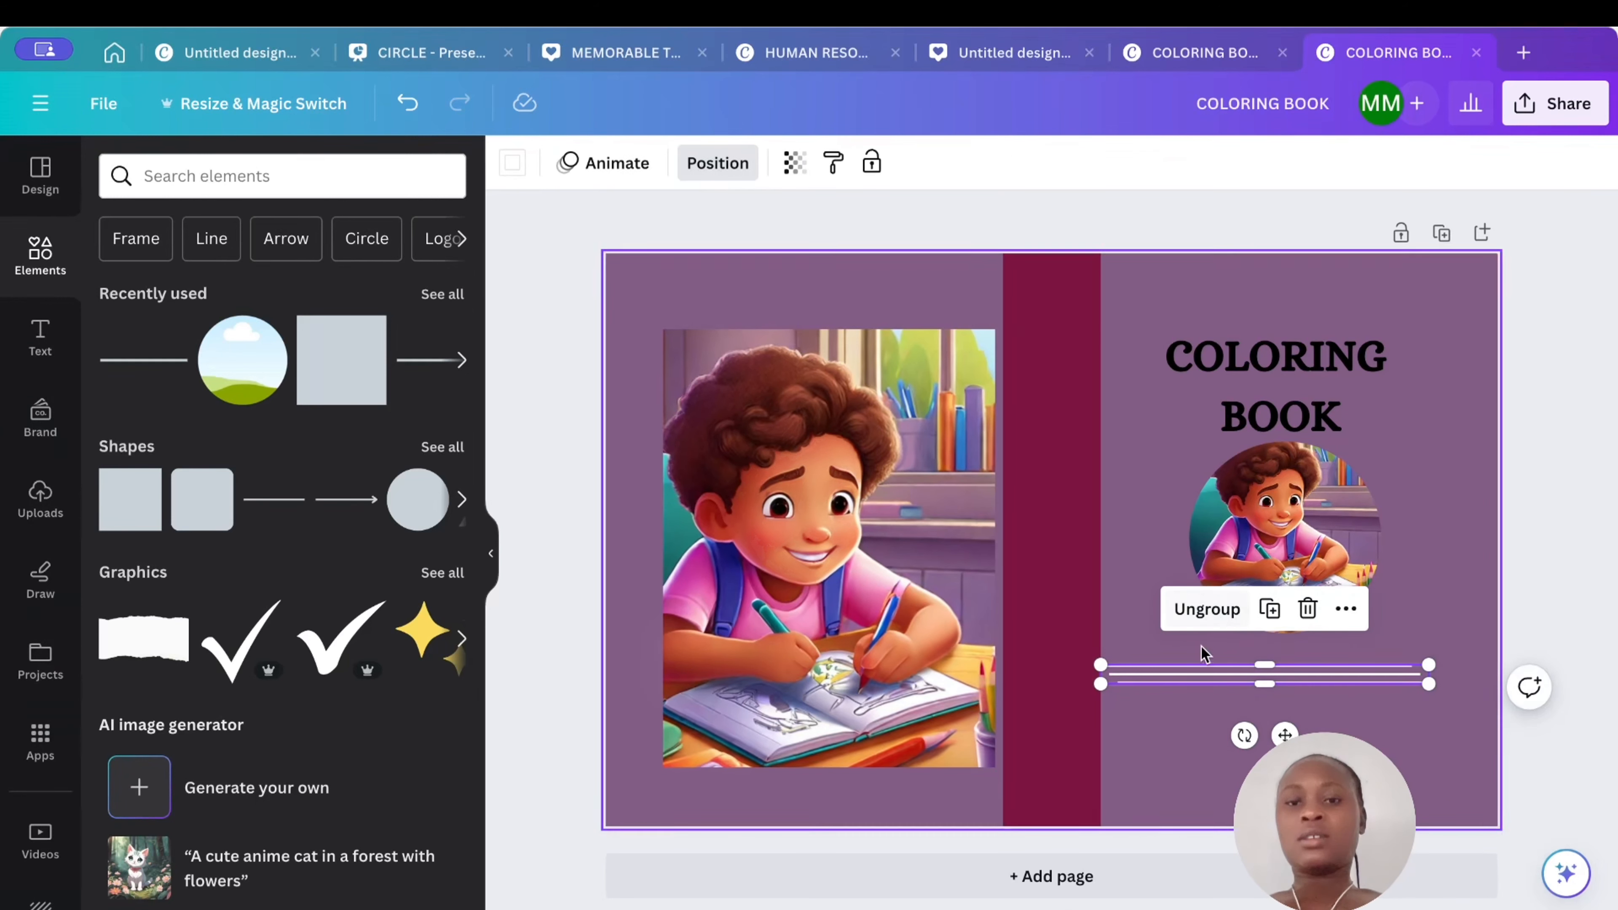
left_click(1201, 733)
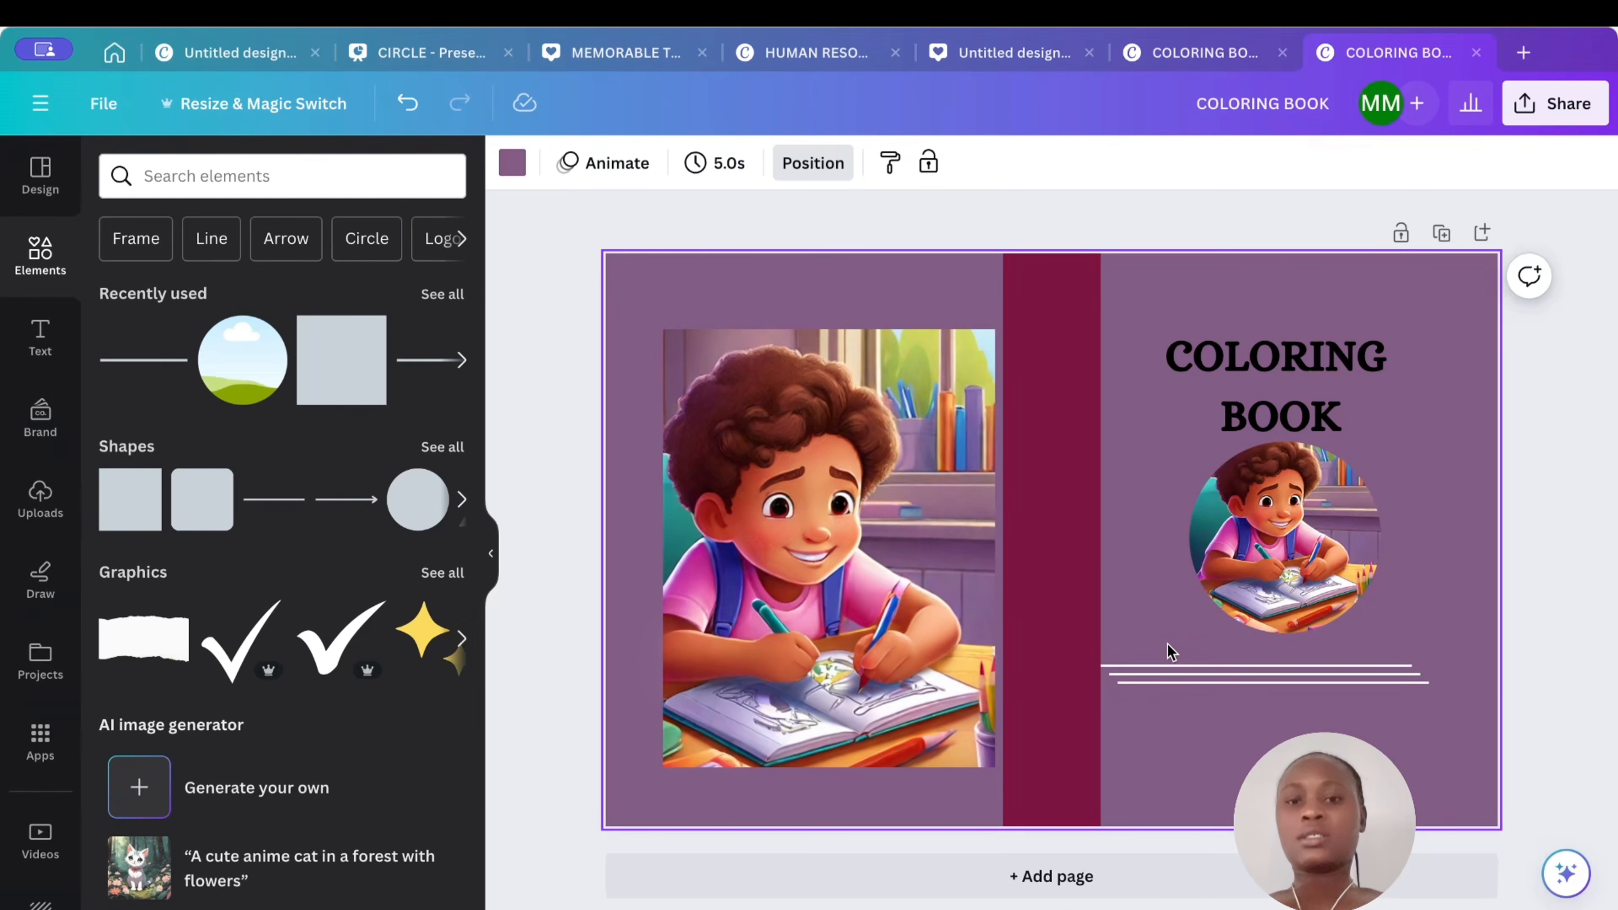
mouse_move(1175, 666)
left_mouse_down()
mouse_move(1217, 670)
mouse_move(1202, 653)
left_mouse_up()
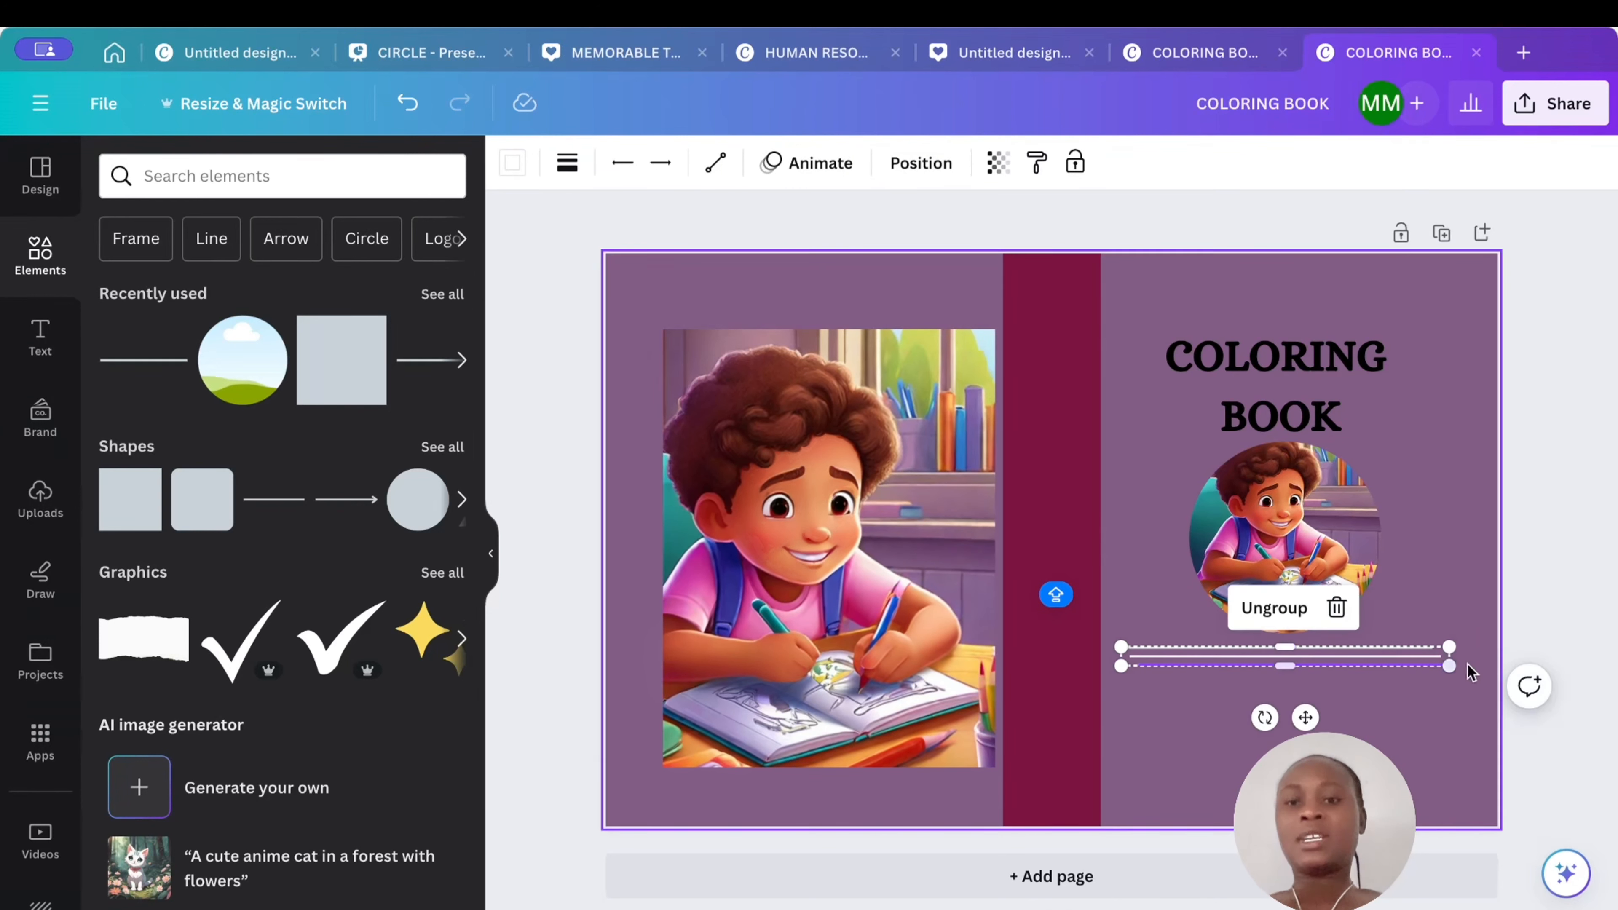
left_click_drag(1373, 653, 1408, 673)
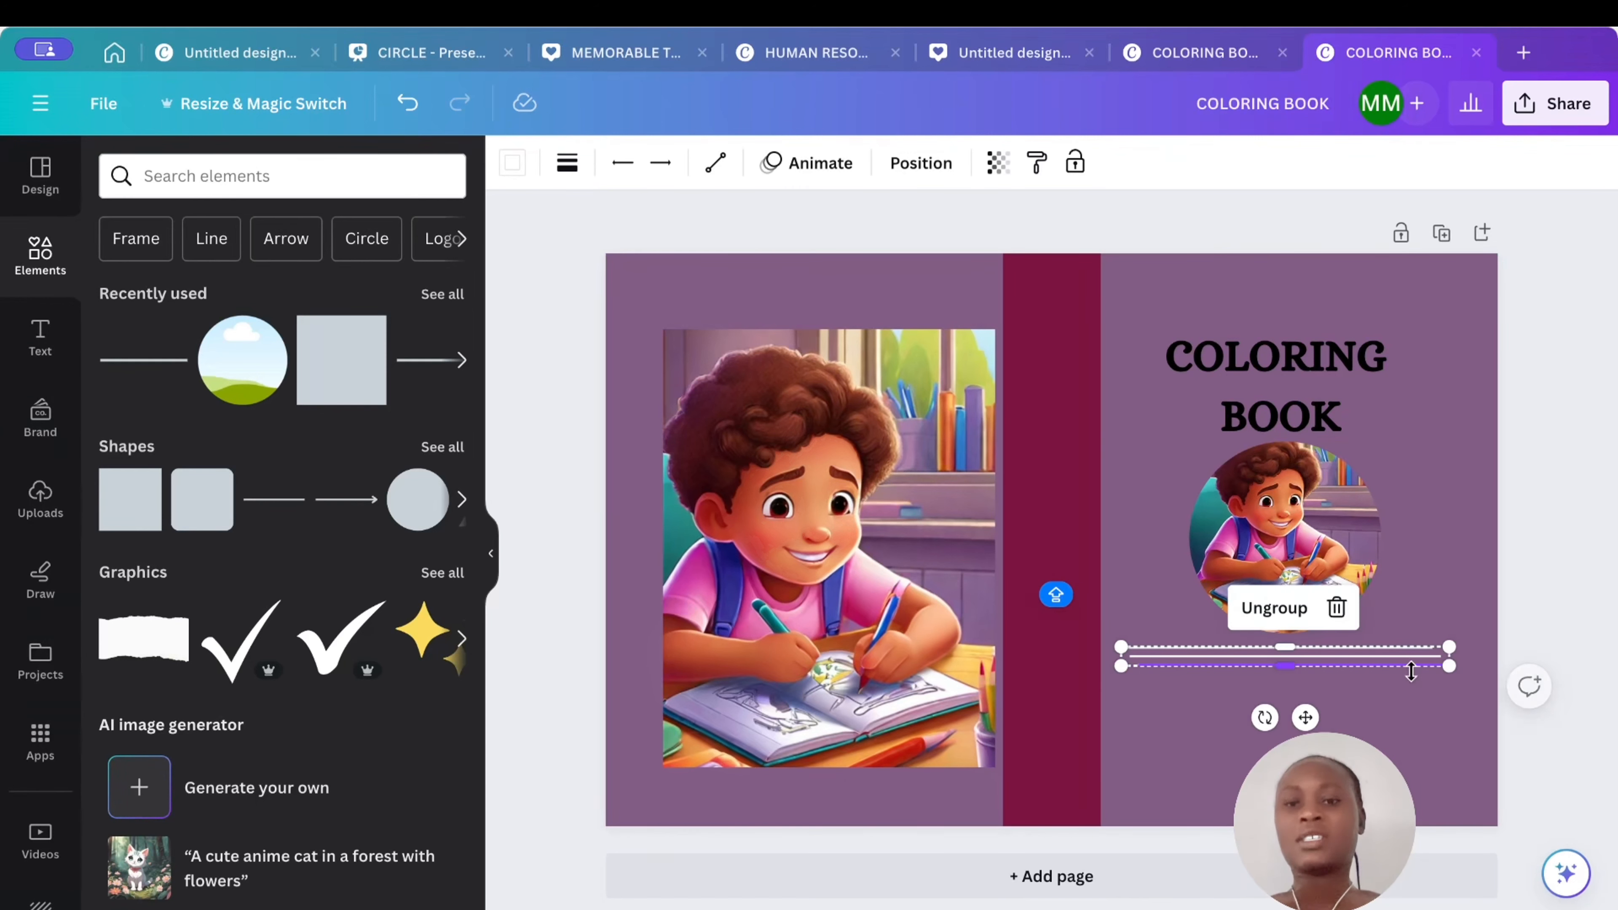
left_click(1446, 634)
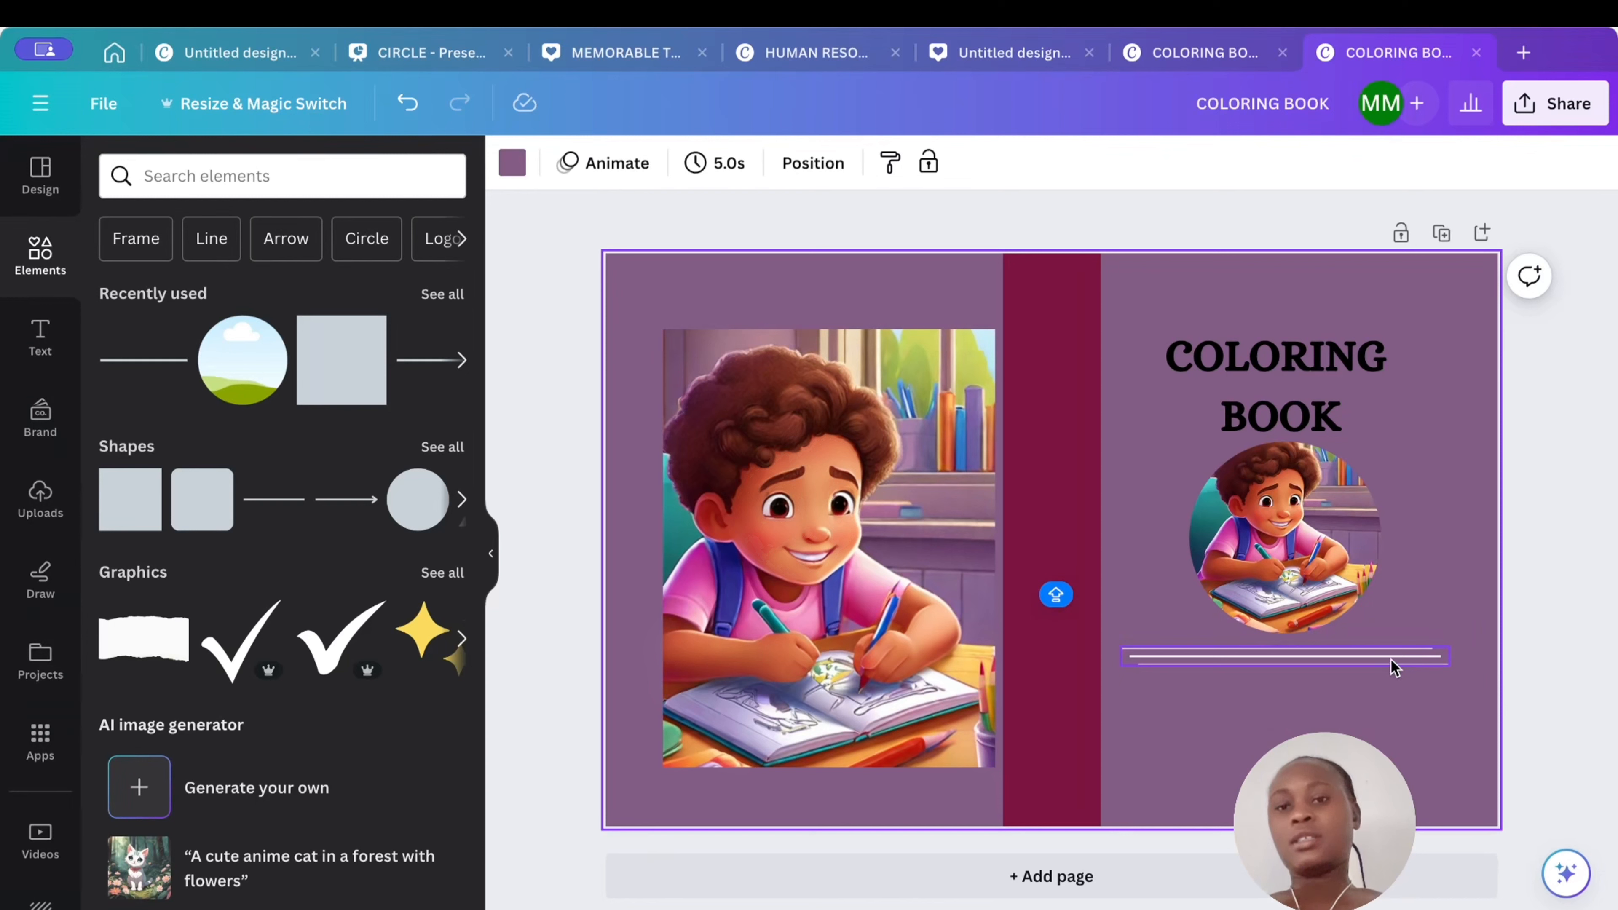
left_click(1393, 675)
left_click(1427, 589)
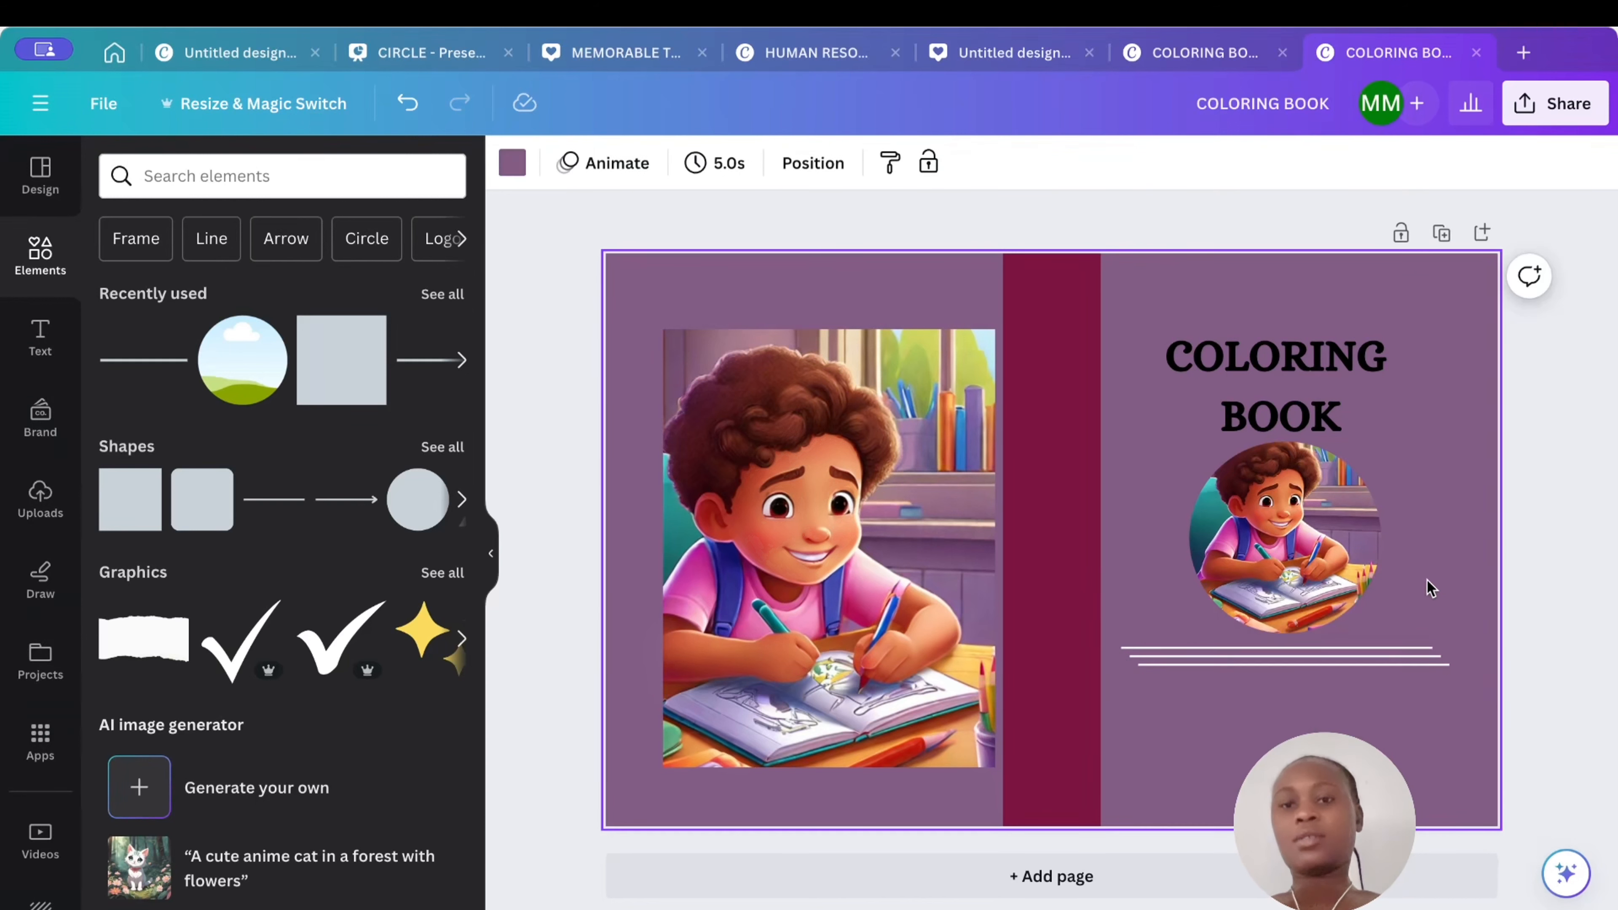
- Ungroup the lines and space them evenly as three parallel lines below the circle
left_click(1338, 644)
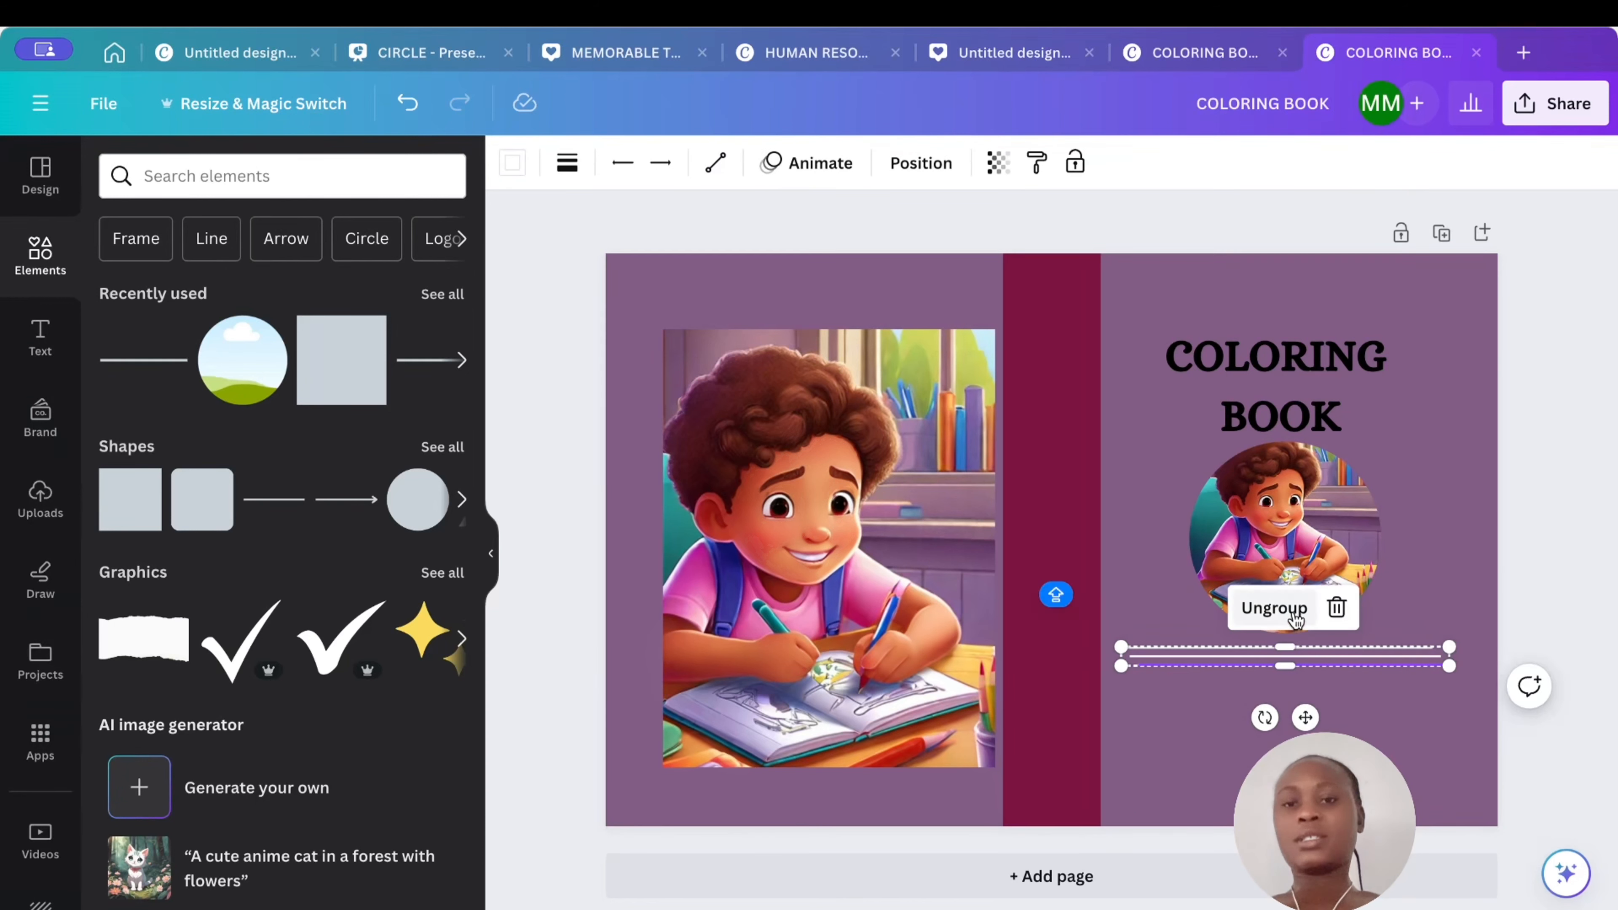
left_click(1297, 615)
left_click(1410, 594)
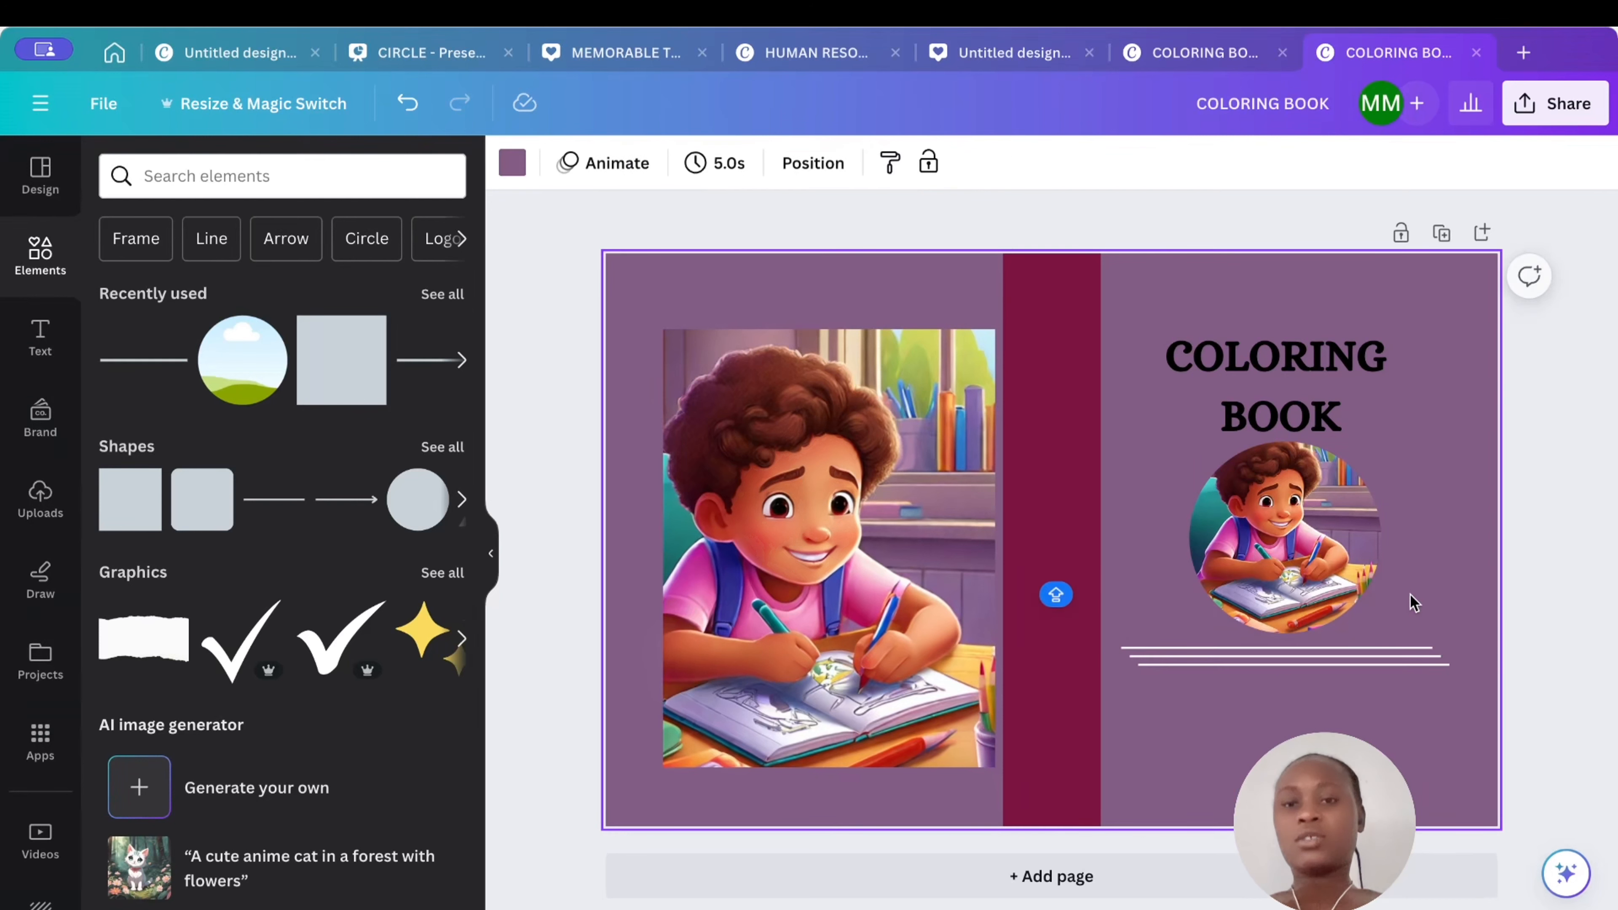
mouse_move(1351, 666)
left_mouse_down()
mouse_move(1347, 683)
mouse_move(1342, 671)
left_mouse_up()
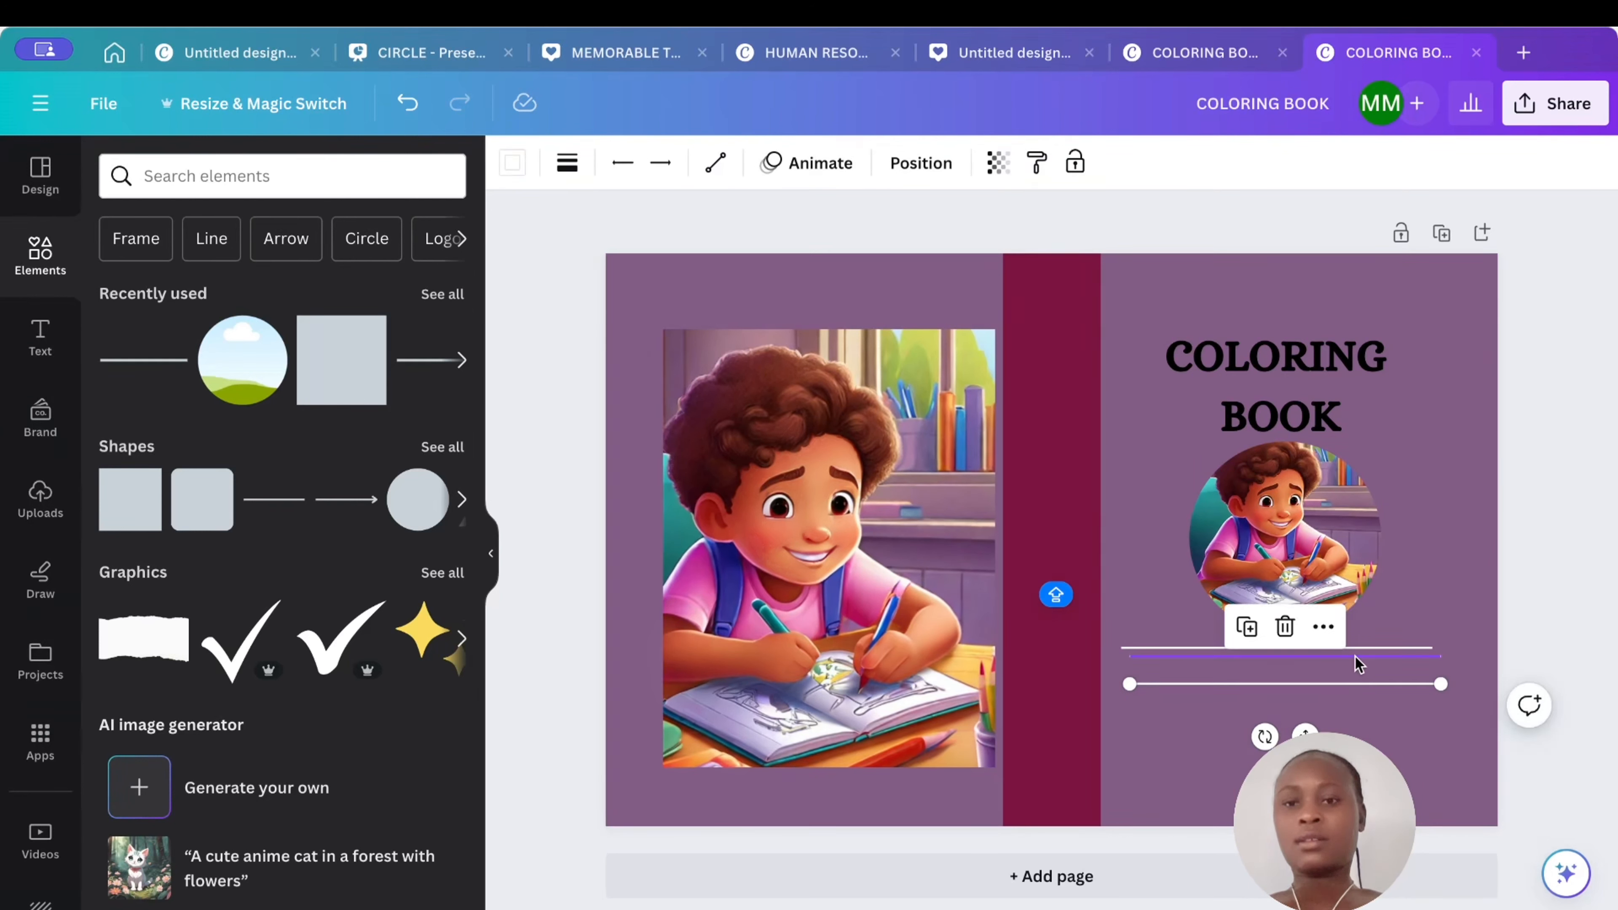
left_click(1354, 656)
left_click_drag(1354, 656, 1343, 697)
left_click(1350, 687)
left_click(1341, 664)
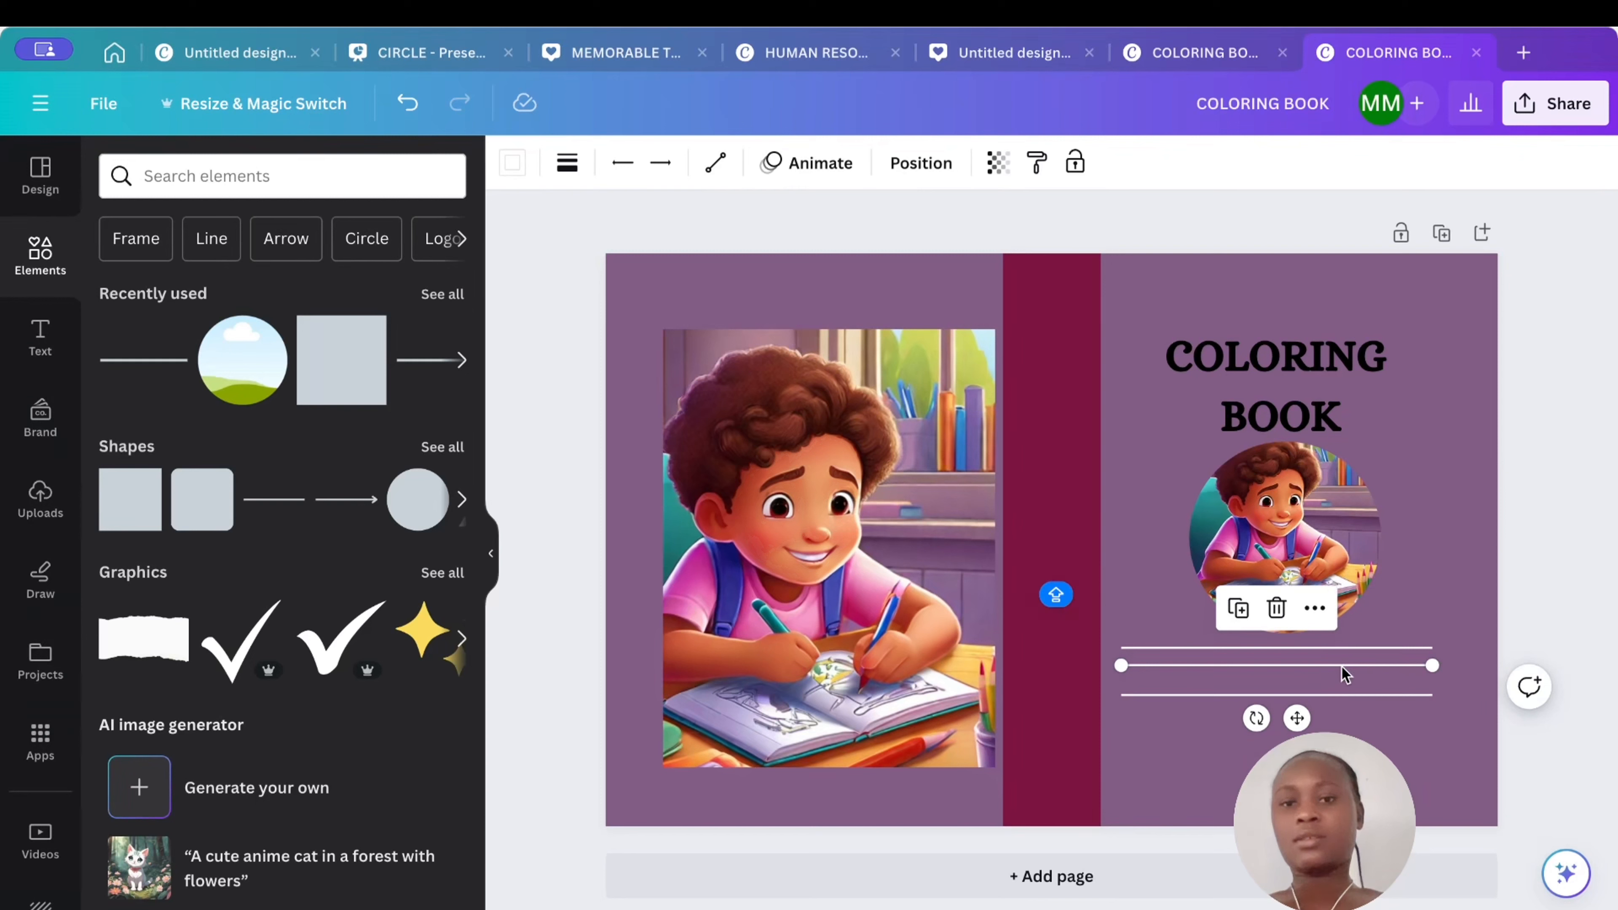
left_click_drag(1341, 669, 1342, 675)
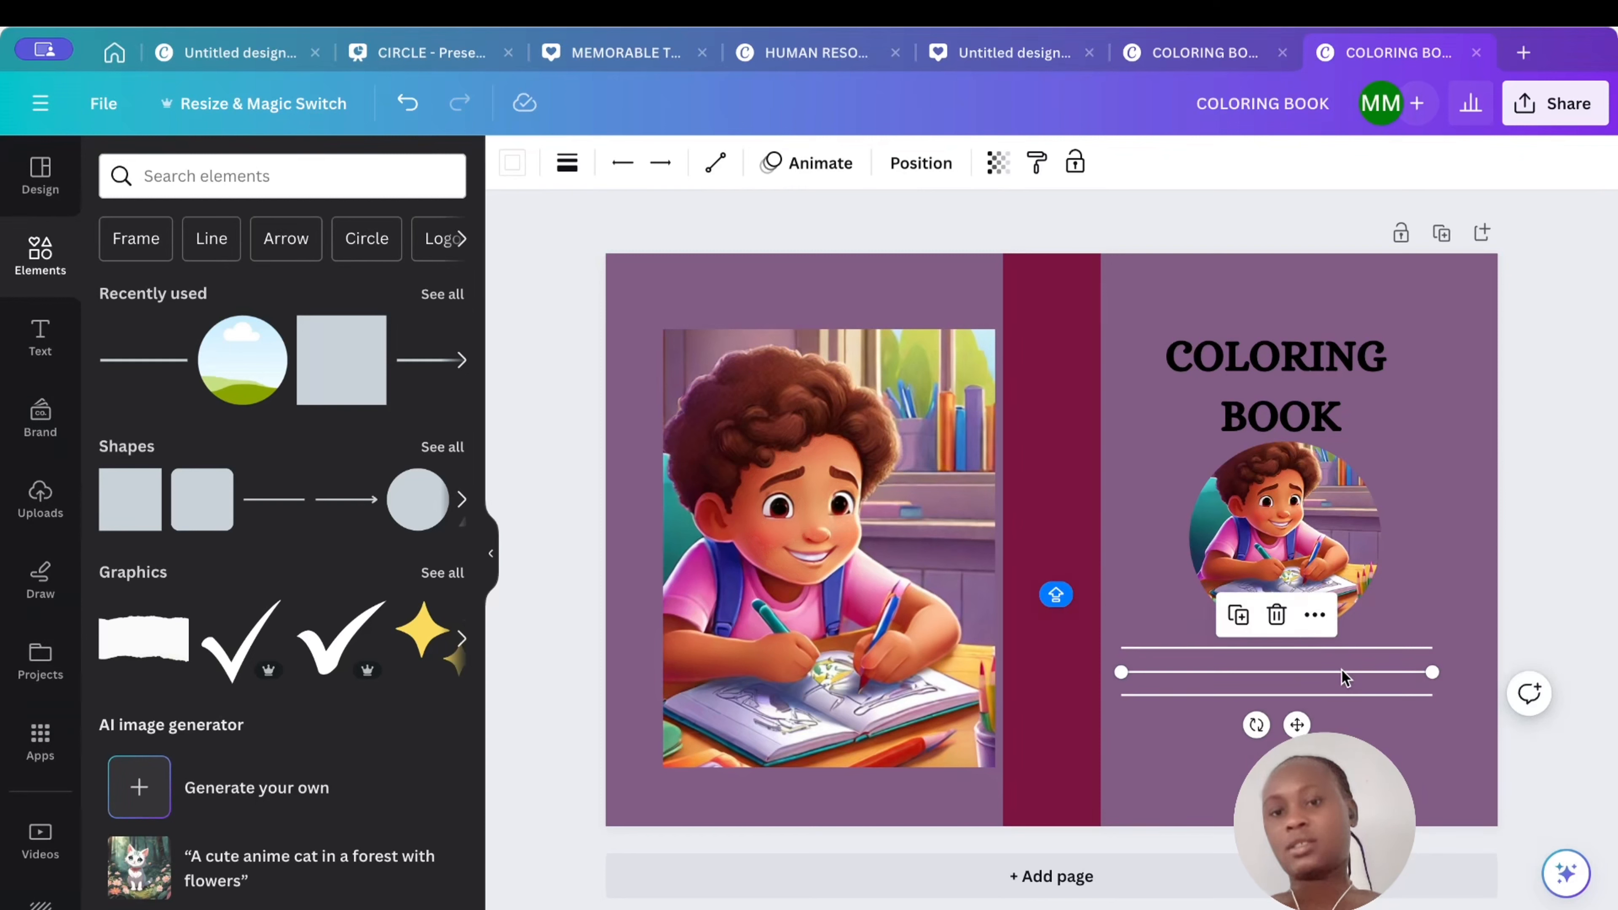
left_click(1441, 608)
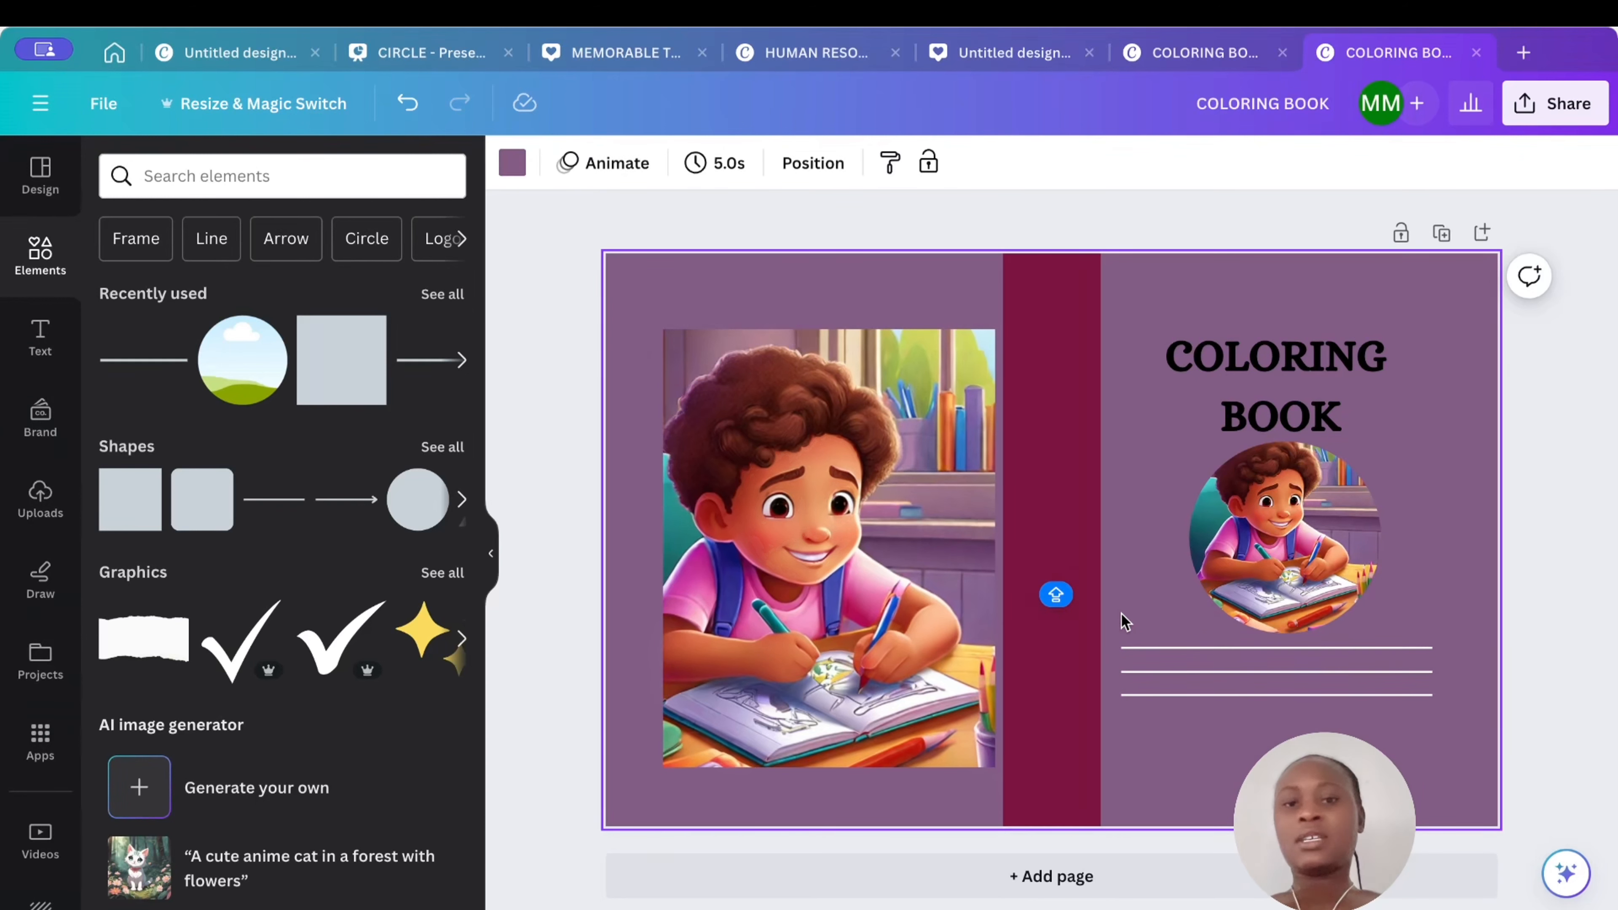
- Select the three lines below the circle and group them
left_click_drag(1123, 608, 1191, 688)
left_click(1214, 591)
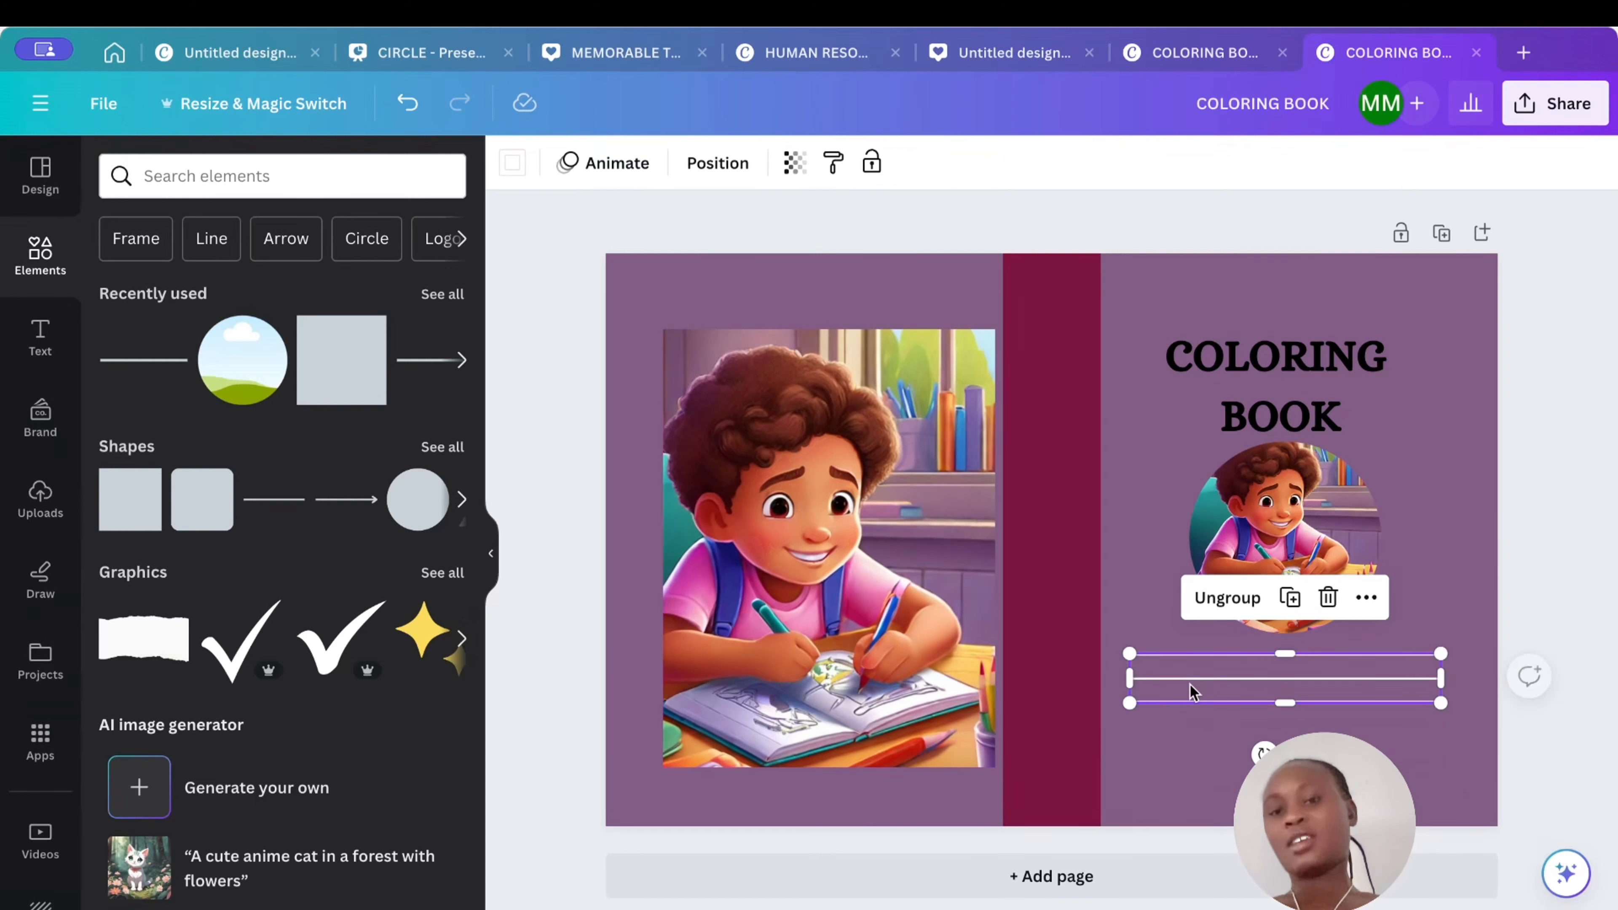
left_click(1235, 751)
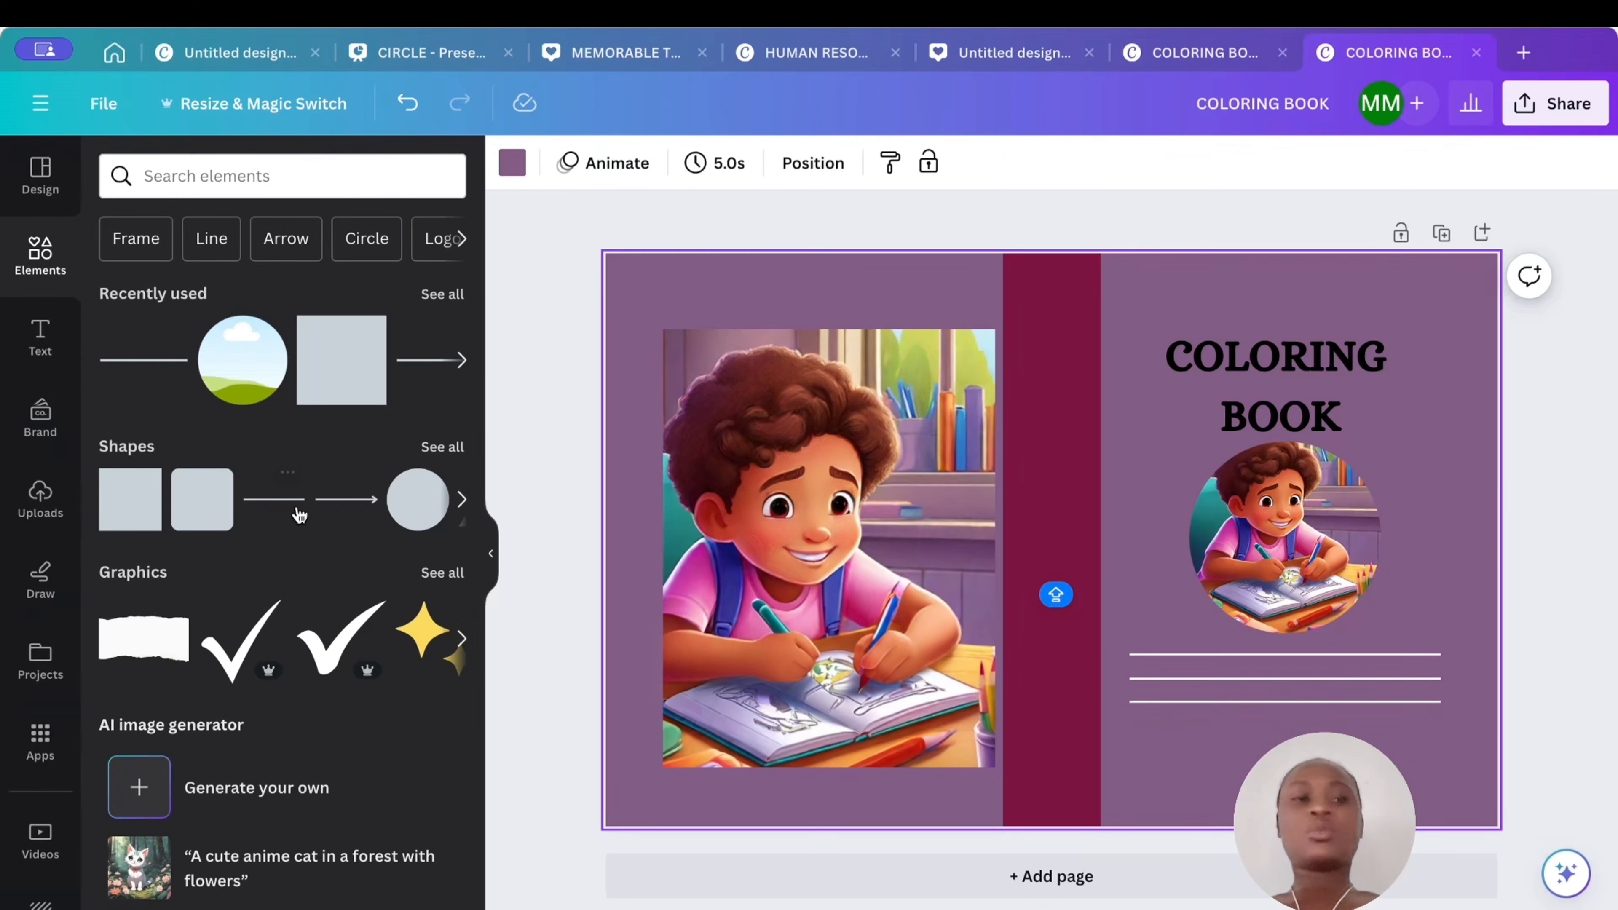
- Add a subheading text box reading 17.25*11.25
left_click(43, 335)
left_click(197, 604)
type("17.")
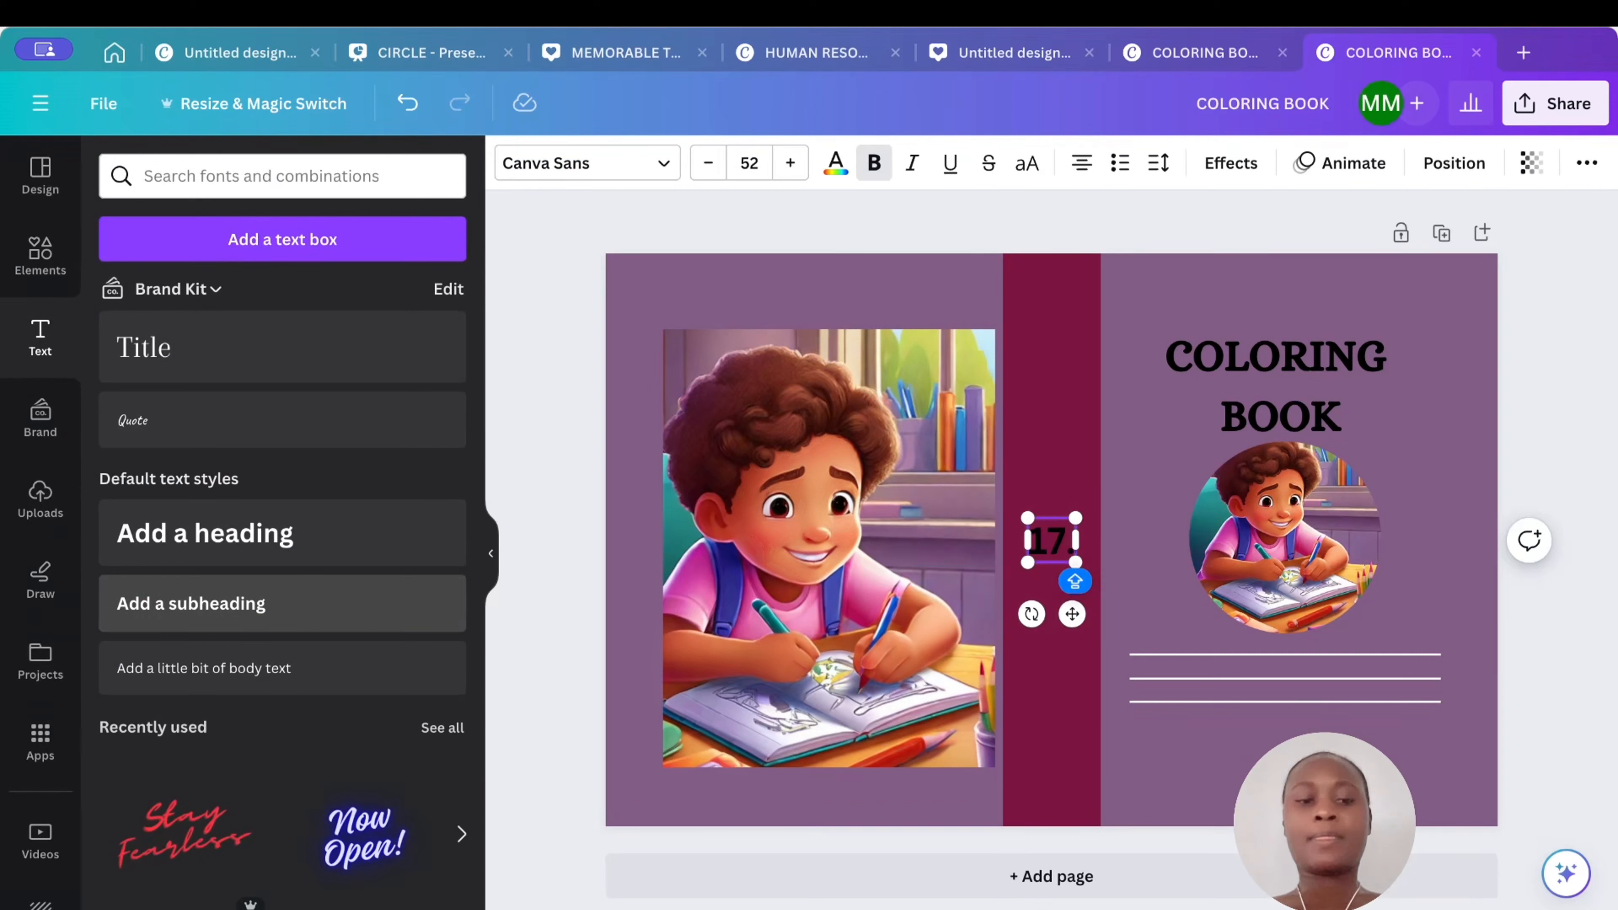
type("25")
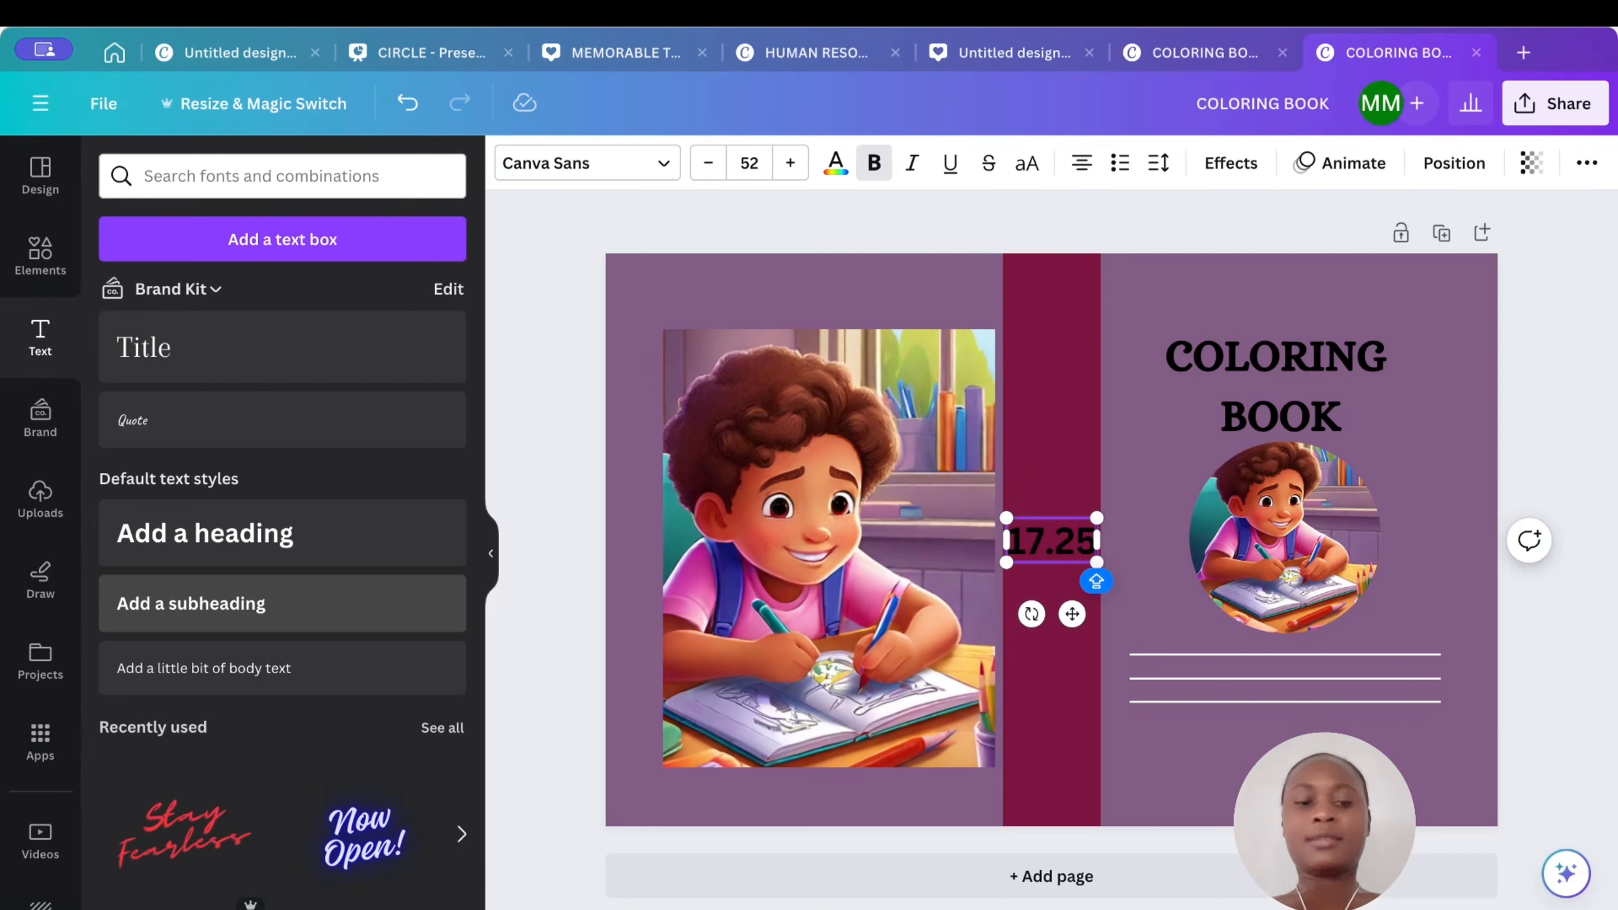
type("*")
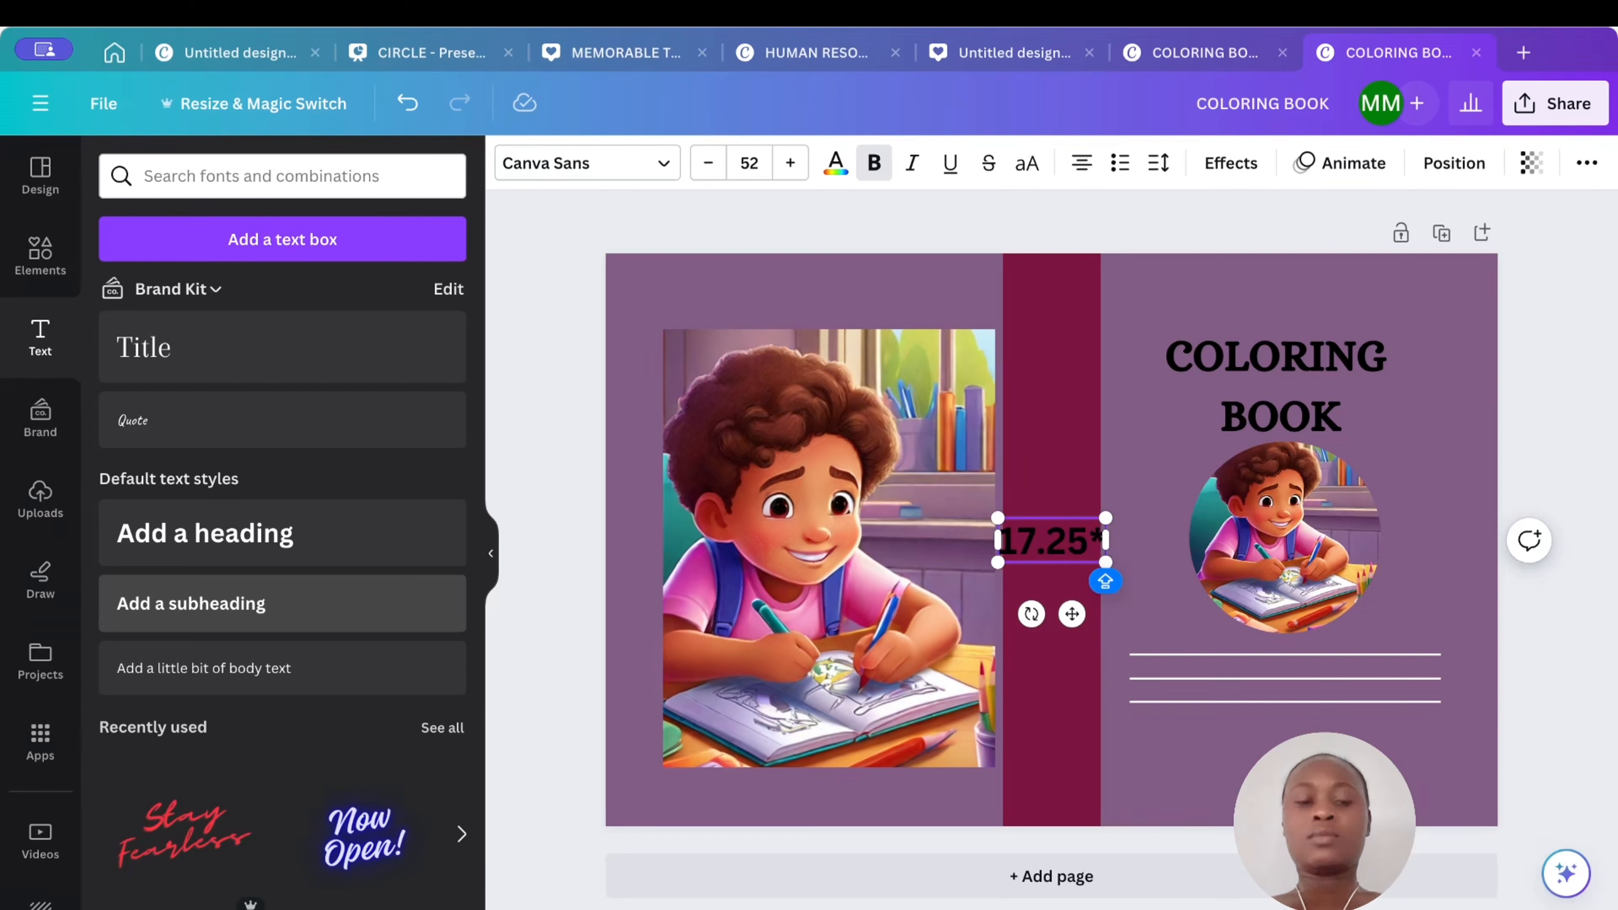
type("11")
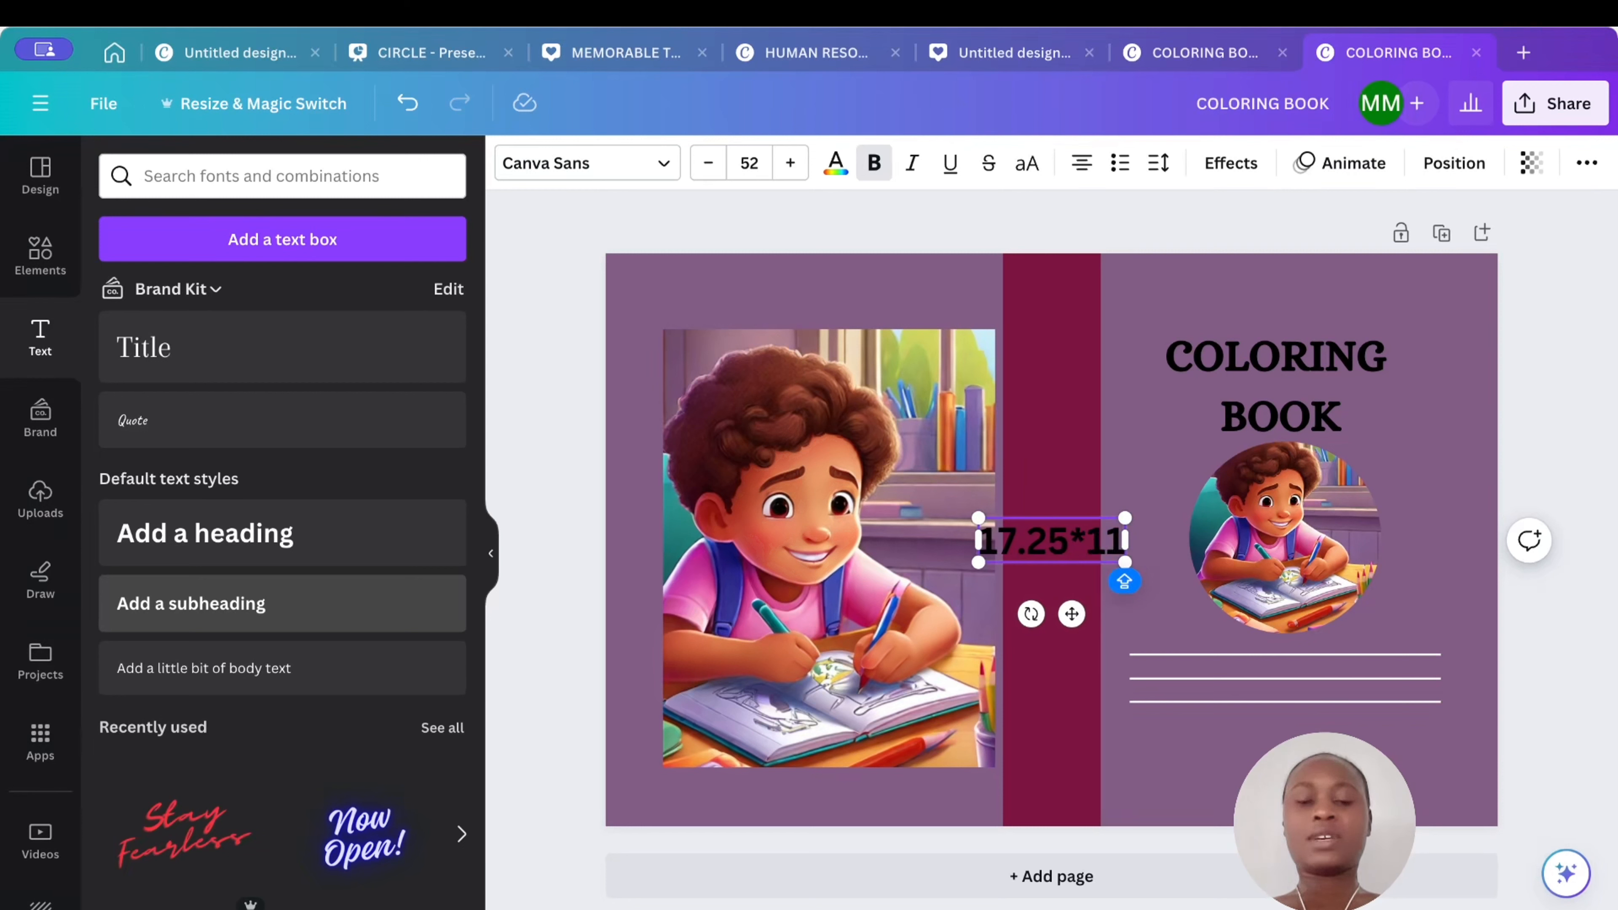
type(".25")
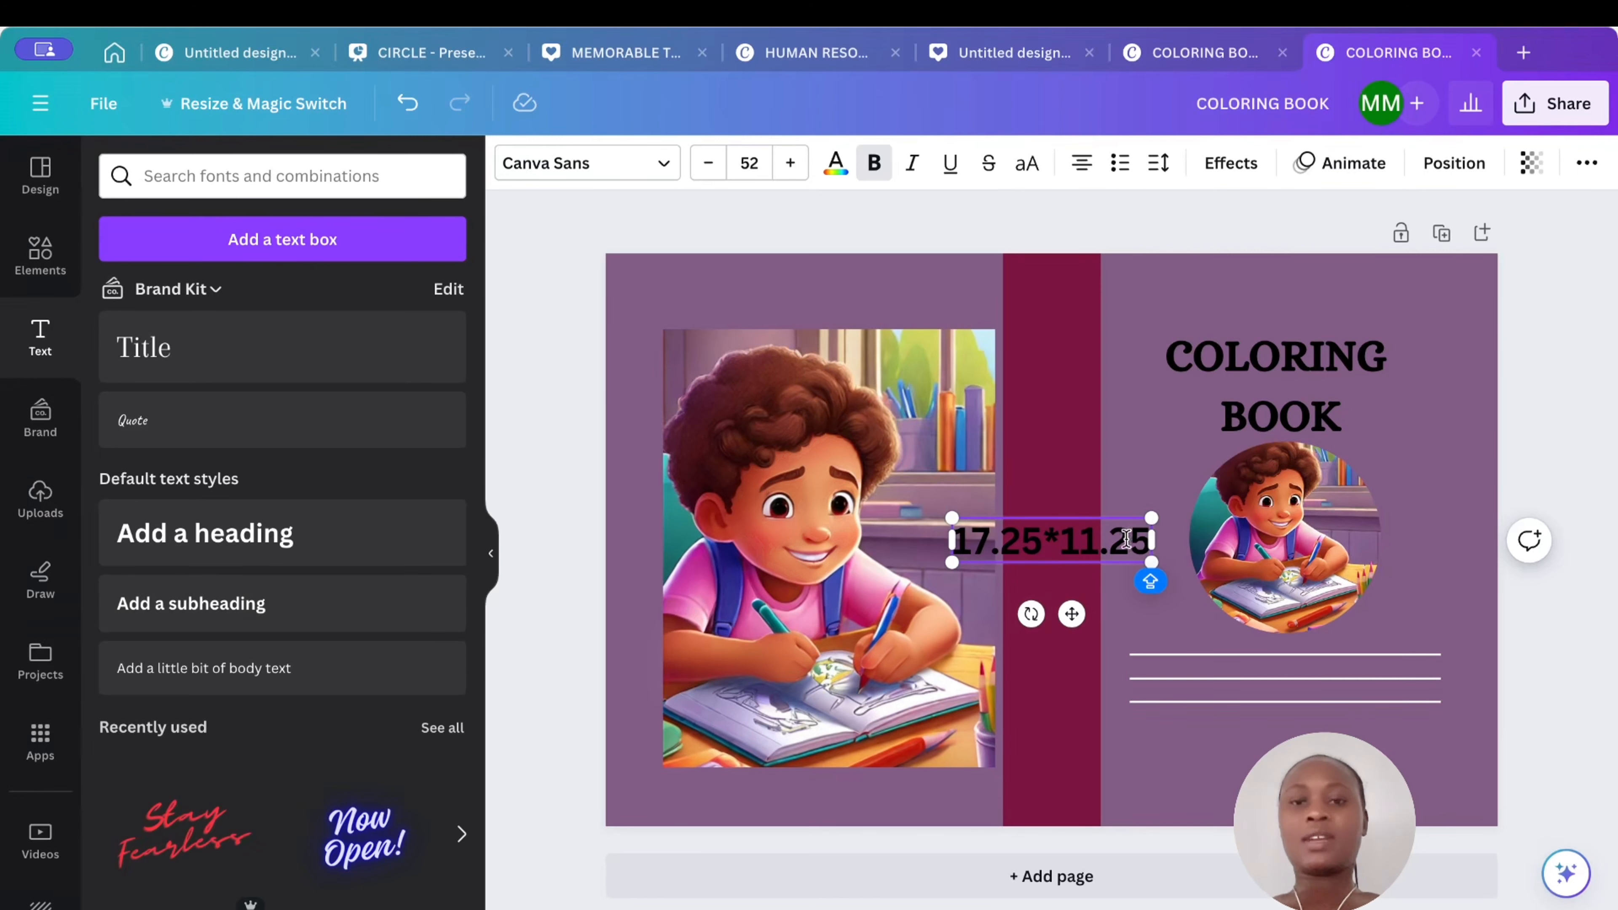
- Shrink the 17.25*11.25 text, move it below the lines, and set its font to Alice
left_click(1149, 453)
left_click_drag(1070, 538, 1198, 732)
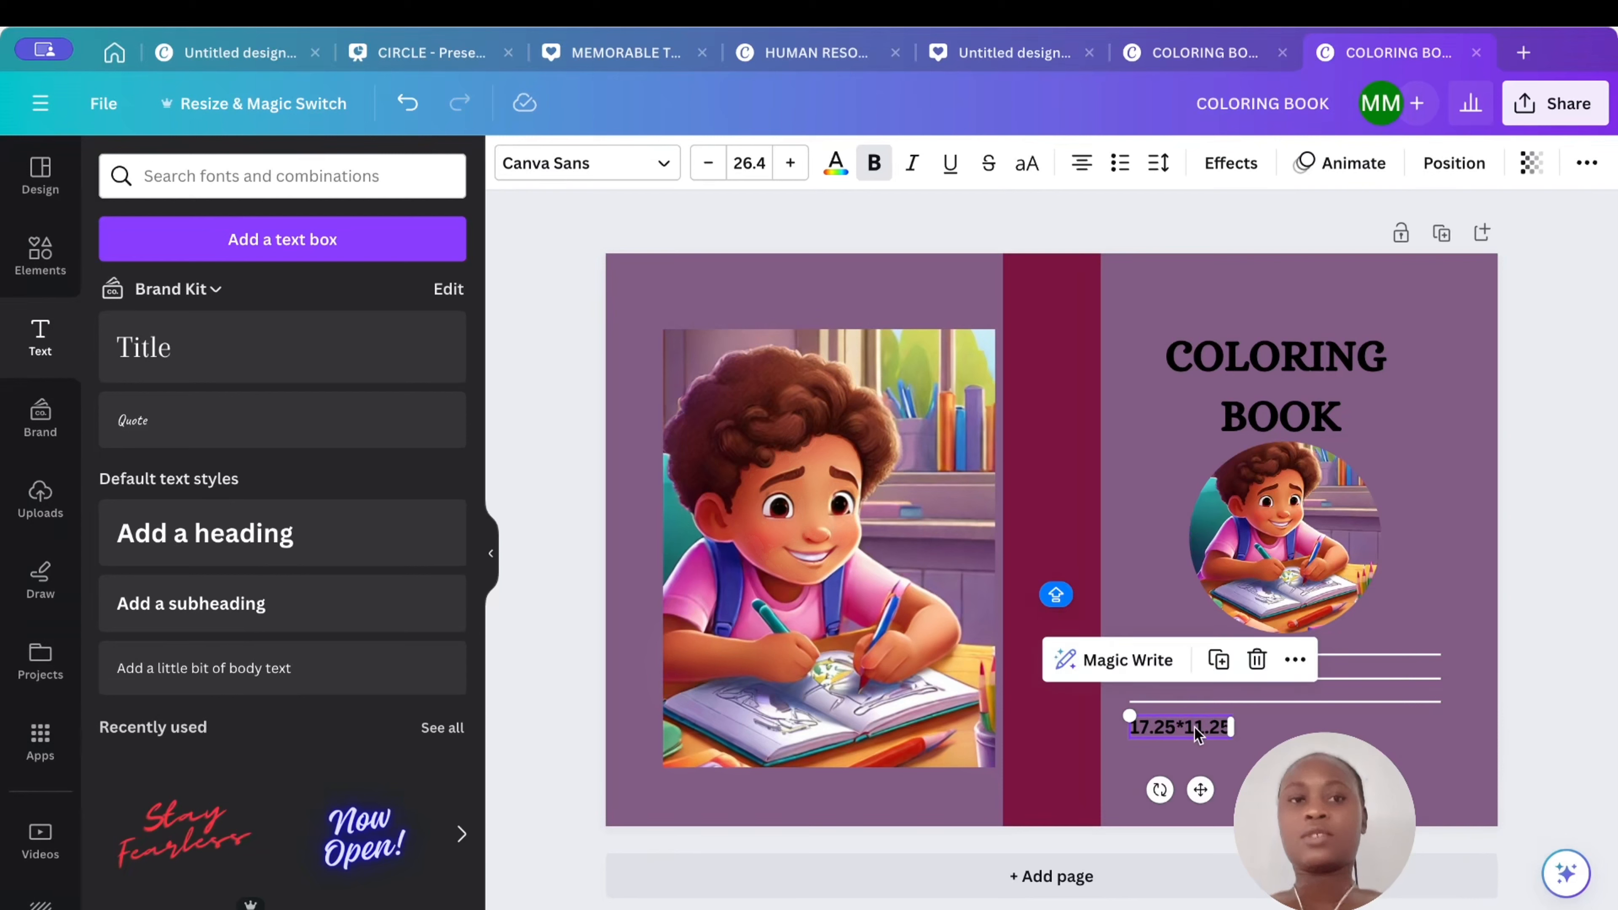
left_click(669, 164)
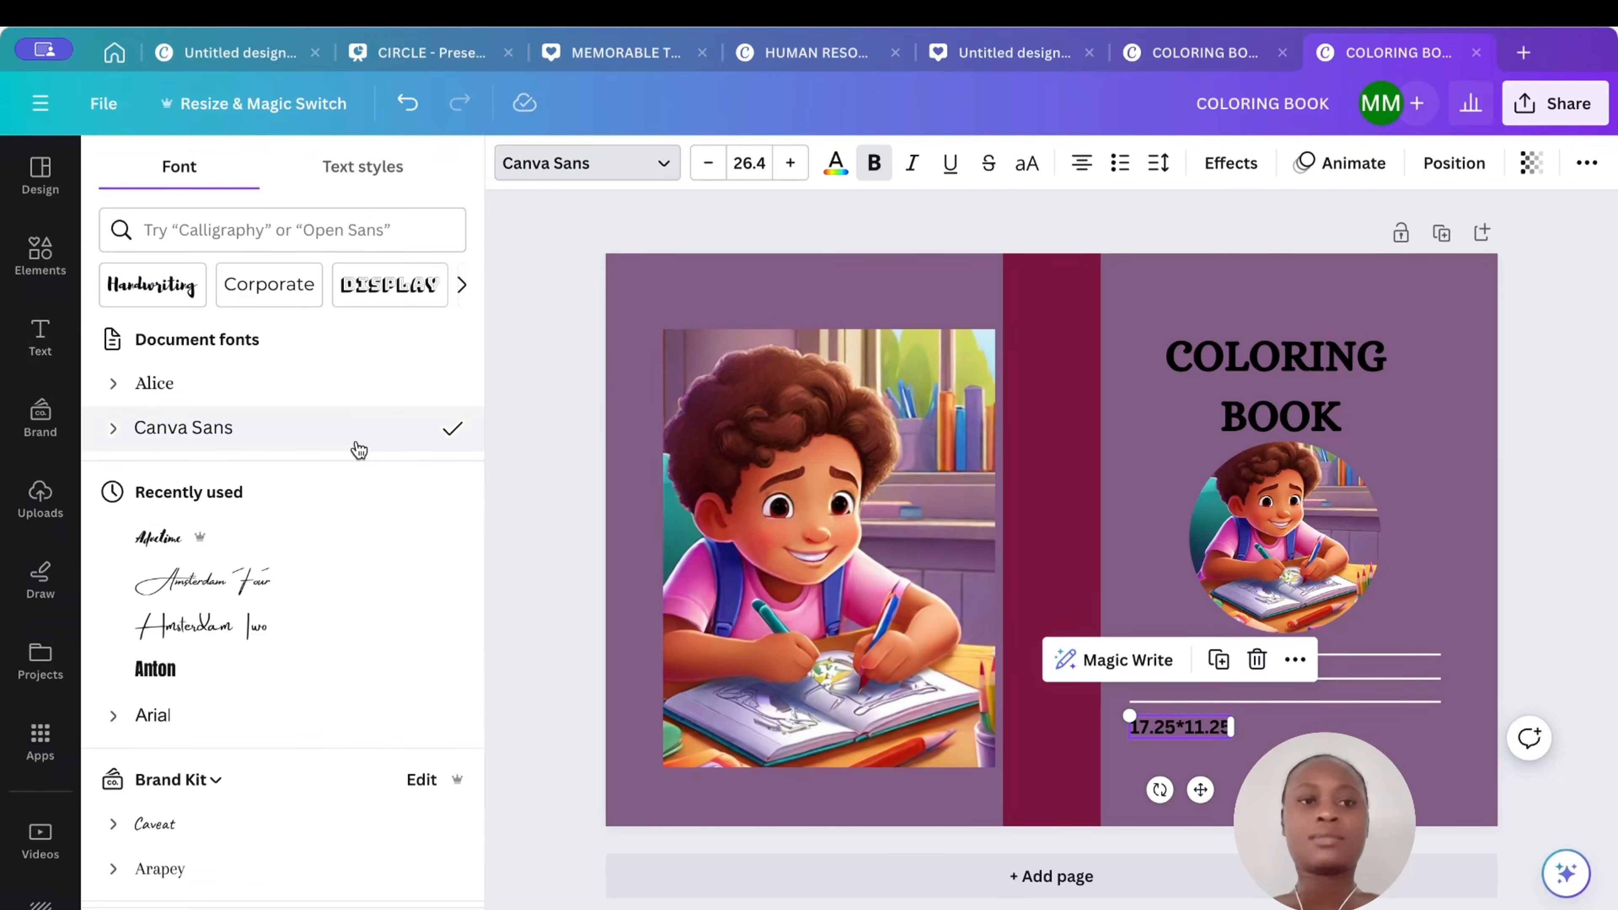
left_click(322, 384)
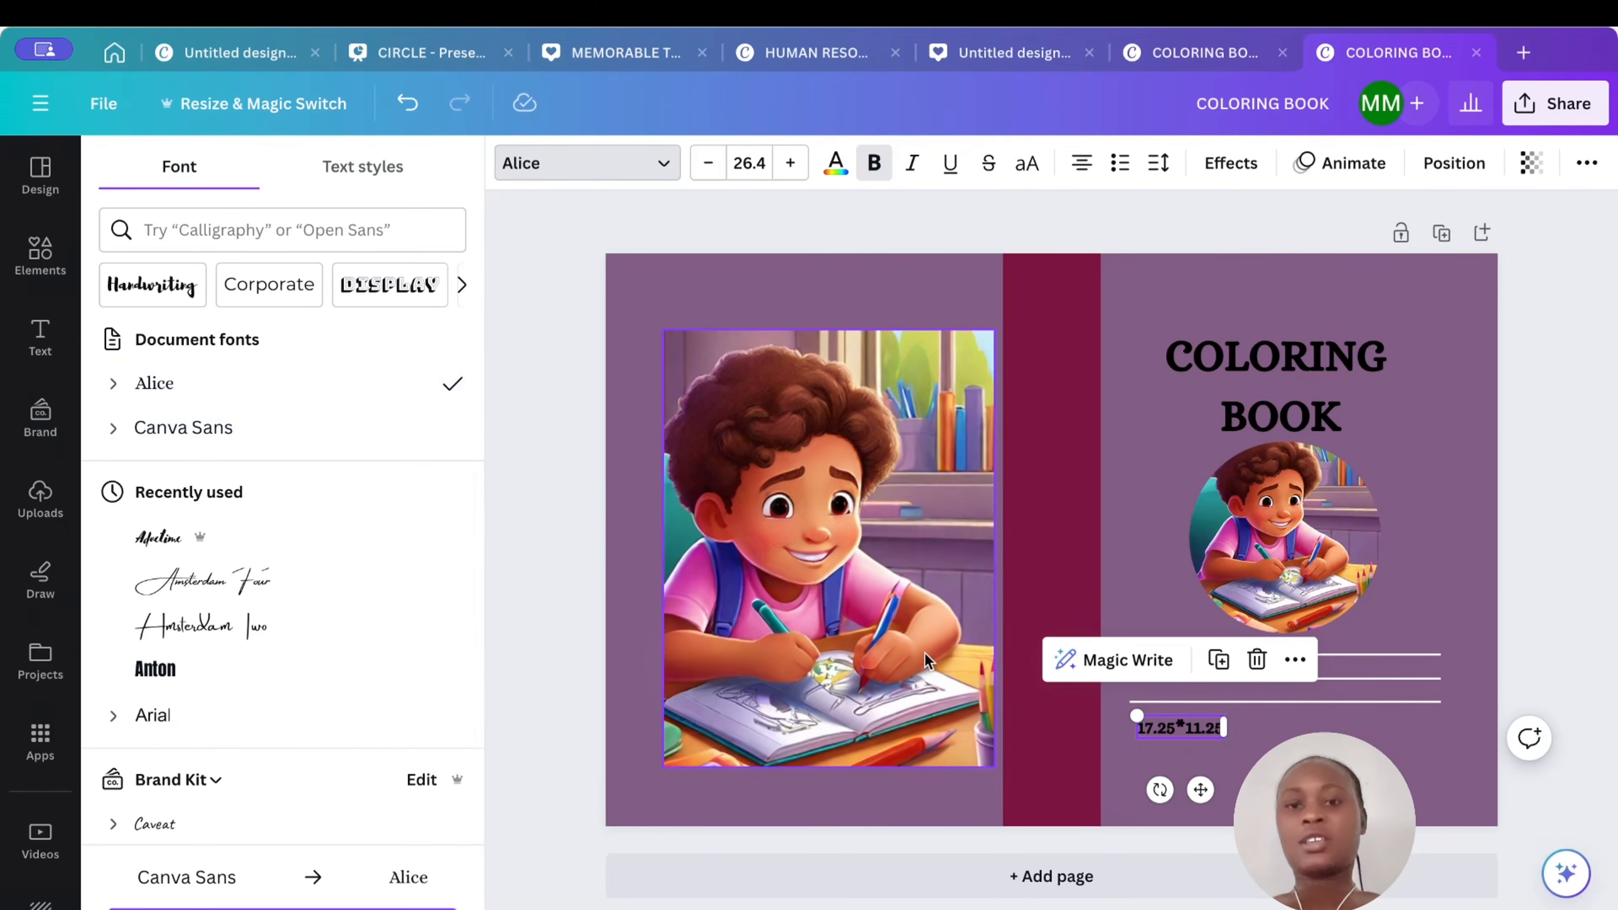
- Move the 17.25*11.25 text to line up with the right end of the lines
left_click(1247, 734)
left_click(1206, 730)
left_click_drag(1206, 730, 1424, 726)
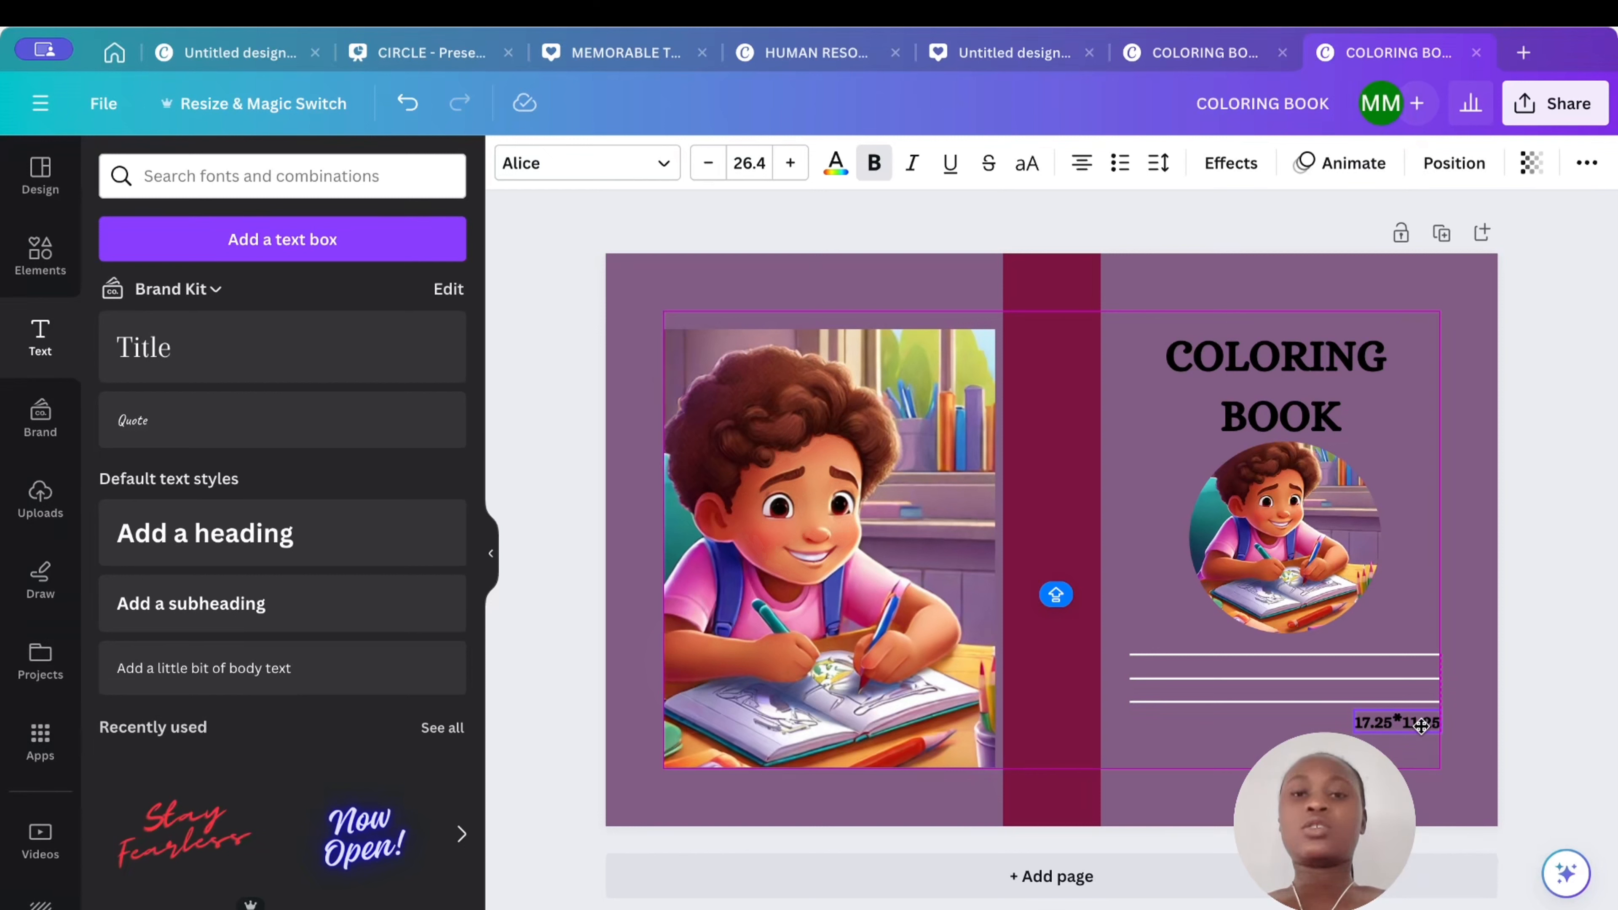
- Shorten the spine to the back image's height, then stretch it back to the full cover height
left_click(1073, 384)
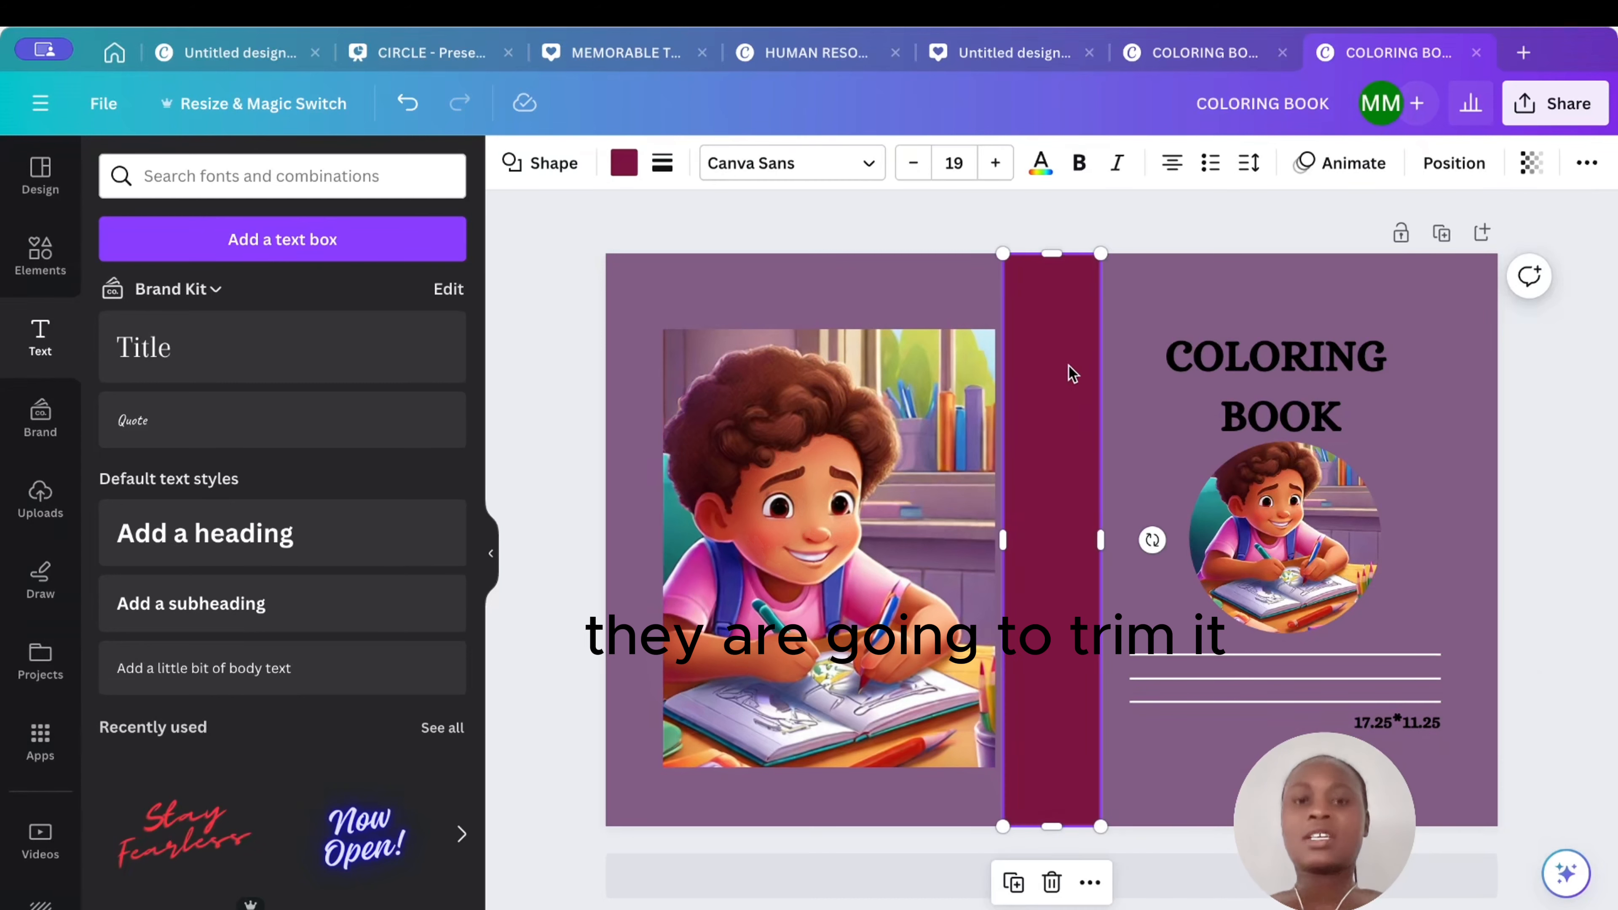
left_click_drag(1055, 253, 1060, 329)
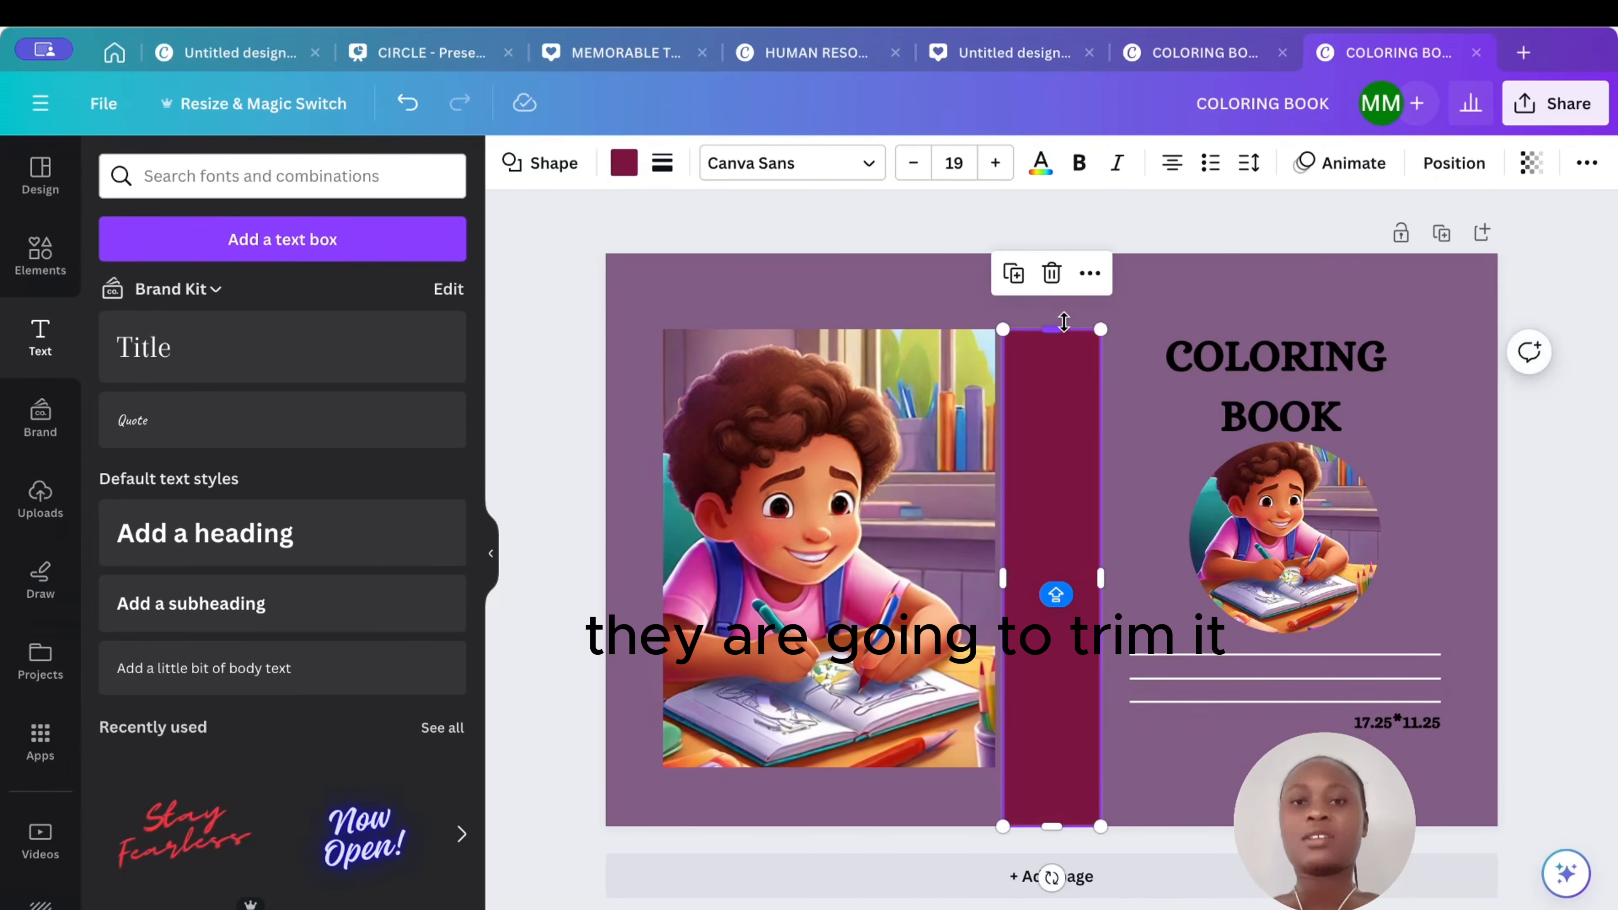
left_click_drag(1060, 826, 1055, 770)
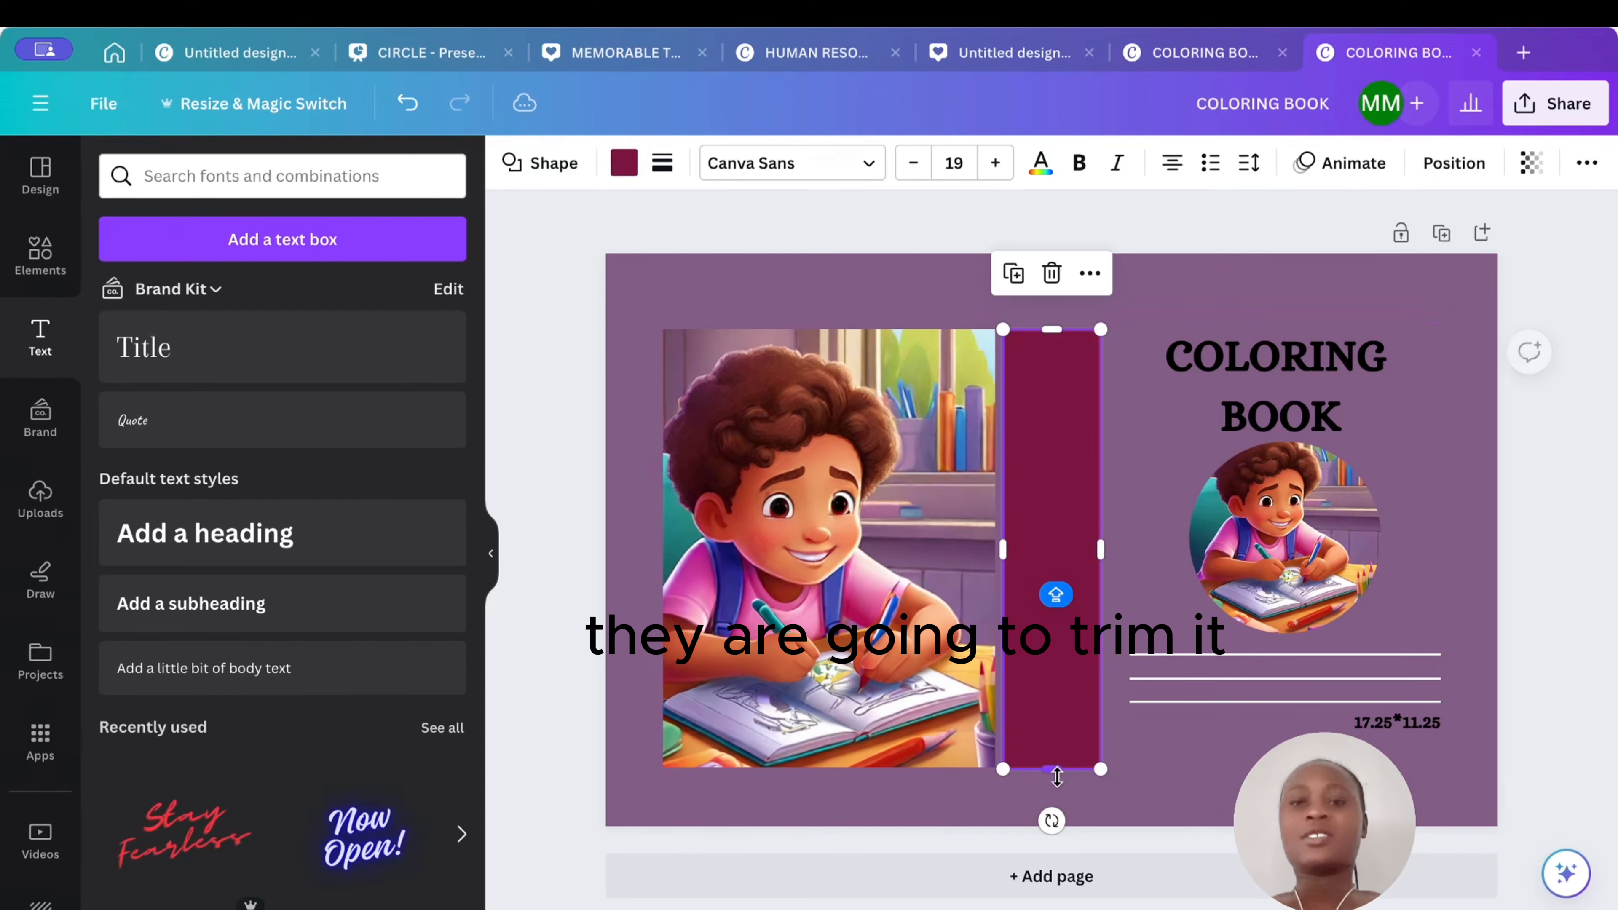
left_click(1478, 458)
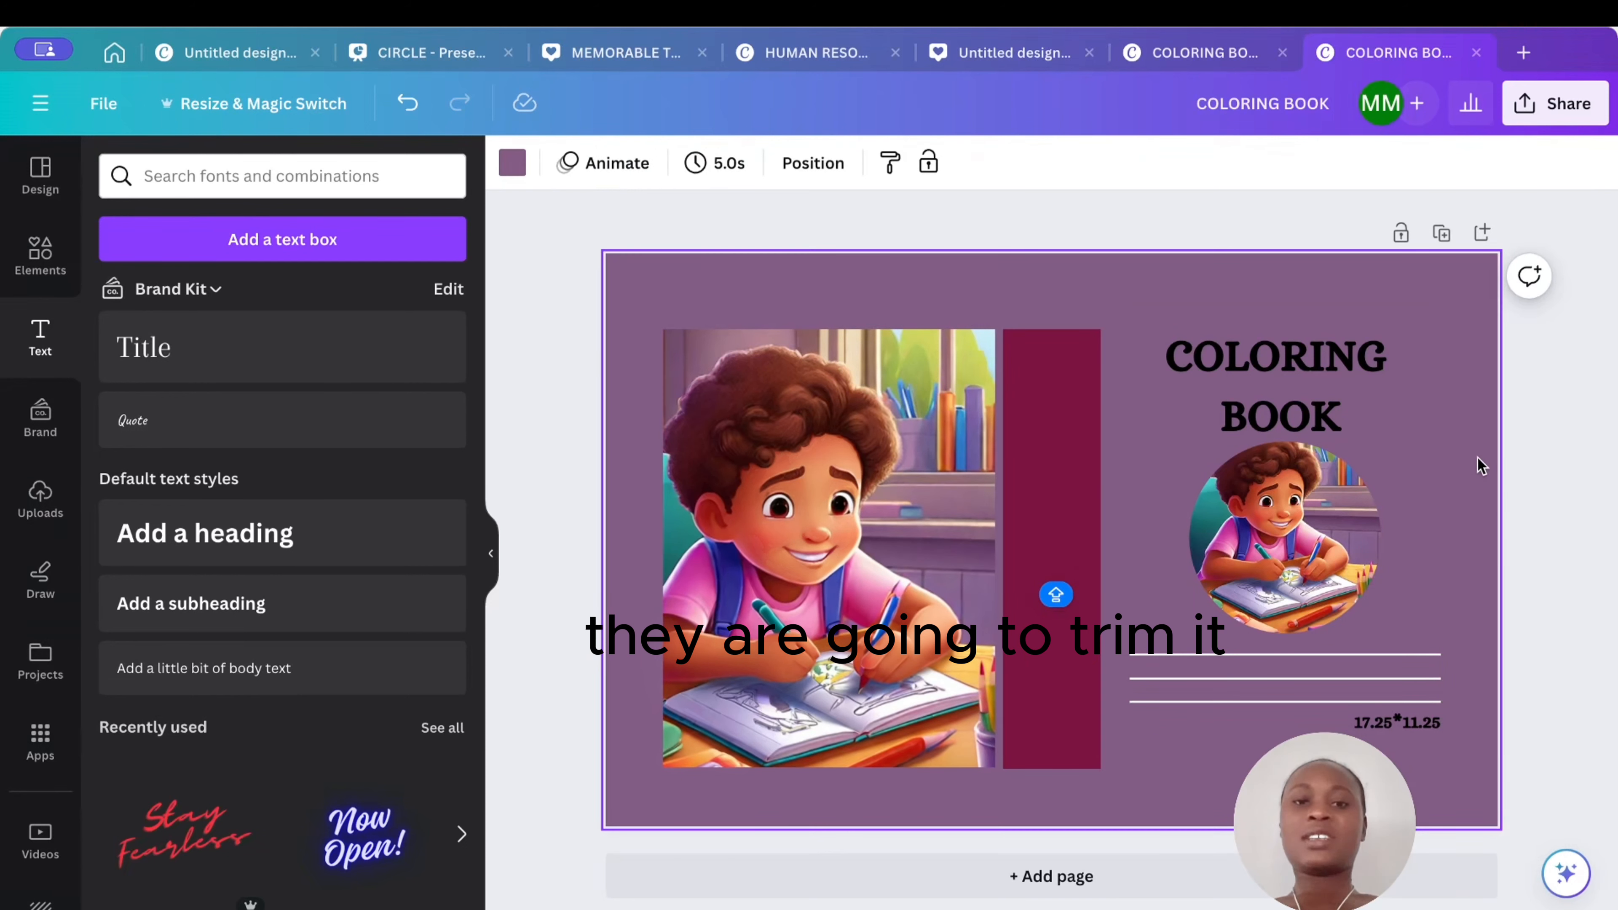
left_click(1066, 441)
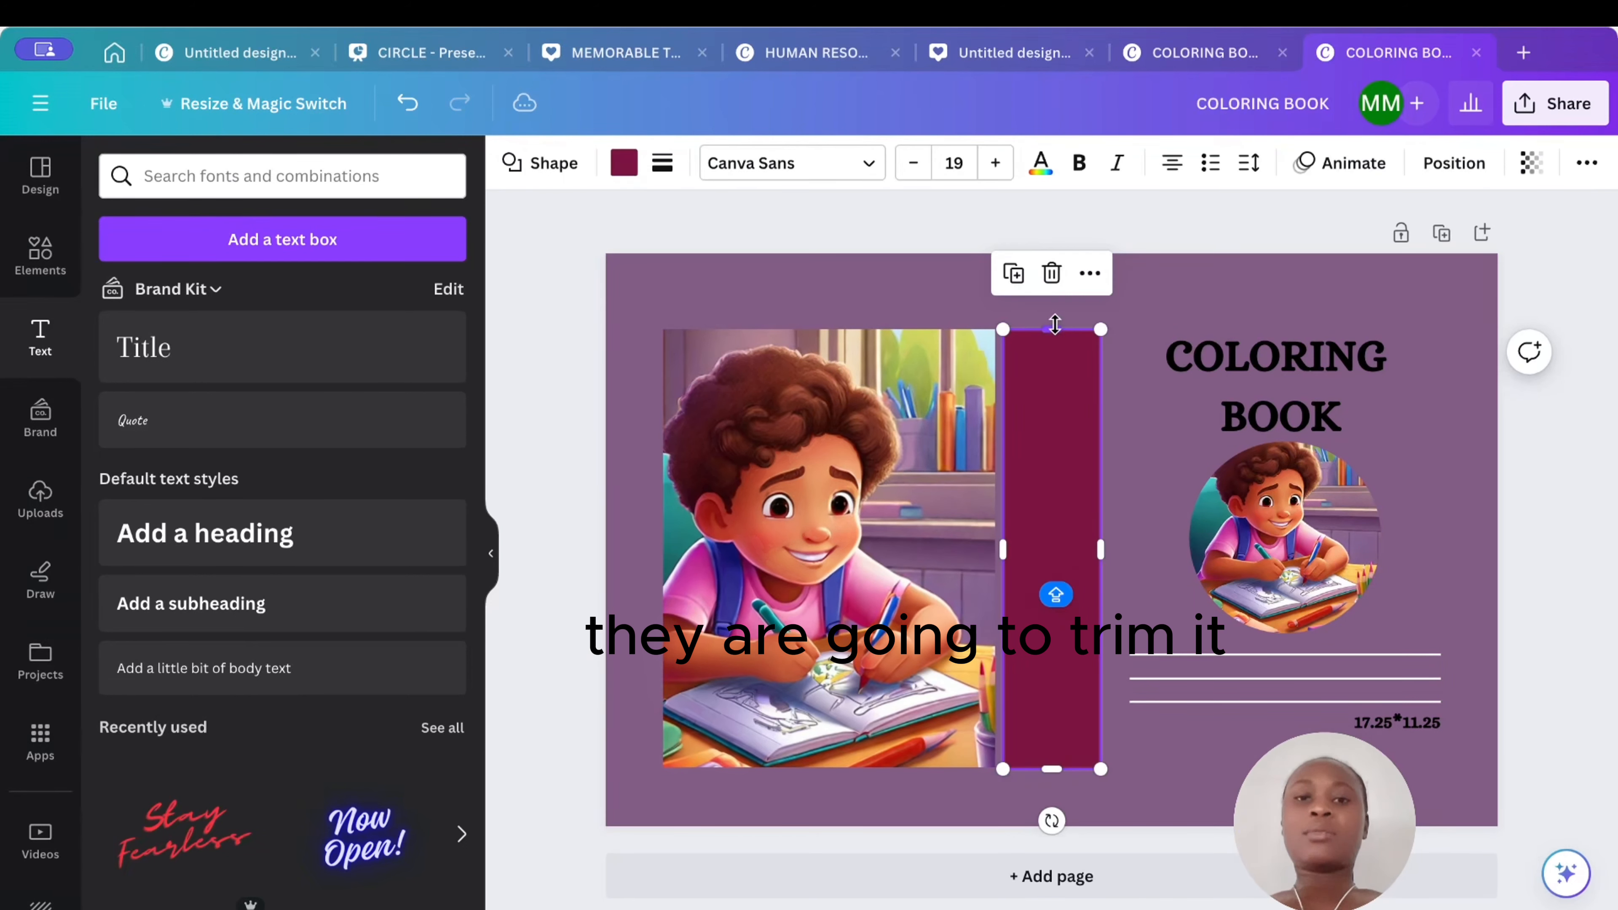
left_click_drag(1055, 324, 1052, 254)
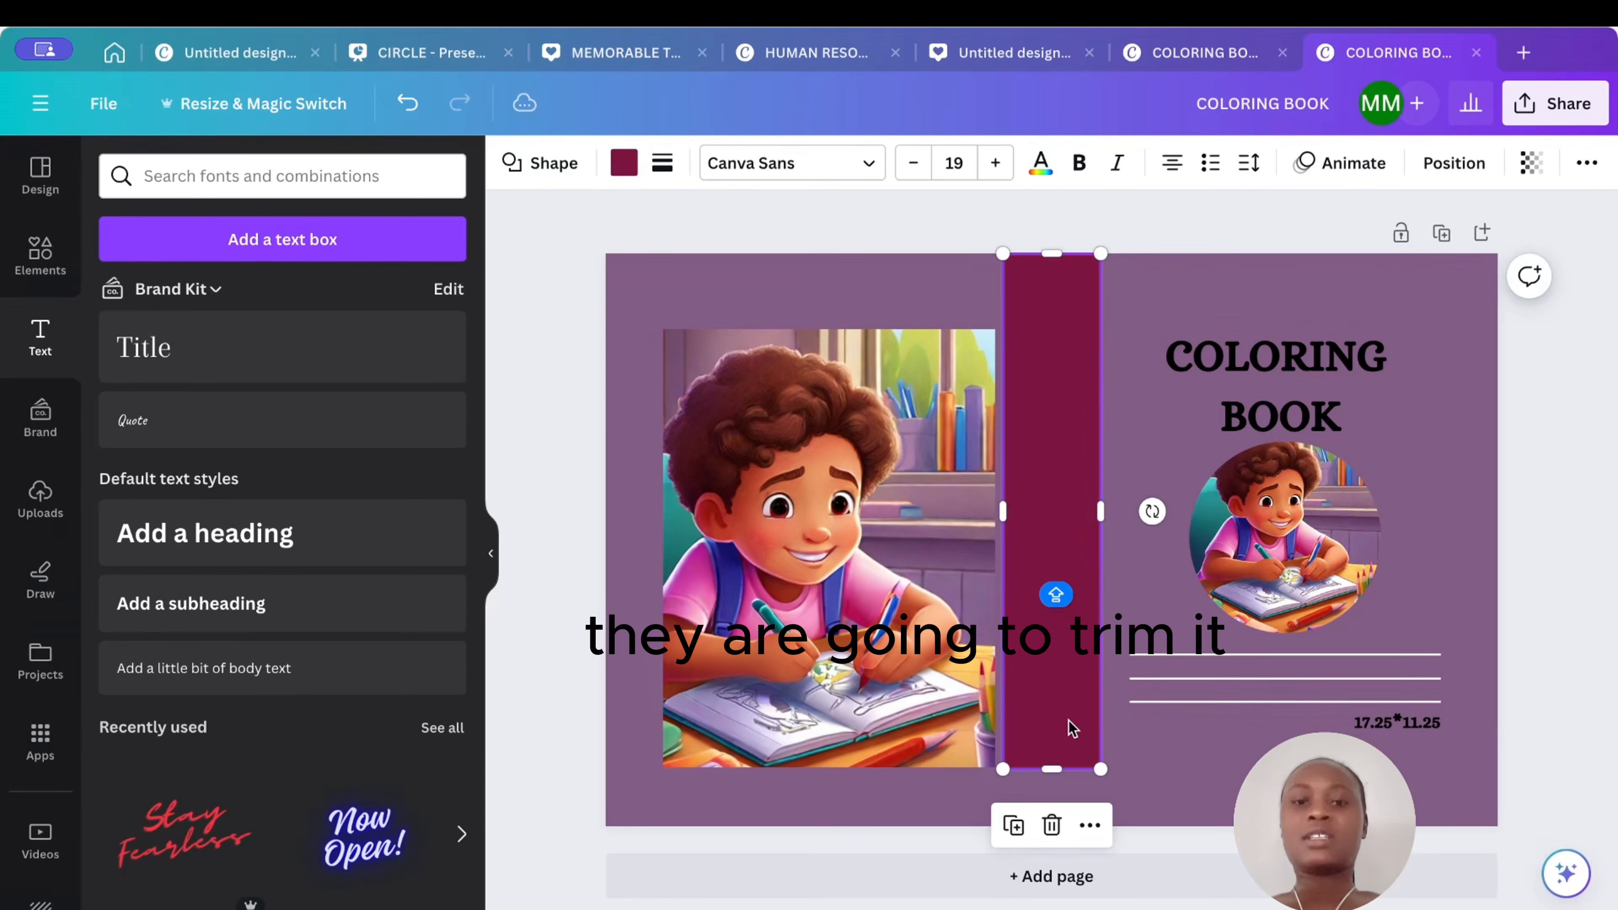
left_click_drag(1055, 768, 1056, 826)
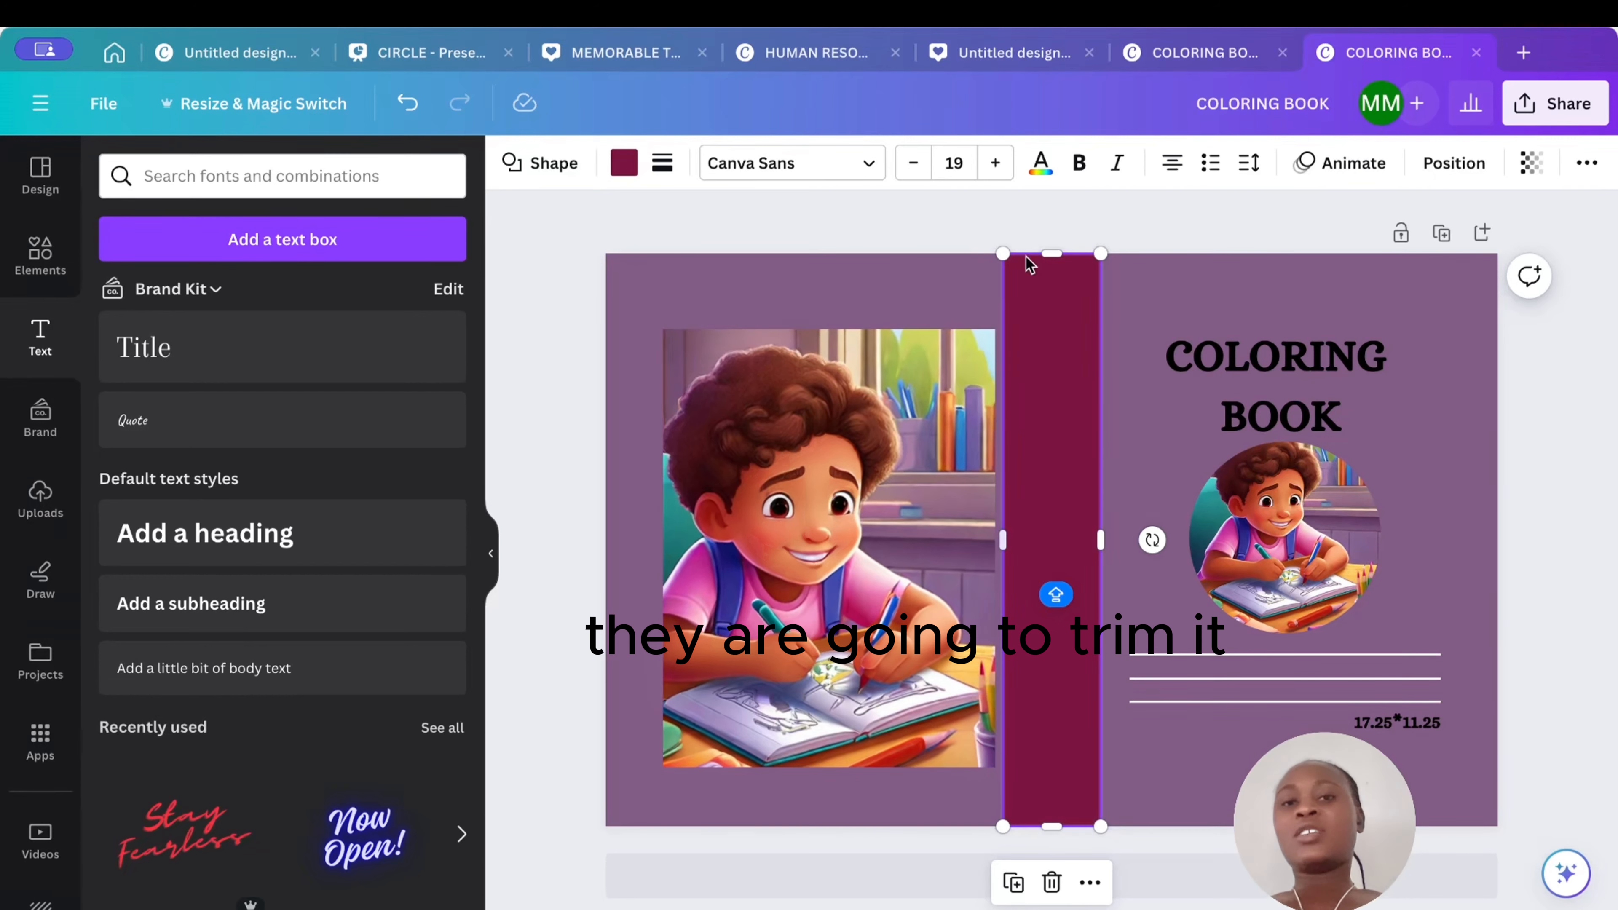
- Try several fill colours on the spine and return it to the original maroon
left_click(624, 163)
left_click(374, 307)
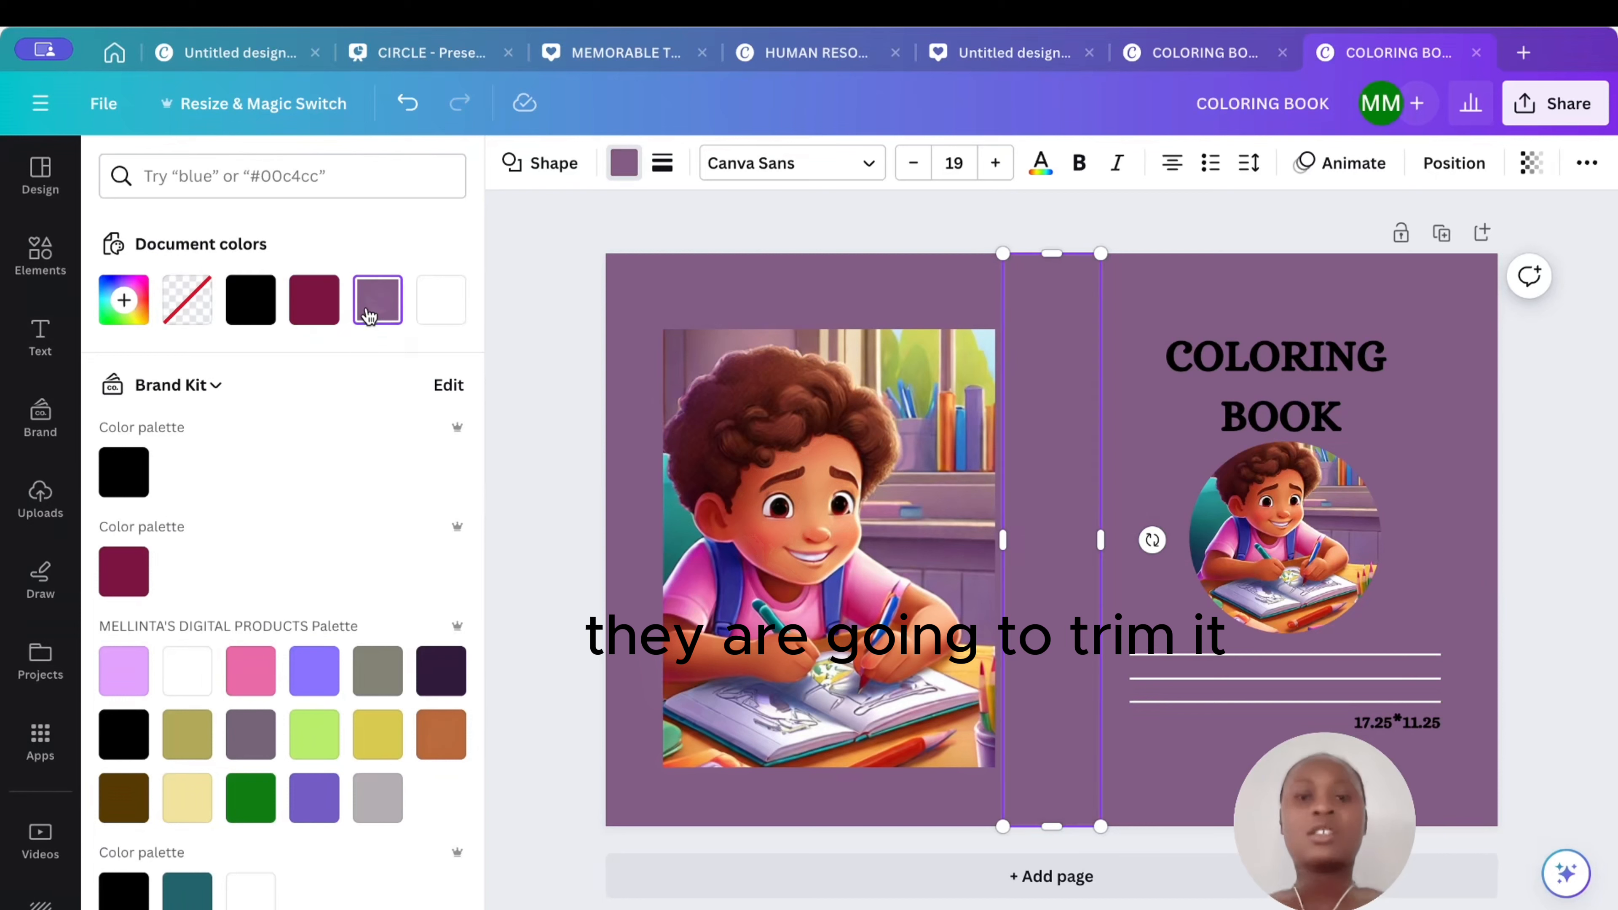
left_click(433, 311)
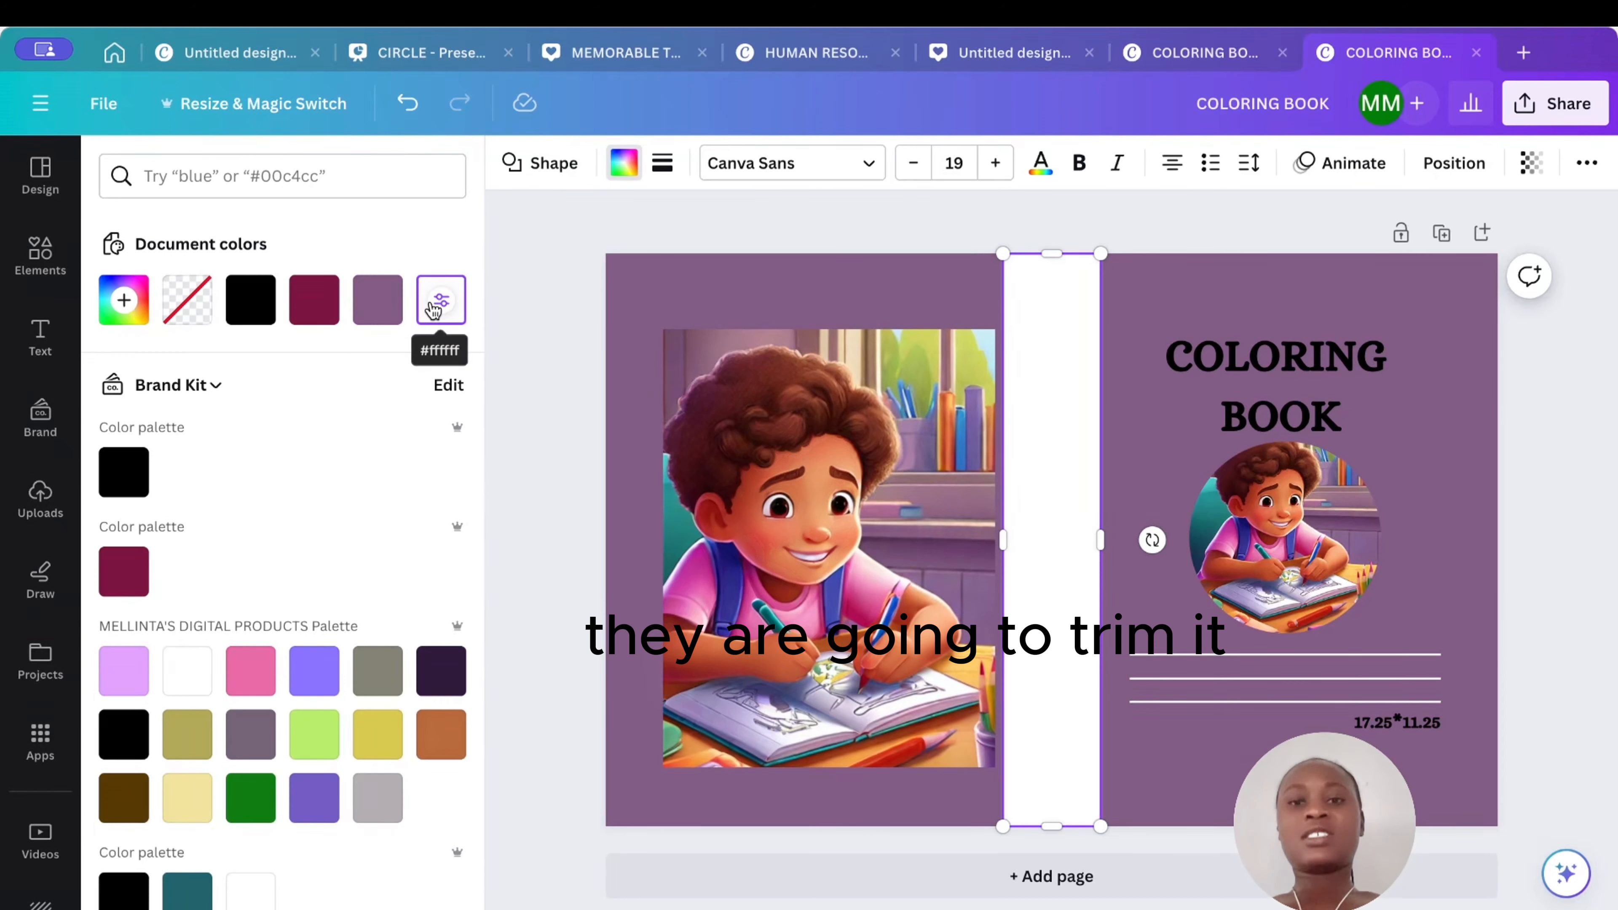
left_click(314, 666)
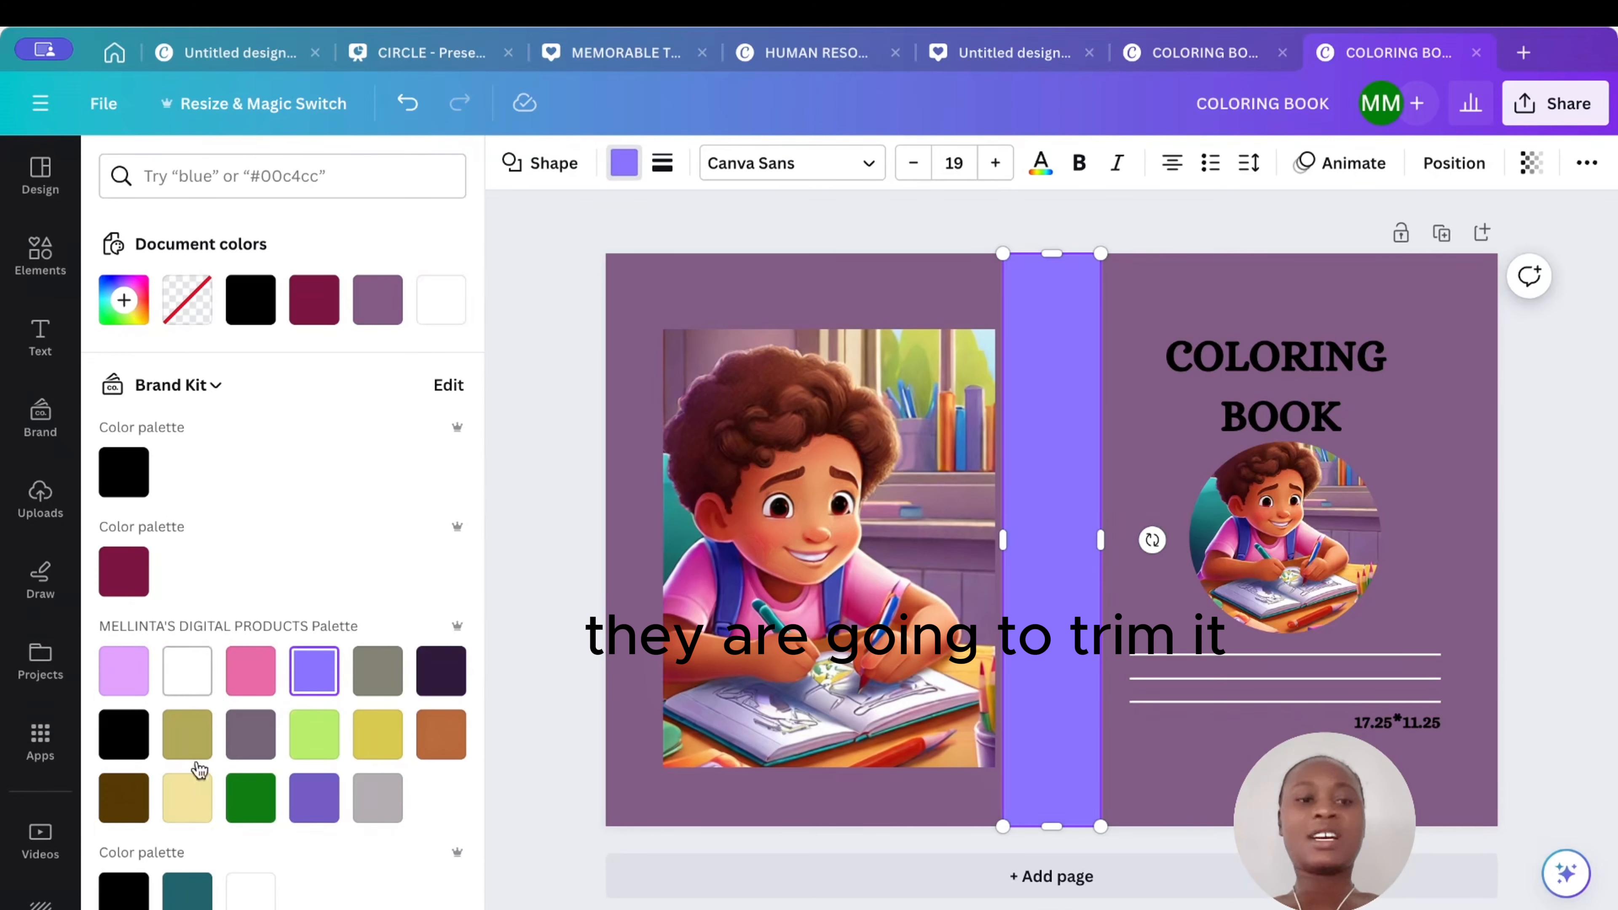
scroll(191, 797, "down", 5)
left_click(246, 776)
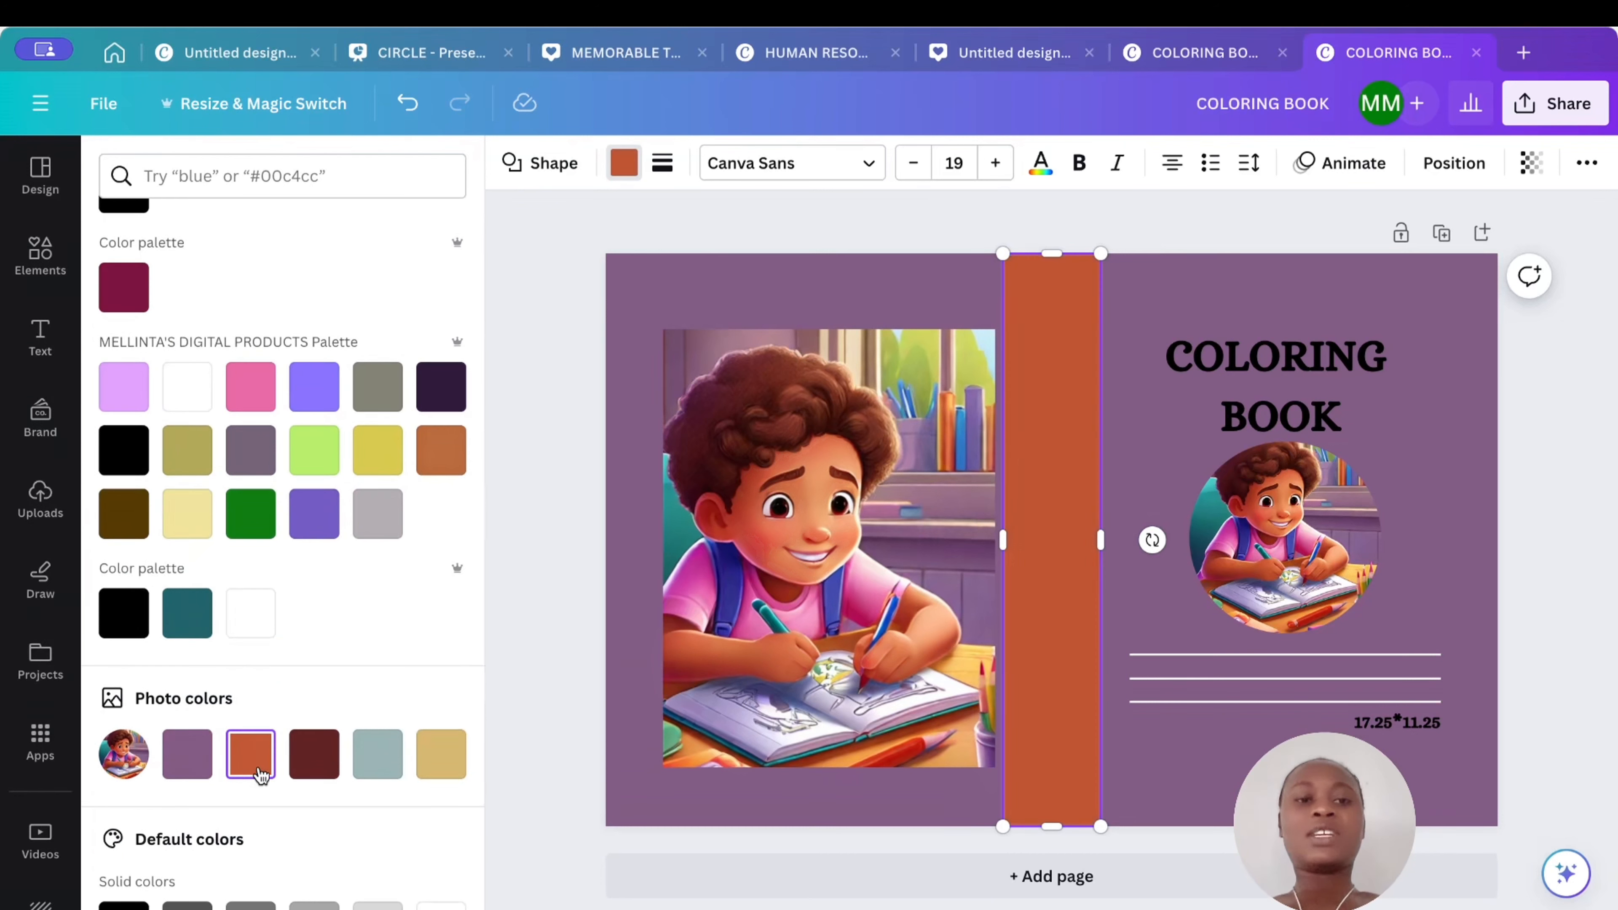
left_click(314, 768)
left_click(370, 755)
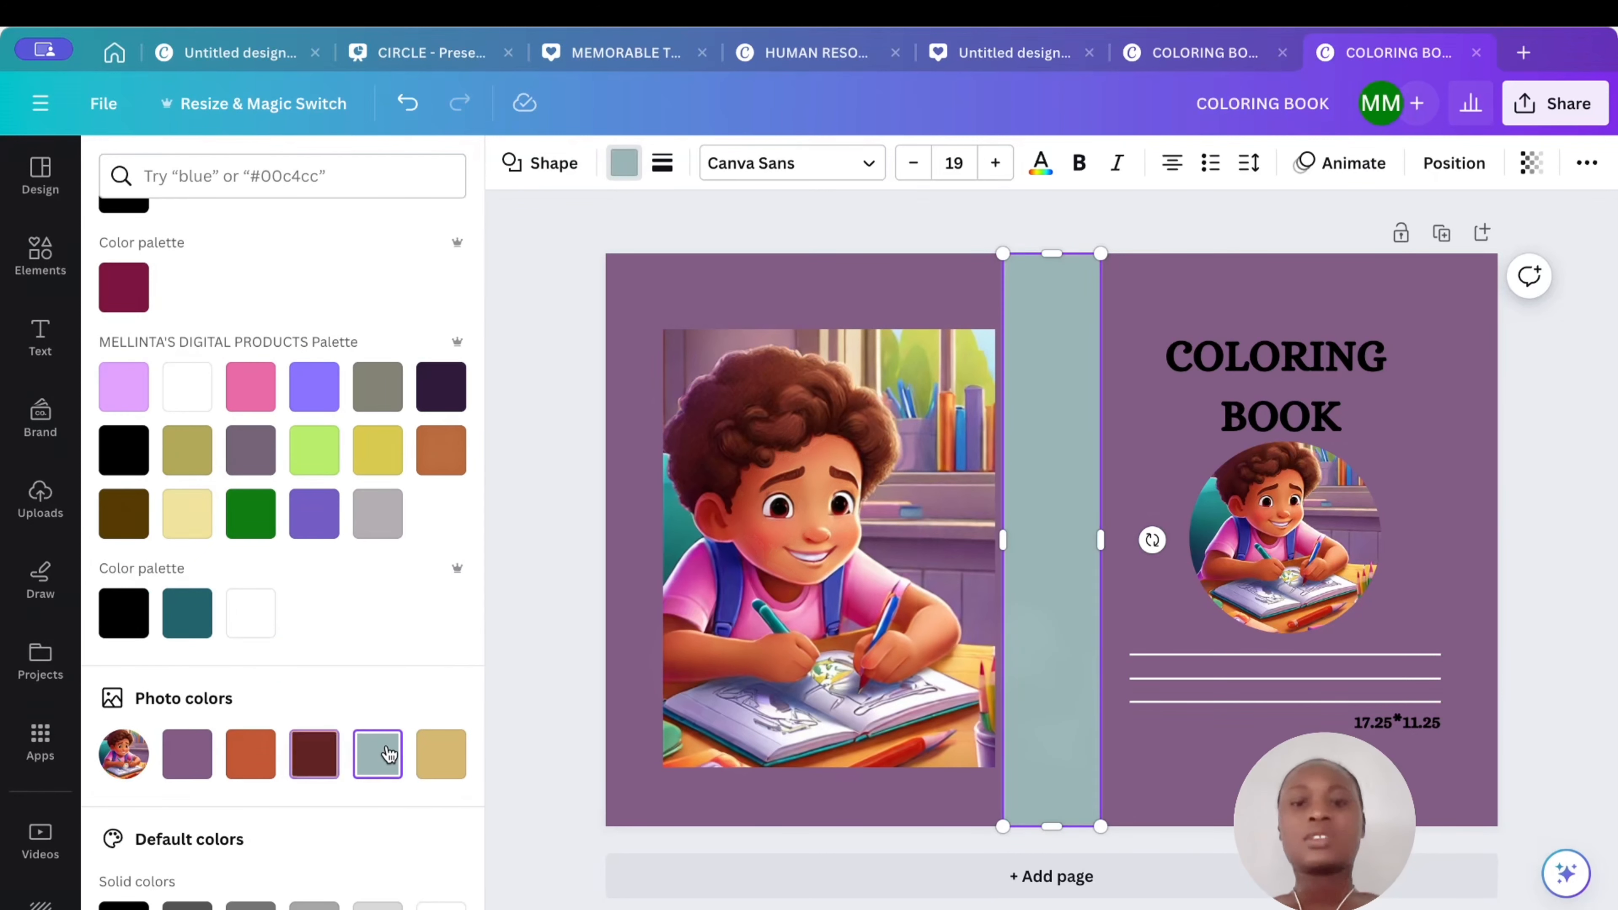
left_click(446, 753)
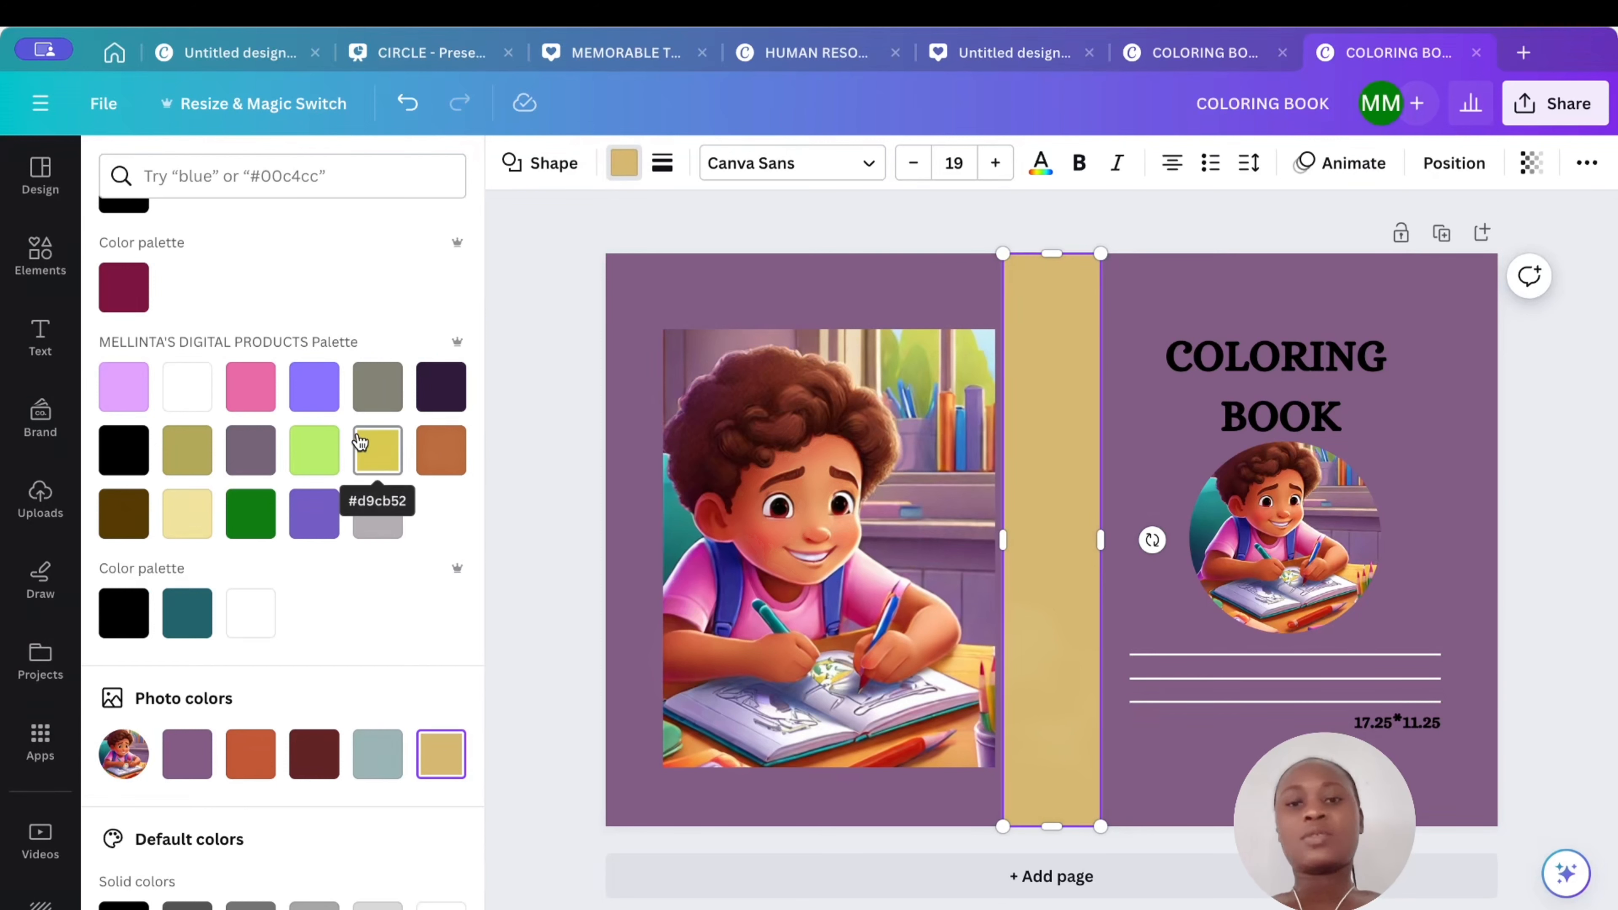
left_click(125, 287)
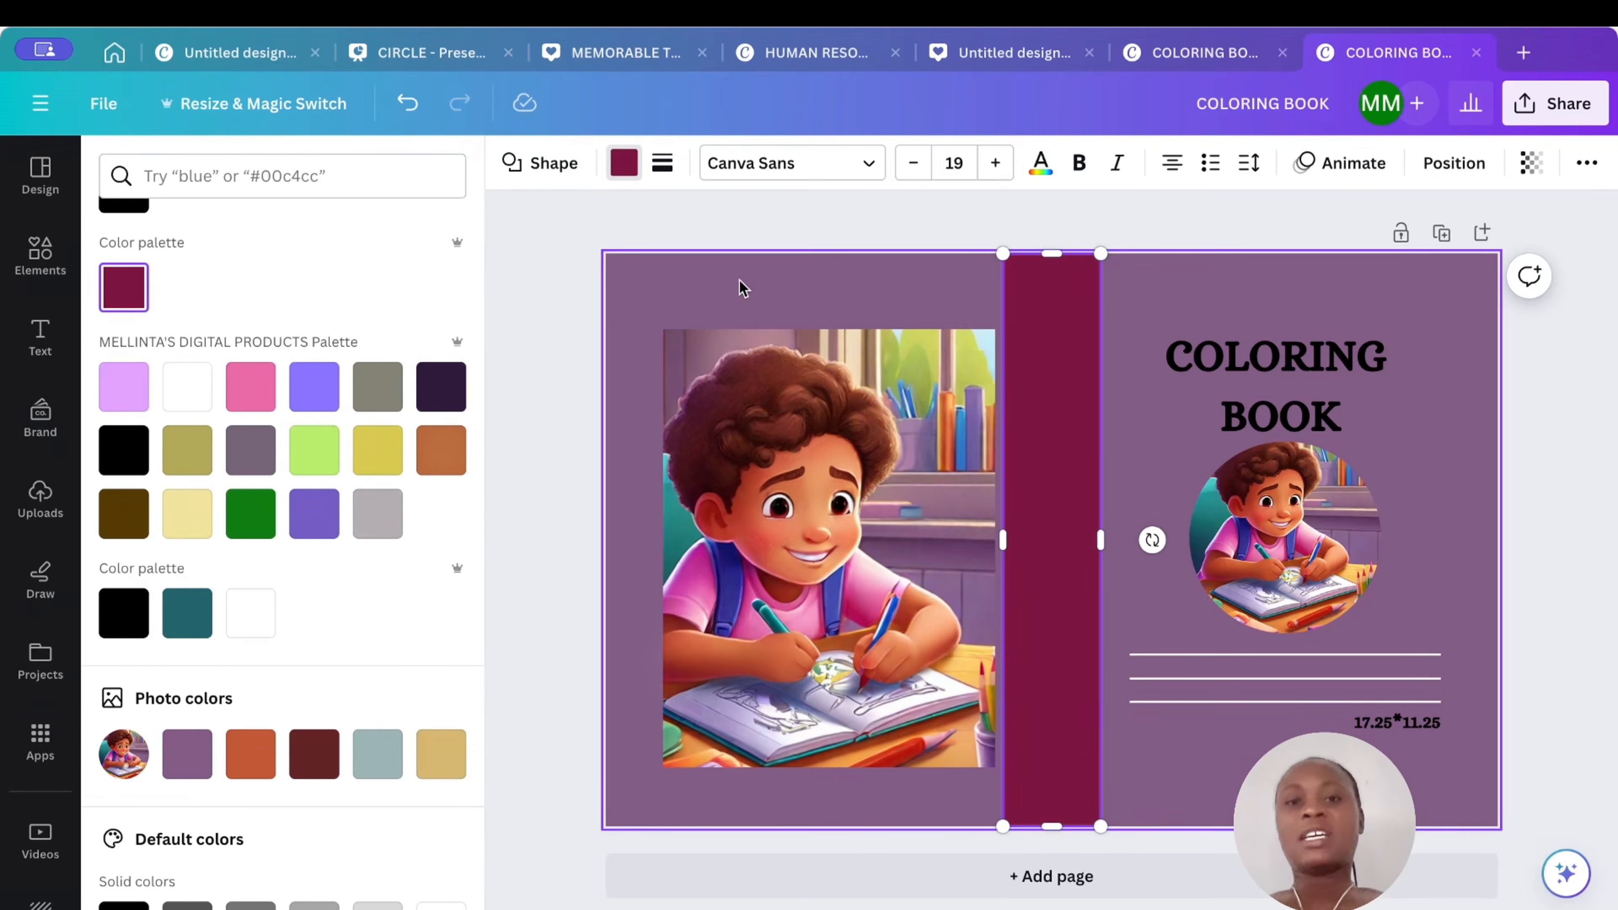
left_click(859, 225)
left_click(887, 228)
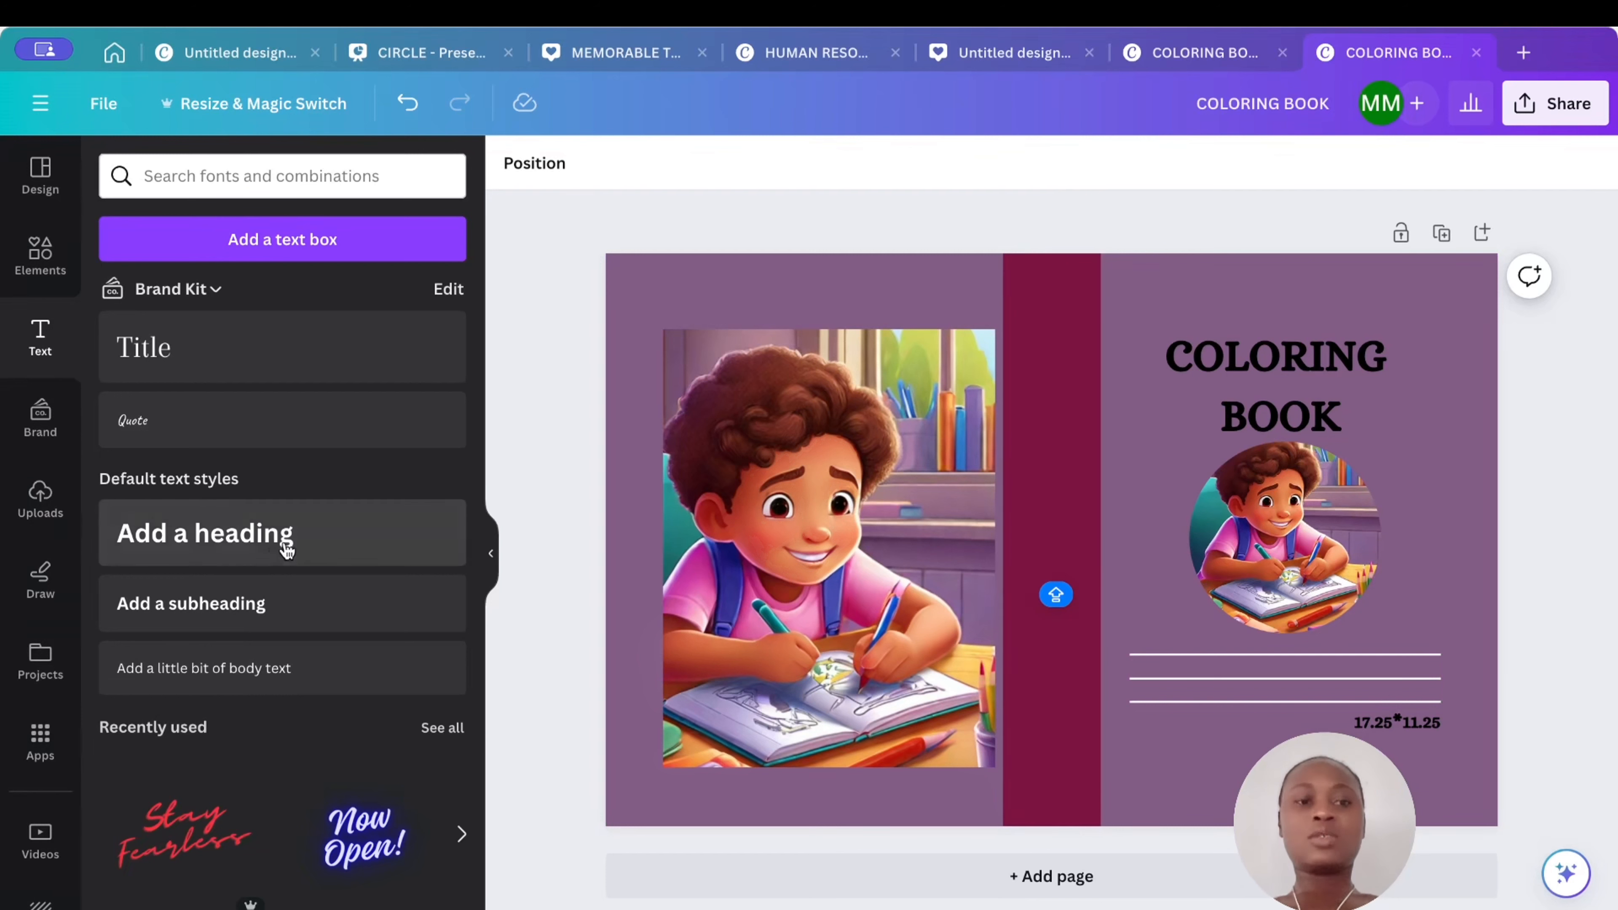
- Add a subheading text box reading NAME and set its font to Alice
left_click(270, 593)
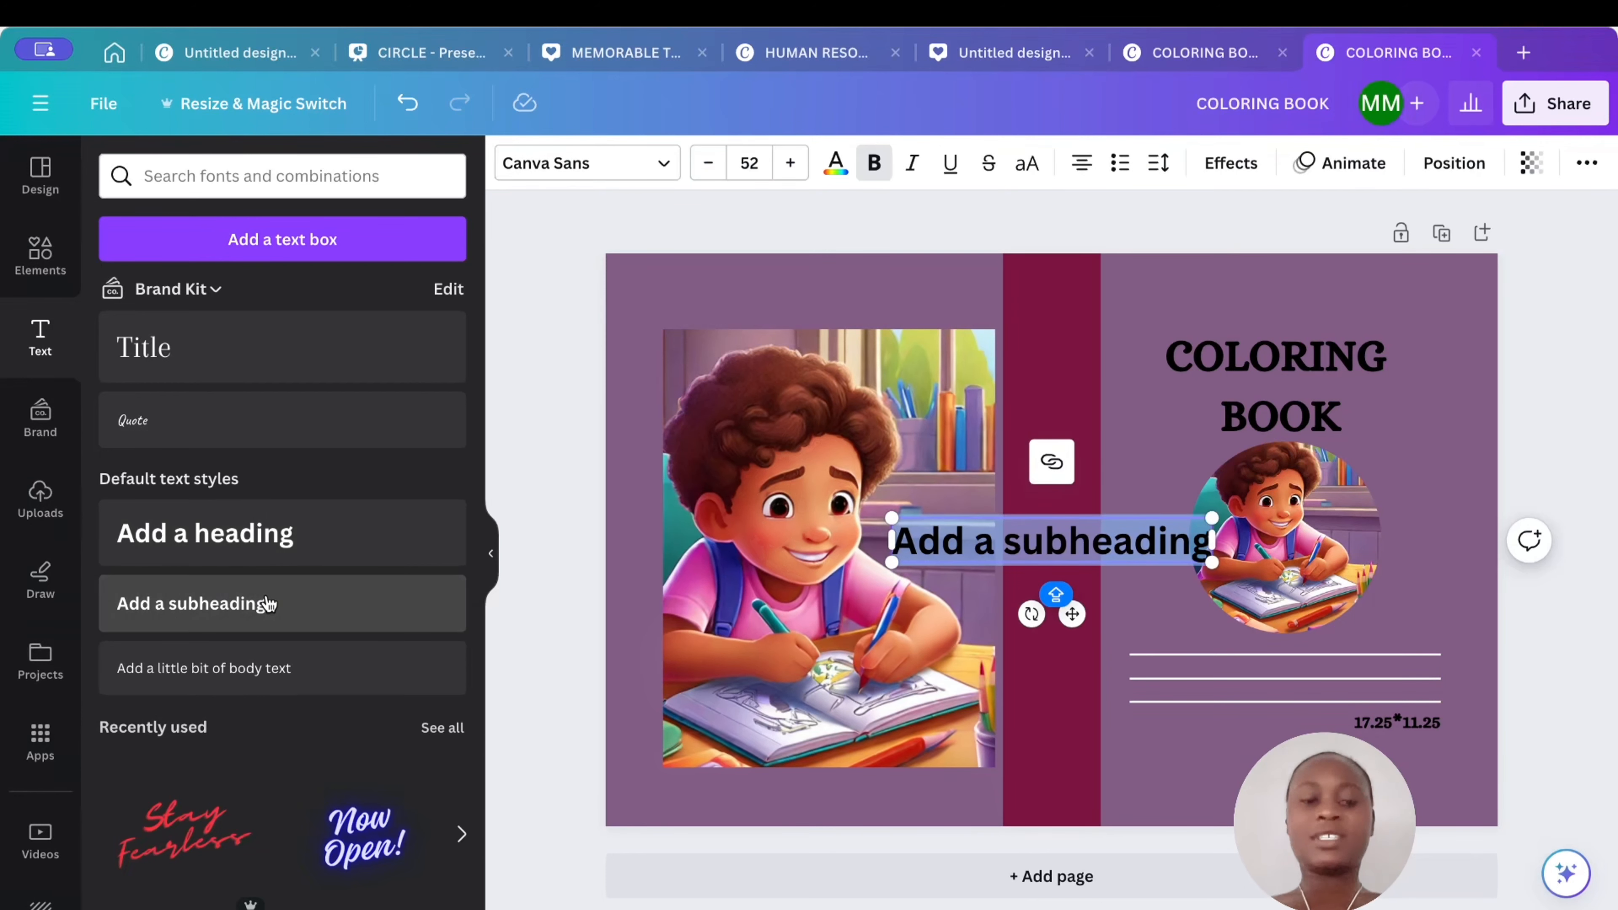
type("NAME")
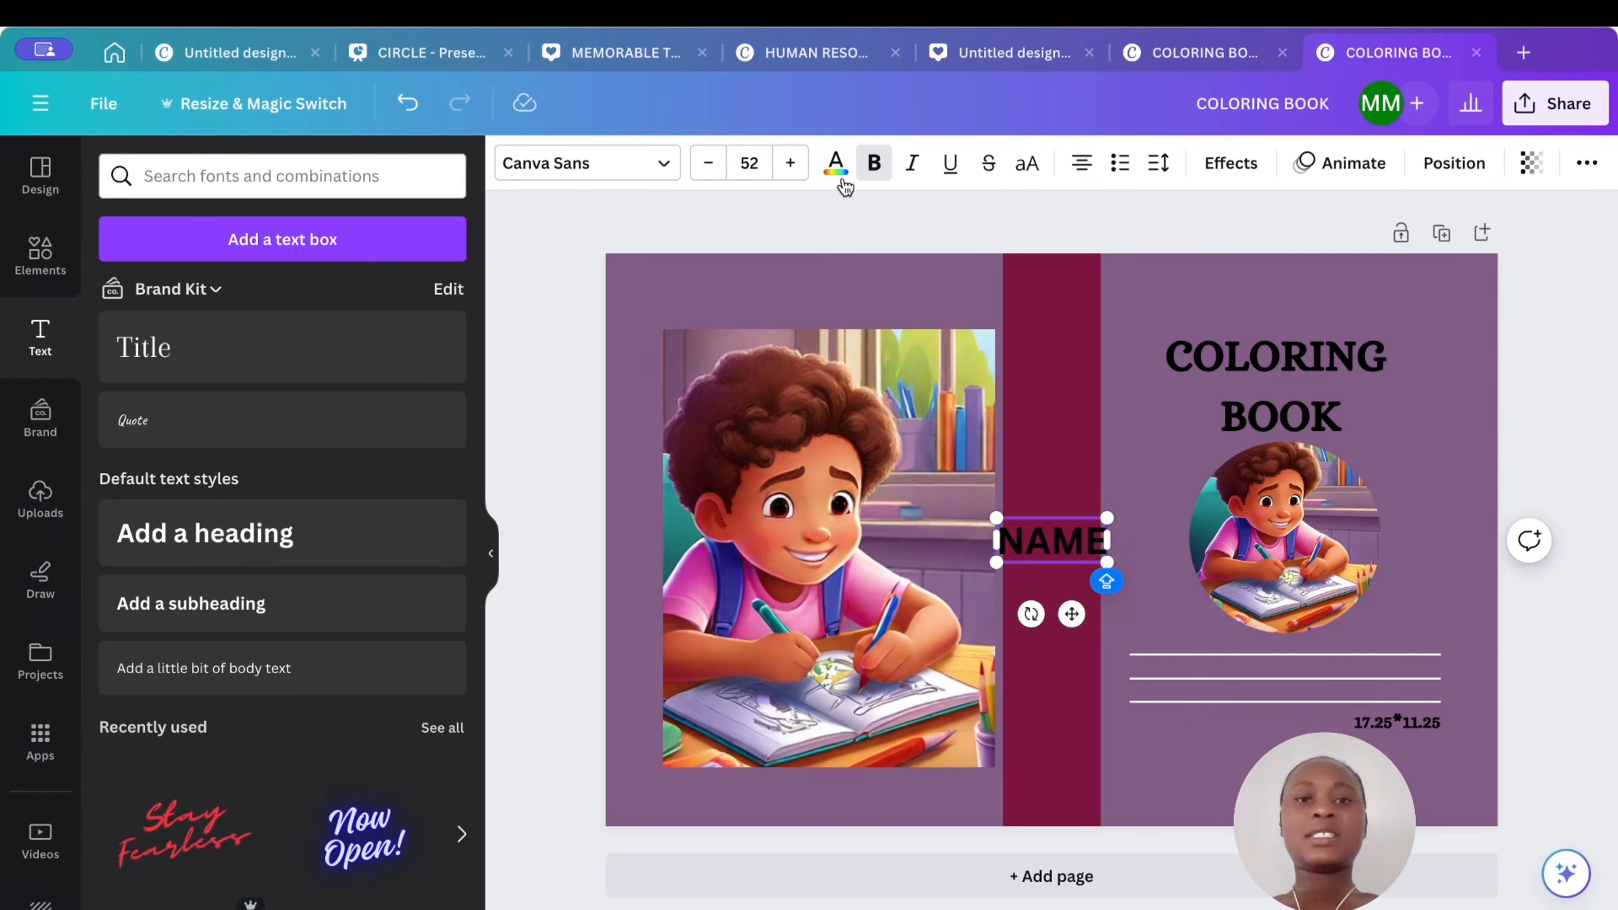
left_click(667, 171)
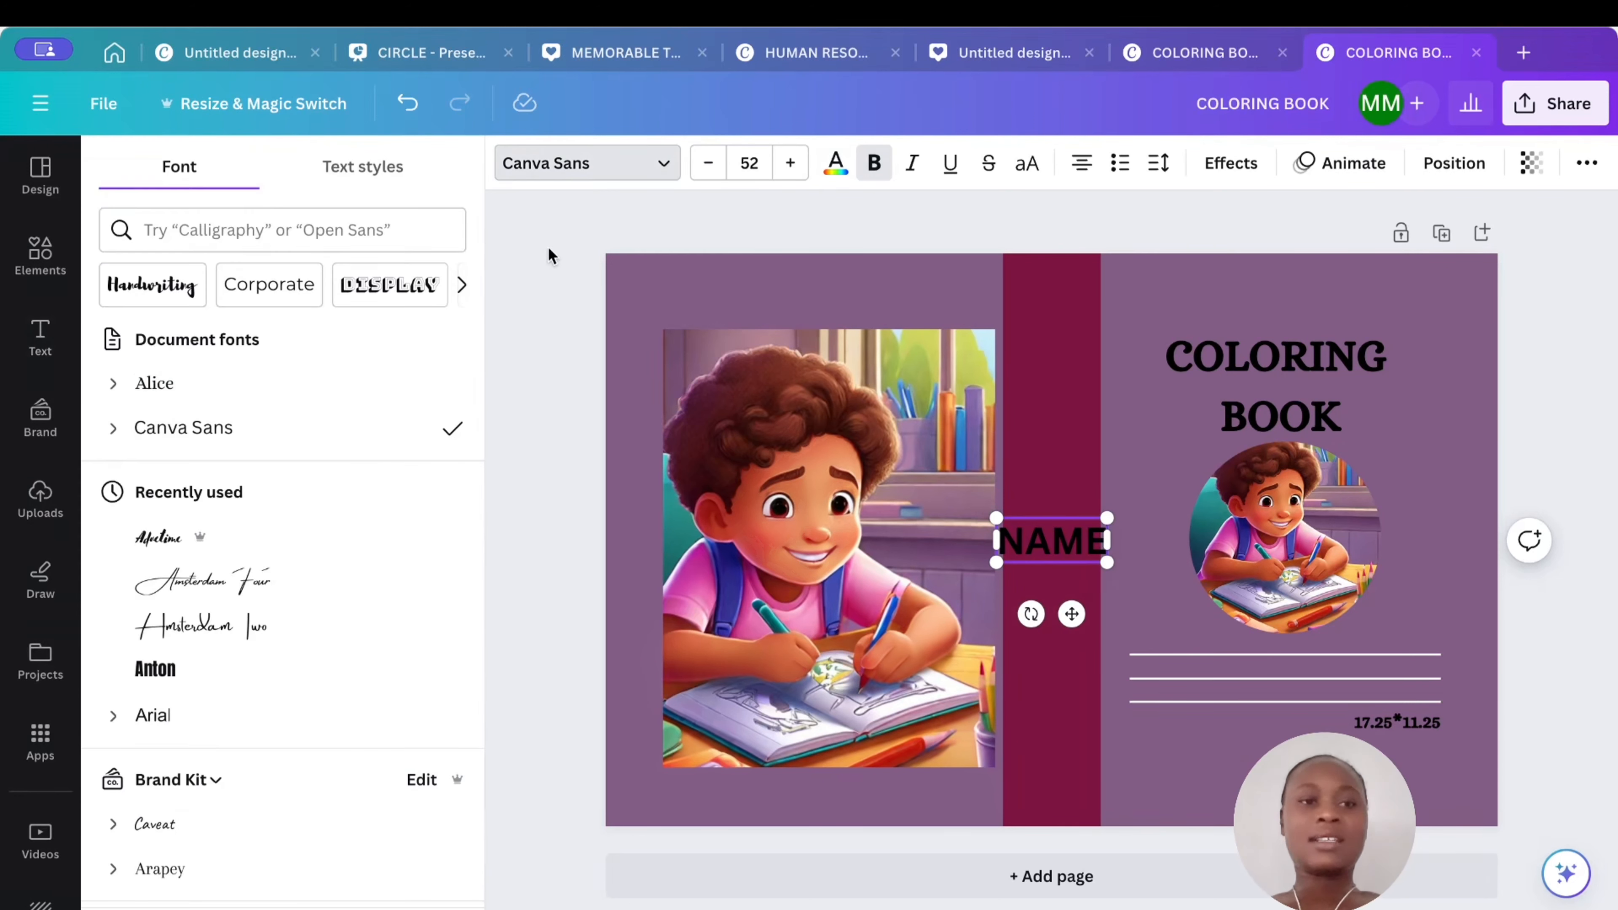
left_click(279, 394)
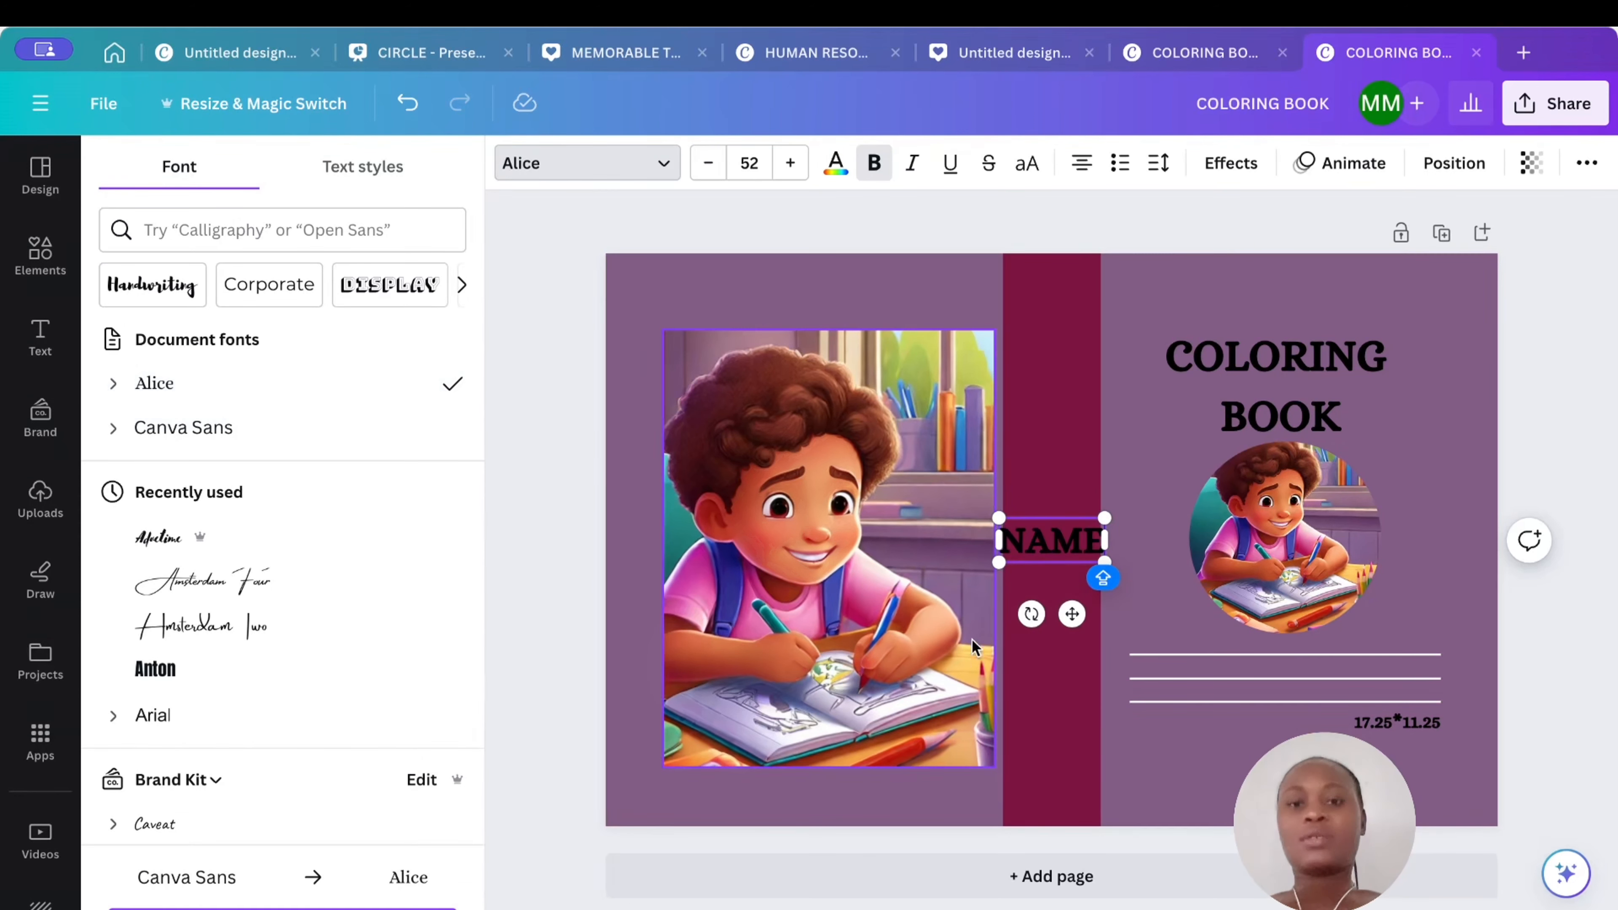
- Shrink the NAME text and place it at the left end just above the first line
left_click_drag(1100, 517, 1176, 606)
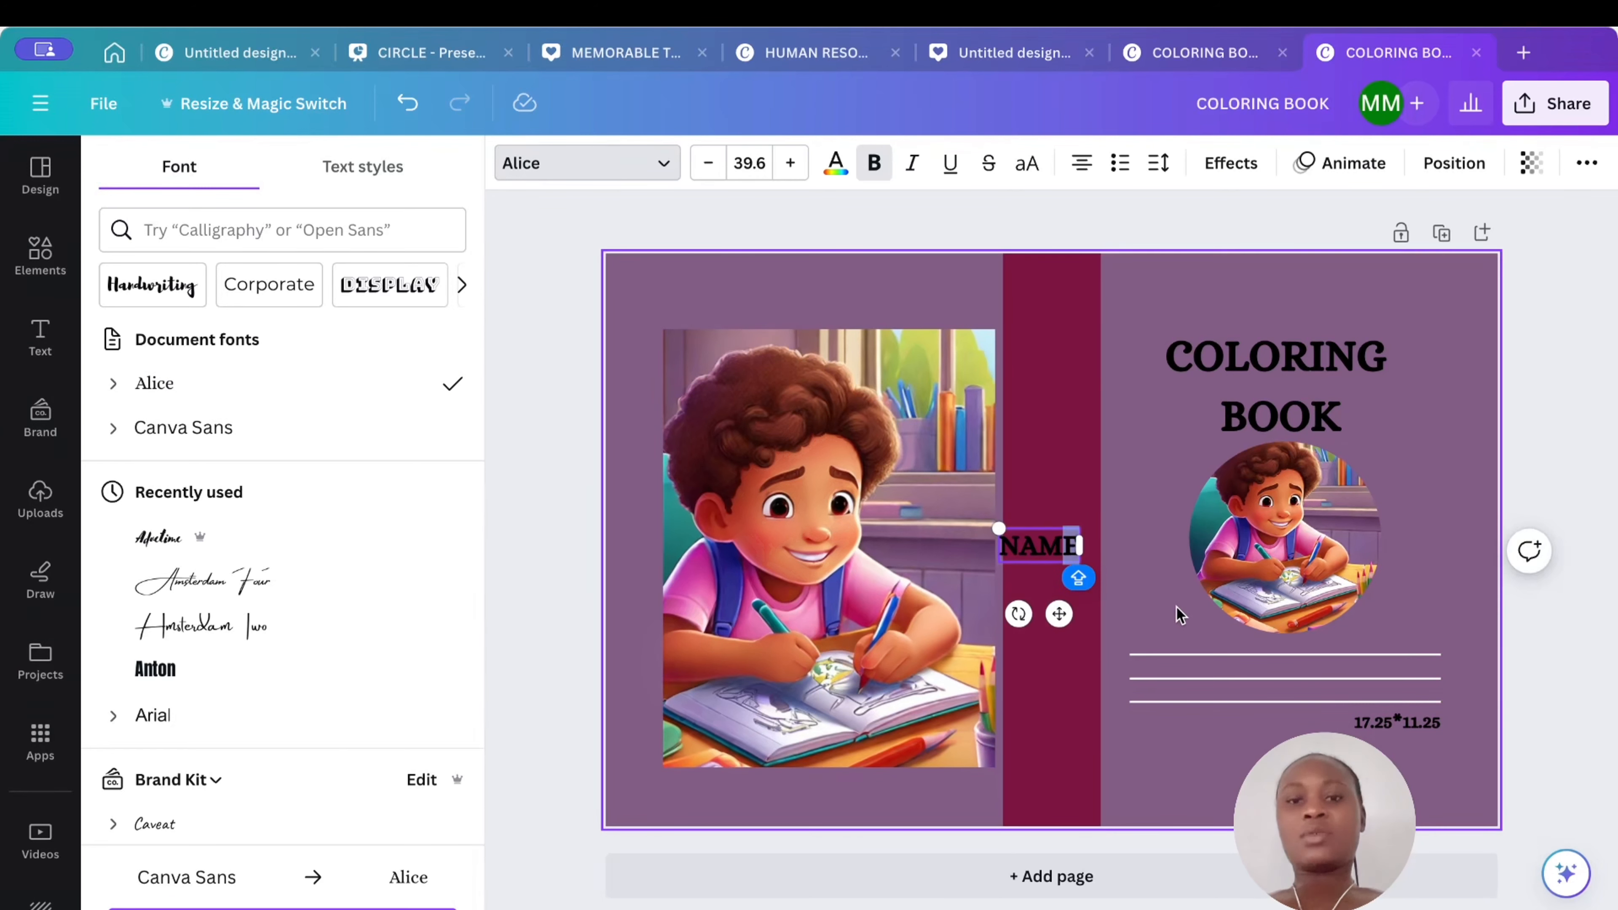
left_click(1125, 567)
left_click(1042, 544)
left_click_drag(1042, 549, 1187, 632)
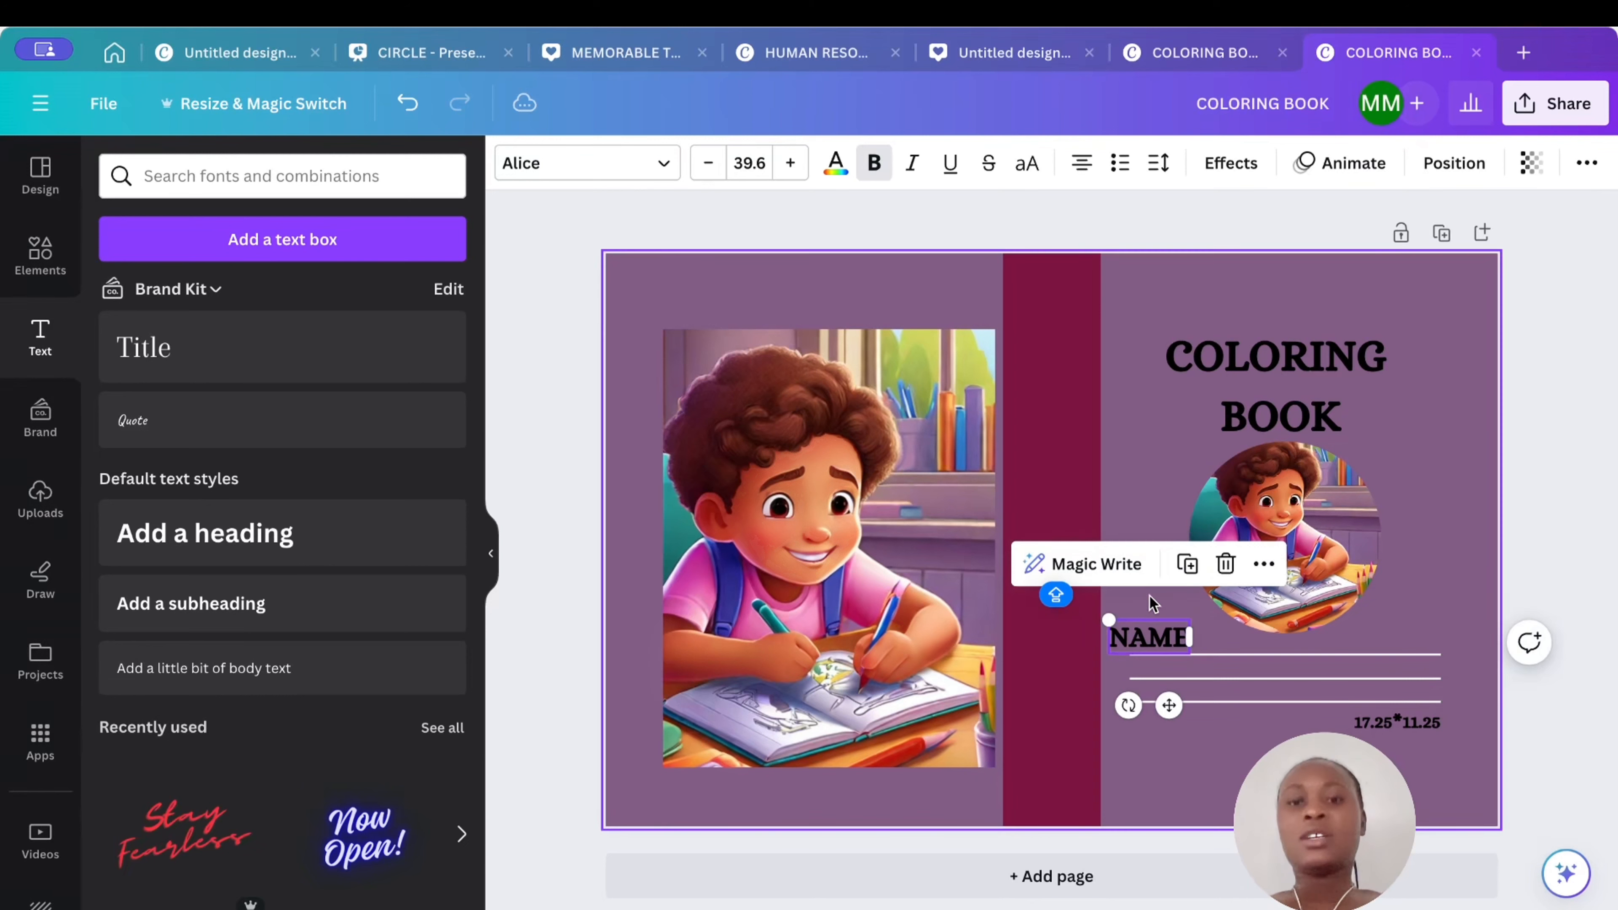
left_click(1147, 468)
left_click(1144, 636)
left_click_drag(1144, 636, 1129, 626)
left_click(1137, 492)
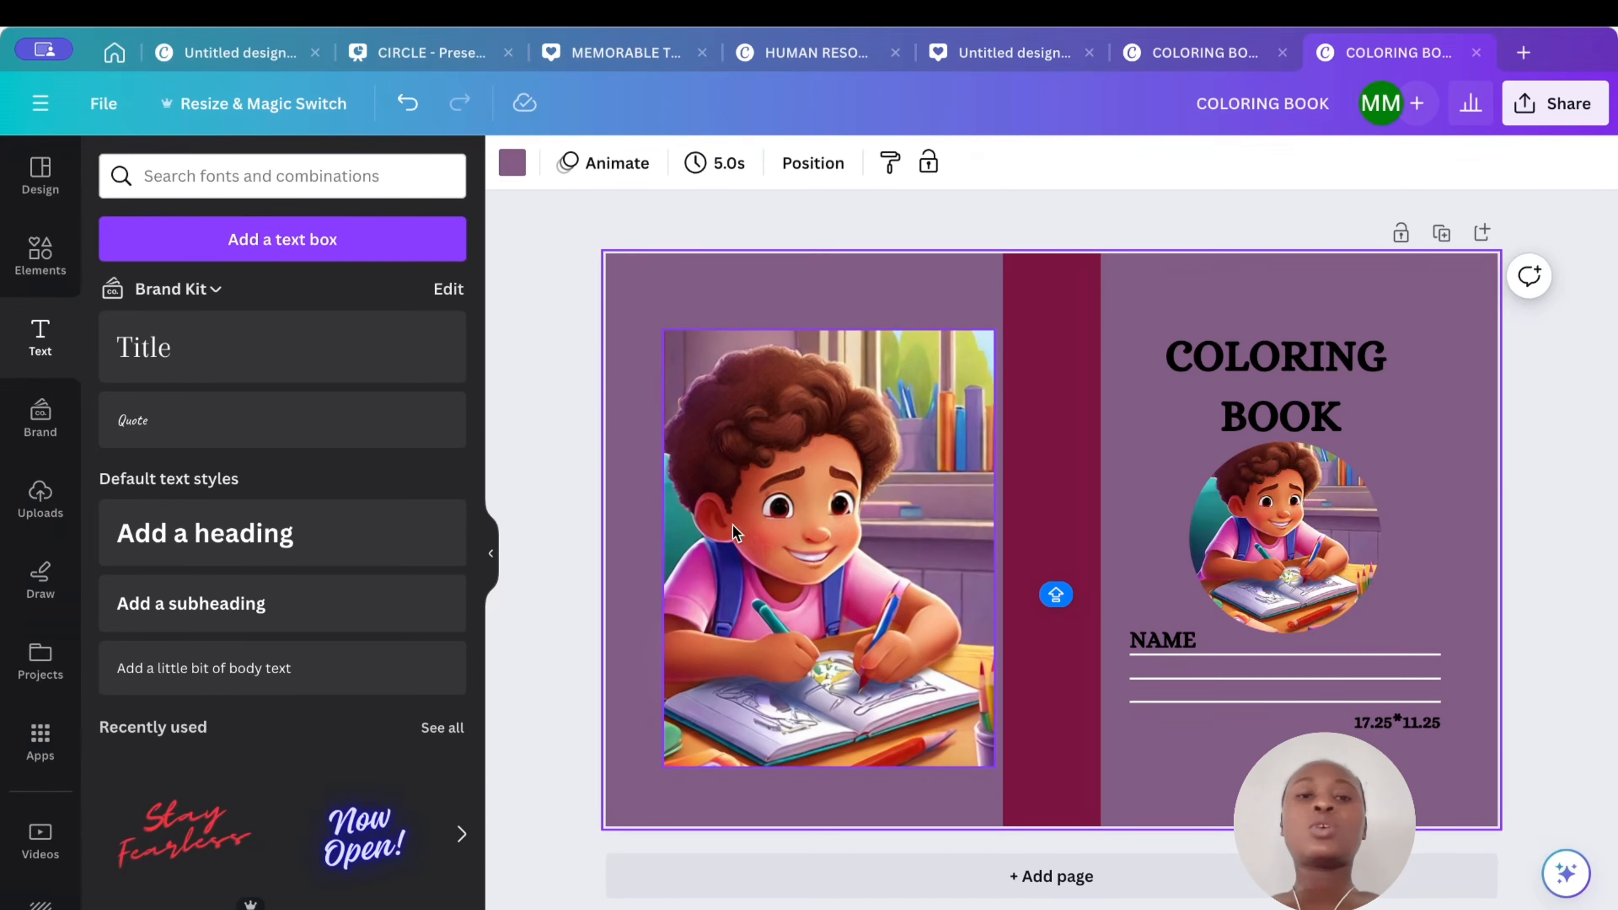
- Add a subheading reading COLORING BOOK on the spine and rotate it to run vertically
left_click(1074, 516)
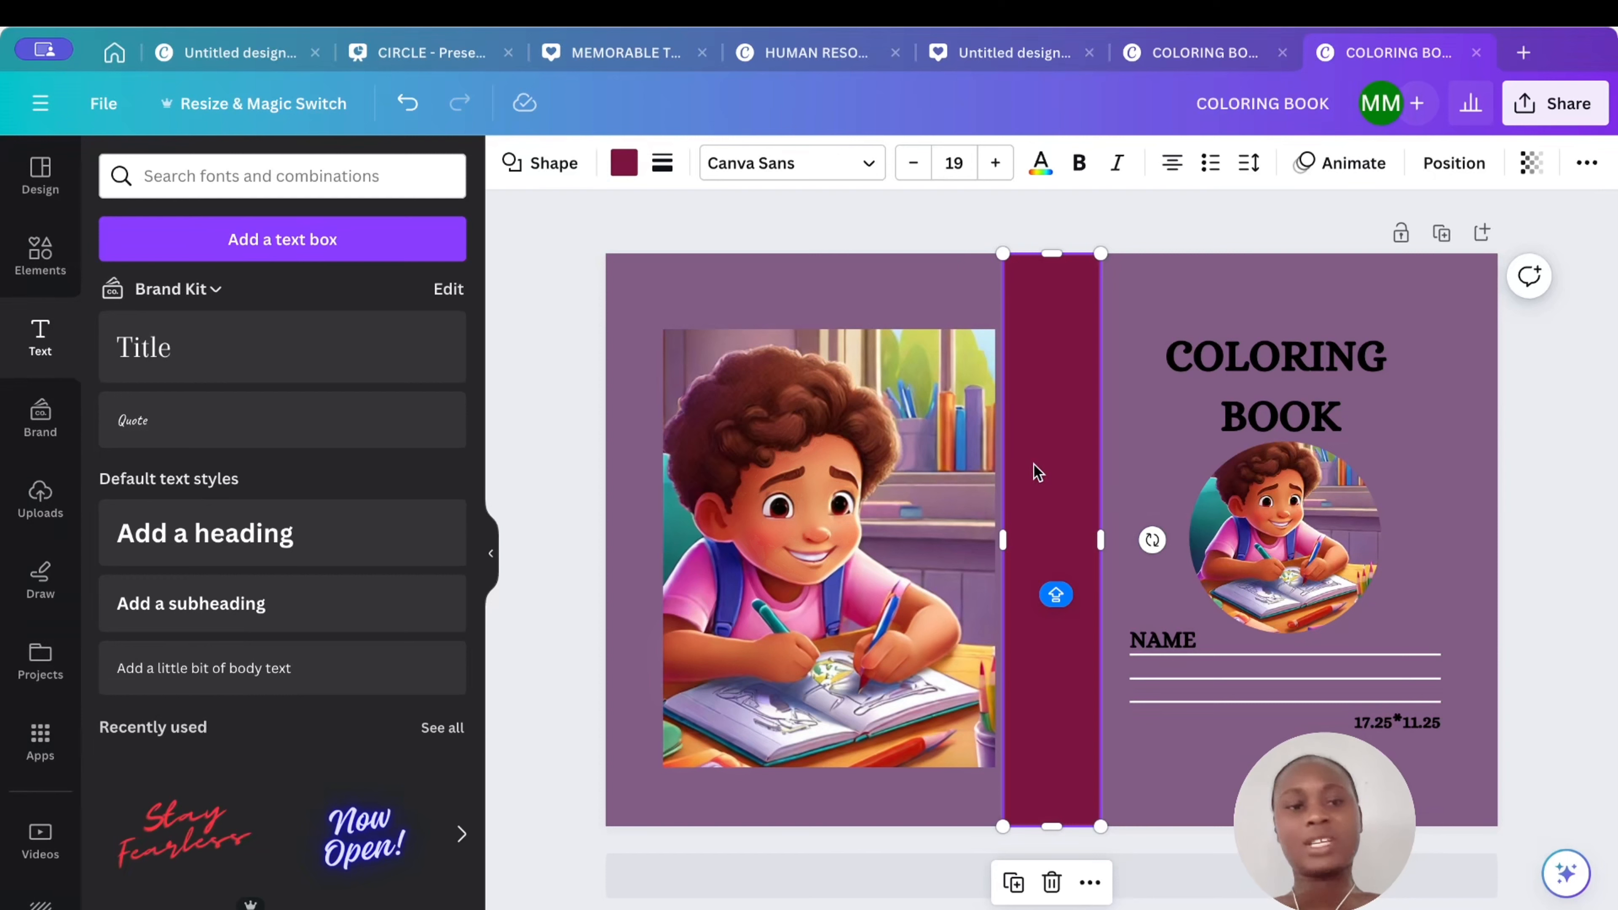
left_click(325, 610)
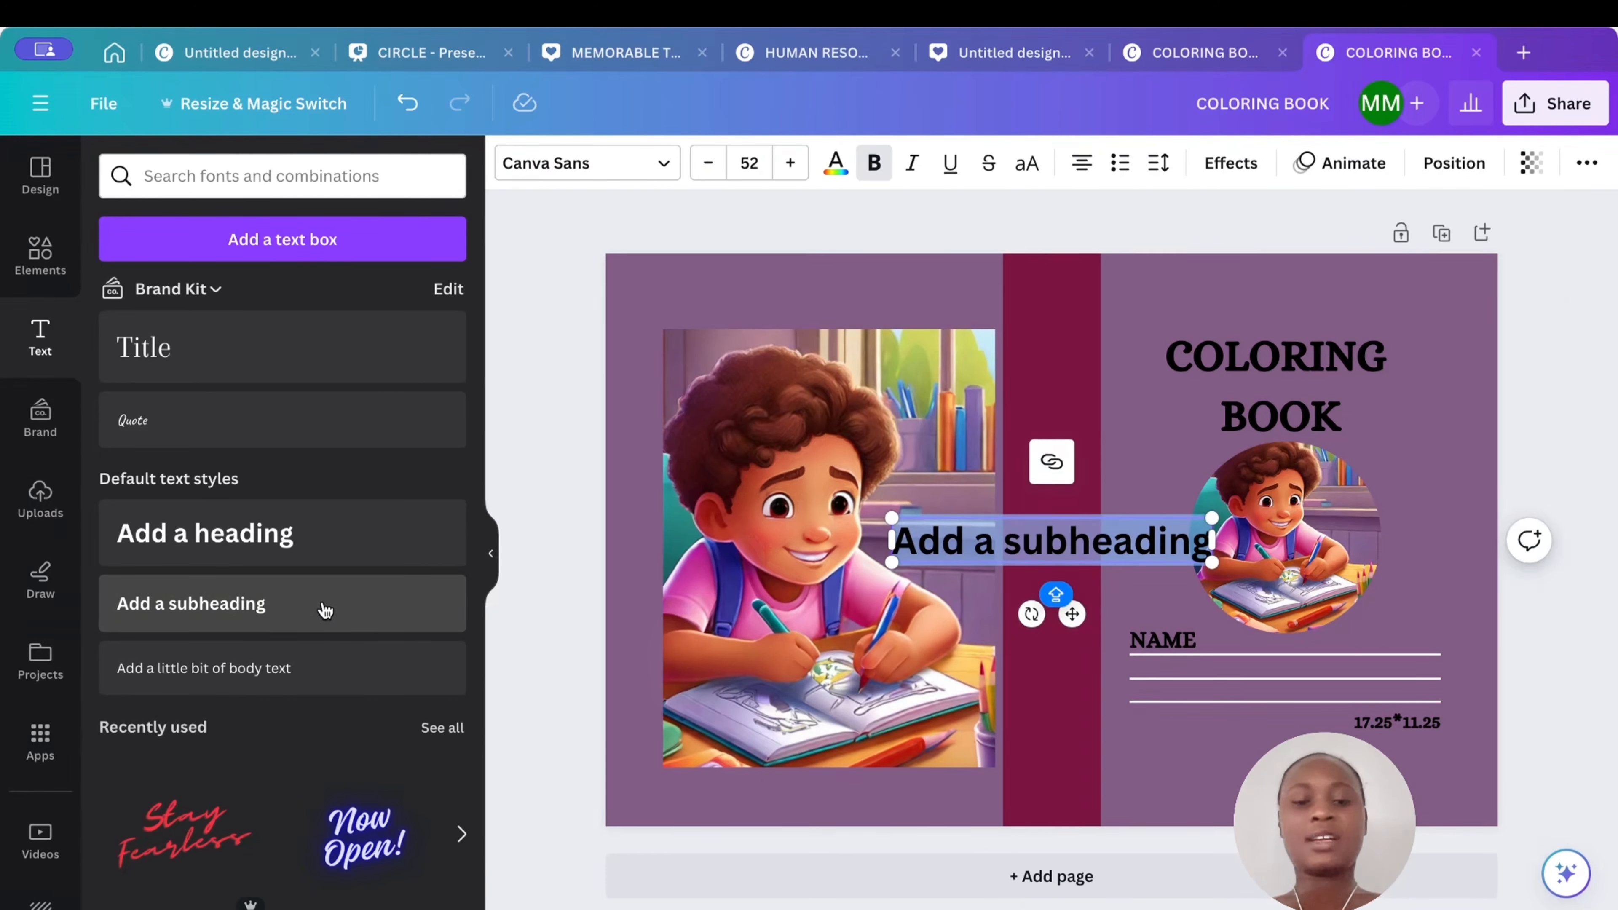
type("COLORI")
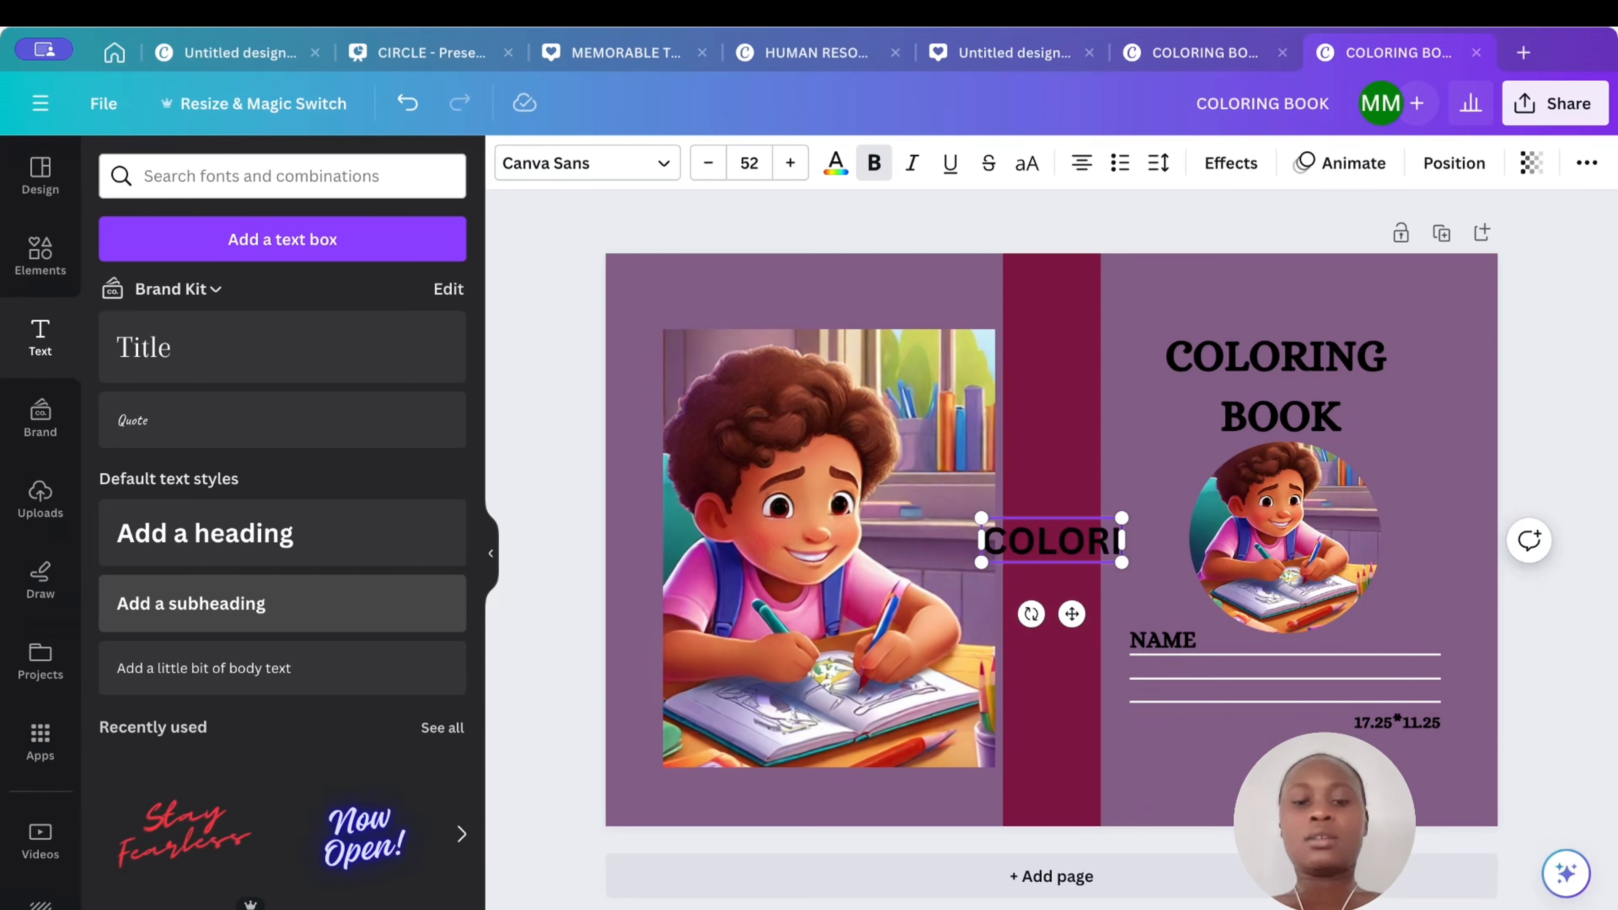
type("NG BOOK")
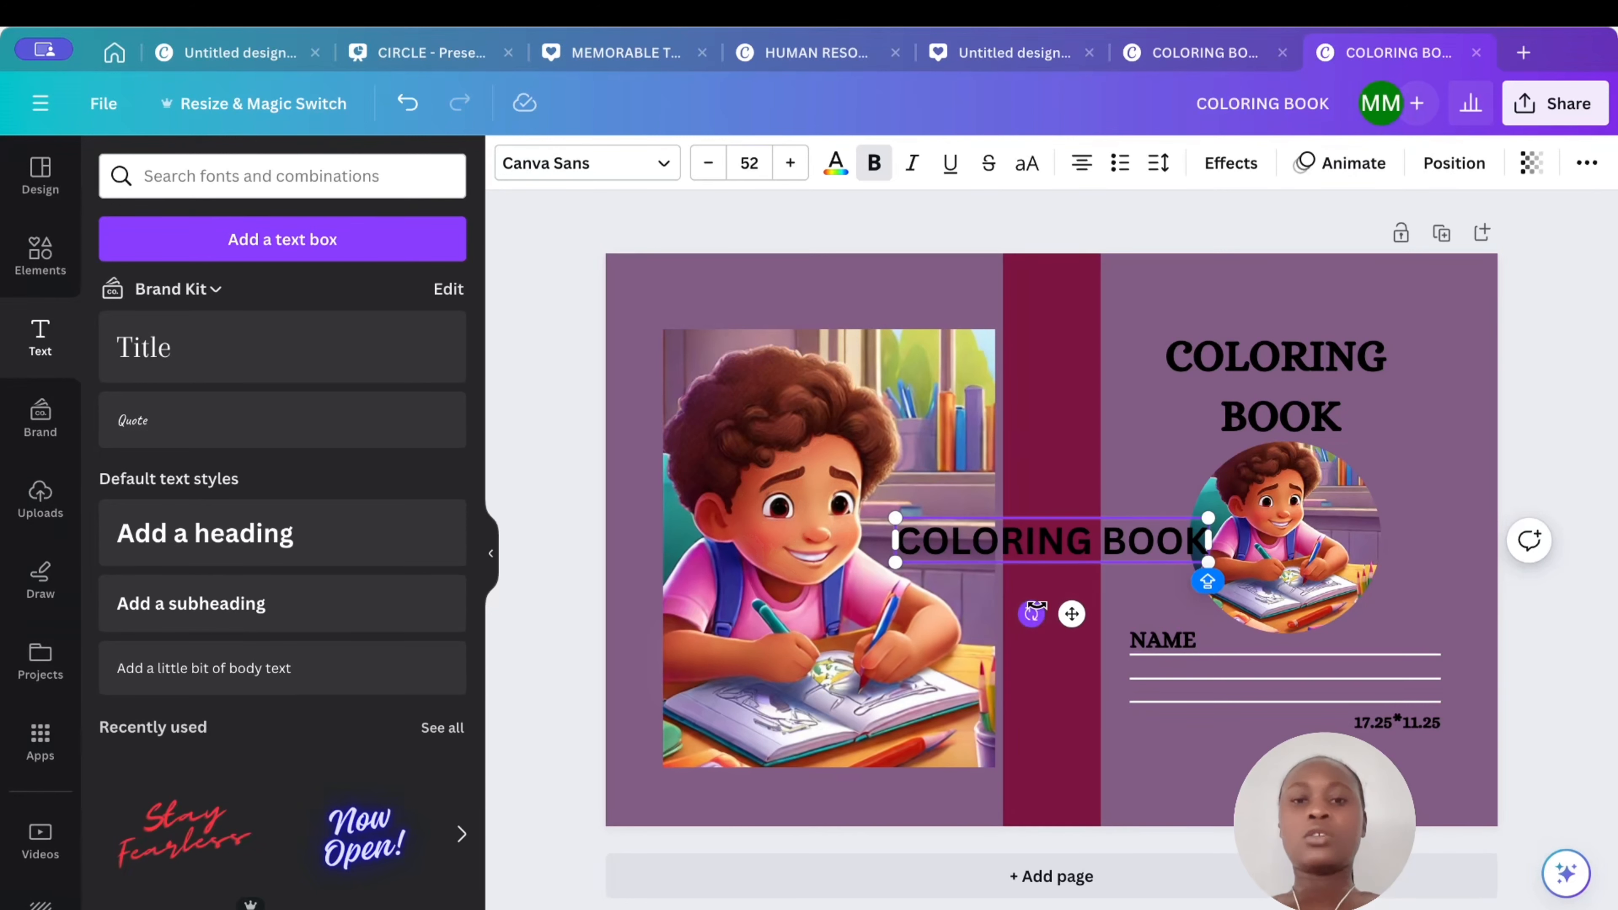
left_click_drag(1031, 614, 1154, 564)
left_click(1143, 616)
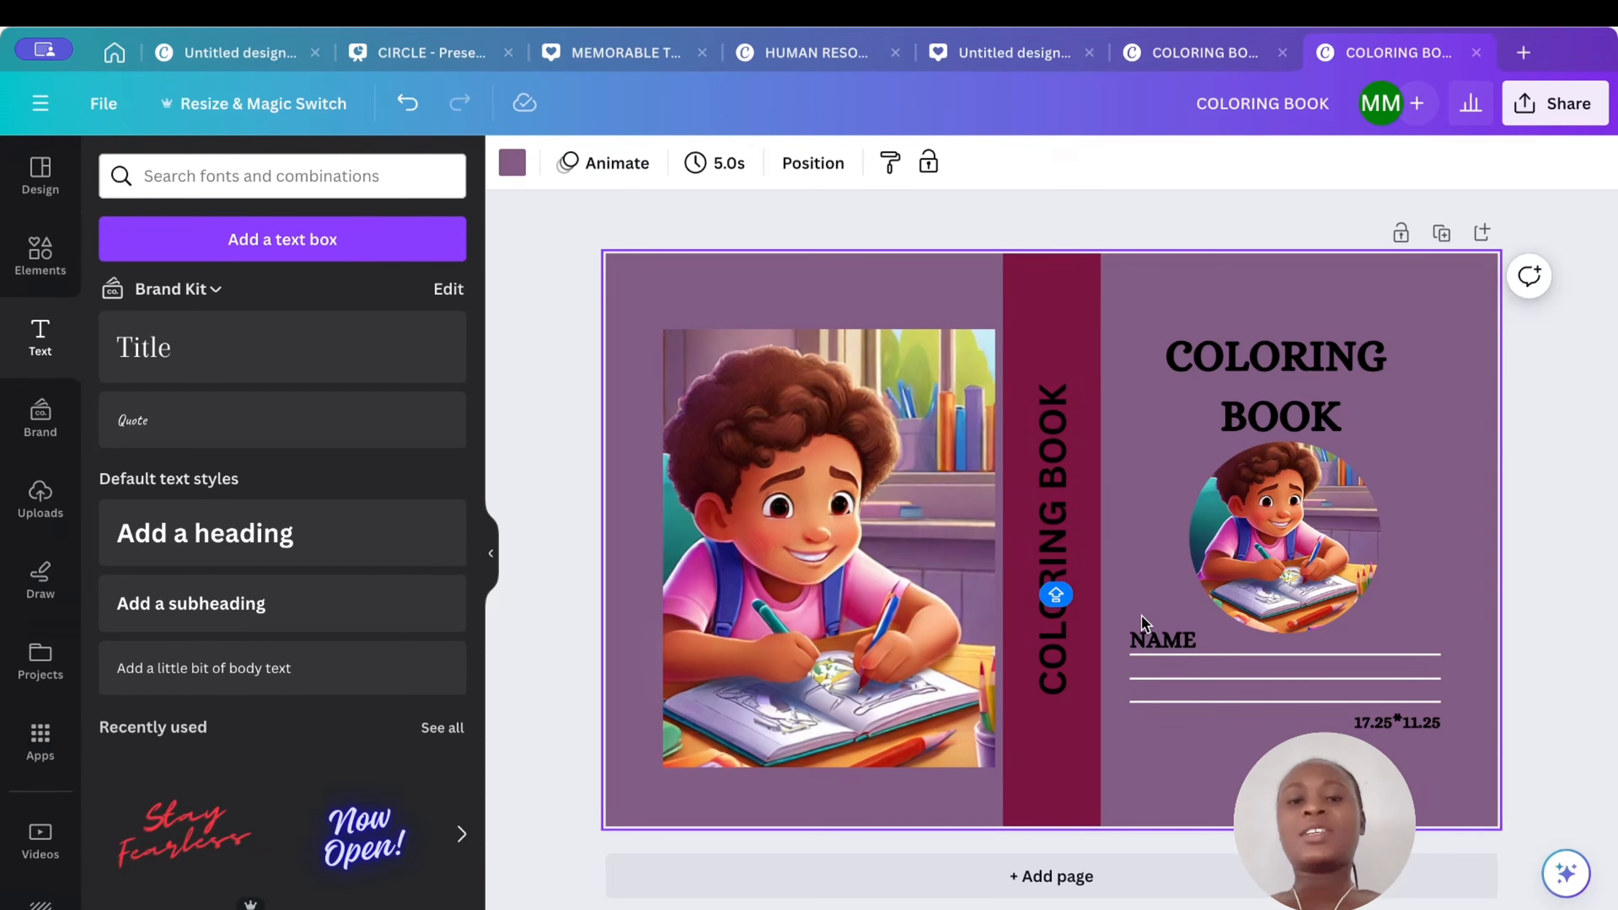
- Reduce the spine title's font size to 34
left_click(1061, 552)
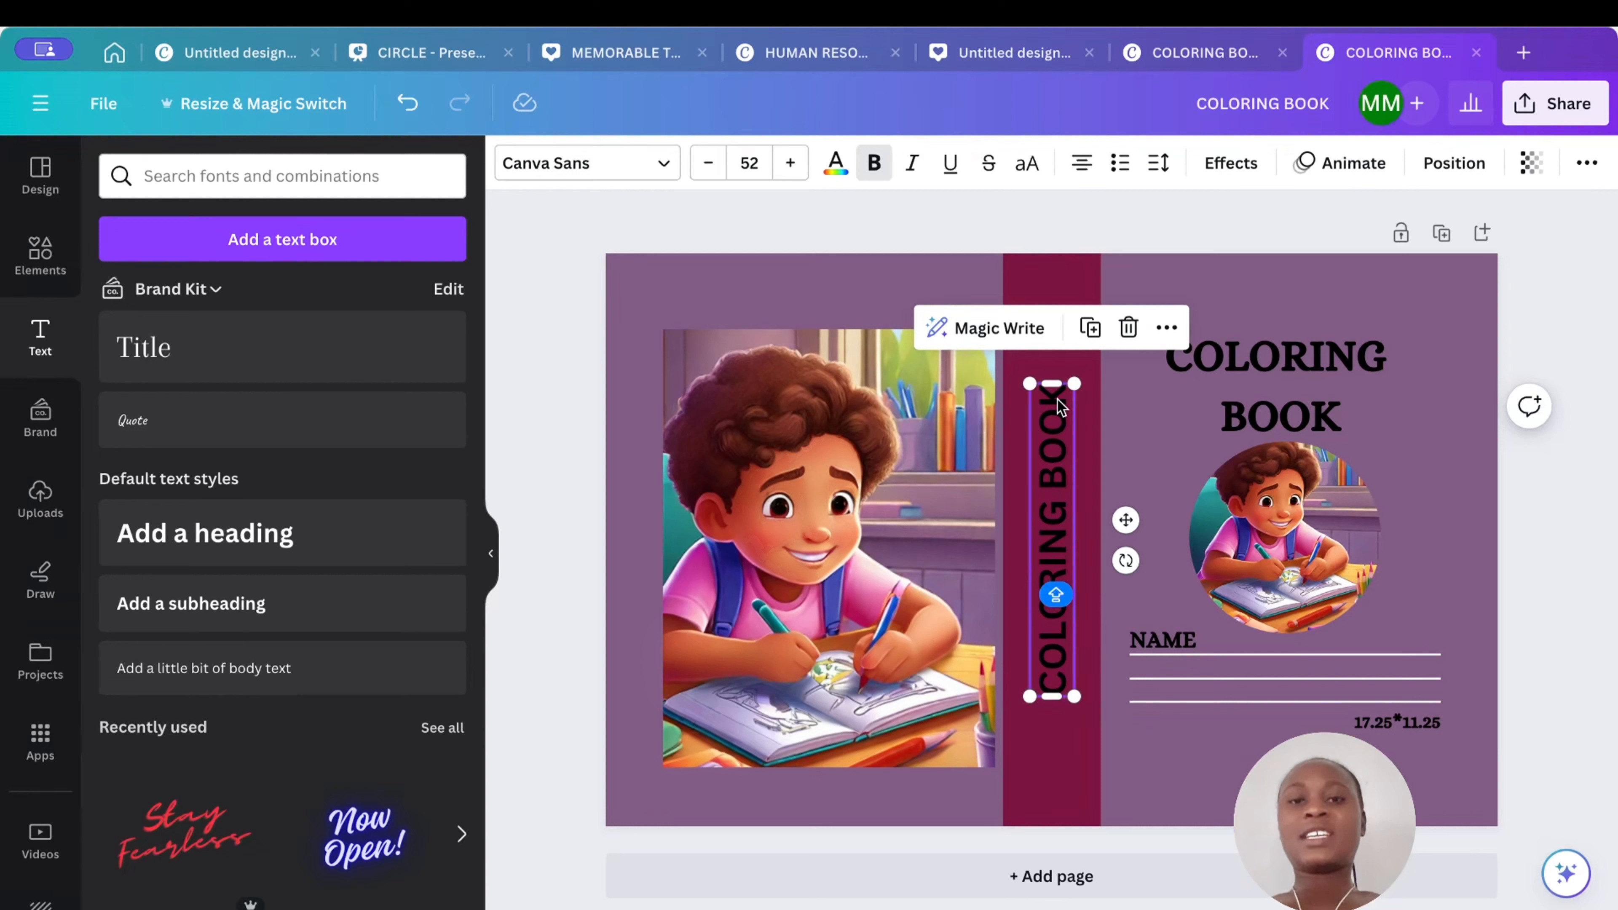
left_click(711, 165)
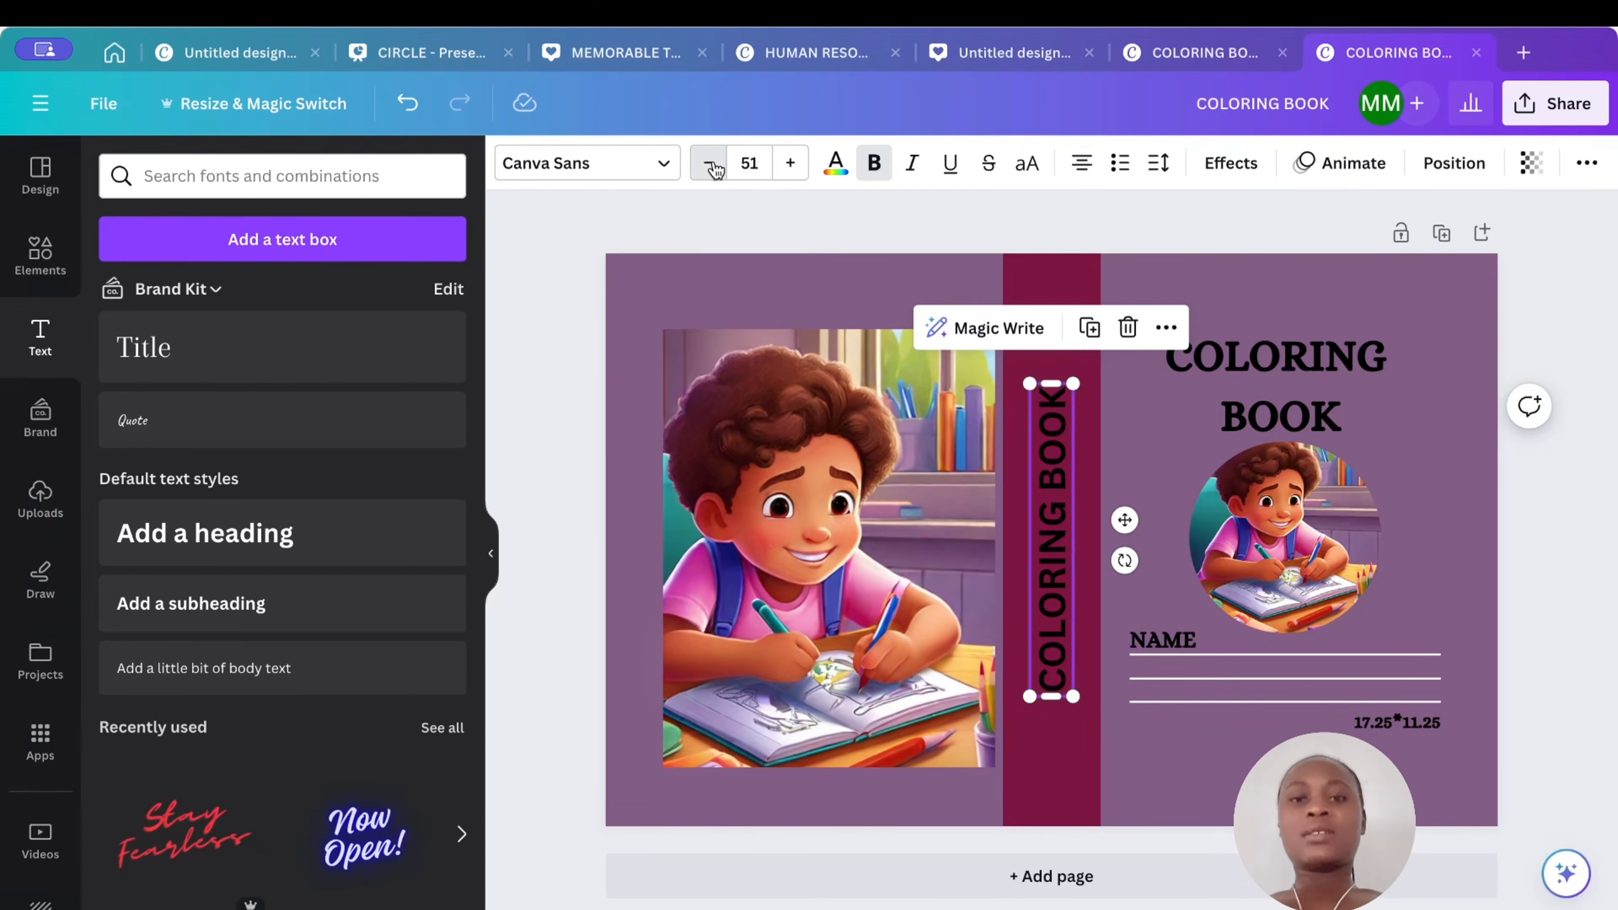
left_click(711, 164)
left_click(711, 164)
left_click(711, 165)
left_click(711, 164)
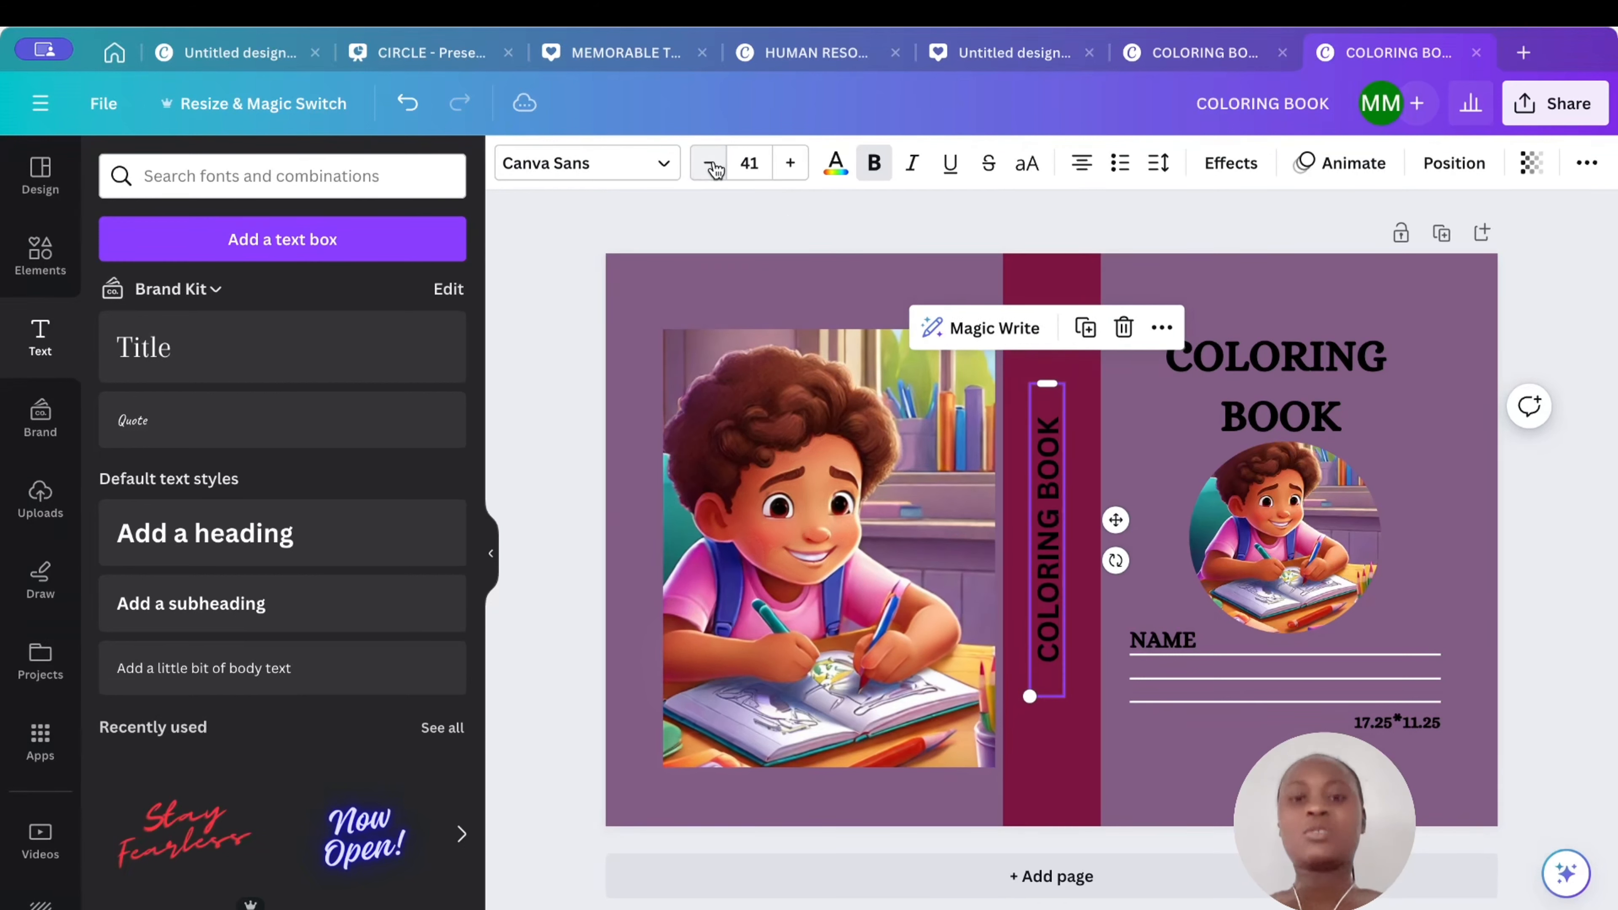
left_click(711, 164)
left_click(710, 165)
left_click(711, 164)
left_click(711, 164)
left_click(710, 164)
left_click(710, 165)
left_click(711, 165)
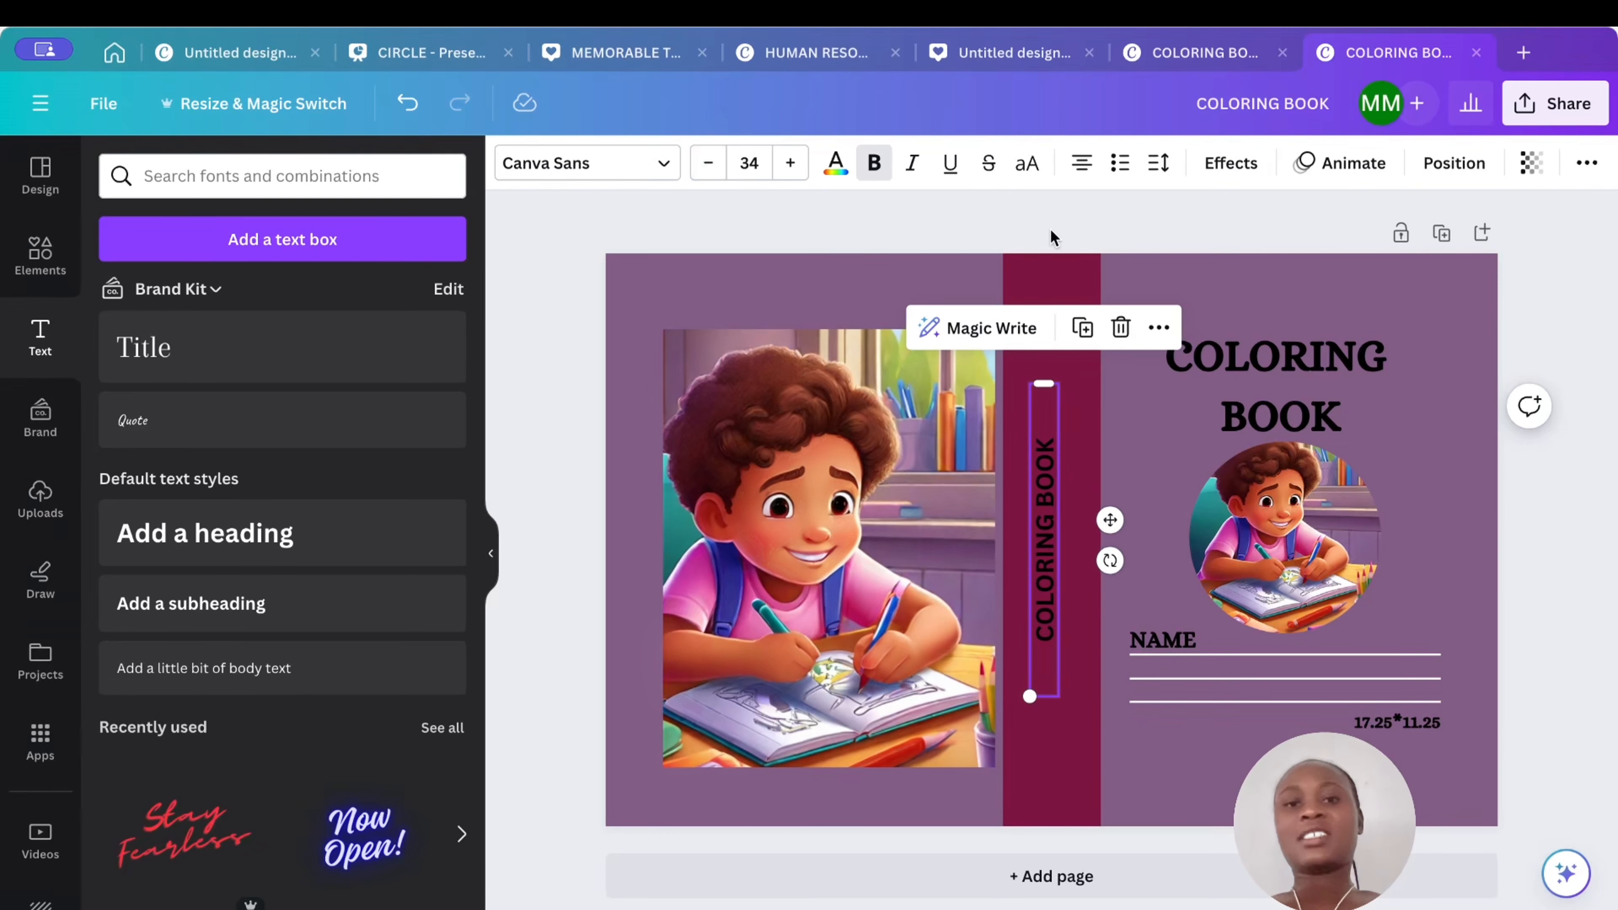
left_click(1071, 212)
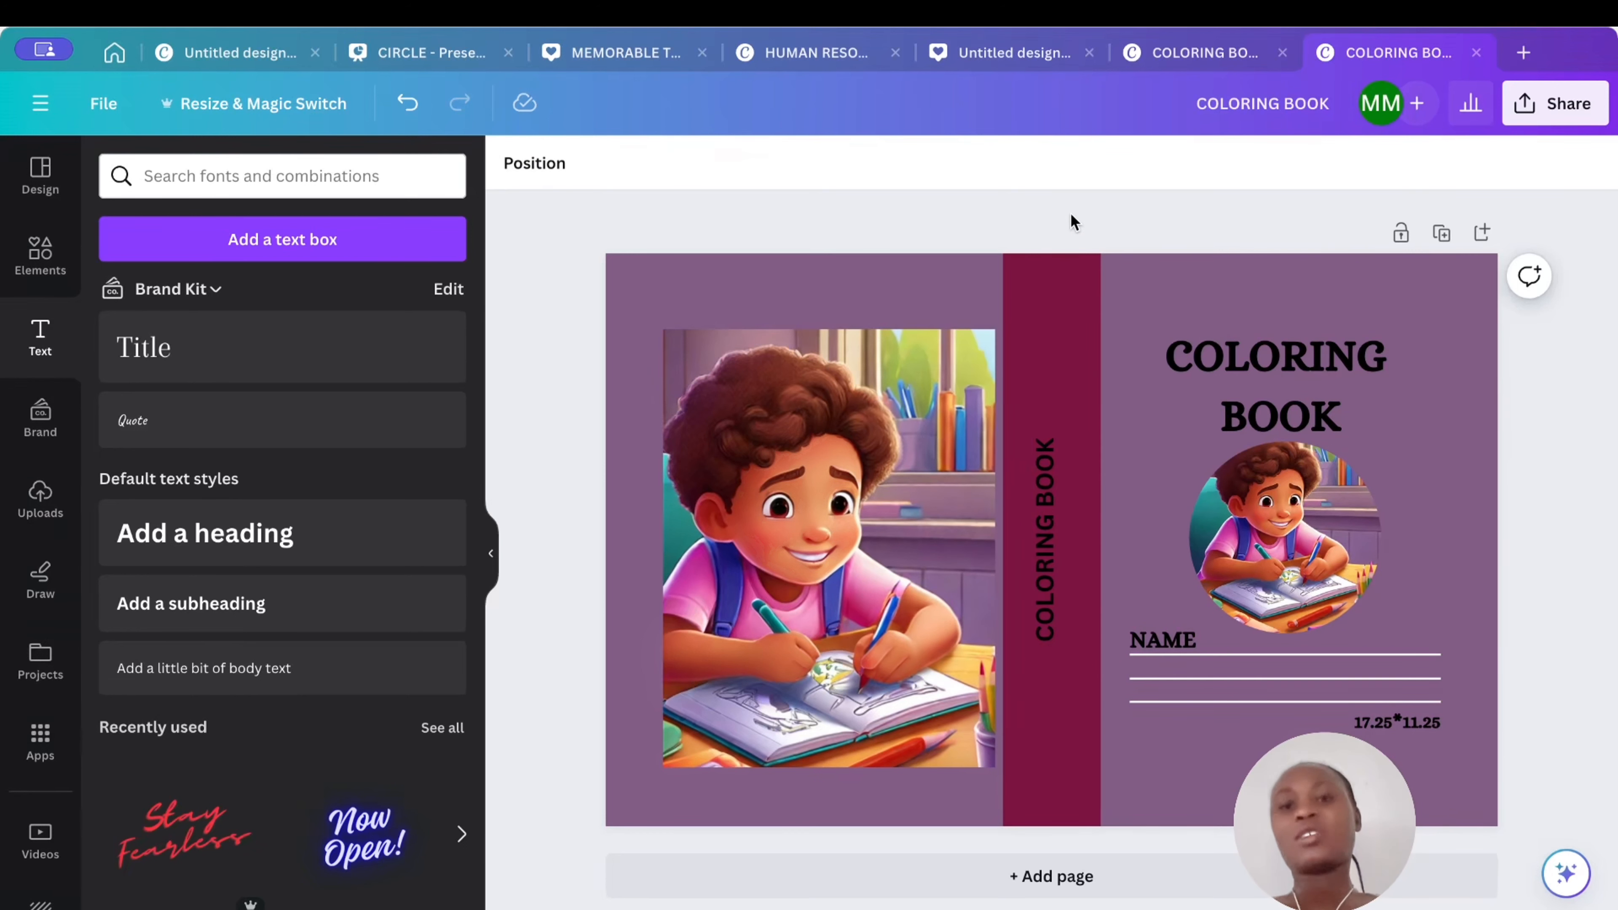
- Try several text colours on the spine title and settle on the orange-brown photo colour
left_click(1059, 538)
left_click(836, 167)
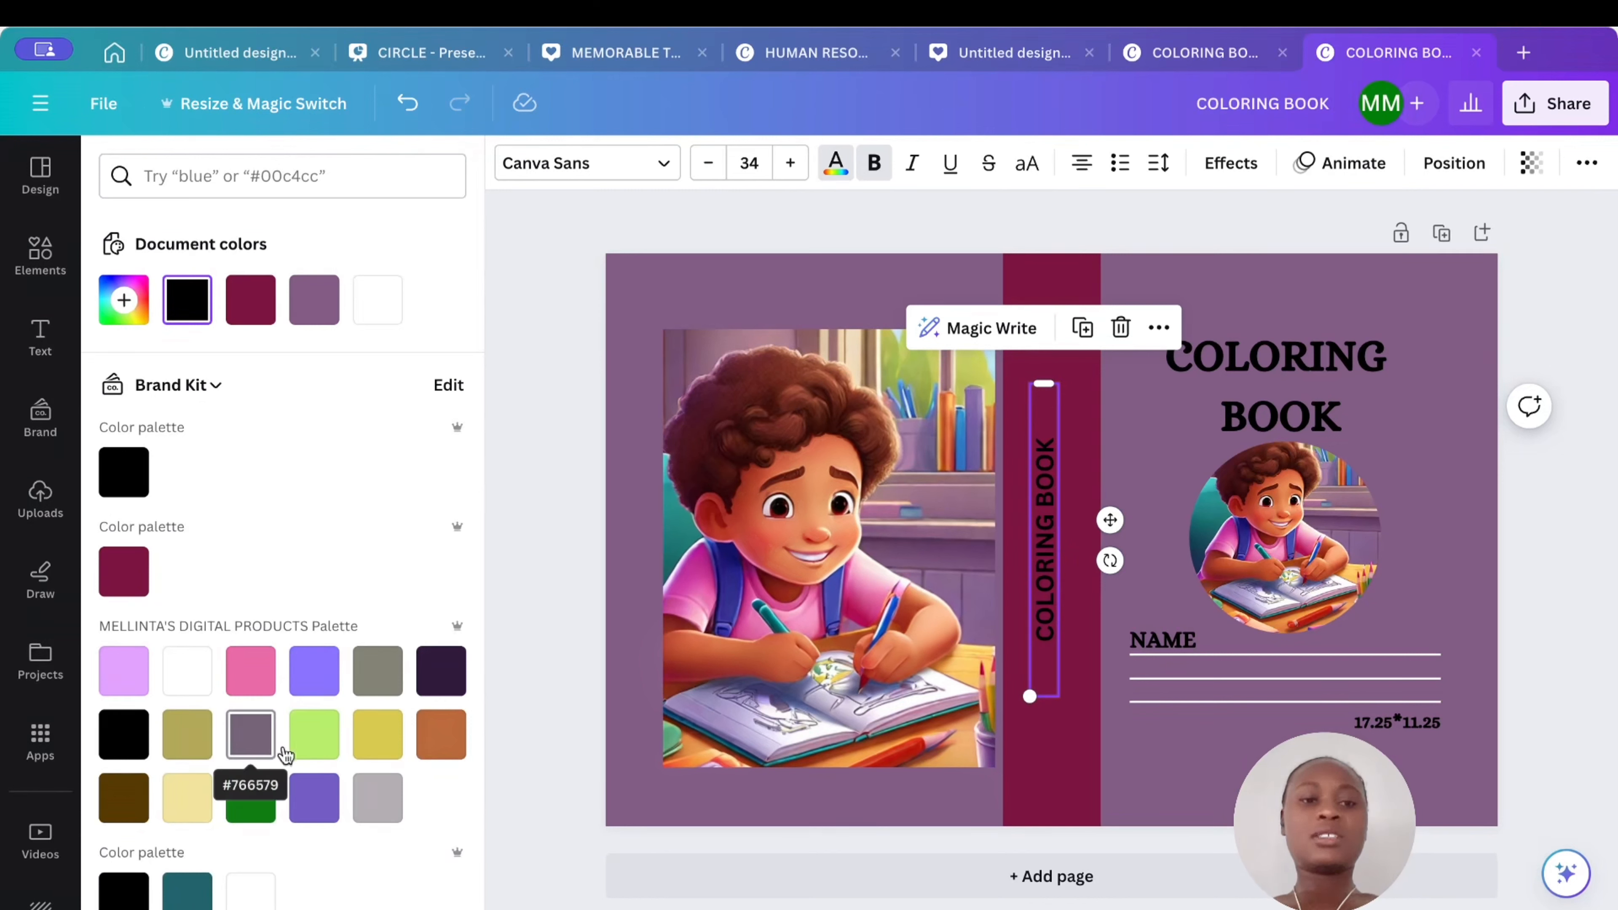
left_click(313, 744)
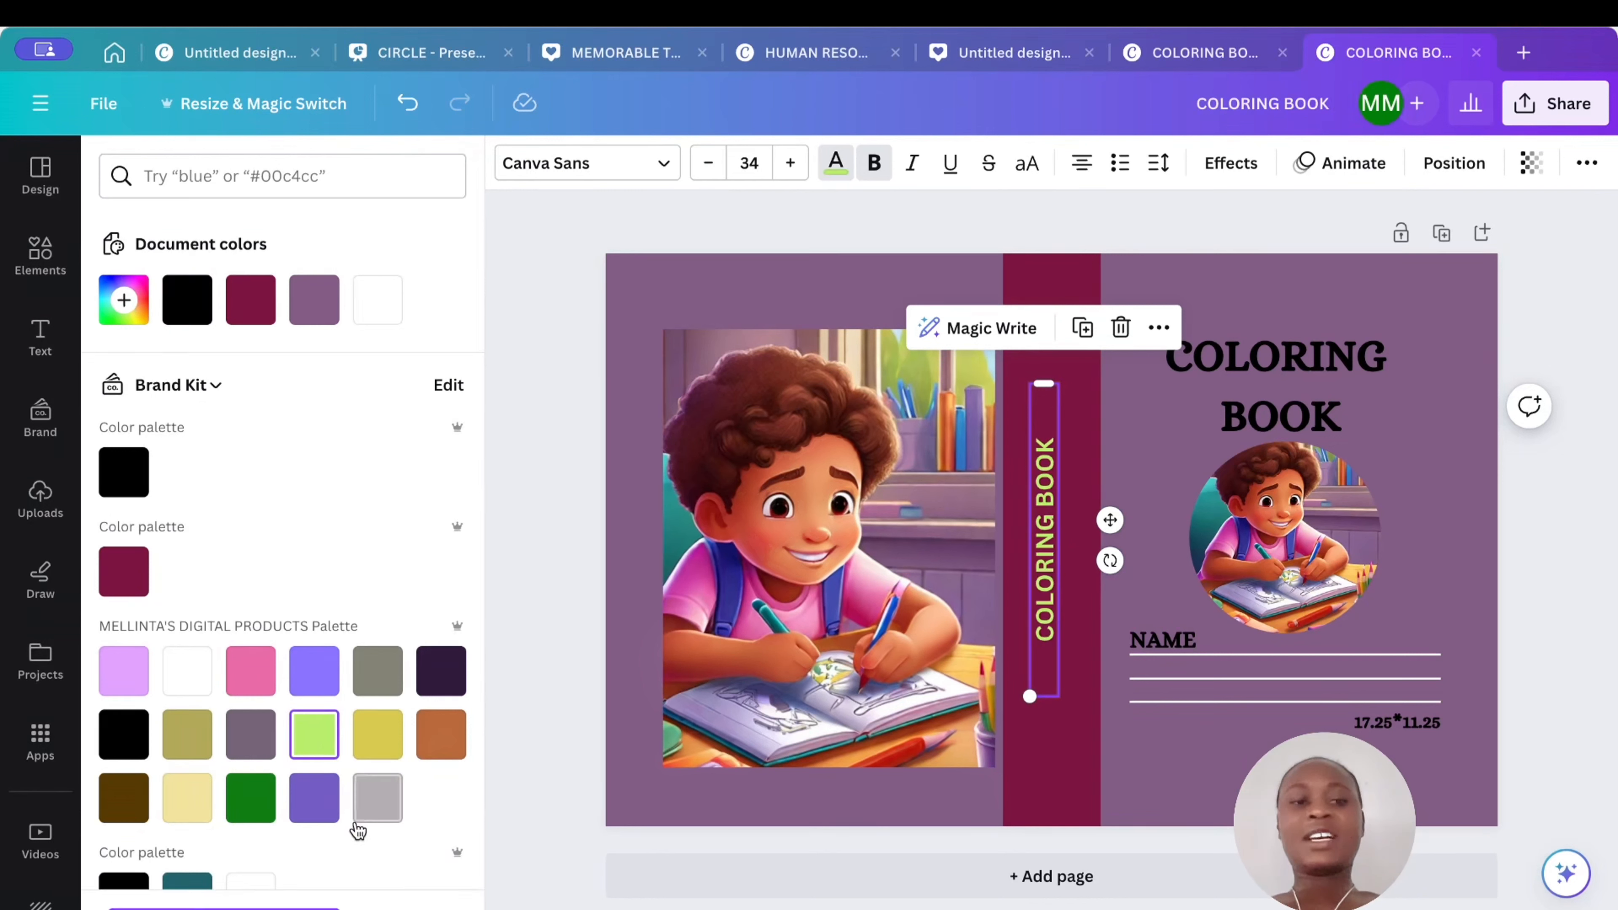
left_click(320, 807)
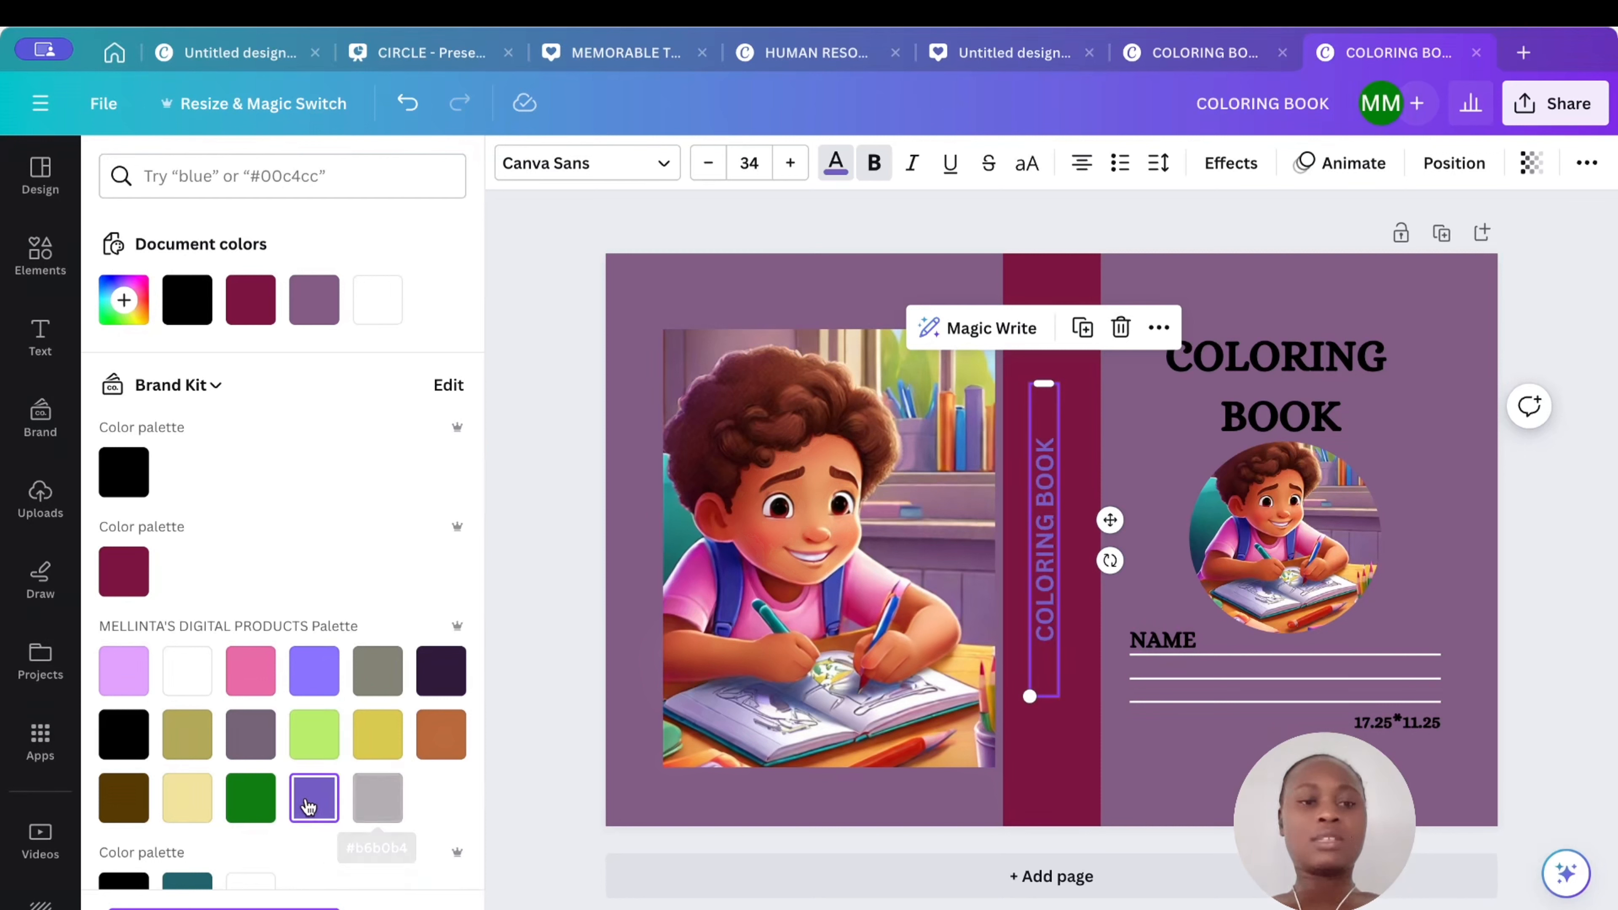
scroll(325, 819, "down", 5)
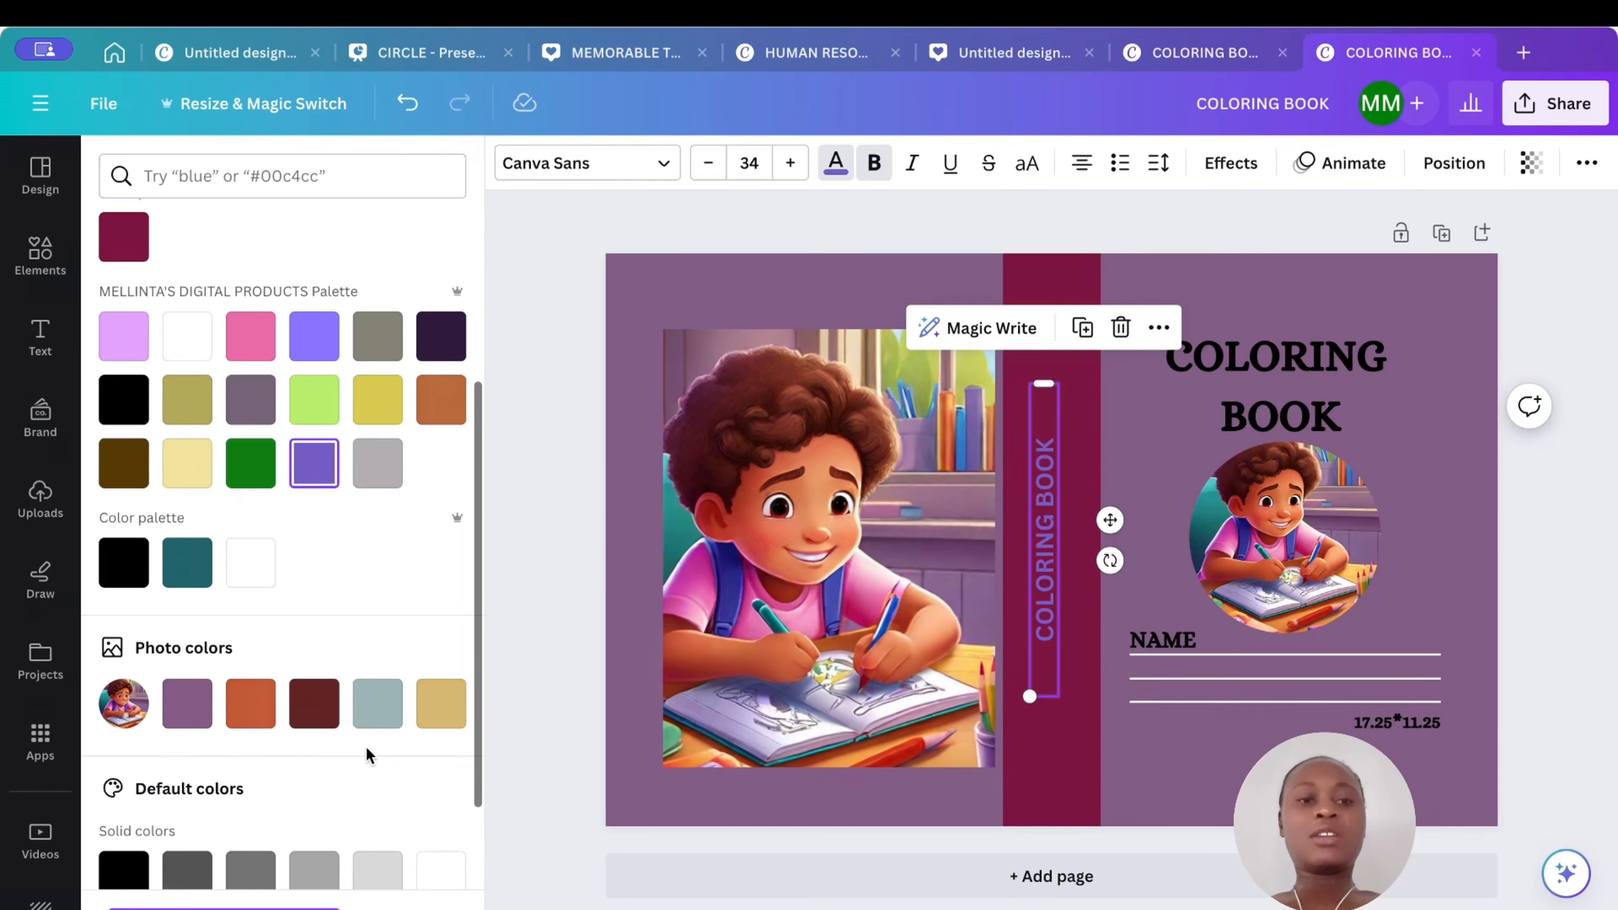
left_click(312, 707)
left_click(249, 719)
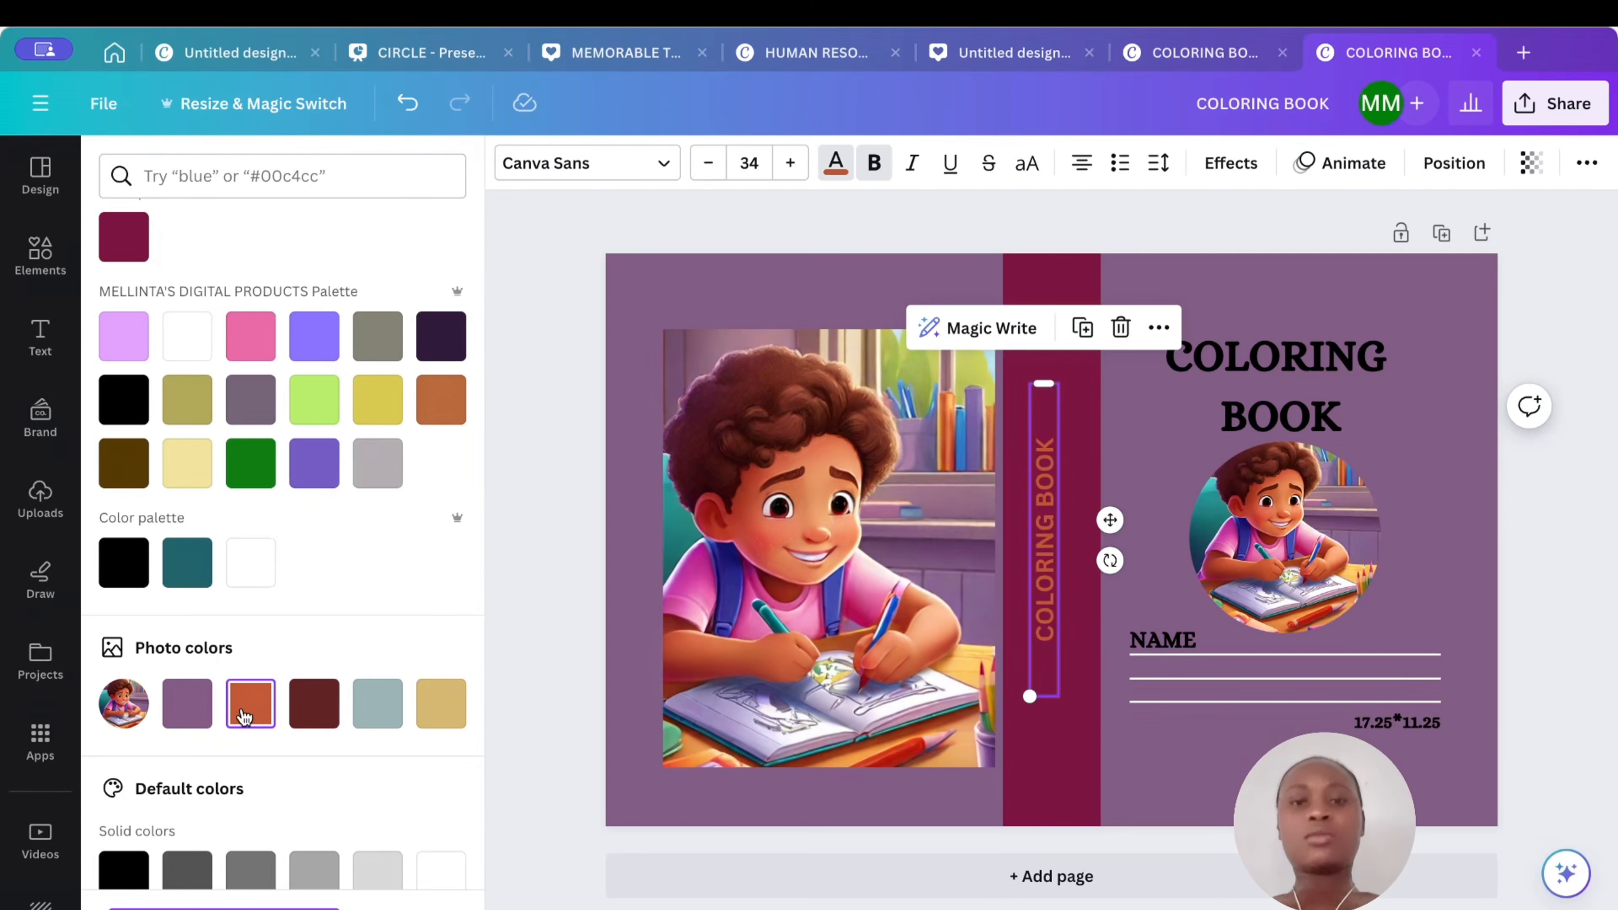
left_click(759, 210)
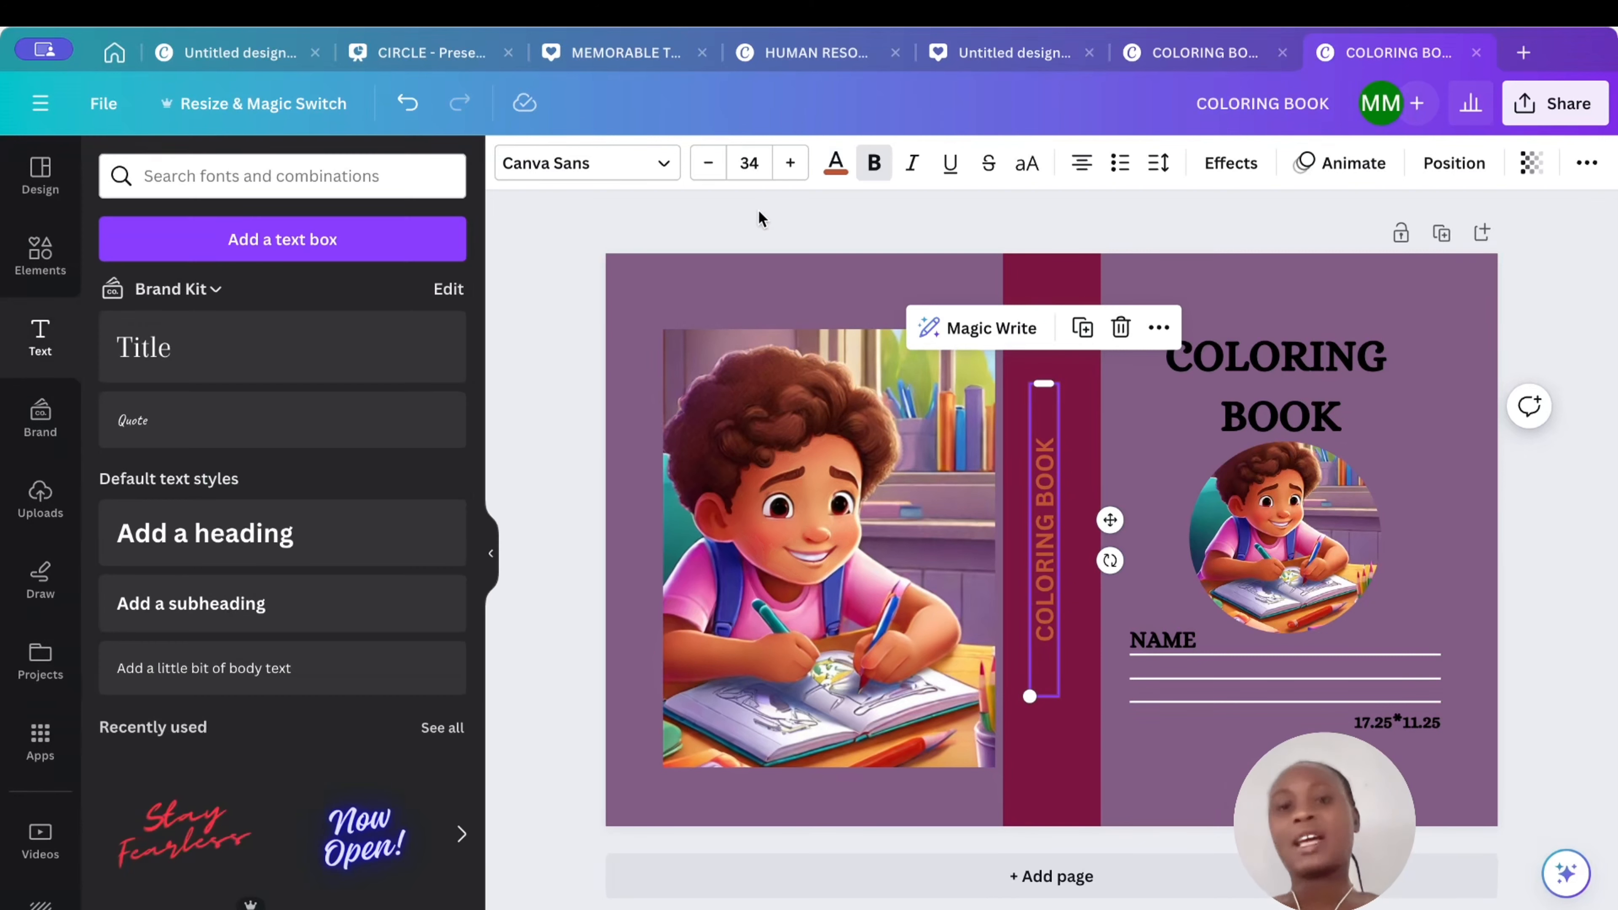
left_click(1124, 226)
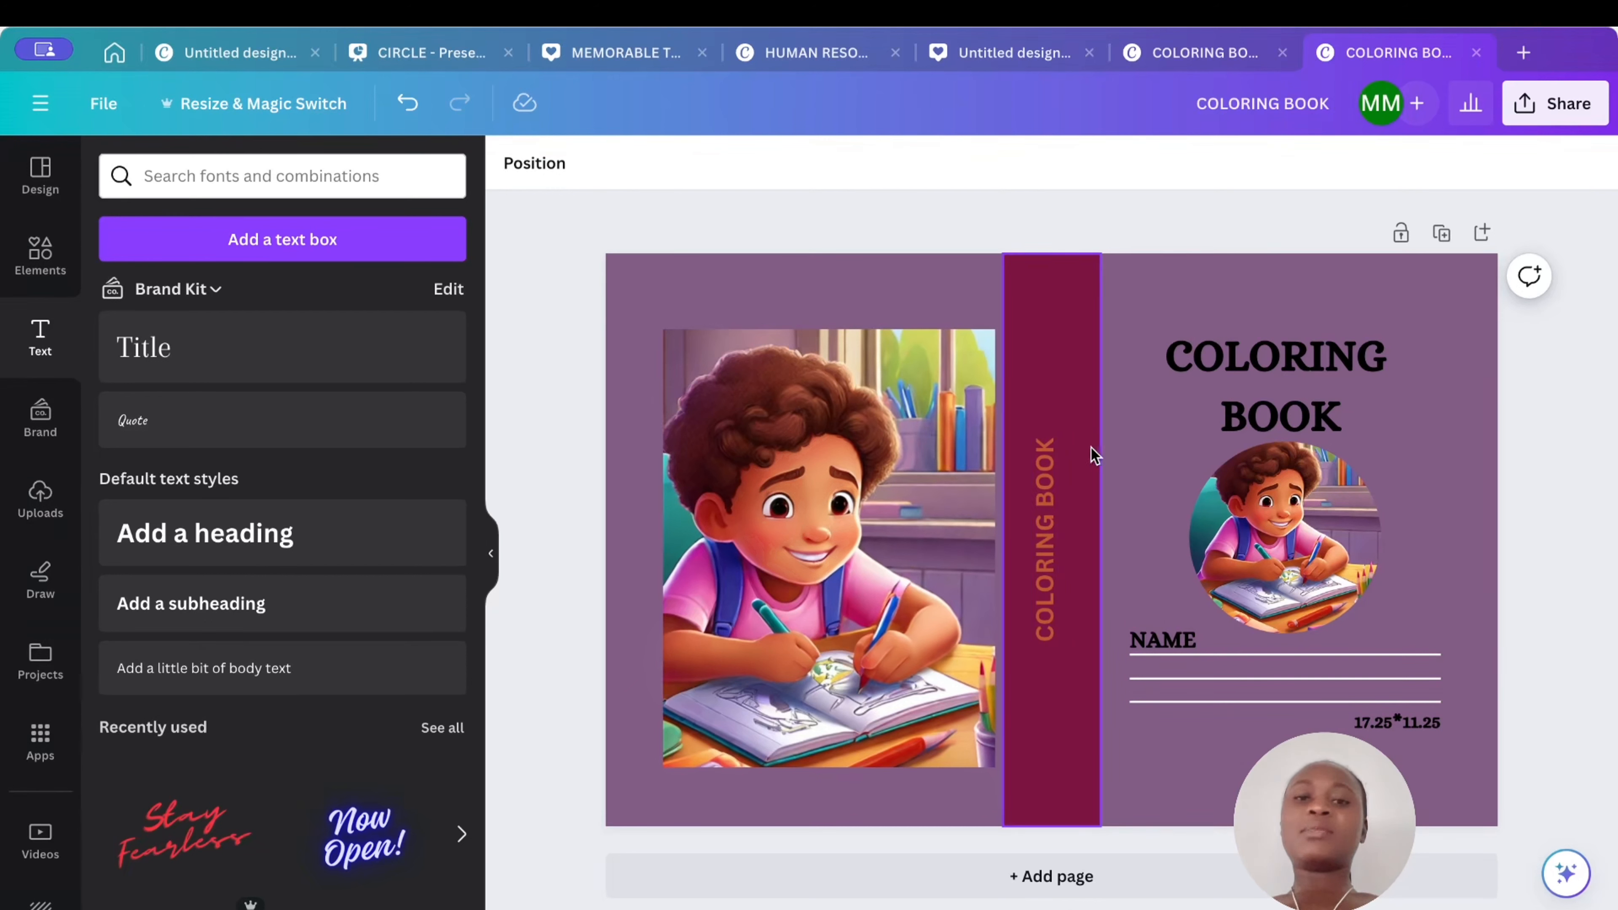
- Center the spine title horizontally on the page
left_click(1043, 475)
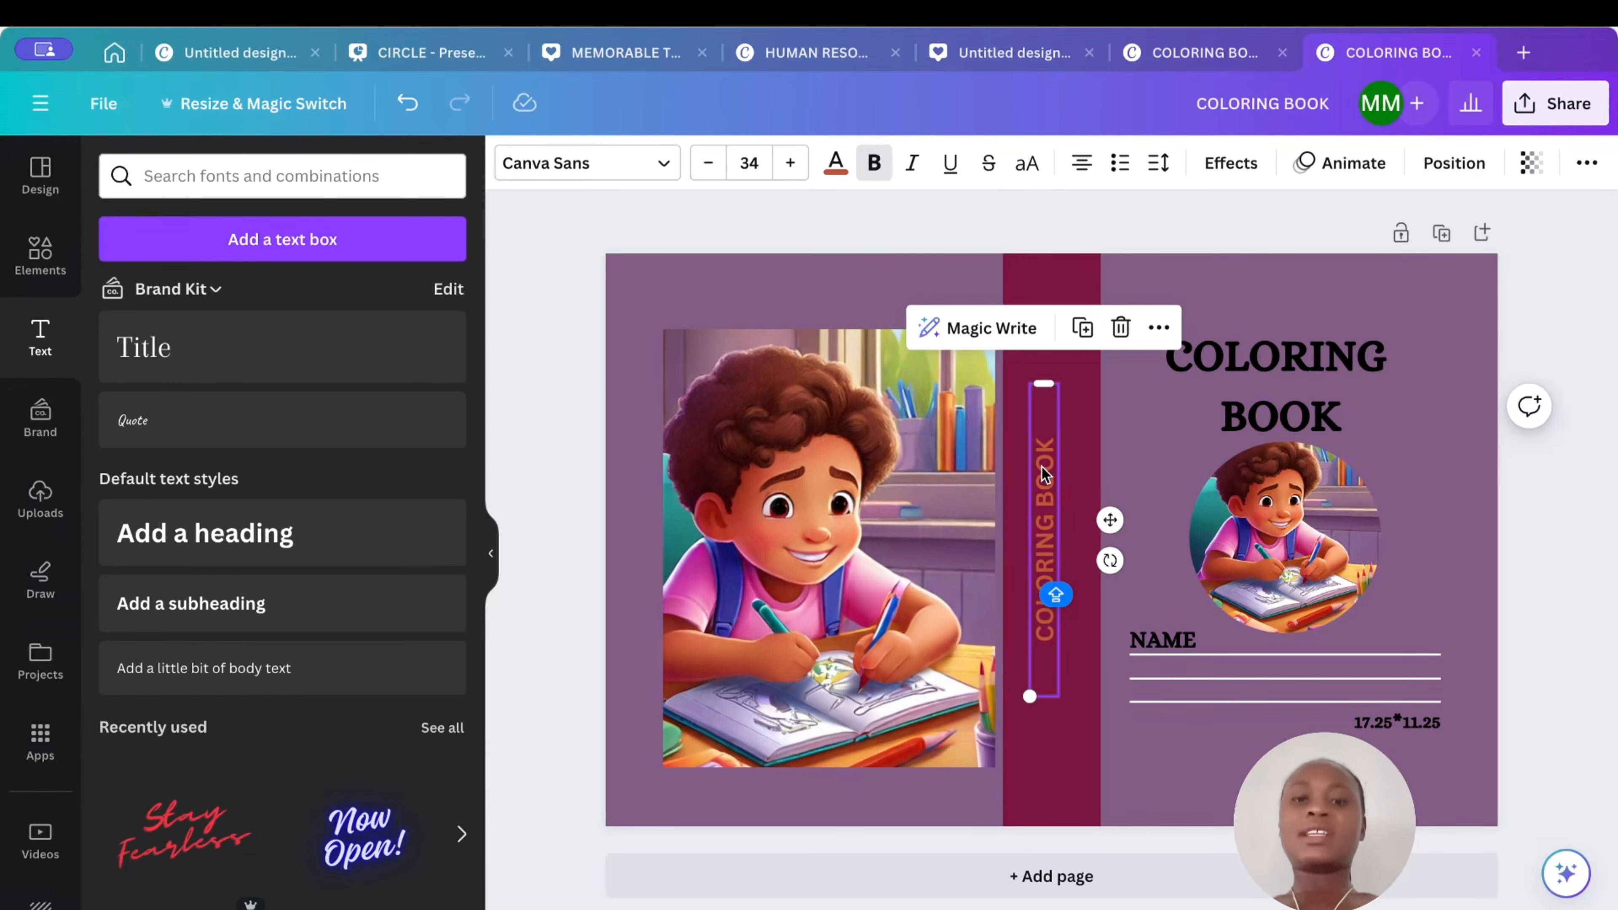
left_click(1446, 163)
left_click(379, 410)
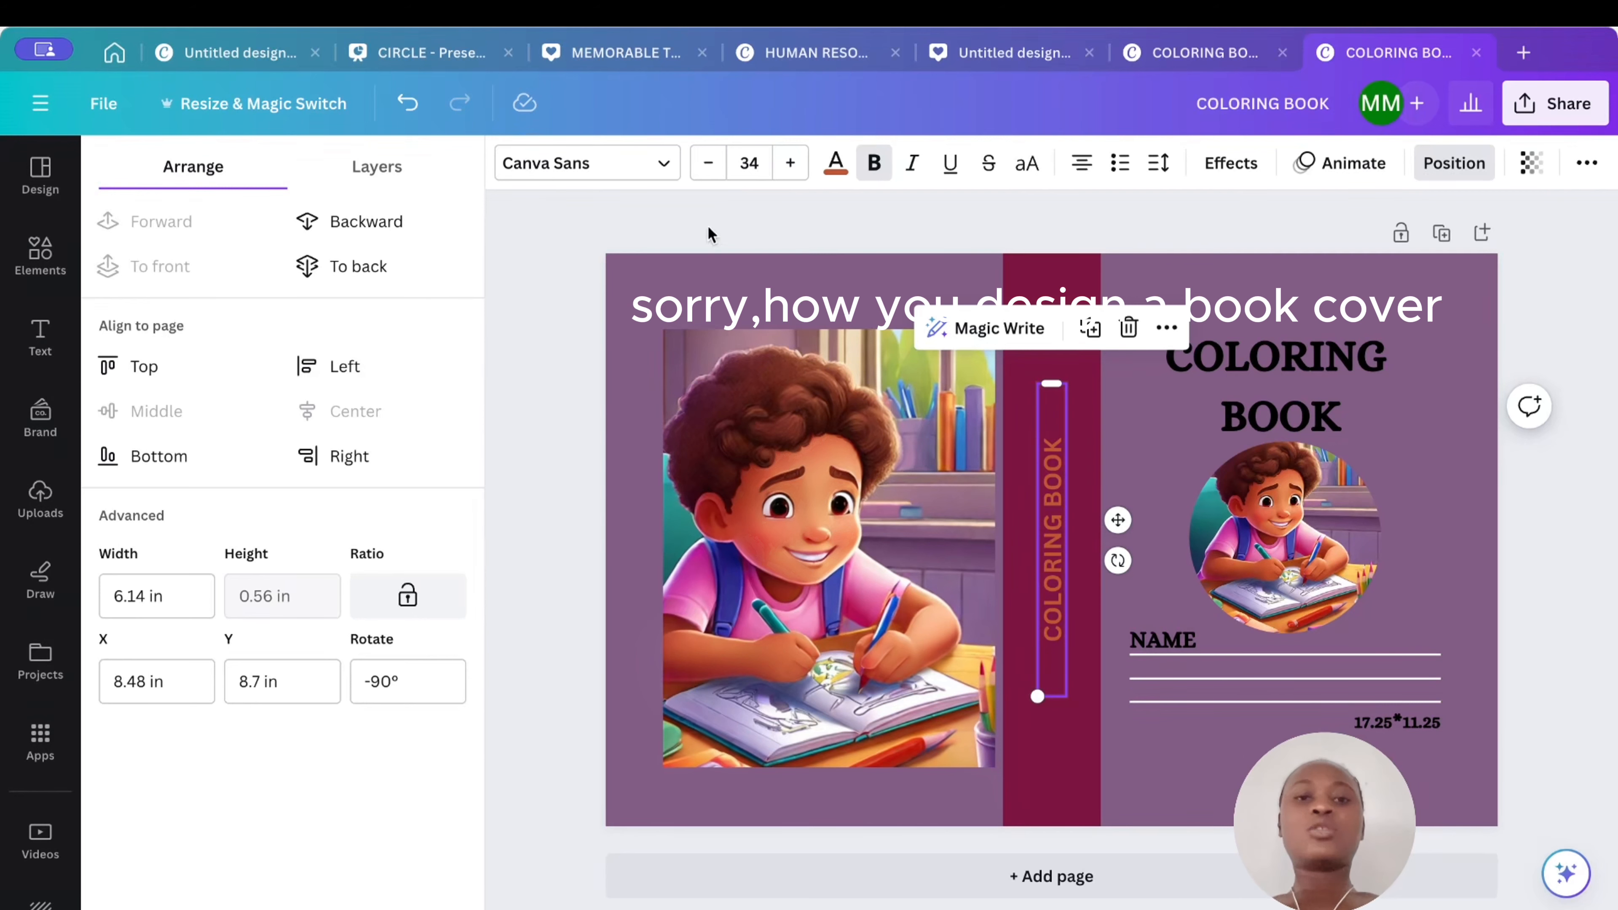
left_click(881, 211)
left_click(994, 222)
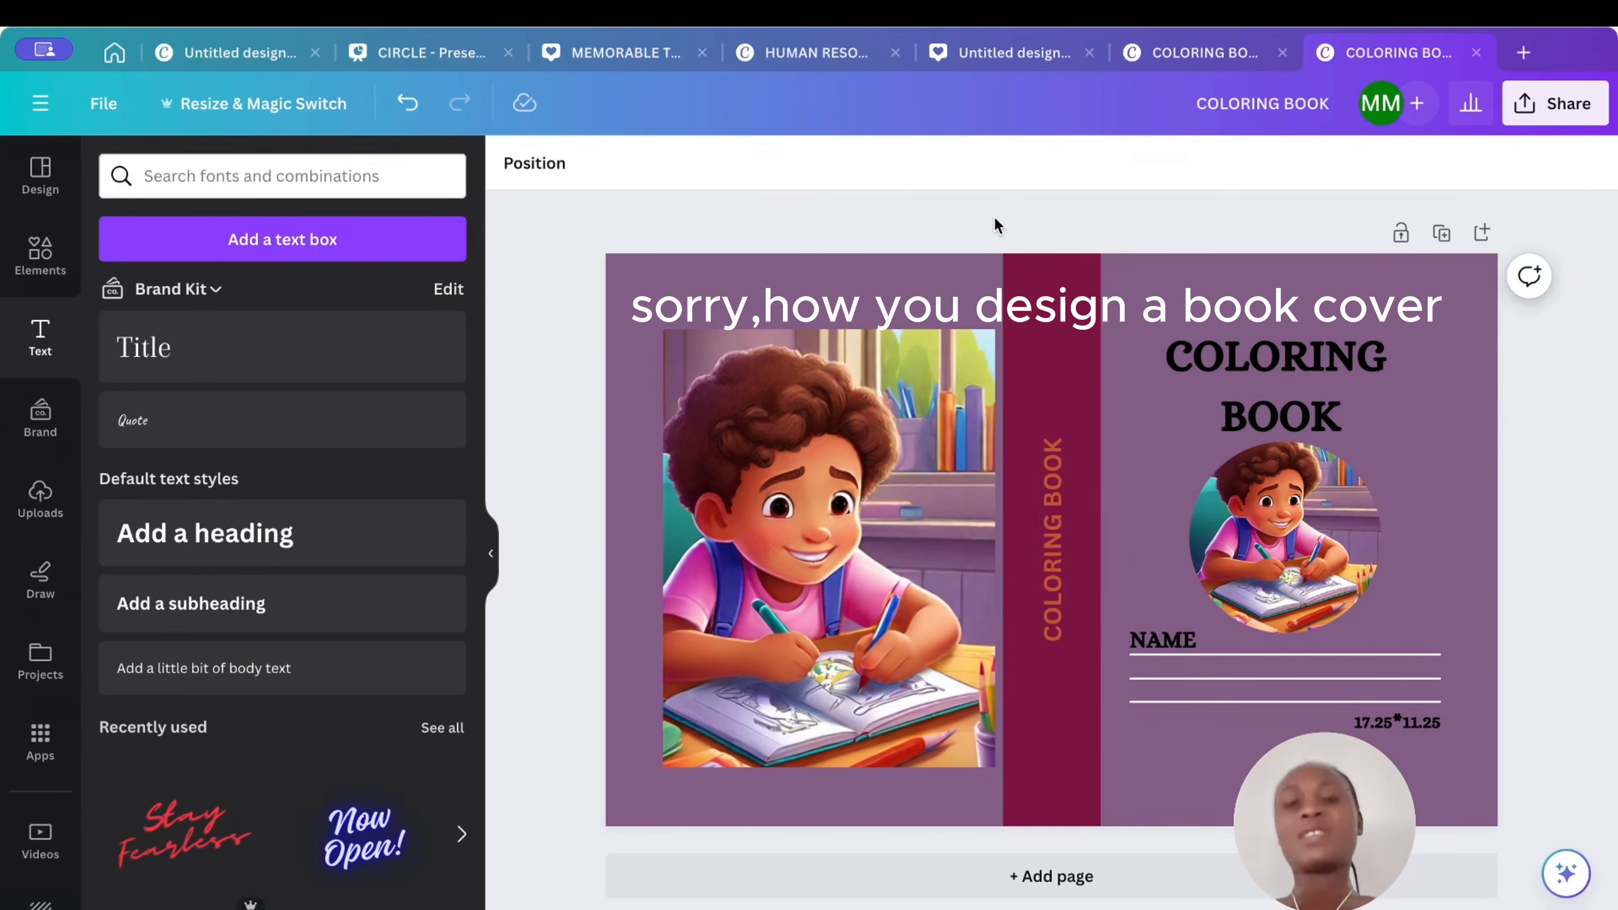